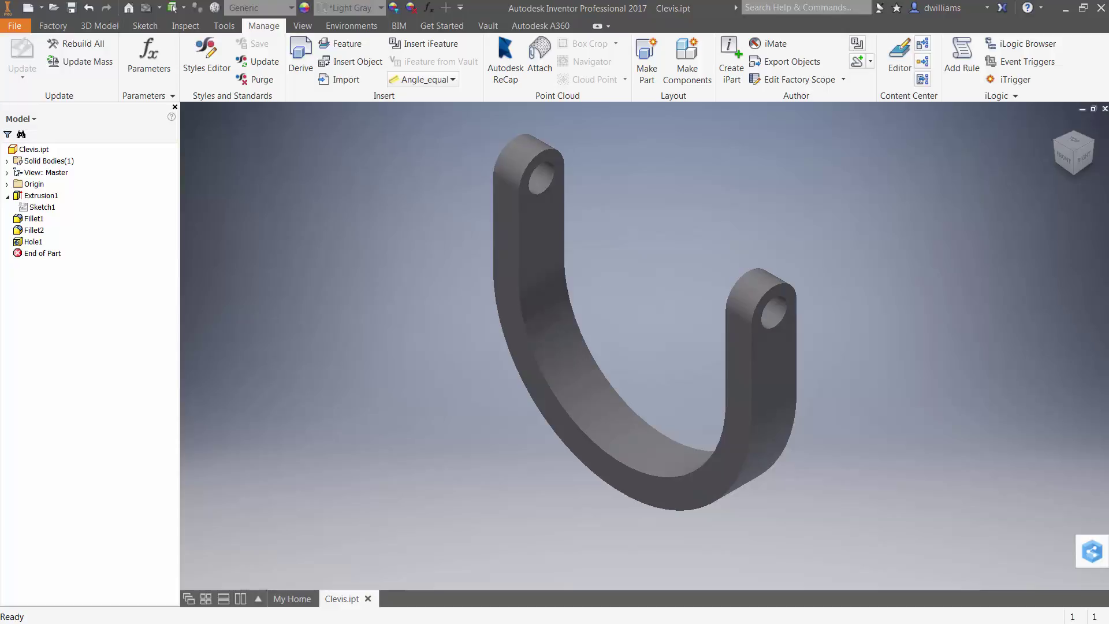
Link the Clevis.xlsx spreadsheet to the part's parameters, using D8 as the start cell.
{"action": "left_click", "coordinate": [158, 57]}
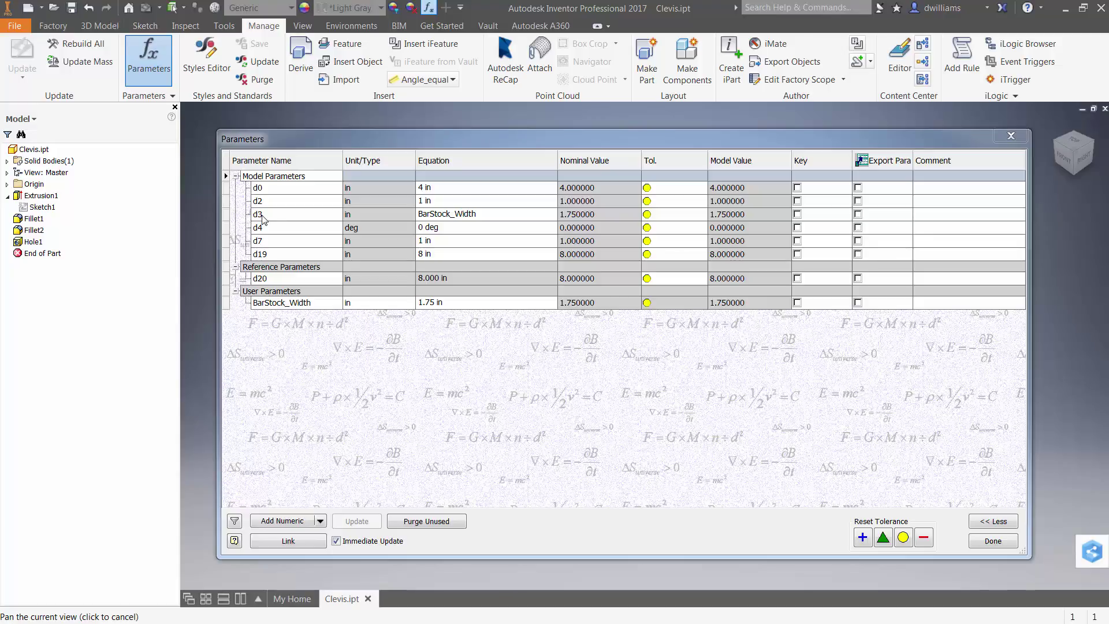
{"action": "left_click", "coordinate": [288, 541]}
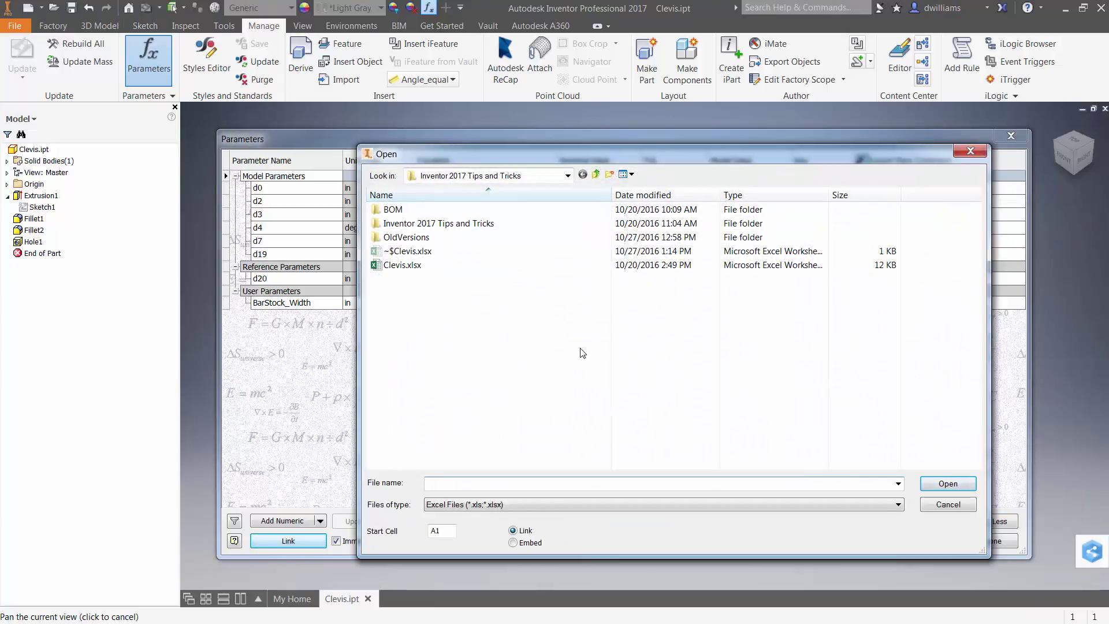
{"action": "left_click", "coordinate": [547, 505]}
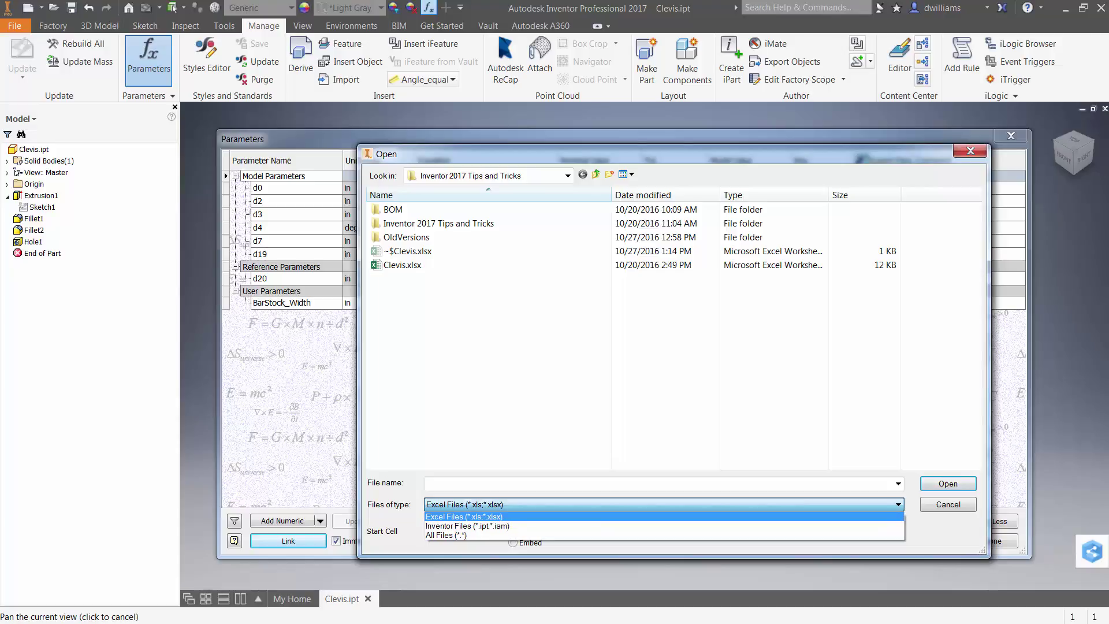
{"action": "key", "text": "alt+Tab"}
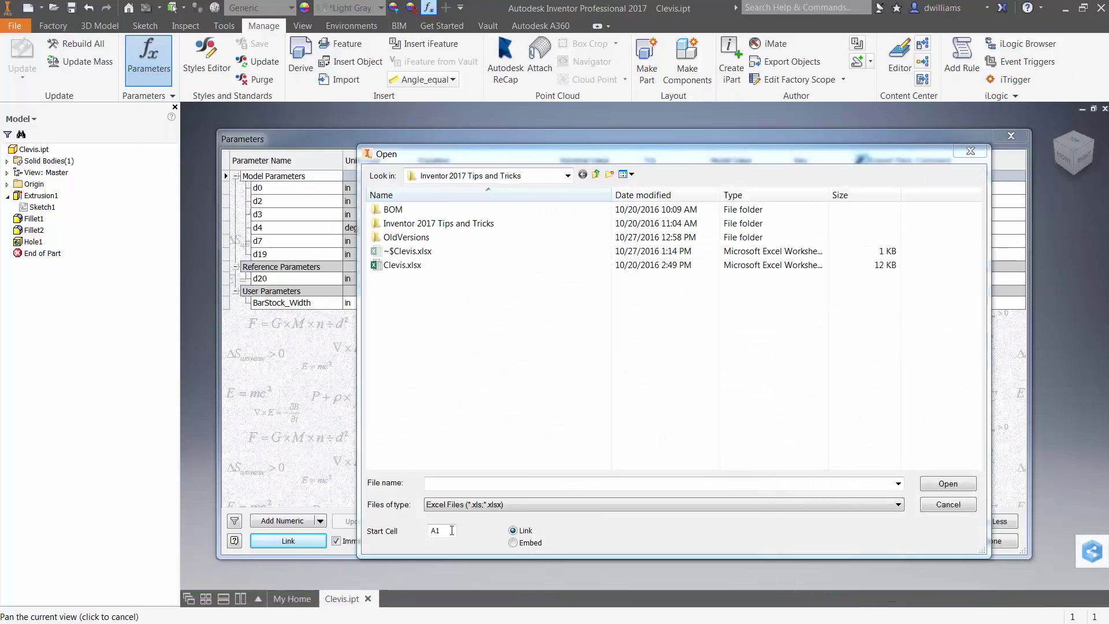
{"action": "double_click", "coordinate": [440, 531]}
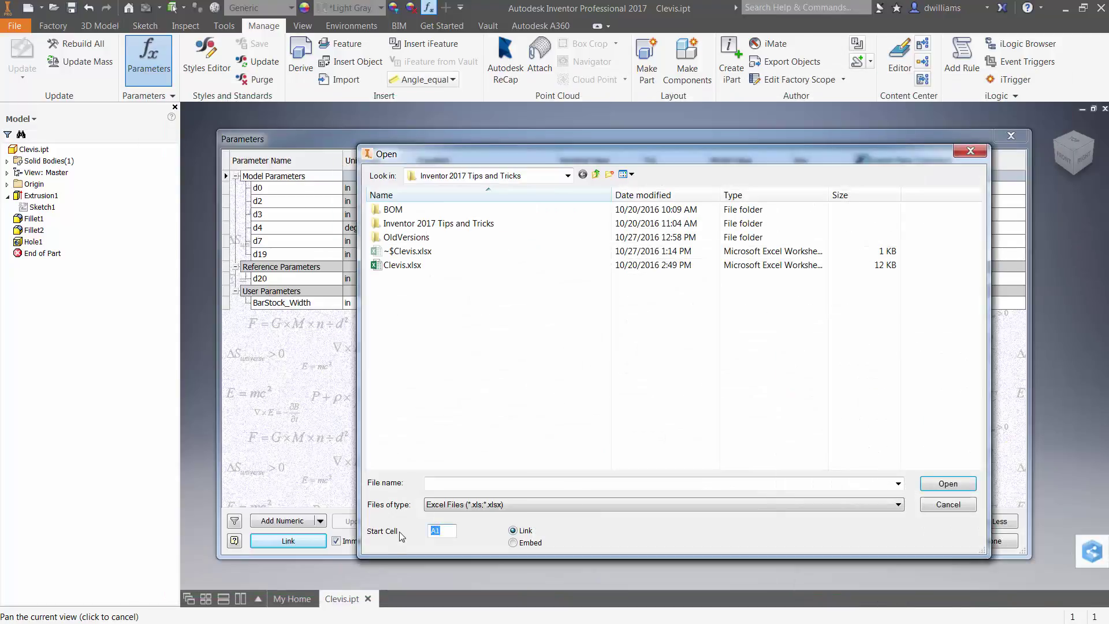
{"action": "type", "text": "D8"}
{"action": "left_click", "coordinate": [422, 266]}
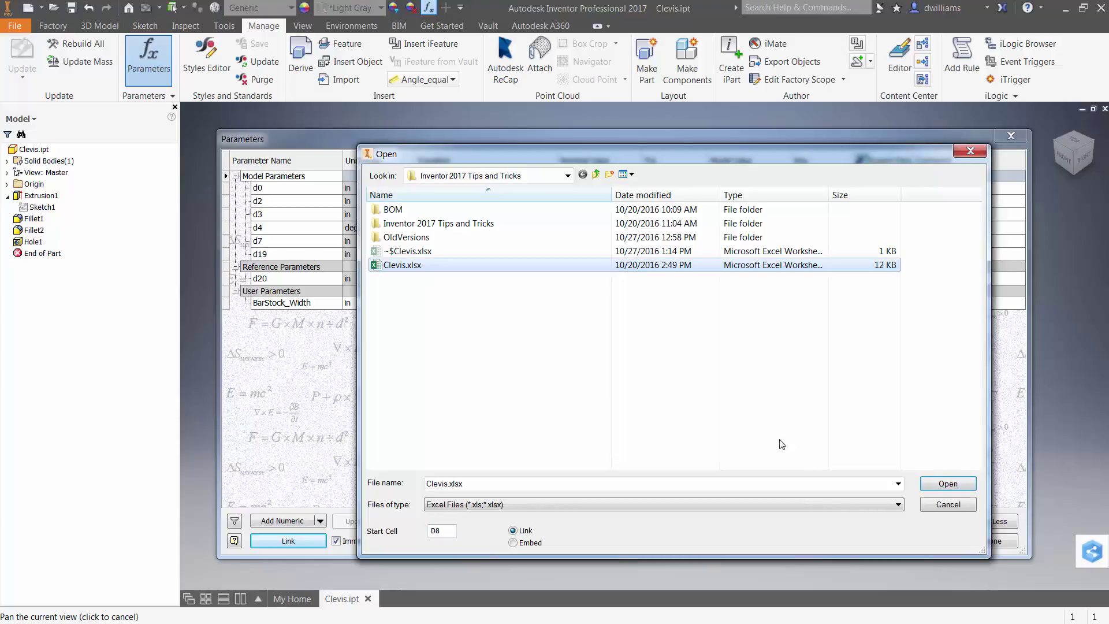
{"action": "left_click", "coordinate": [947, 484]}
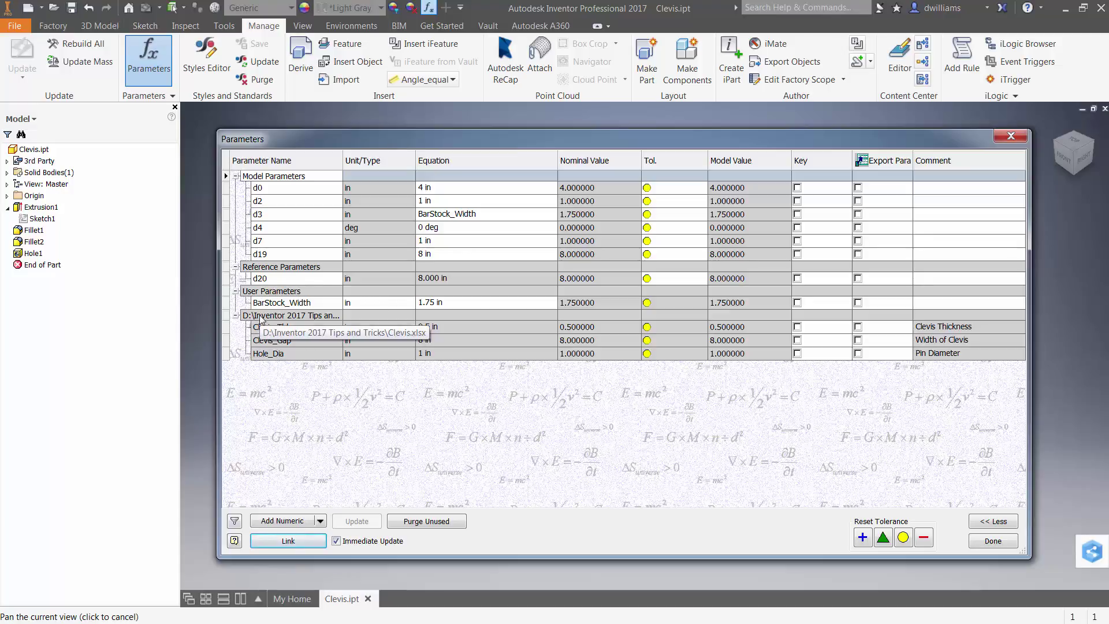
{"action": "left_click", "coordinate": [987, 544]}
Edit the sketch of Extrusion1 and set the clevis width dimension d19 to the Clevis_Gap parameter.
{"action": "right_click", "coordinate": [47, 207]}
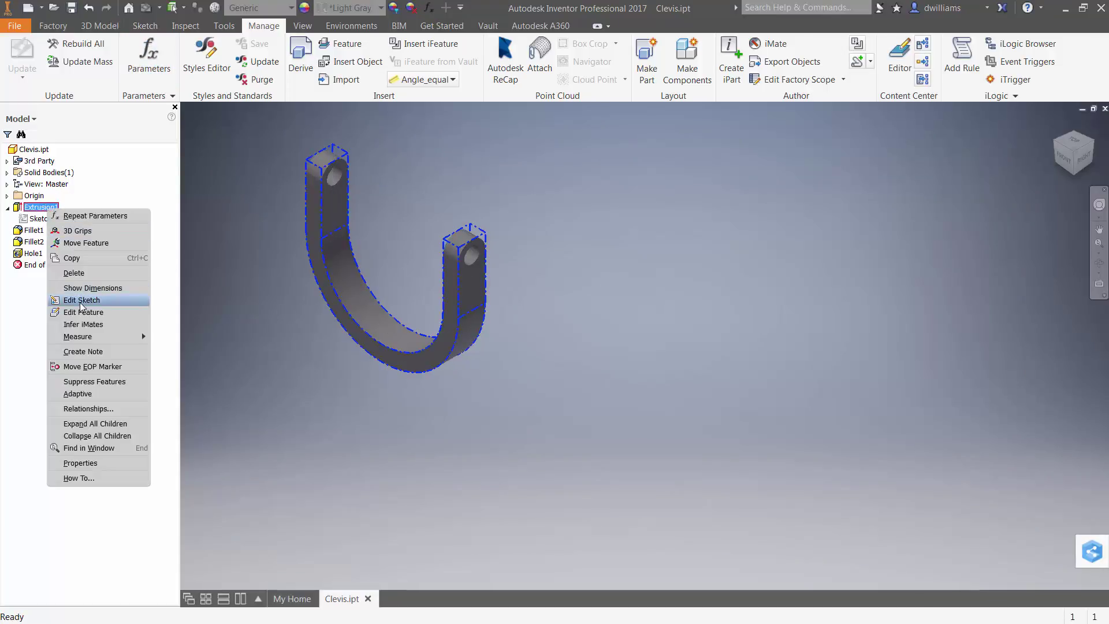
{"action": "left_click", "coordinate": [79, 301]}
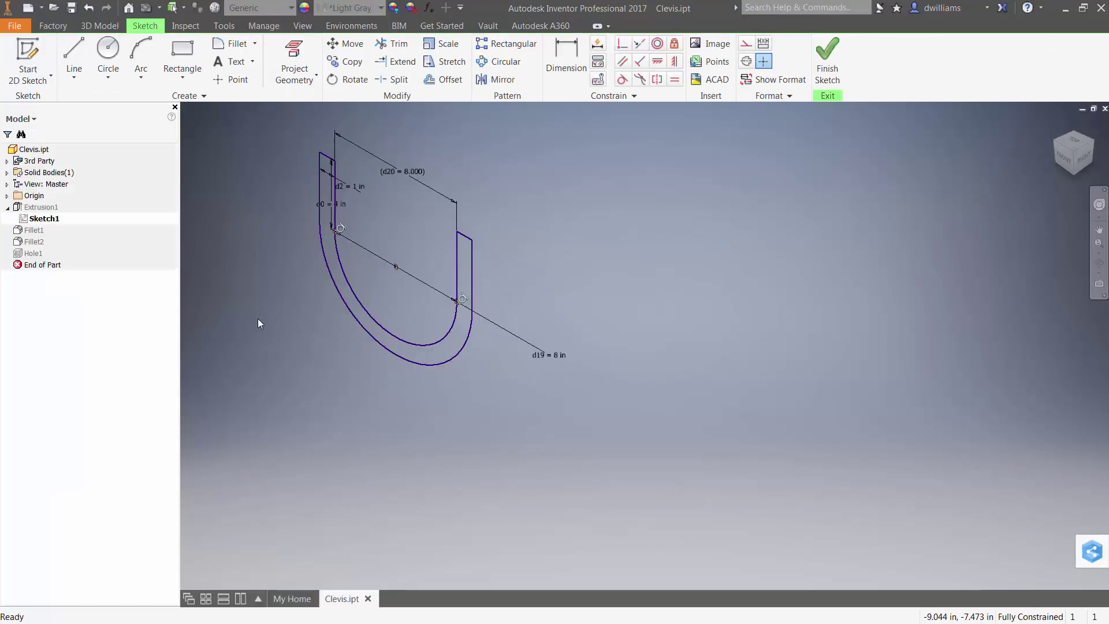
{"action": "double_click", "coordinate": [553, 354]}
{"action": "left_click", "coordinate": [584, 406]}
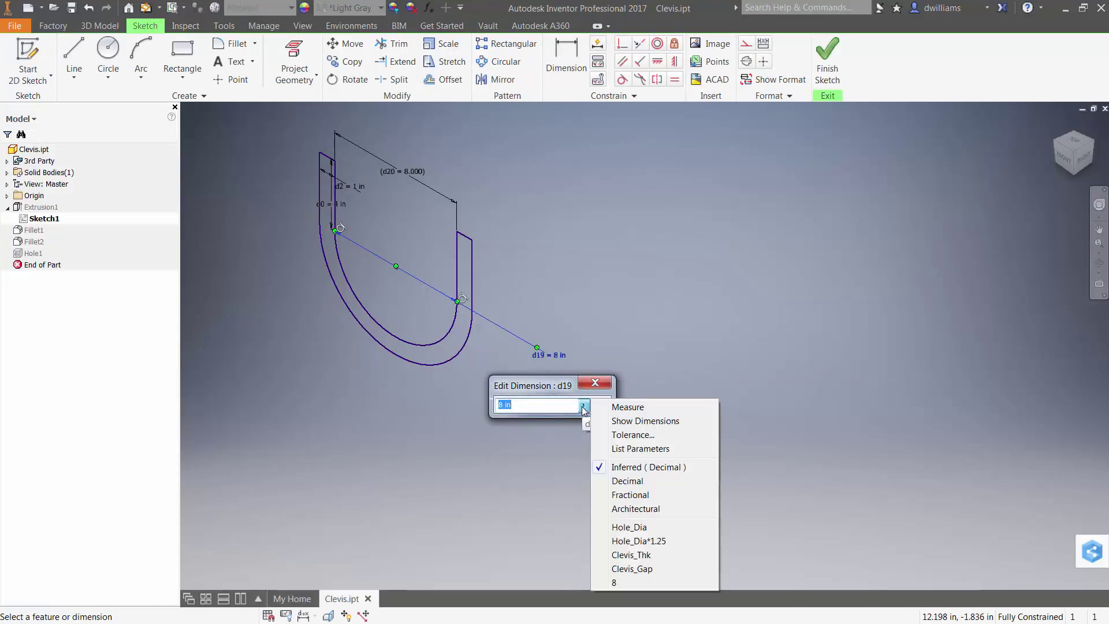
{"action": "left_click", "coordinate": [637, 449]}
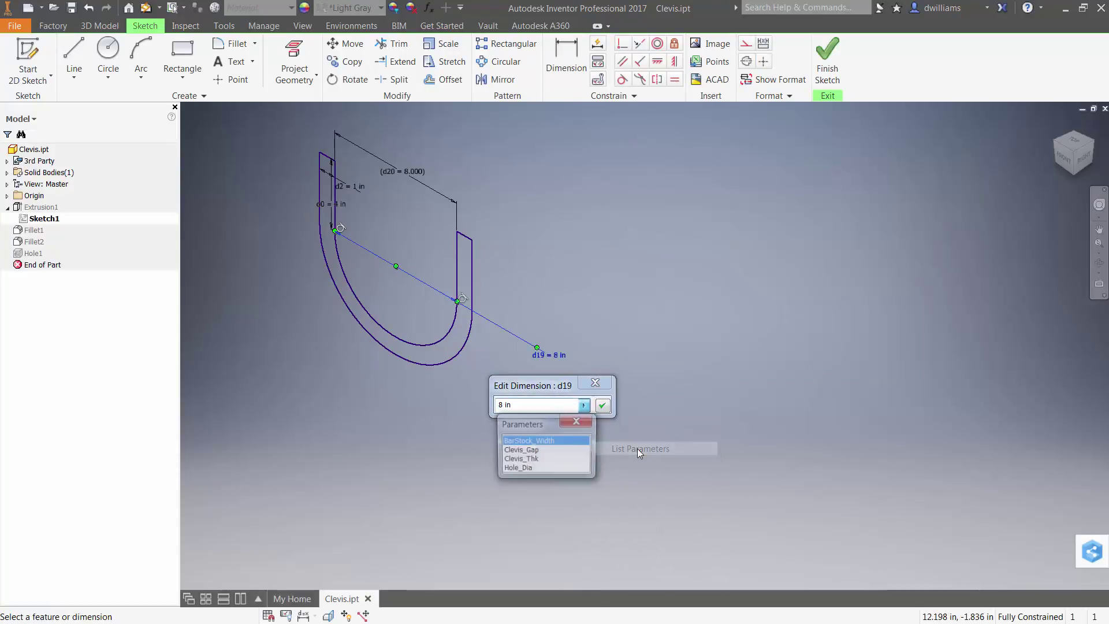
{"action": "left_click", "coordinate": [530, 452]}
{"action": "left_click", "coordinate": [602, 407]}
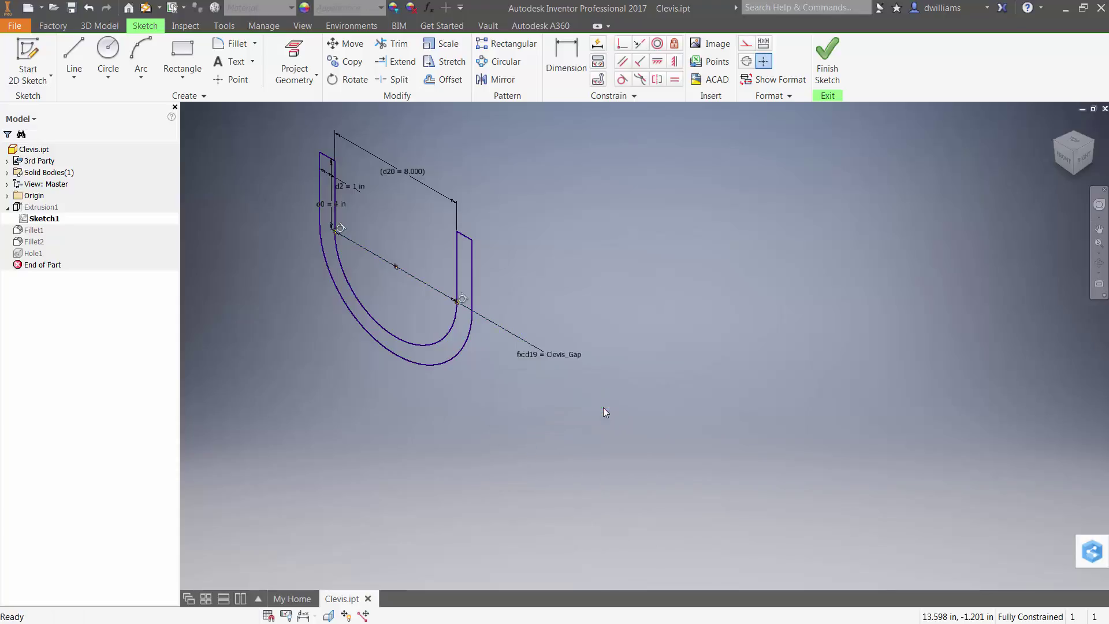
Set the bar thickness dimension d2 to the Clevis_Thk parameter and finish the sketch.
{"action": "middle_click_drag", "start_coordinate": [616, 328], "coordinate": [722, 409]}
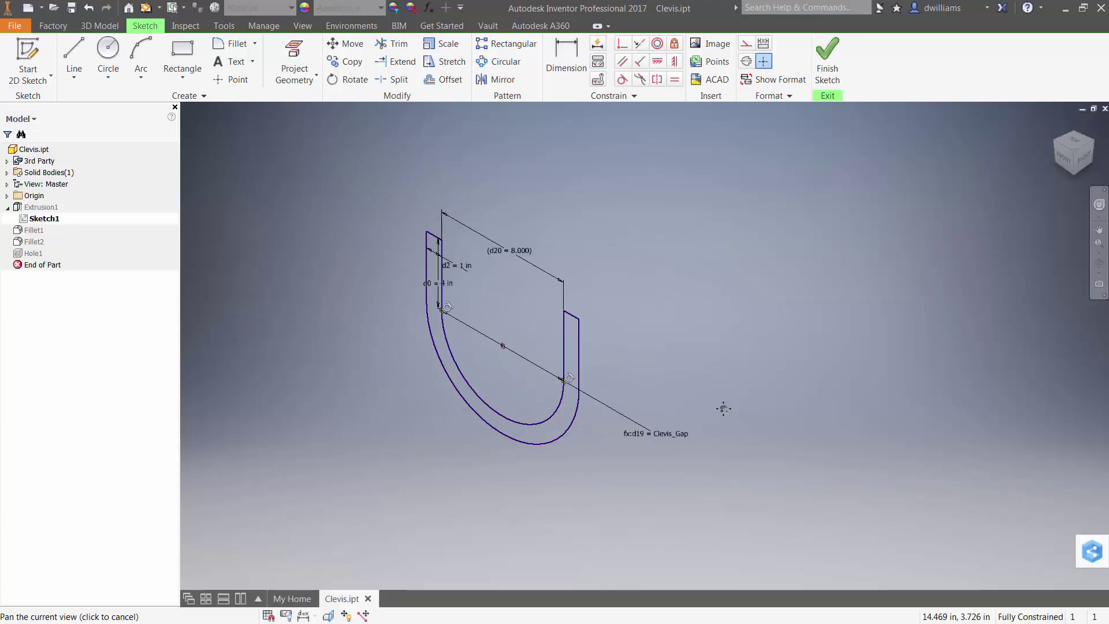
{"action": "double_click", "coordinate": [460, 265]}
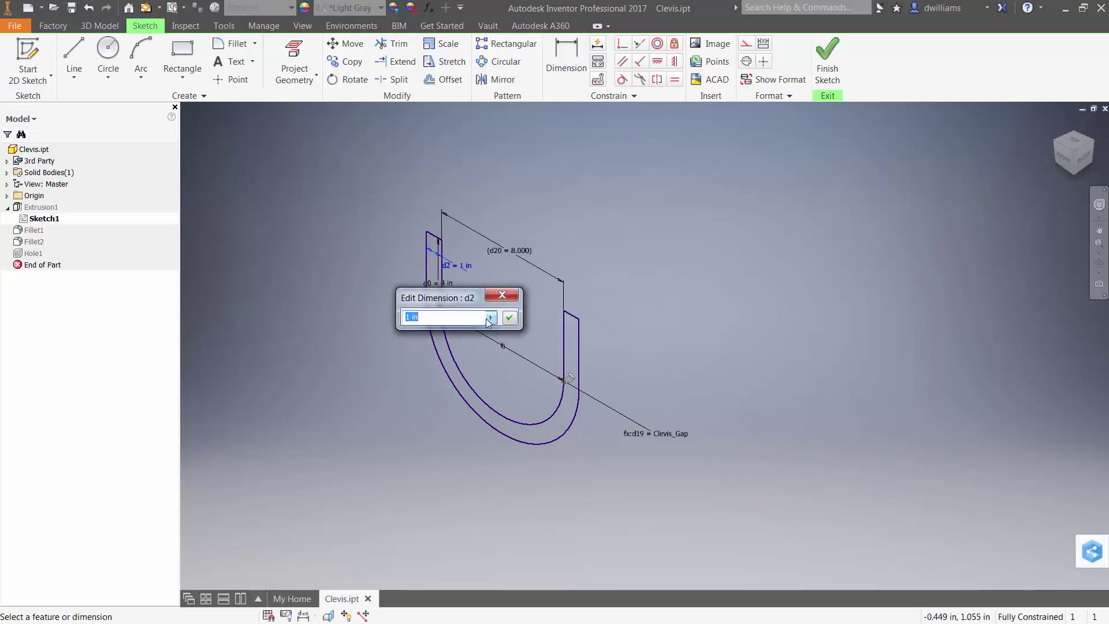
{"action": "left_click", "coordinate": [490, 317]}
{"action": "left_click", "coordinate": [548, 361]}
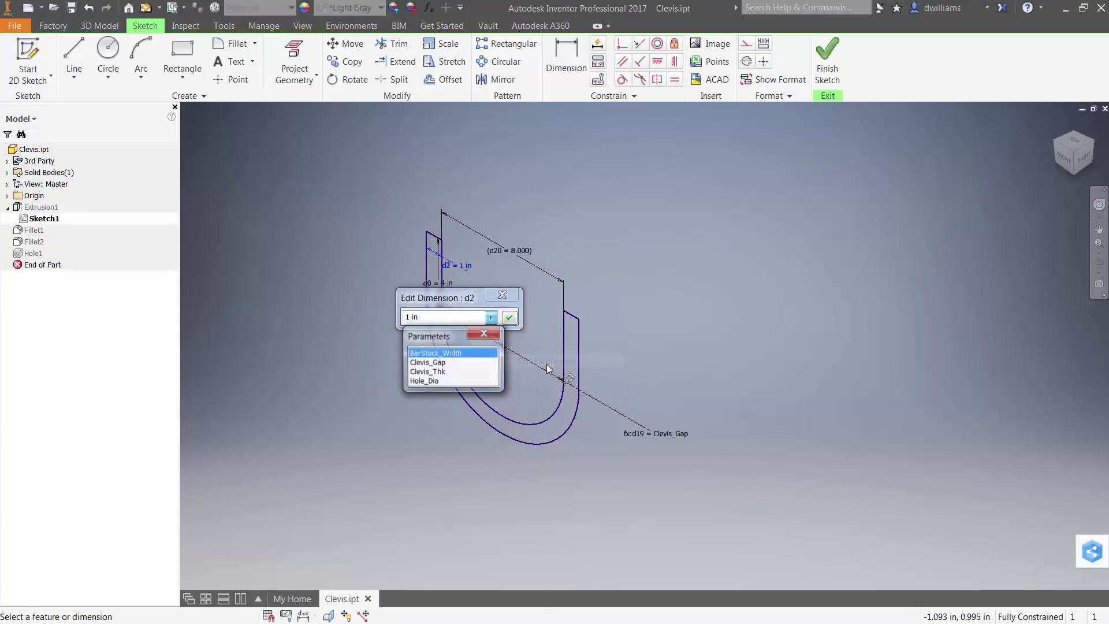
{"action": "left_click", "coordinate": [432, 372]}
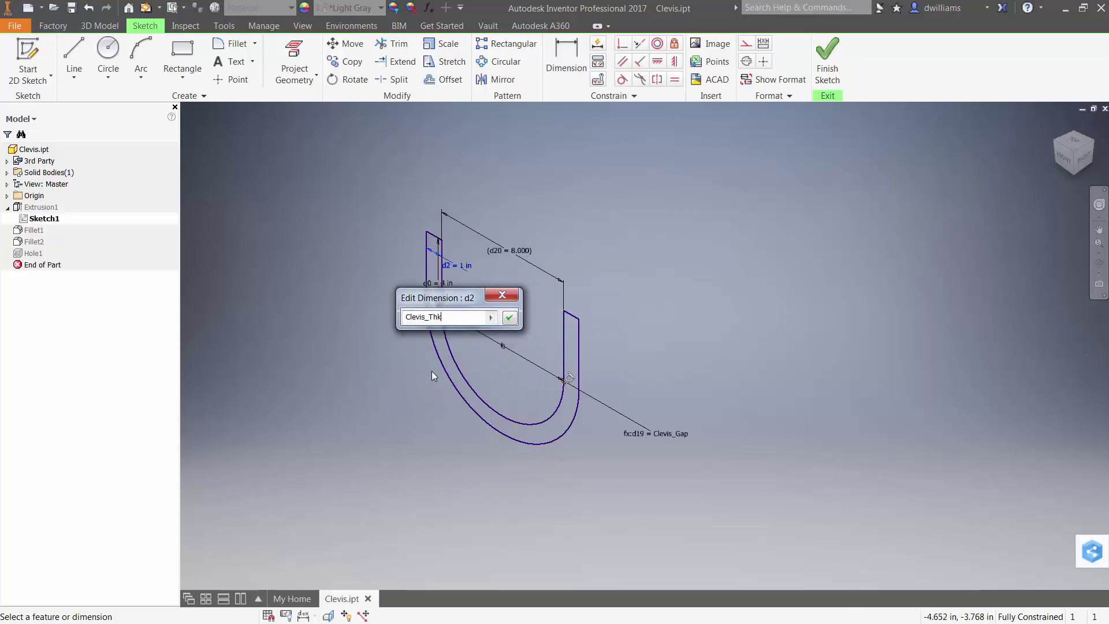
{"action": "left_click", "coordinate": [511, 317]}
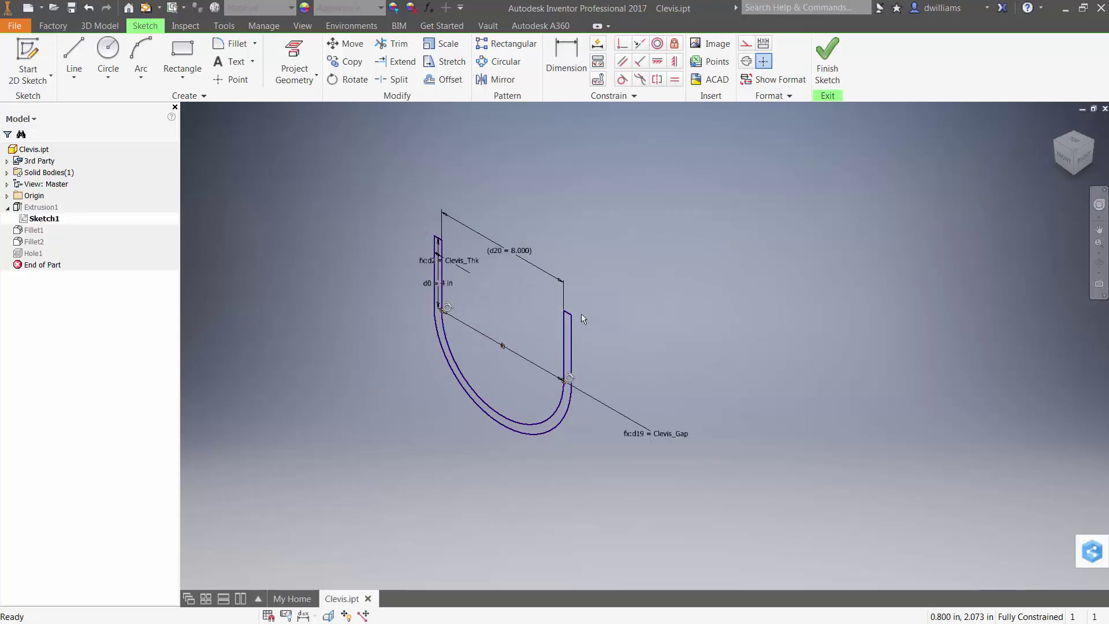
{"action": "right_click", "coordinate": [648, 314]}
{"action": "left_click", "coordinate": [650, 352]}
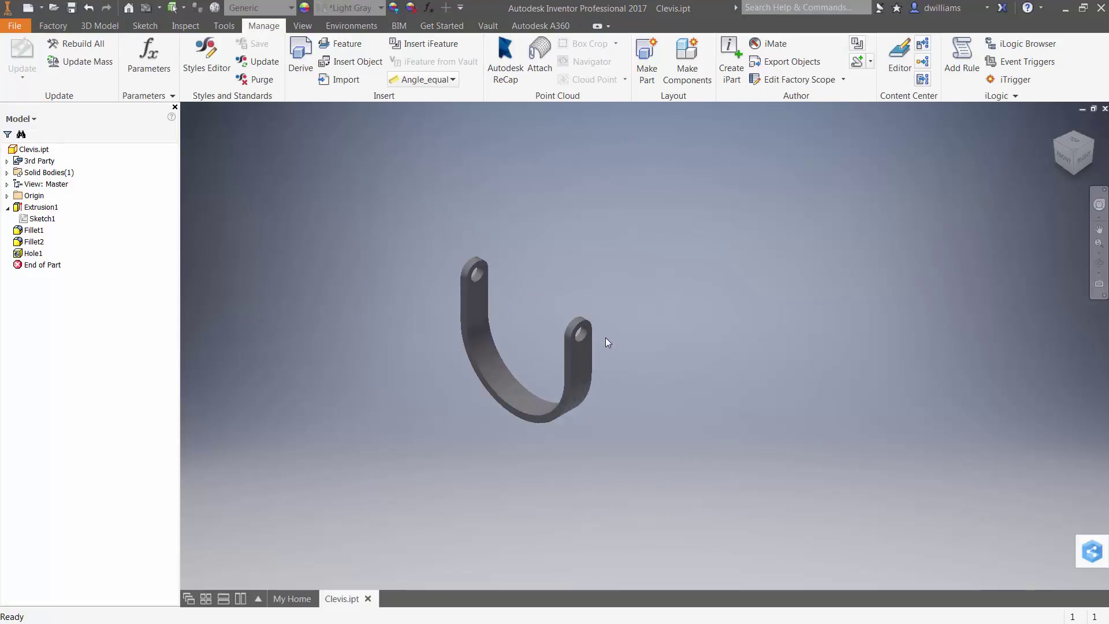
Edit the pin hole feature Hole1 and set its diameter to the Hole_Dia parameter.
{"action": "scroll", "coordinate": [603, 336], "scroll_direction": "down", "scroll_amount": 10}
{"action": "left_click", "coordinate": [466, 310]}
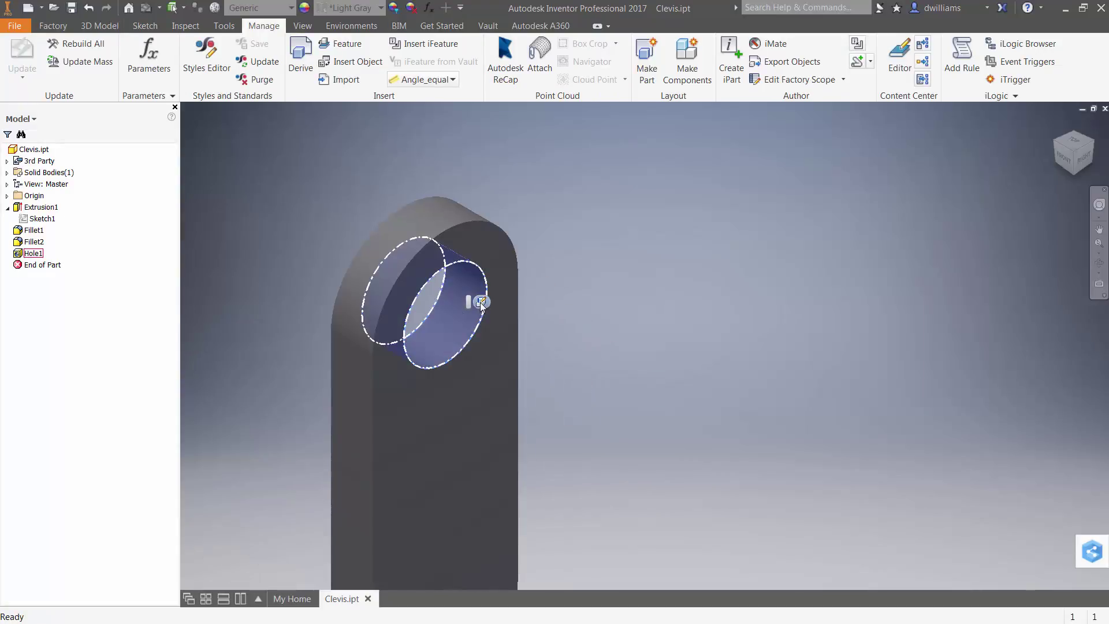
{"action": "left_click", "coordinate": [481, 301]}
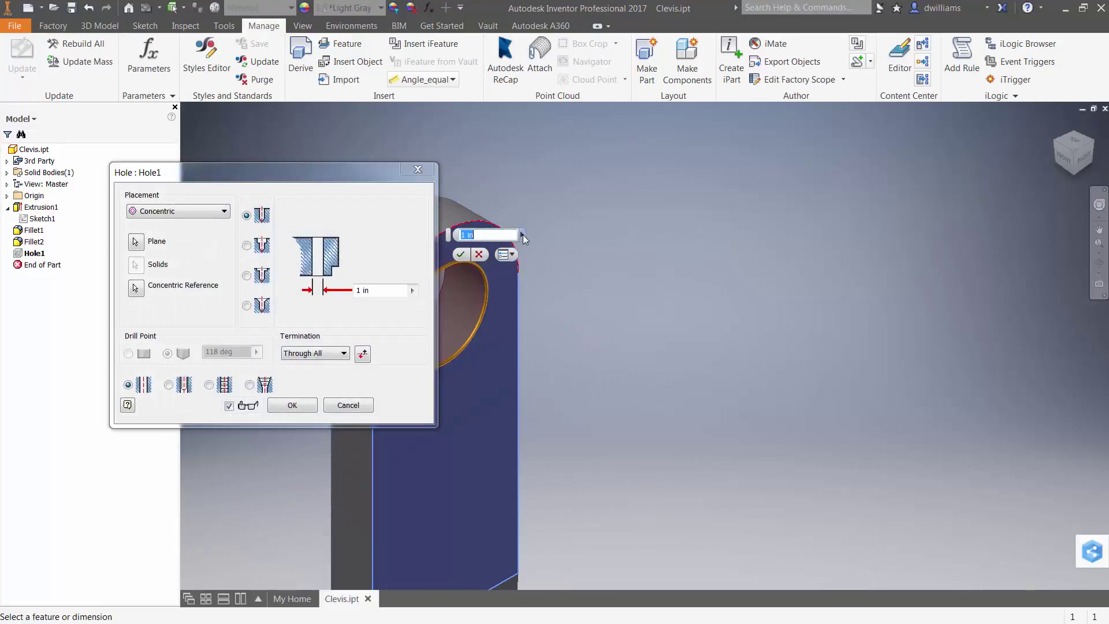
{"action": "left_click", "coordinate": [522, 235]}
{"action": "left_click", "coordinate": [564, 281]}
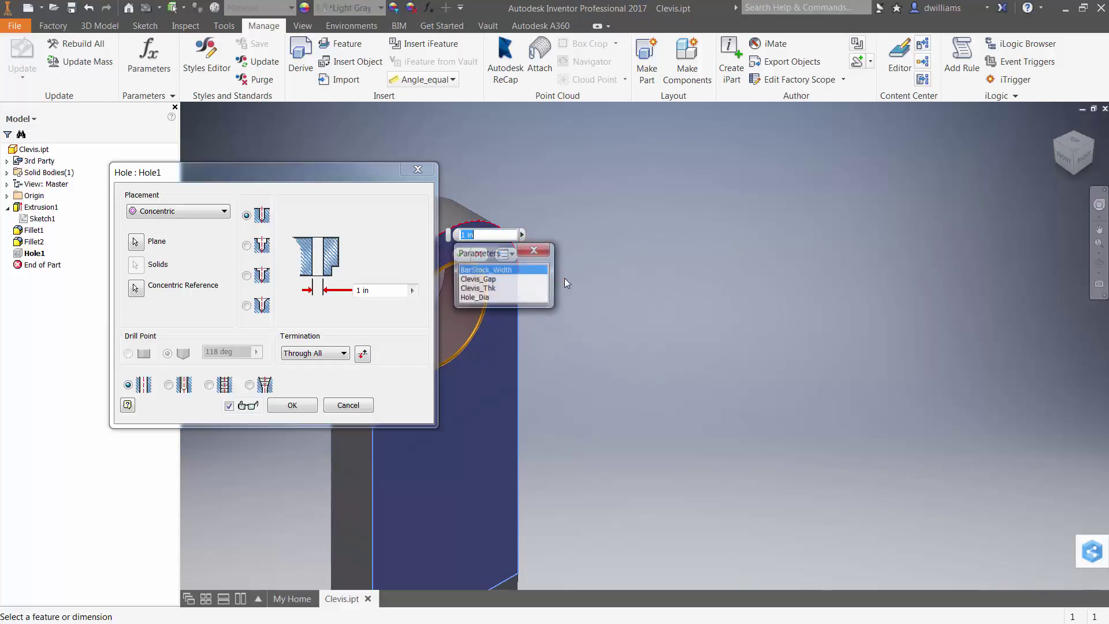
{"action": "left_click", "coordinate": [479, 297]}
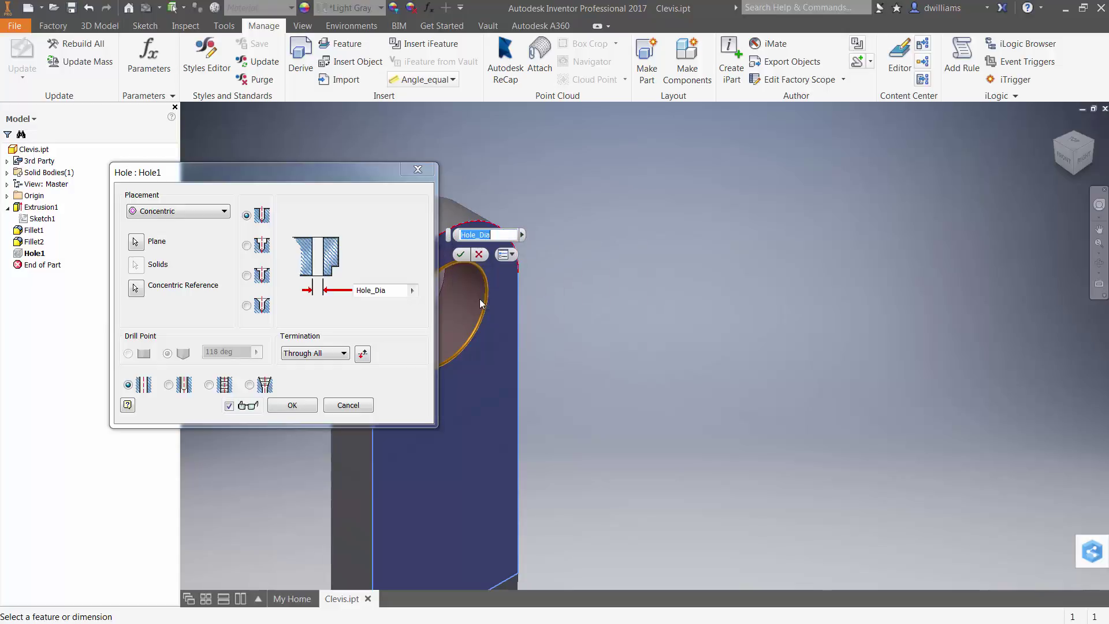
{"action": "left_click", "coordinate": [292, 406]}
{"action": "scroll", "coordinate": [511, 425], "scroll_direction": "down", "scroll_amount": 5}
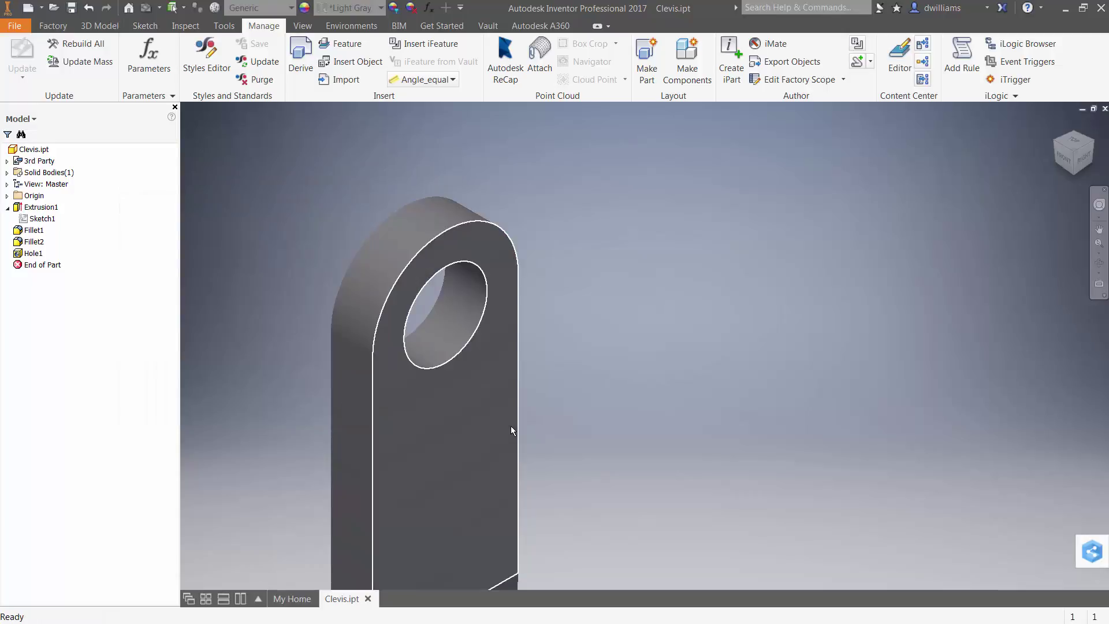
{"action": "middle_click_drag", "start_coordinate": [466, 423], "coordinate": [677, 350]}
{"action": "scroll", "coordinate": [538, 369], "scroll_direction": "up", "scroll_amount": 3}
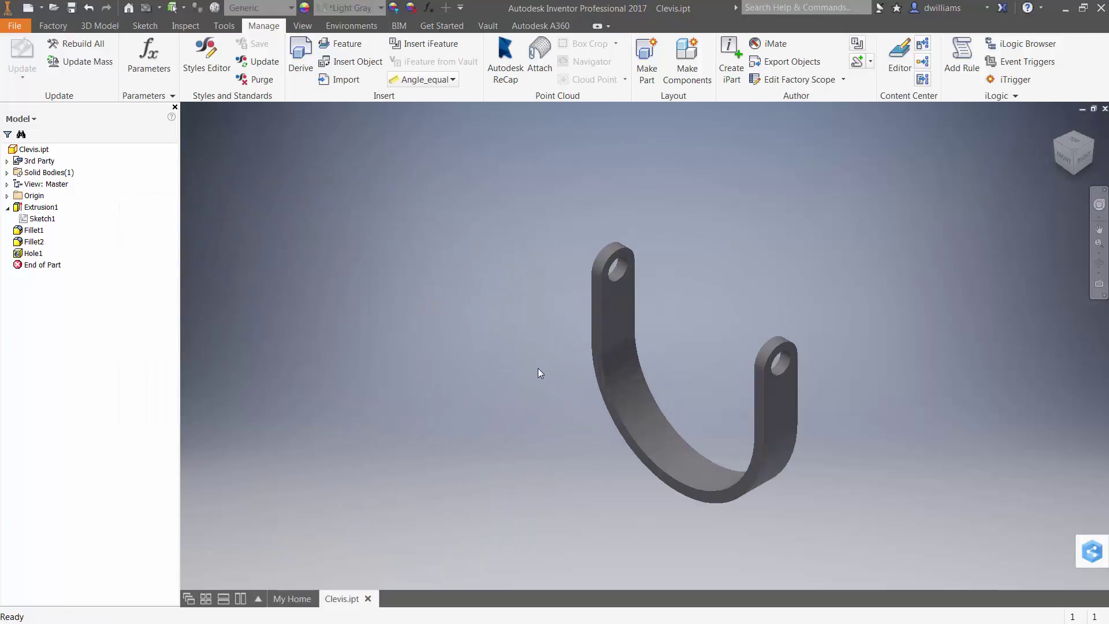
{"action": "middle_click_drag", "start_coordinate": [707, 471], "coordinate": [608, 464]}
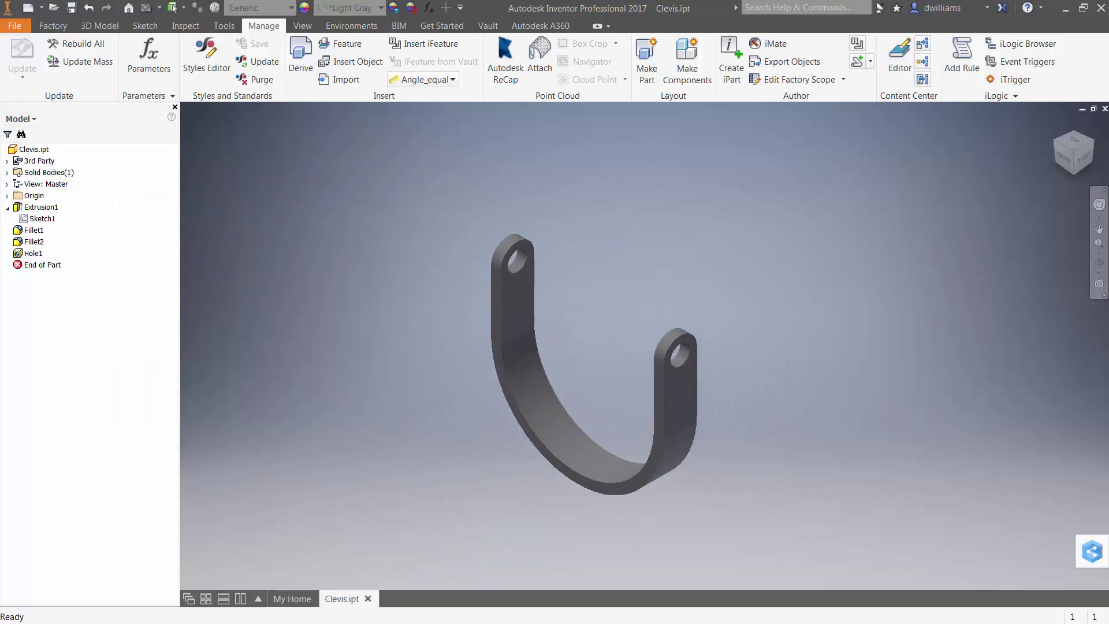
Switch to Excel, set Clevis_Thk to 1 and Clevis_Gap to 6 in Clevis.xlsx, and save the workbook.
{"action": "key", "text": "alt+Tab"}
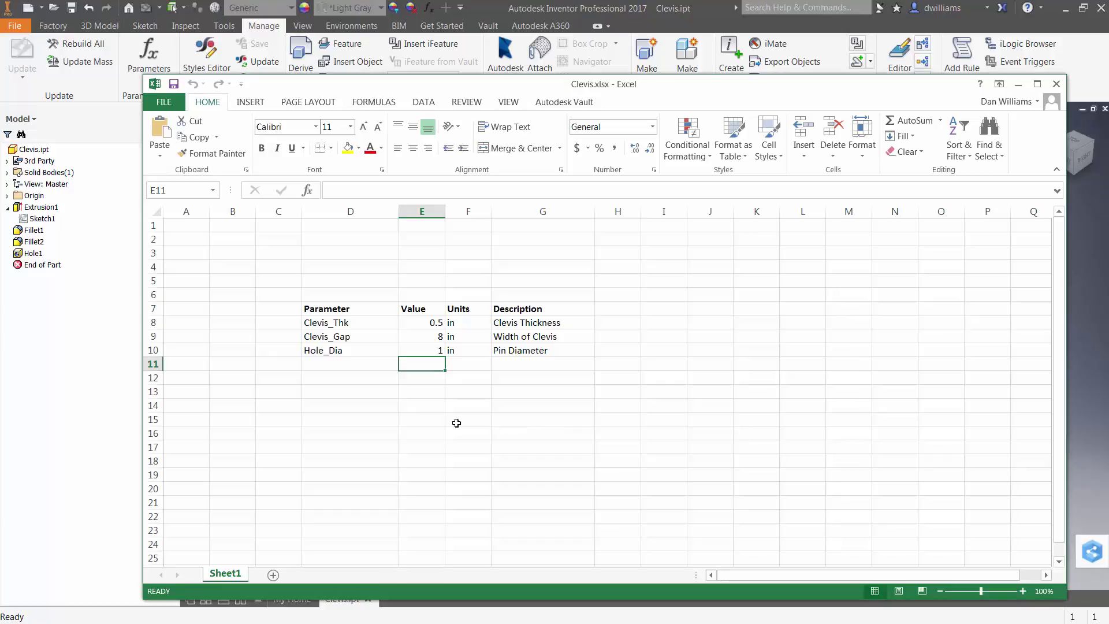
{"action": "left_click", "coordinate": [418, 321]}
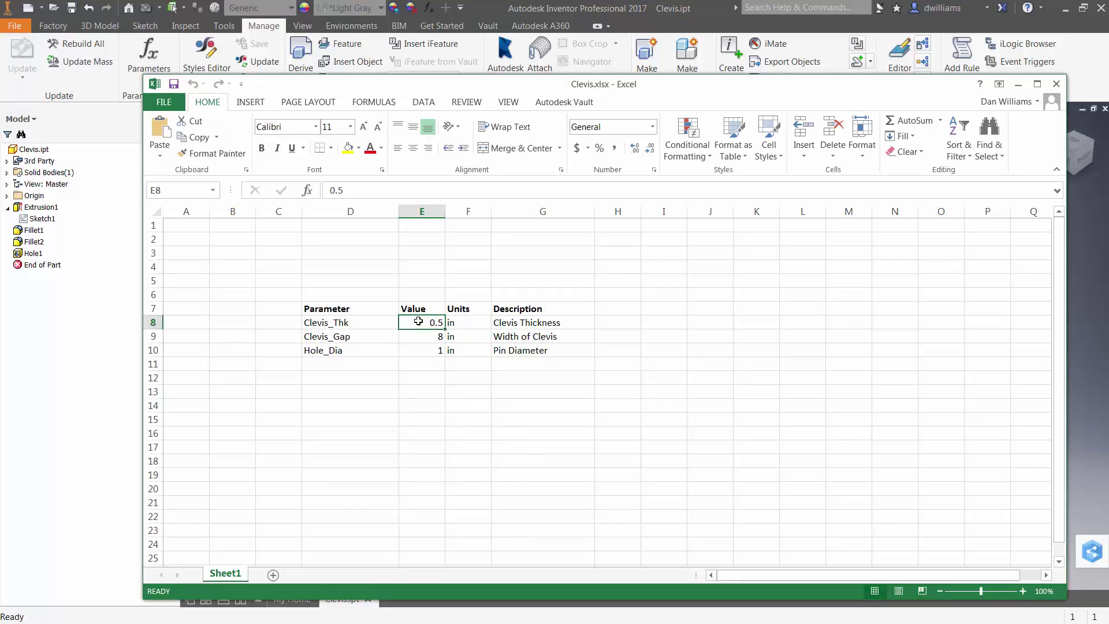
{"action": "type", "text": "1"}
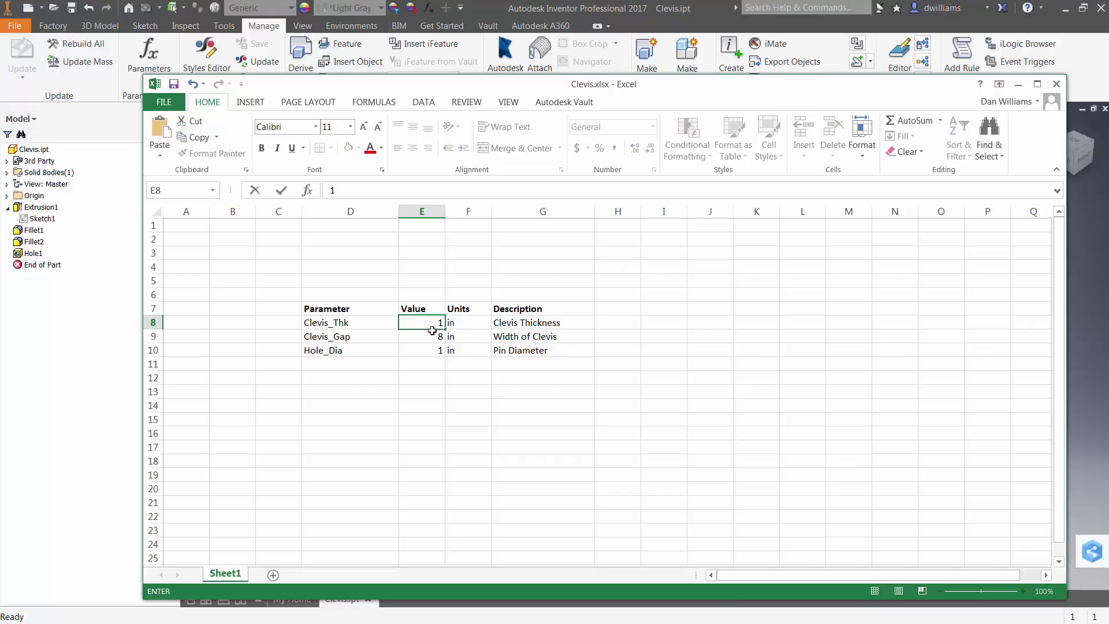
{"action": "left_click", "coordinate": [432, 337]}
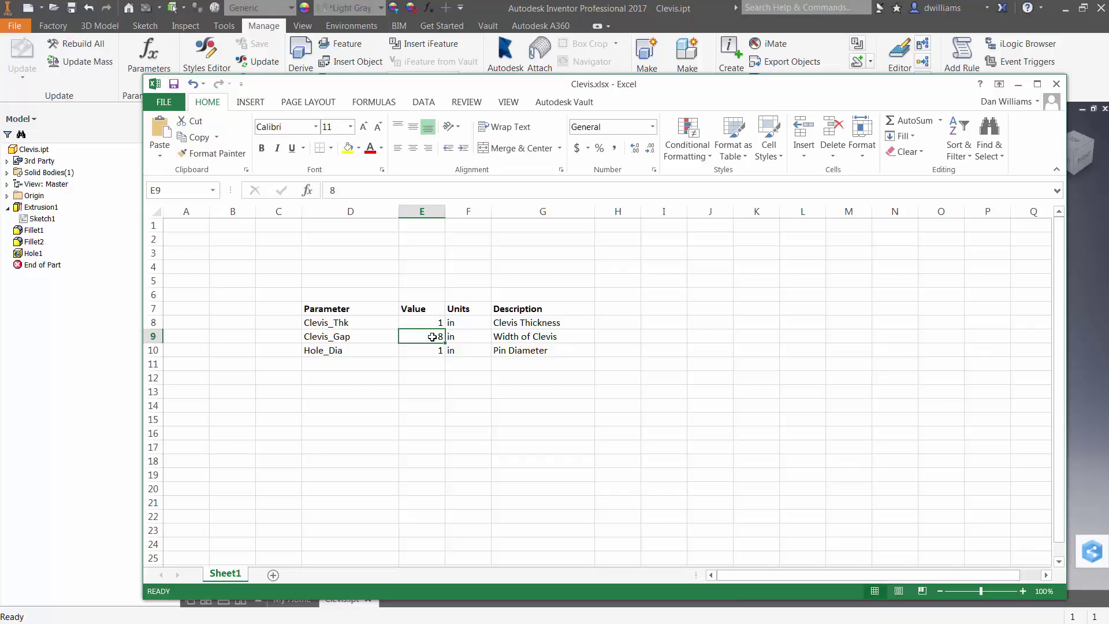
{"action": "type", "text": "6"}
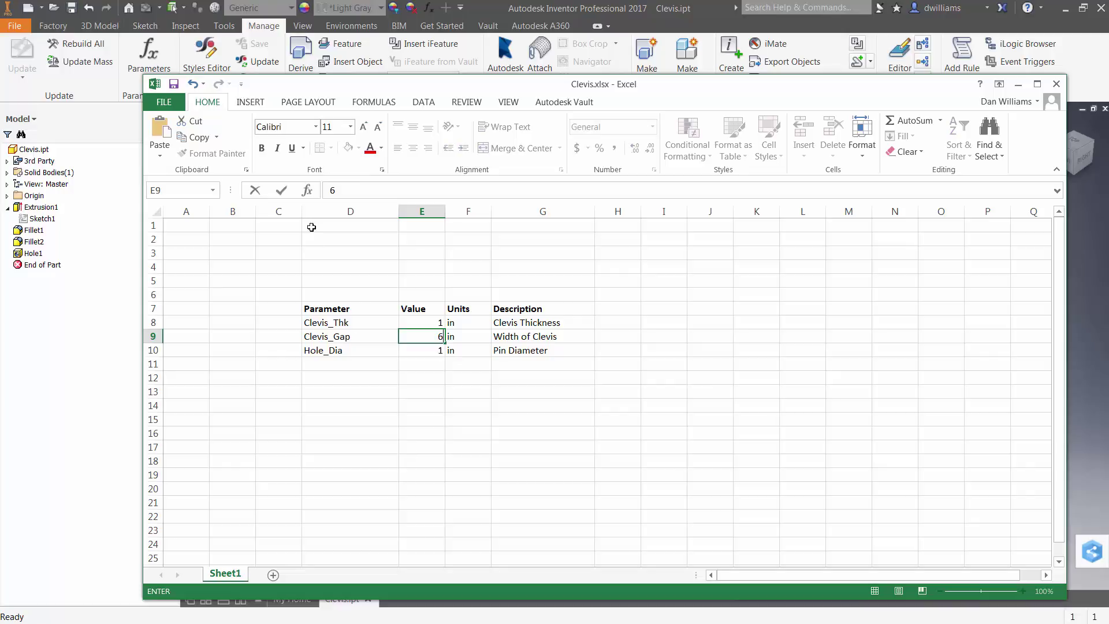
{"action": "left_click", "coordinate": [420, 364]}
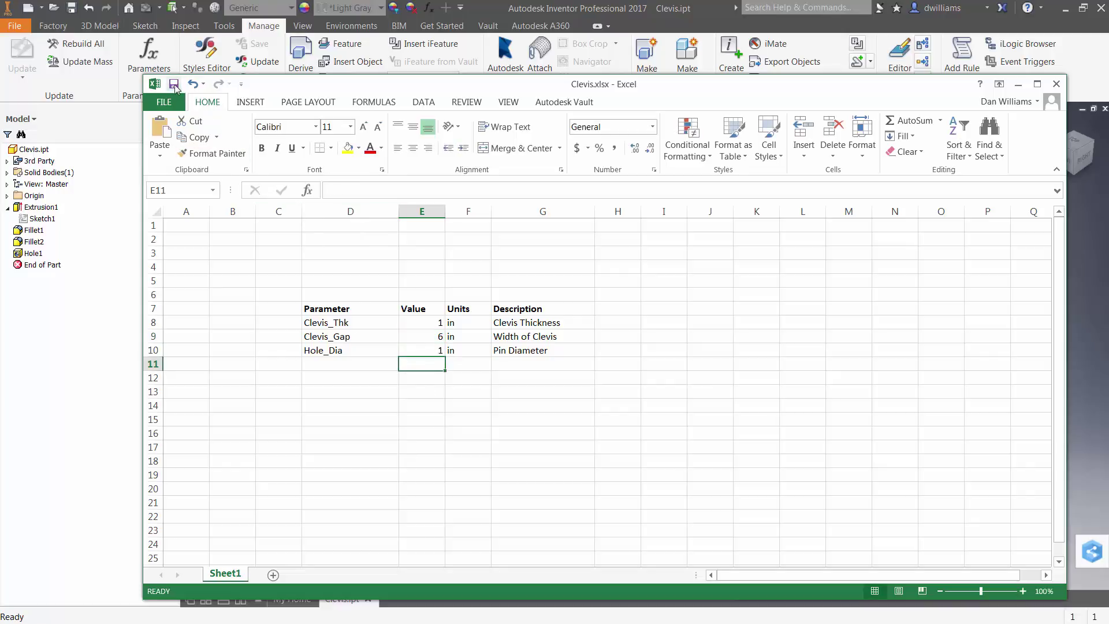
Return to Inventor and update the clevis part with the changed spreadsheet values.
{"action": "left_click", "coordinate": [1017, 83]}
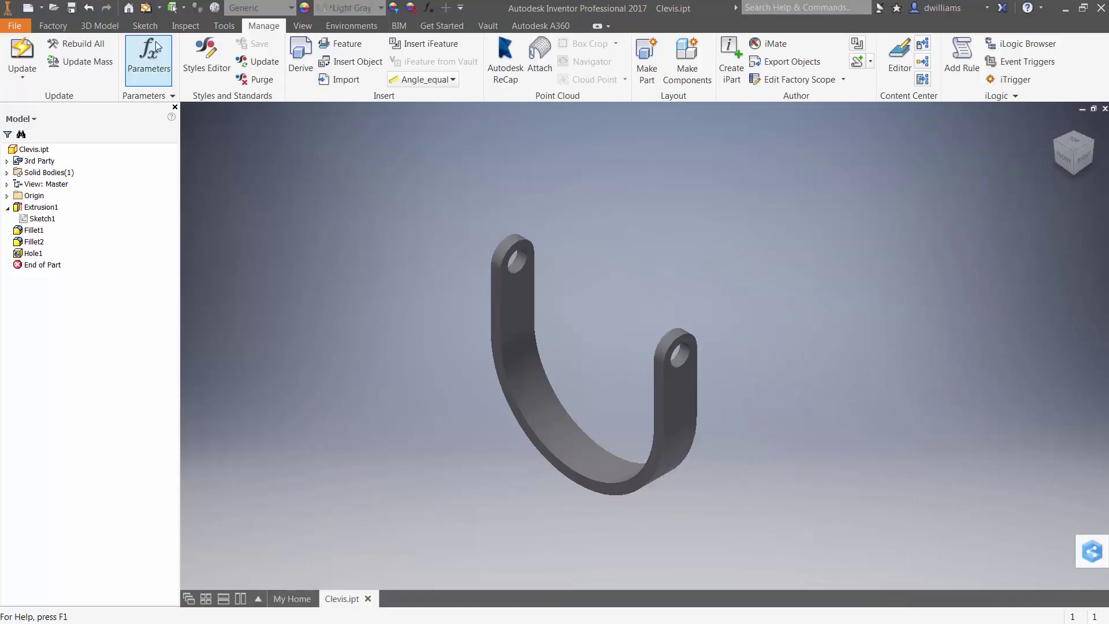
{"action": "left_click", "coordinate": [146, 10]}
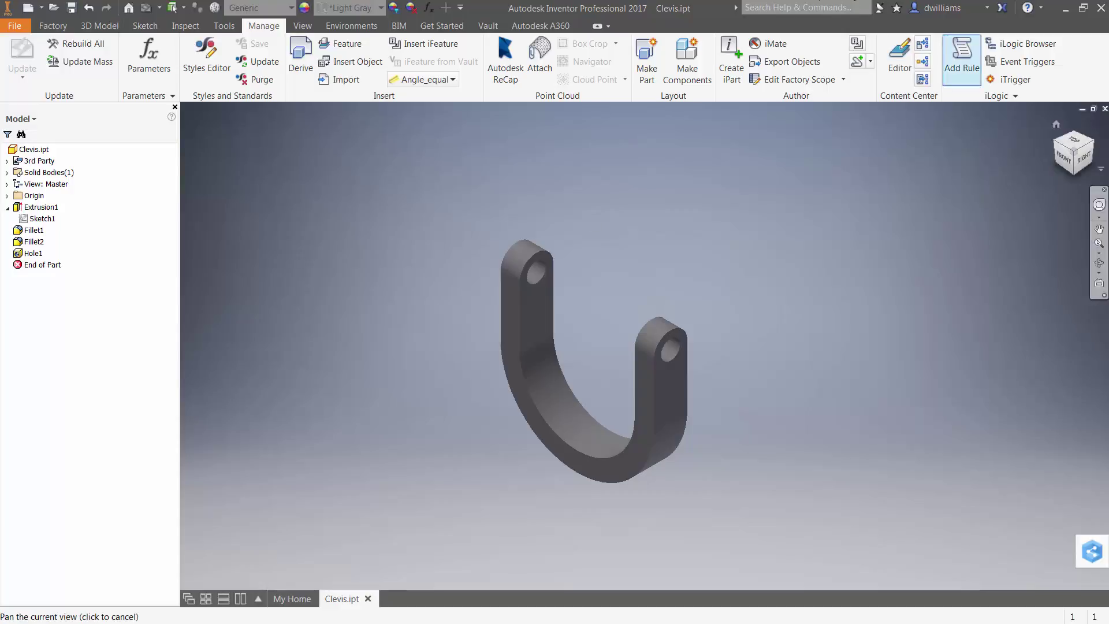
Restore the Clevis.ipt document to a floating window and move it slightly upward.
{"action": "left_click", "coordinate": [1094, 109]}
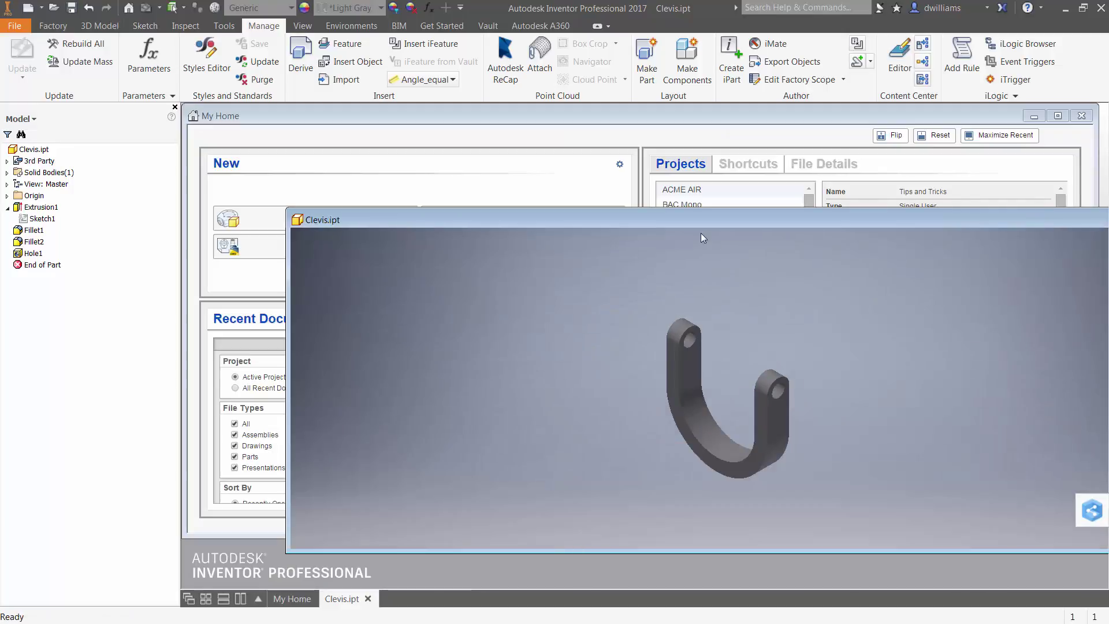
{"action": "left_click_drag", "start_coordinate": [696, 219], "coordinate": [695, 185]}
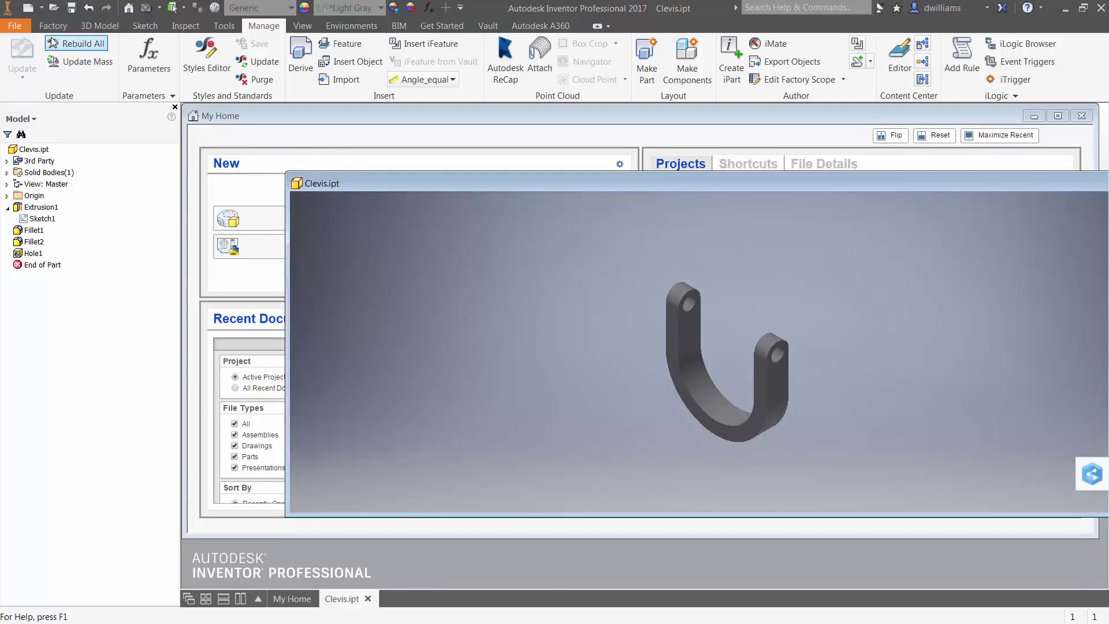
Create a new assembly from the English Standard (in).iam template.
{"action": "left_click", "coordinate": [30, 10]}
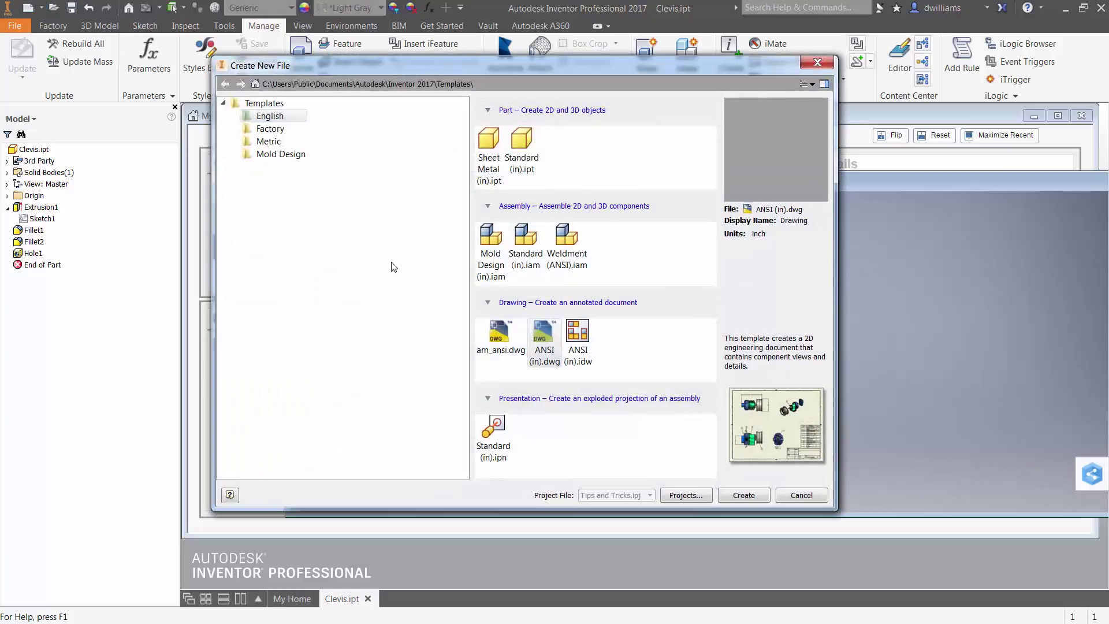
{"action": "left_click", "coordinate": [524, 238]}
{"action": "left_click", "coordinate": [750, 495]}
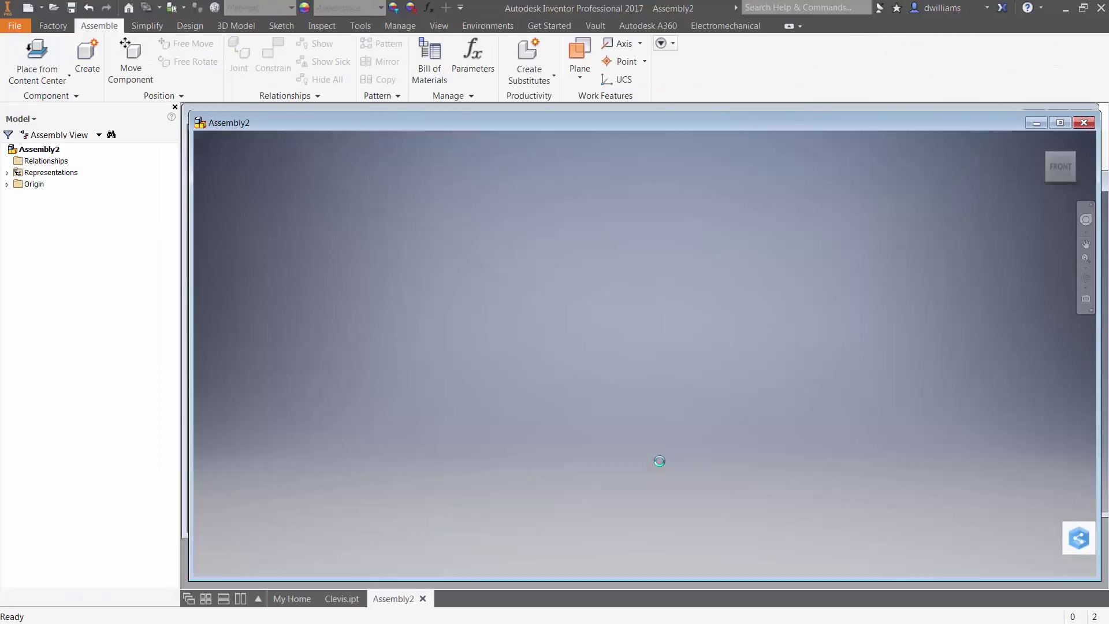
Offset the Assembly2 and Clevis.ipt windows so both are reachable, and place the clevis part into the new assembly.
{"action": "left_click_drag", "start_coordinate": [402, 127], "coordinate": [530, 211]}
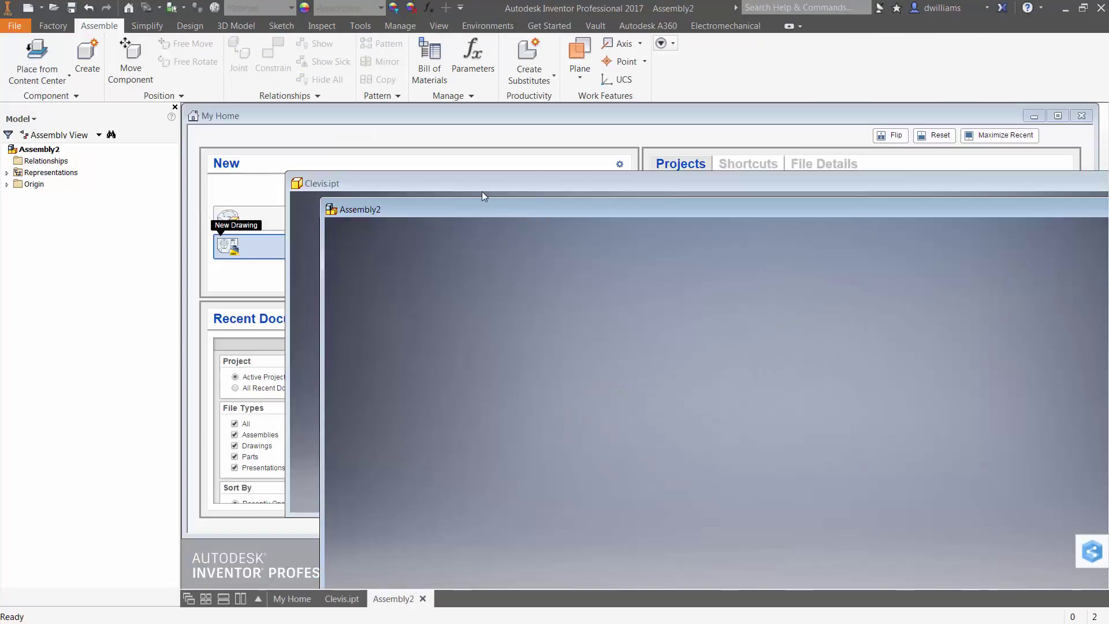
{"action": "left_click", "coordinate": [481, 185]}
{"action": "left_click_drag", "start_coordinate": [483, 184], "coordinate": [406, 143]}
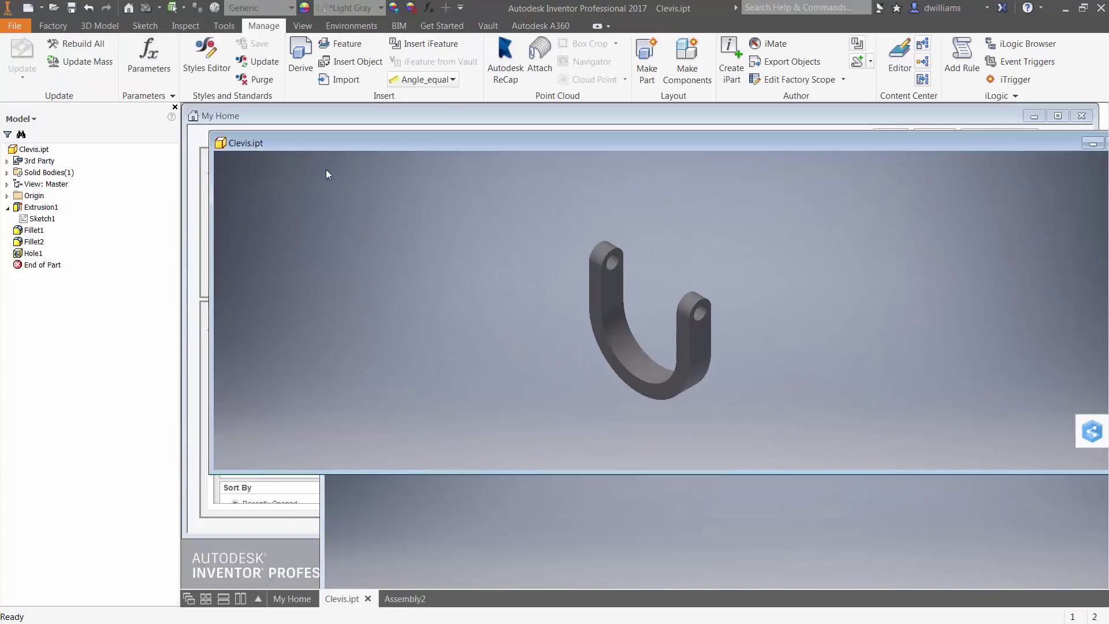
{"action": "left_click_drag", "start_coordinate": [18, 153], "coordinate": [665, 508]}
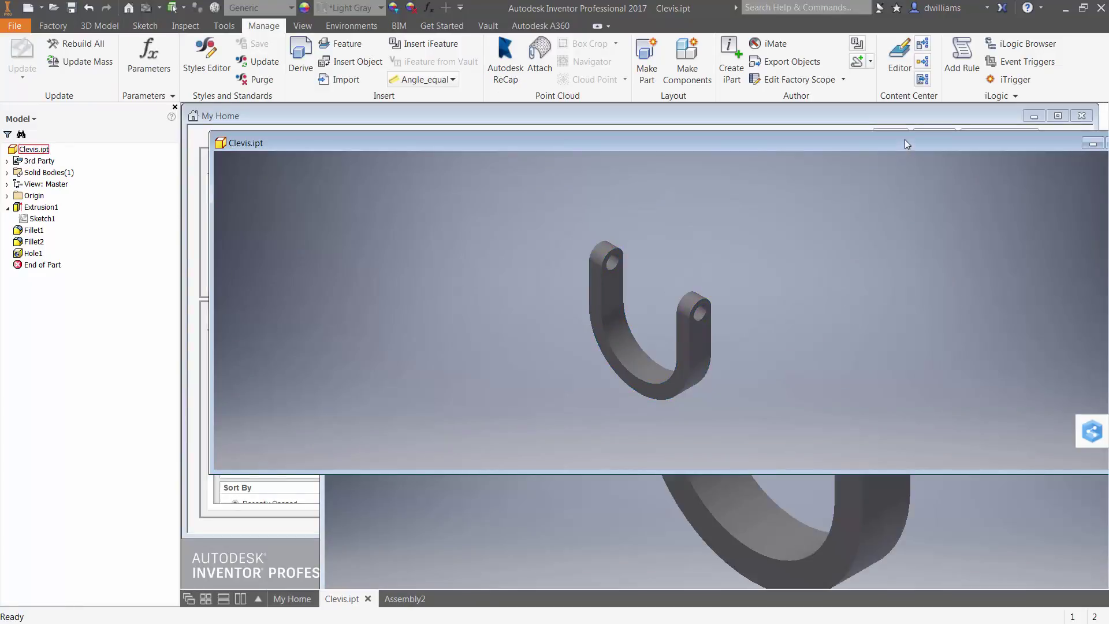
Move the Clevis.ipt window aside, bring the Assembly2 window to the front and maximize it.
{"action": "left_click_drag", "start_coordinate": [904, 141], "coordinate": [597, 141]}
{"action": "left_click", "coordinate": [930, 211]}
{"action": "left_click_drag", "start_coordinate": [948, 210], "coordinate": [766, 138]}
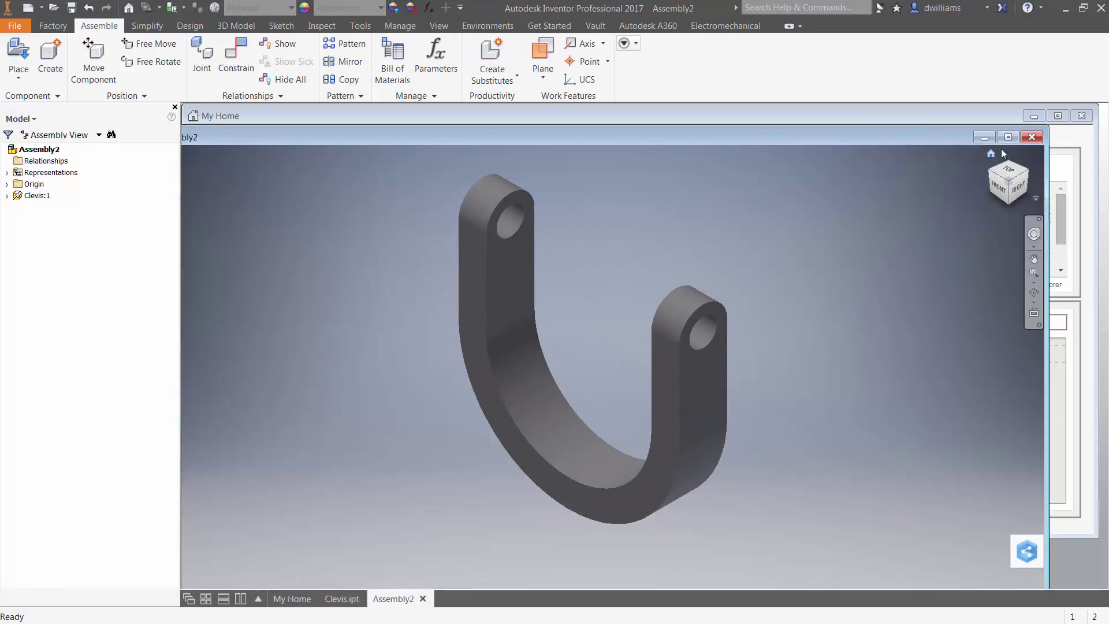
{"action": "left_click", "coordinate": [1011, 137]}
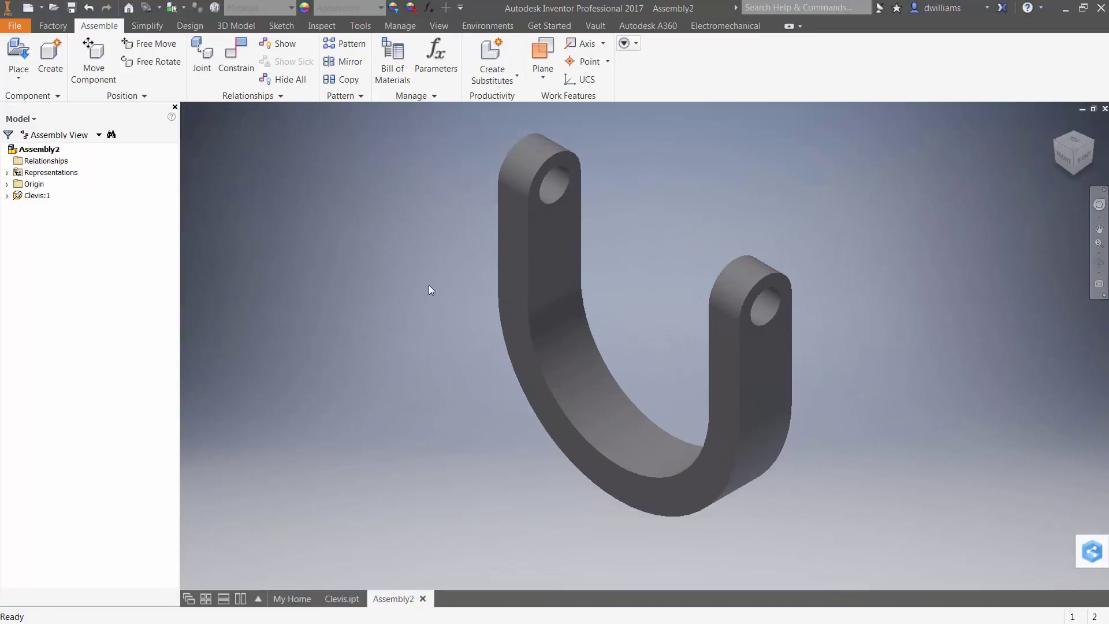
Create an in-place component named Shaft from the English Standard (in).ipt template, positioning it in the empty space beside the clevis.
{"action": "right_click", "coordinate": [359, 258]}
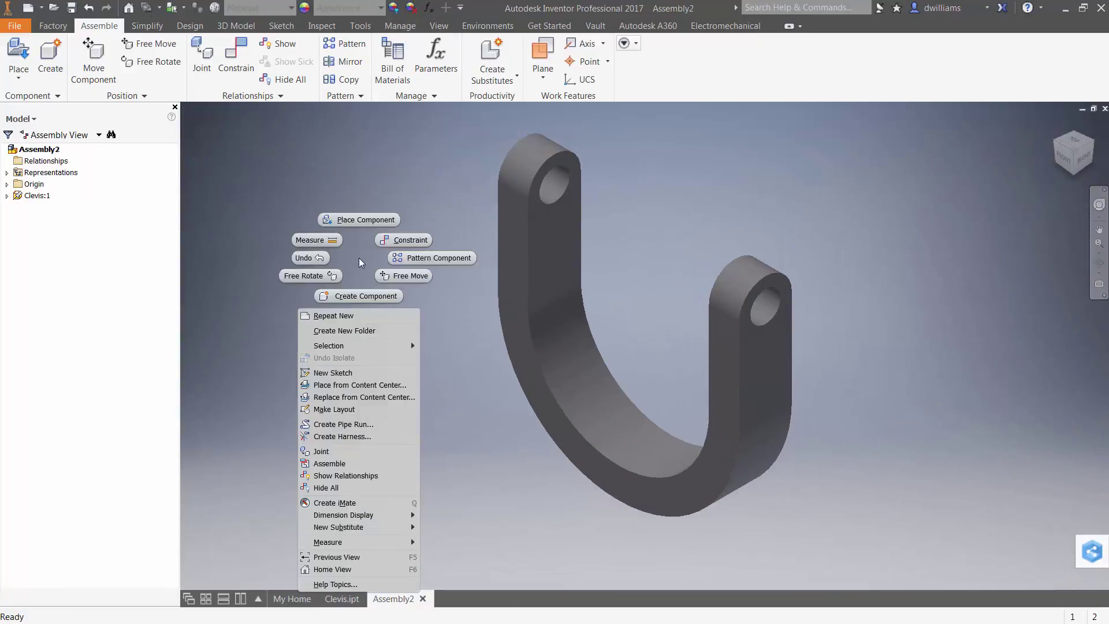
{"action": "left_click", "coordinate": [365, 297]}
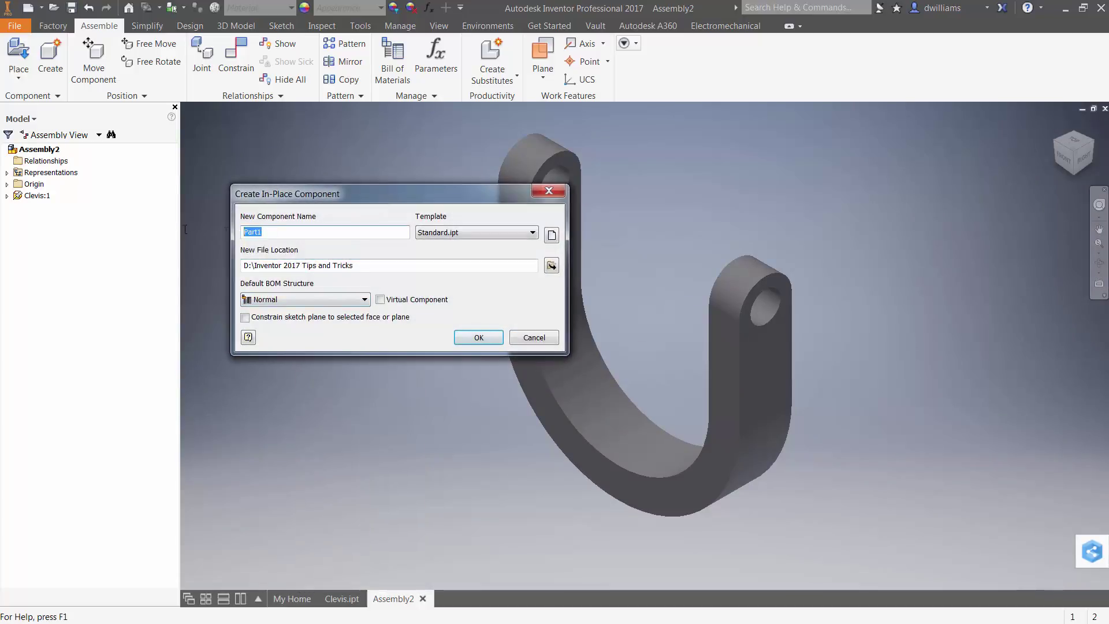
{"action": "type", "text": "Shaft"}
{"action": "left_click", "coordinate": [551, 236]}
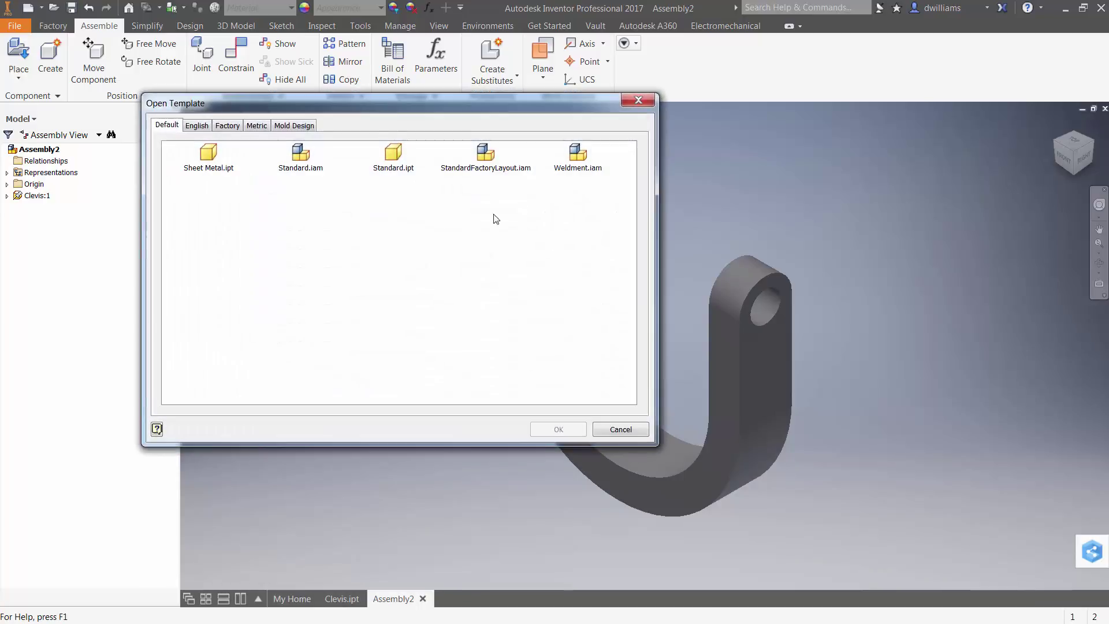
{"action": "left_click", "coordinate": [199, 127]}
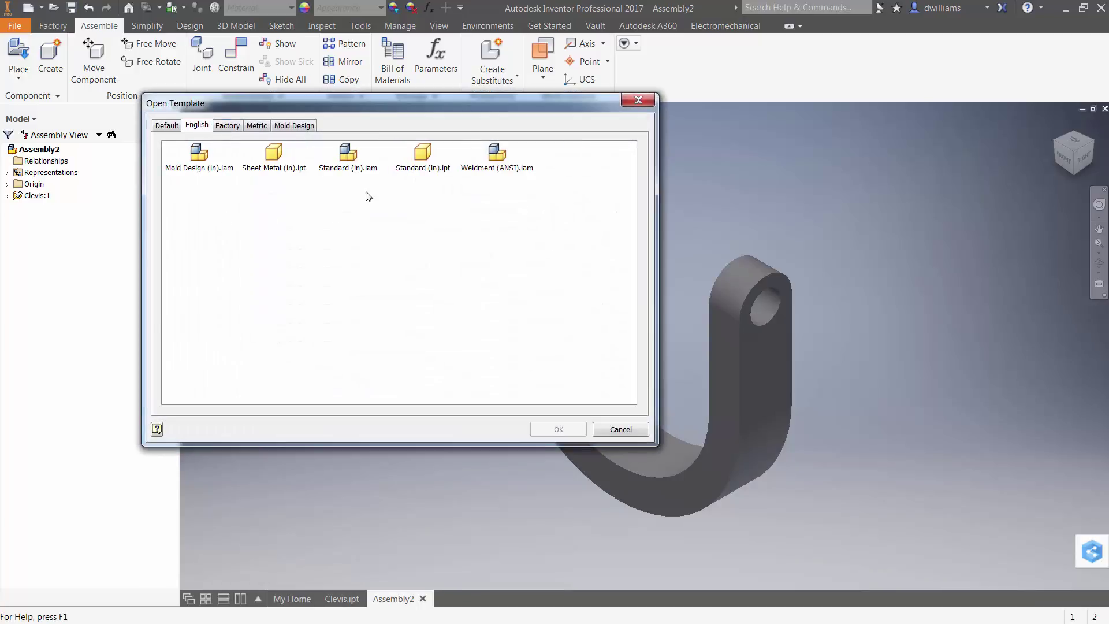
{"action": "left_click", "coordinate": [423, 153]}
{"action": "left_click", "coordinate": [558, 430]}
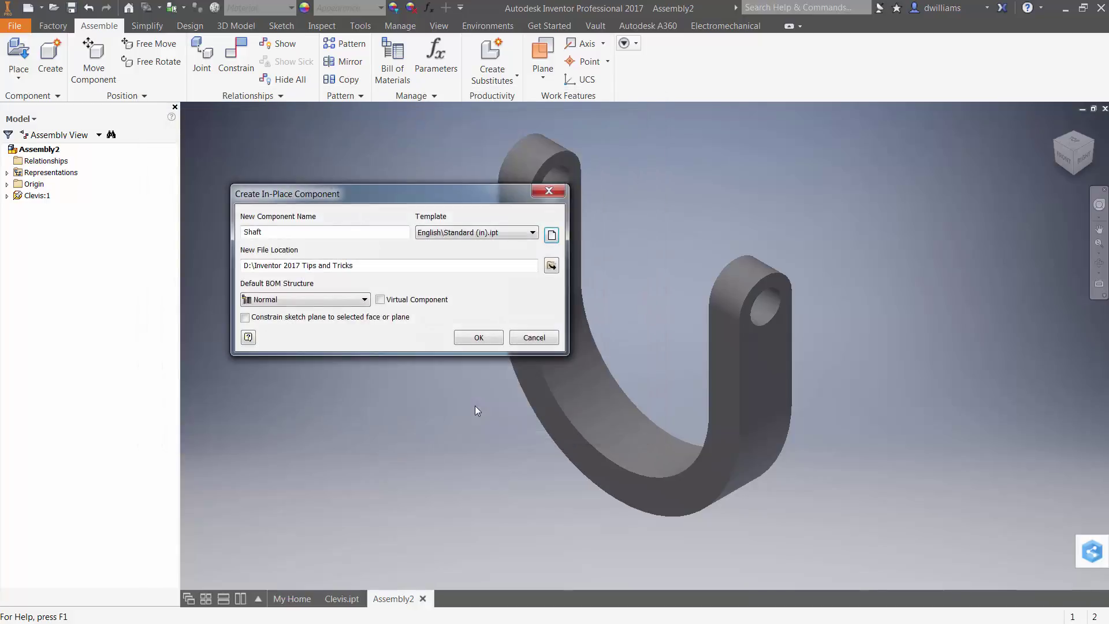
{"action": "left_click", "coordinate": [495, 345]}
{"action": "left_click", "coordinate": [408, 369]}
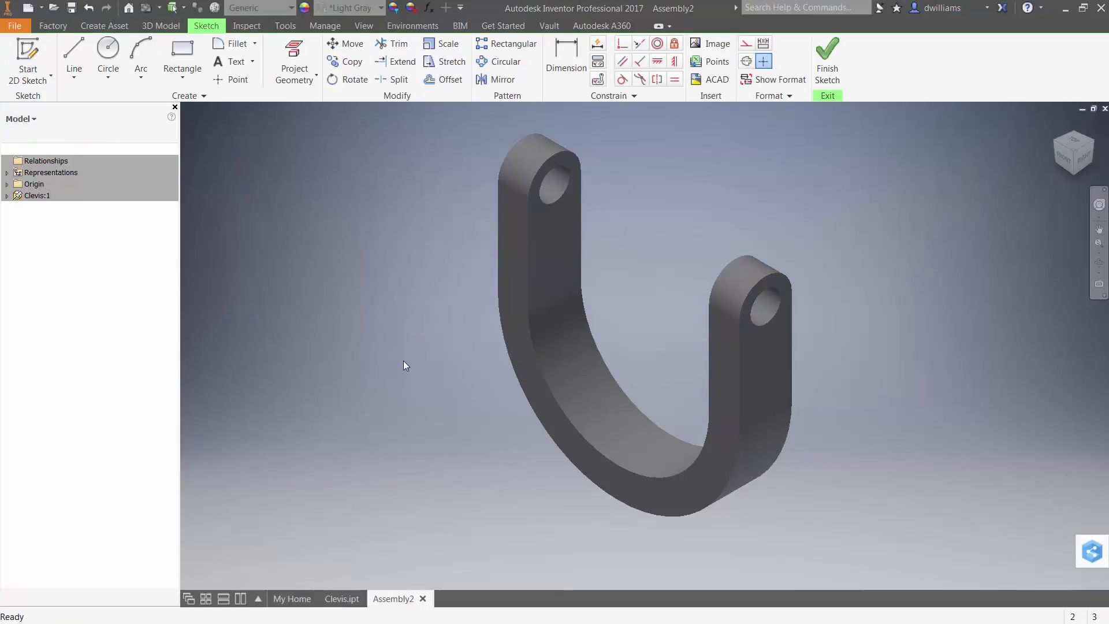
Sketch a center-point circle about 2.05 in in diameter at the Shaft sketch's origin.
{"action": "right_click", "coordinate": [305, 218]}
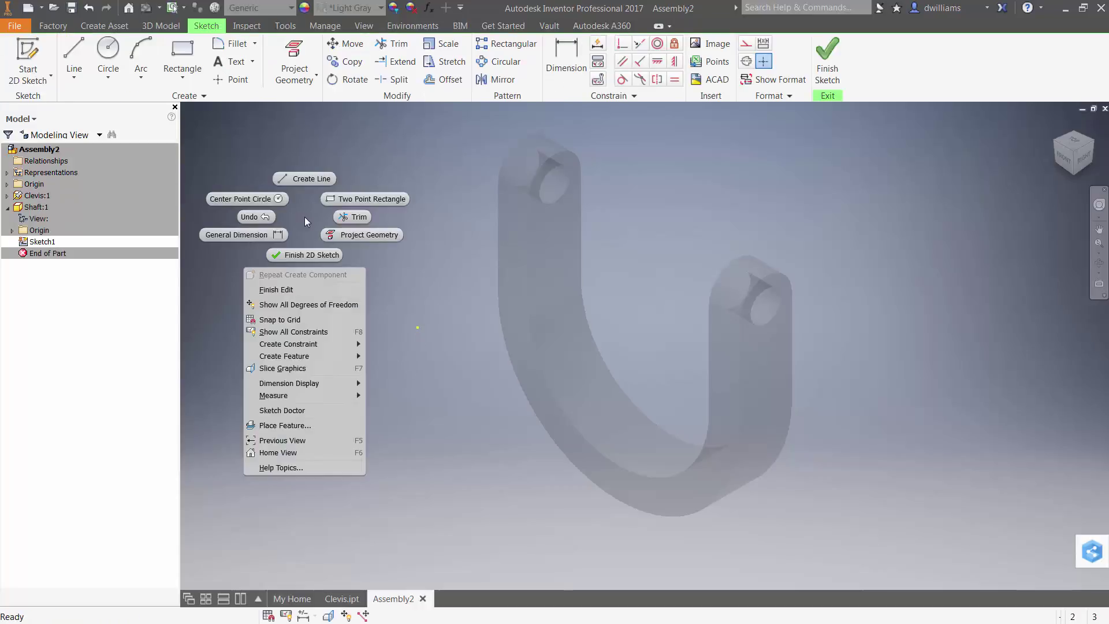
{"action": "left_click", "coordinate": [255, 198]}
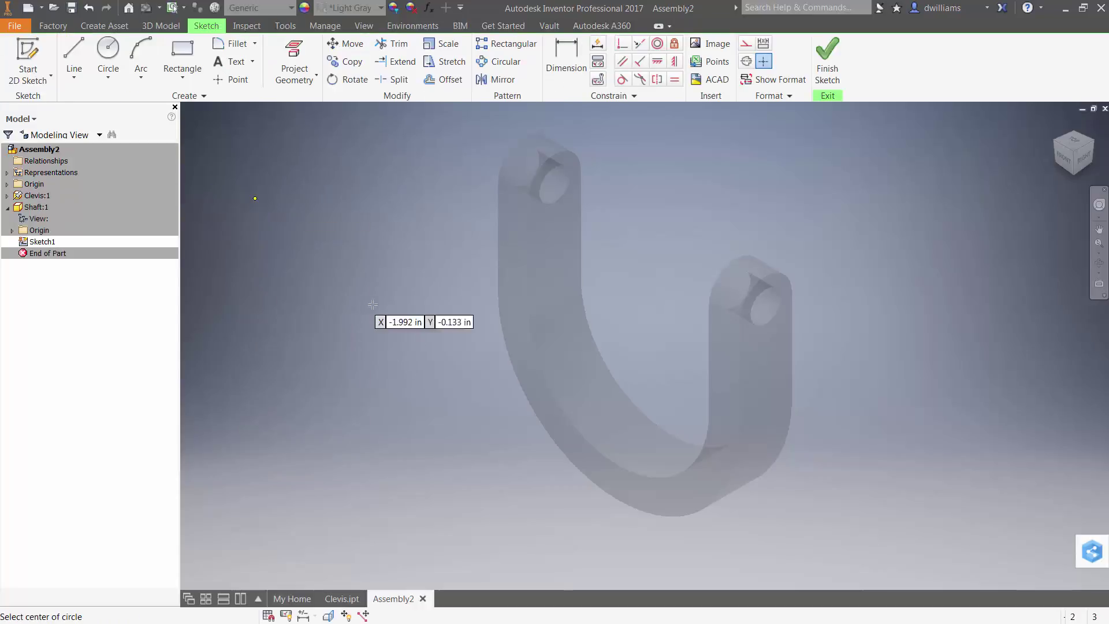
{"action": "left_click", "coordinate": [418, 328]}
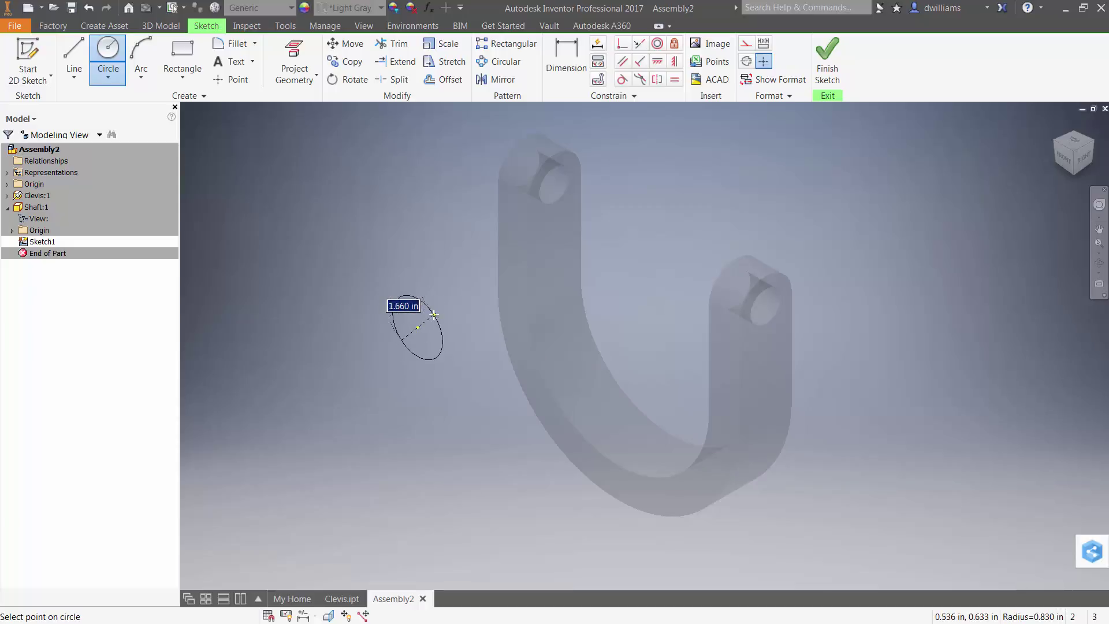
{"action": "left_click", "coordinate": [439, 312]}
{"action": "right_click", "coordinate": [331, 248]}
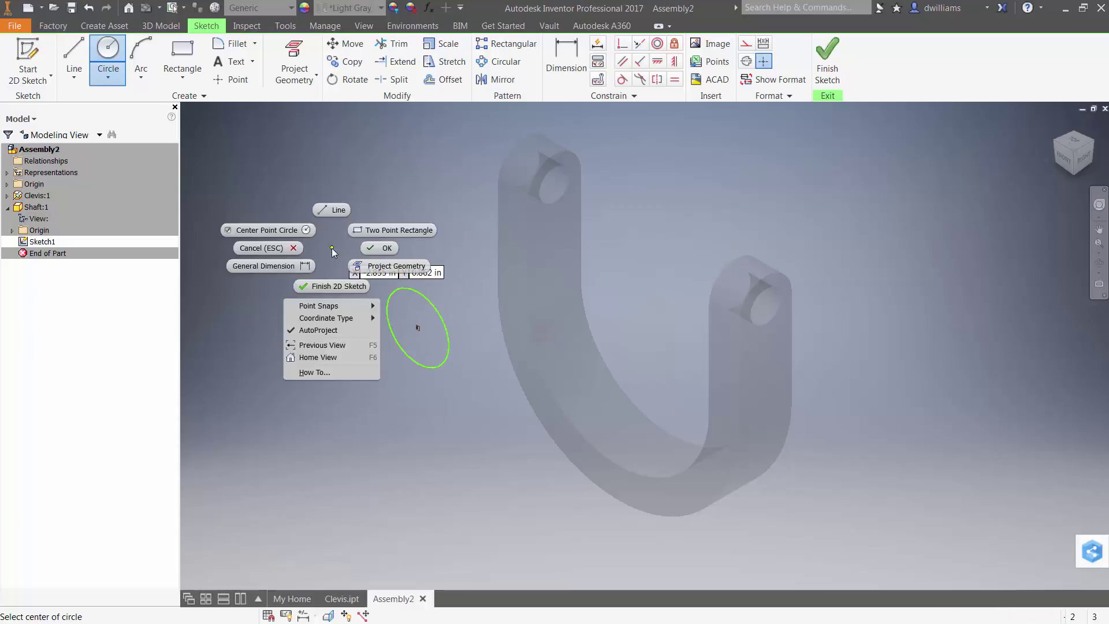
{"action": "left_click", "coordinate": [366, 248]}
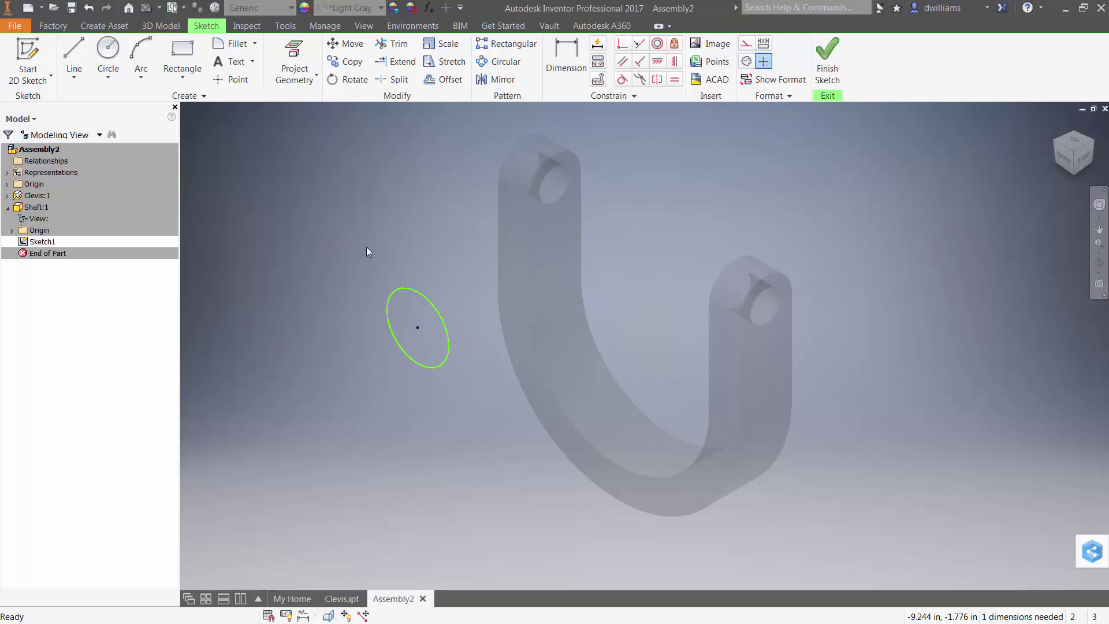
Link the Clevis.xlsx spreadsheet to the Shaft part's parameters with start cell D8.
{"action": "left_click", "coordinate": [322, 26]}
{"action": "left_click", "coordinate": [148, 58]}
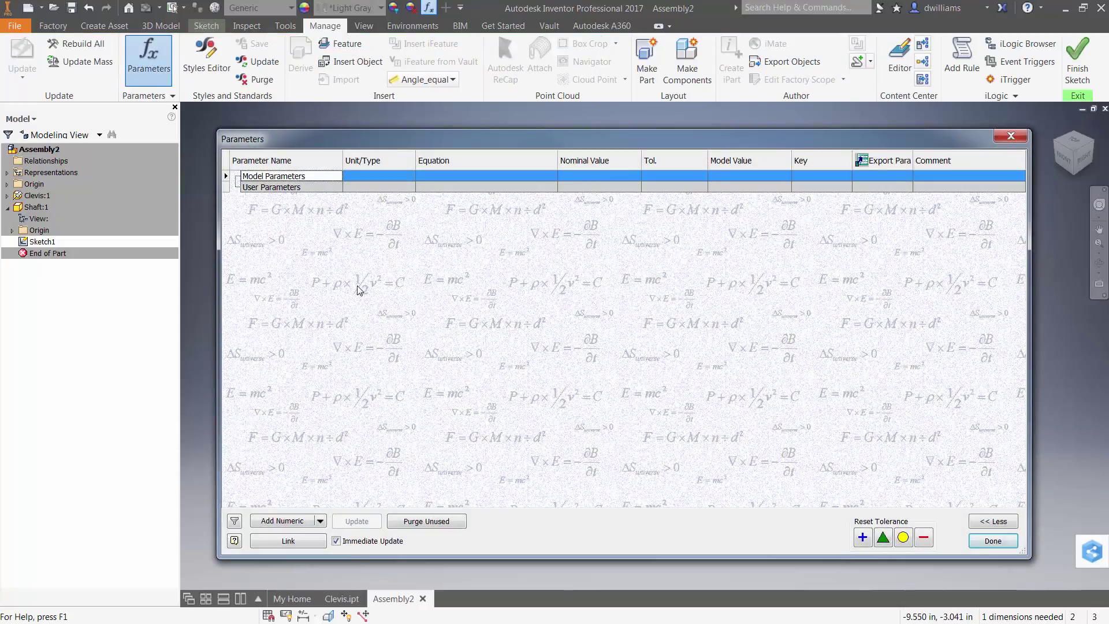
{"action": "left_click", "coordinate": [289, 541]}
{"action": "double_click", "coordinate": [547, 596]}
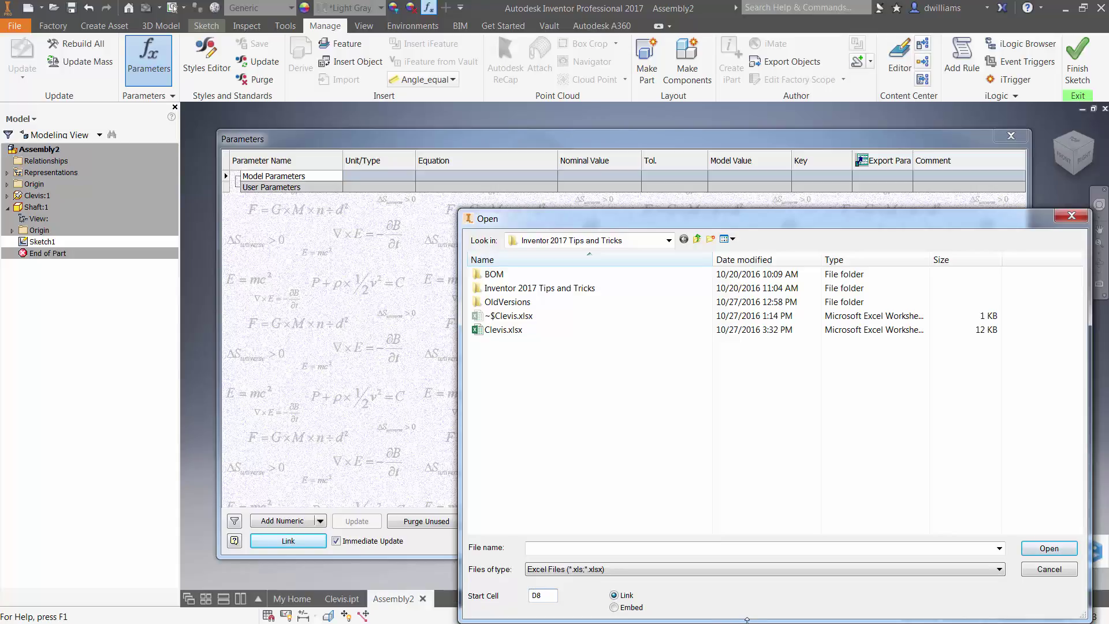
{"action": "left_click", "coordinate": [498, 331]}
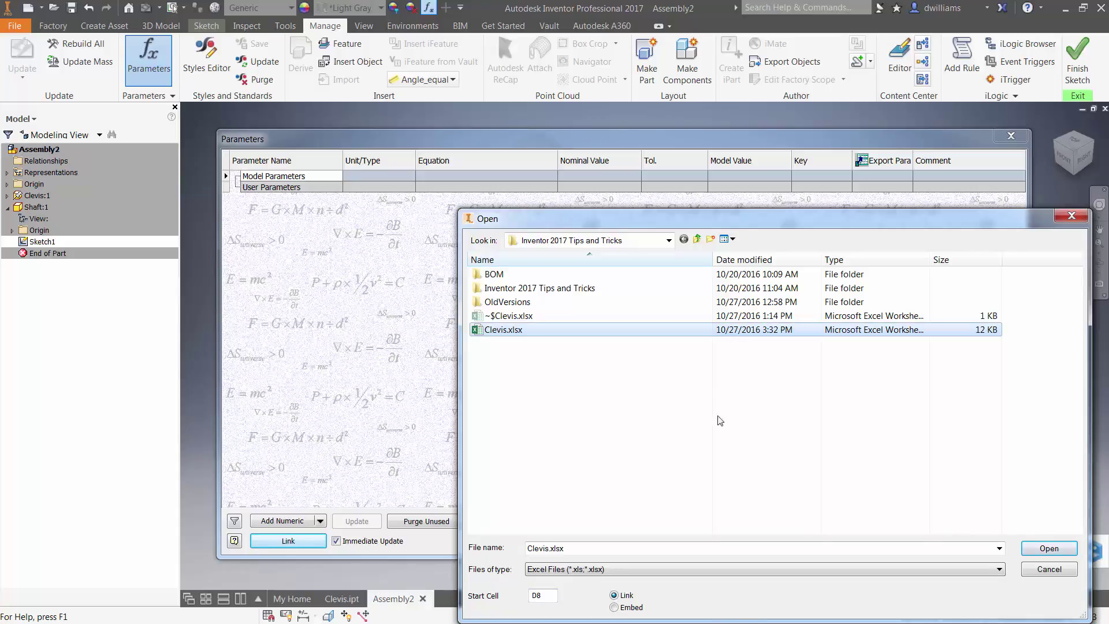
{"action": "left_click", "coordinate": [1047, 549]}
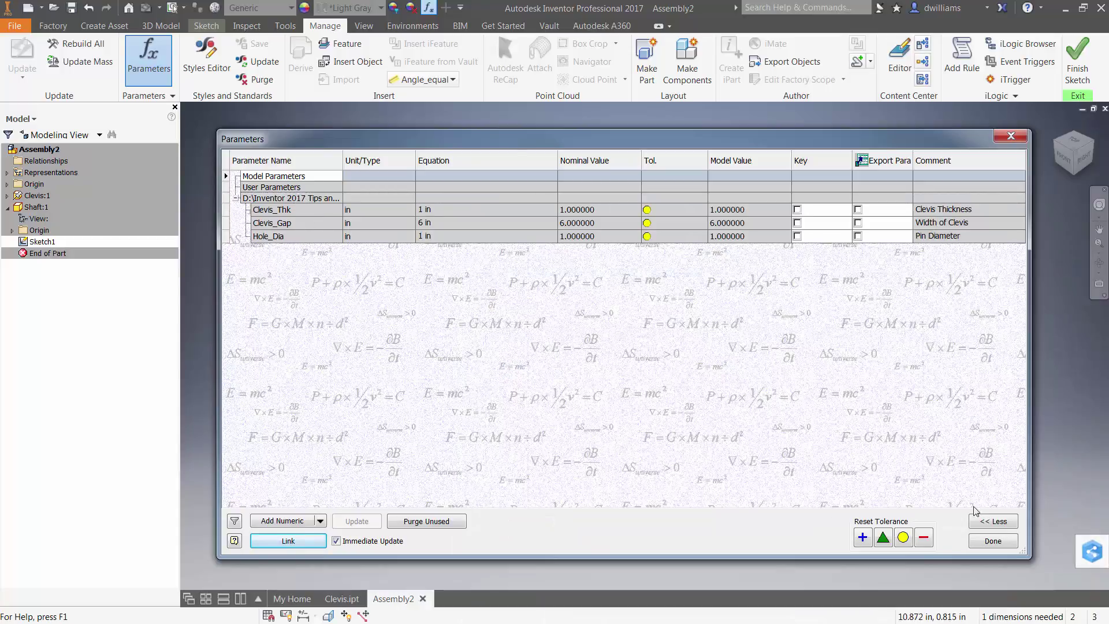
{"action": "left_click", "coordinate": [993, 540]}
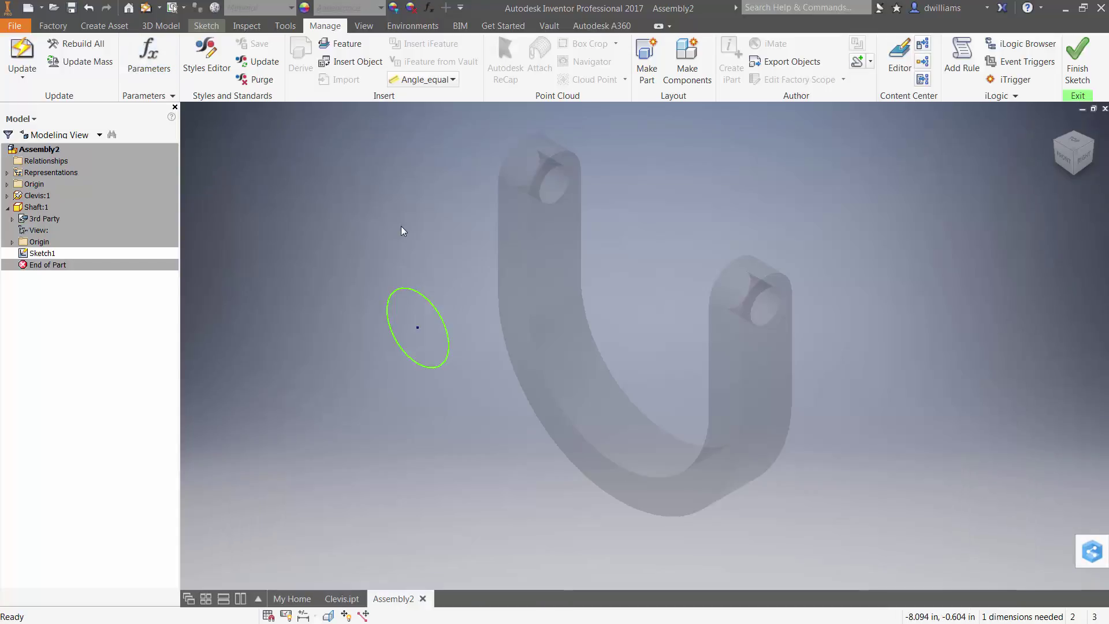
Dimension the shaft circle's diameter and set it to the Hole_Dia parameter times 1.25.
{"action": "right_click", "coordinate": [401, 227]}
{"action": "left_click", "coordinate": [346, 245]}
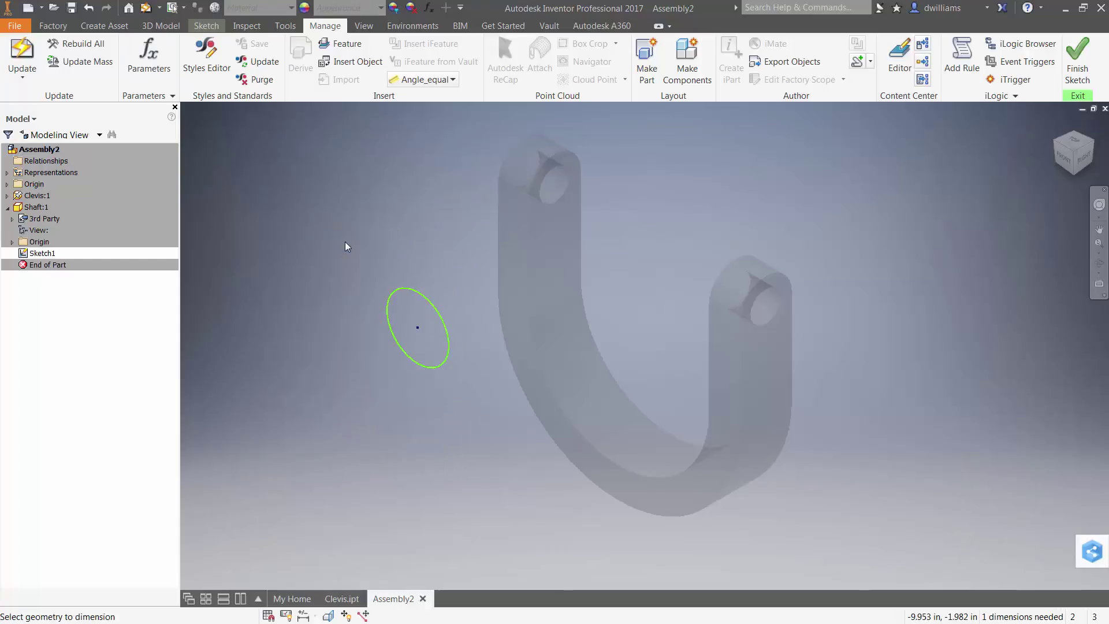
{"action": "left_click", "coordinate": [438, 317]}
{"action": "left_click", "coordinate": [450, 265]}
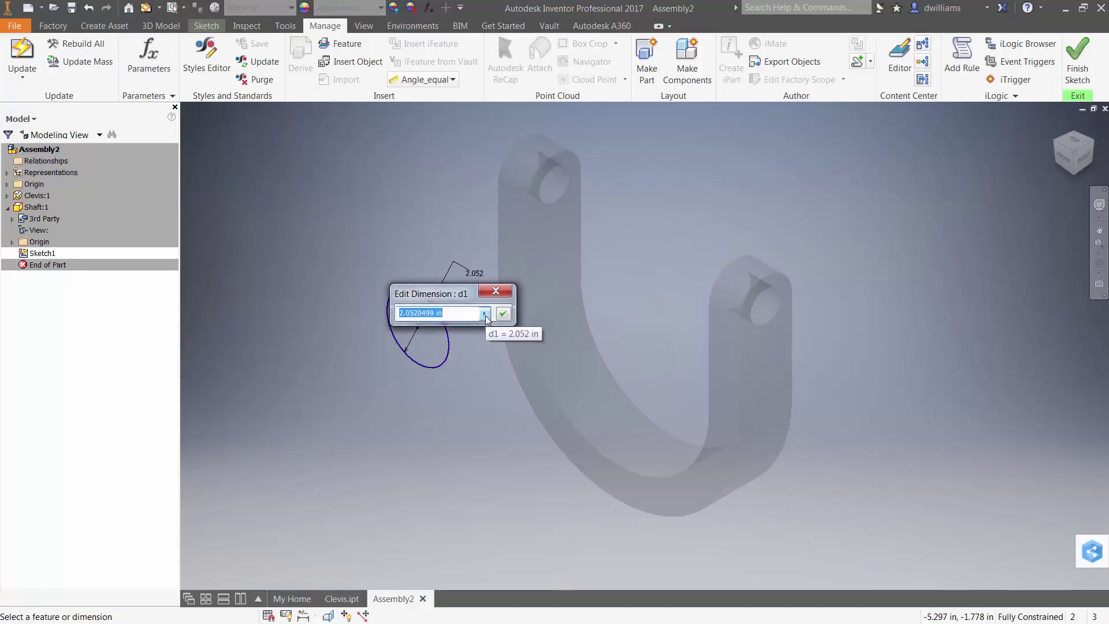
{"action": "left_click", "coordinate": [485, 313]}
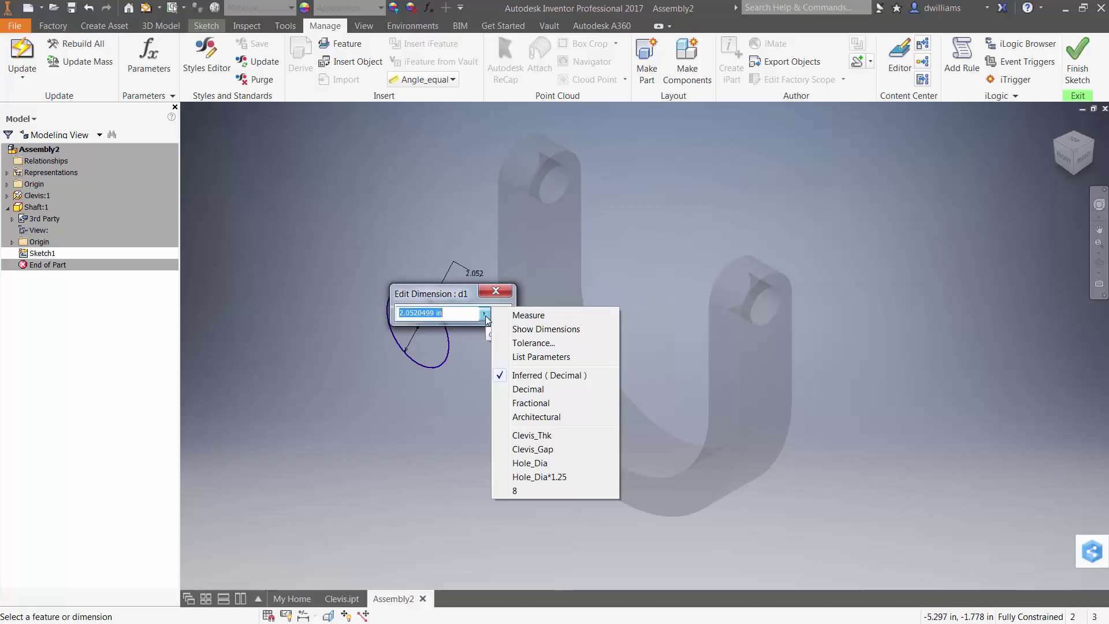
{"action": "left_click", "coordinate": [543, 357]}
{"action": "left_click", "coordinate": [415, 370]}
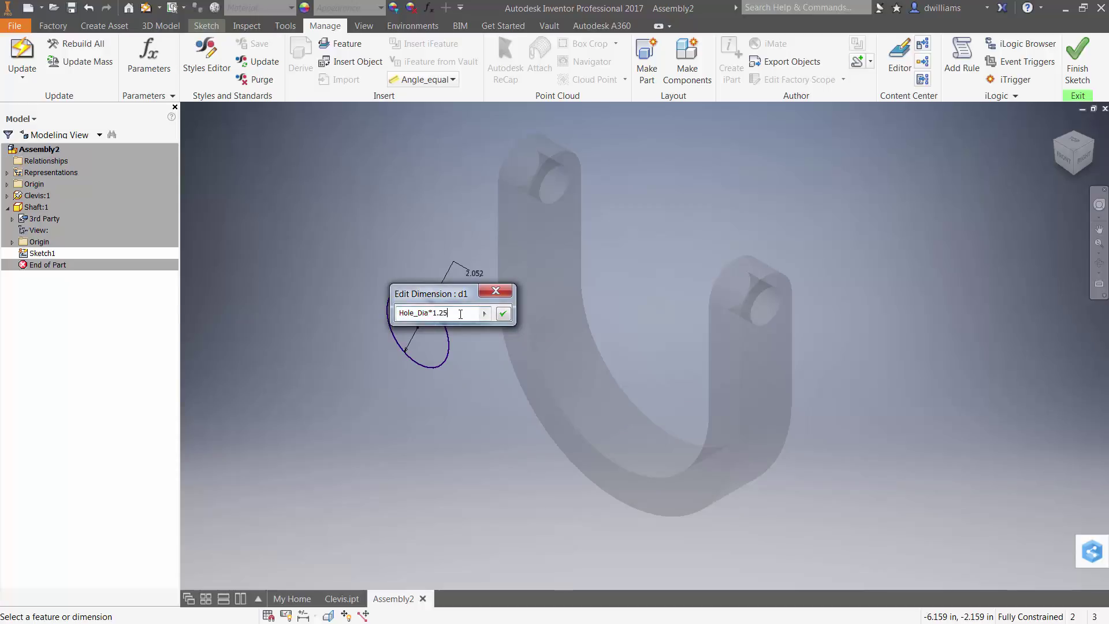
{"action": "key", "text": "Return"}
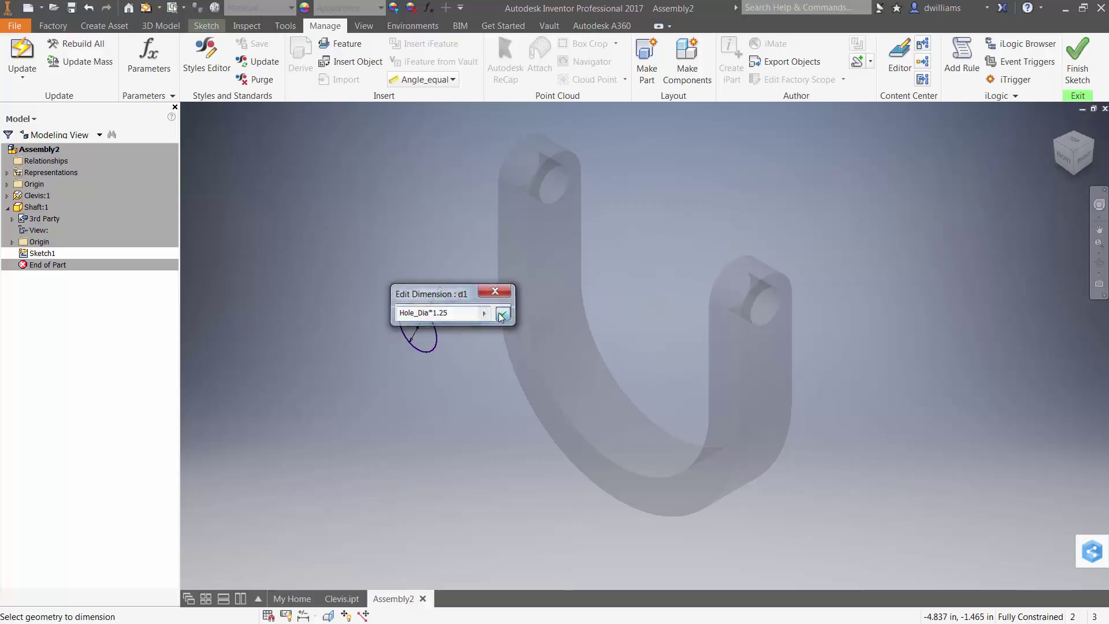
Finish the sketch and extrude the shaft circle symmetrically by the Clevis_Gap parameter distance.
{"action": "scroll", "coordinate": [416, 237], "scroll_direction": "down", "scroll_amount": 3}
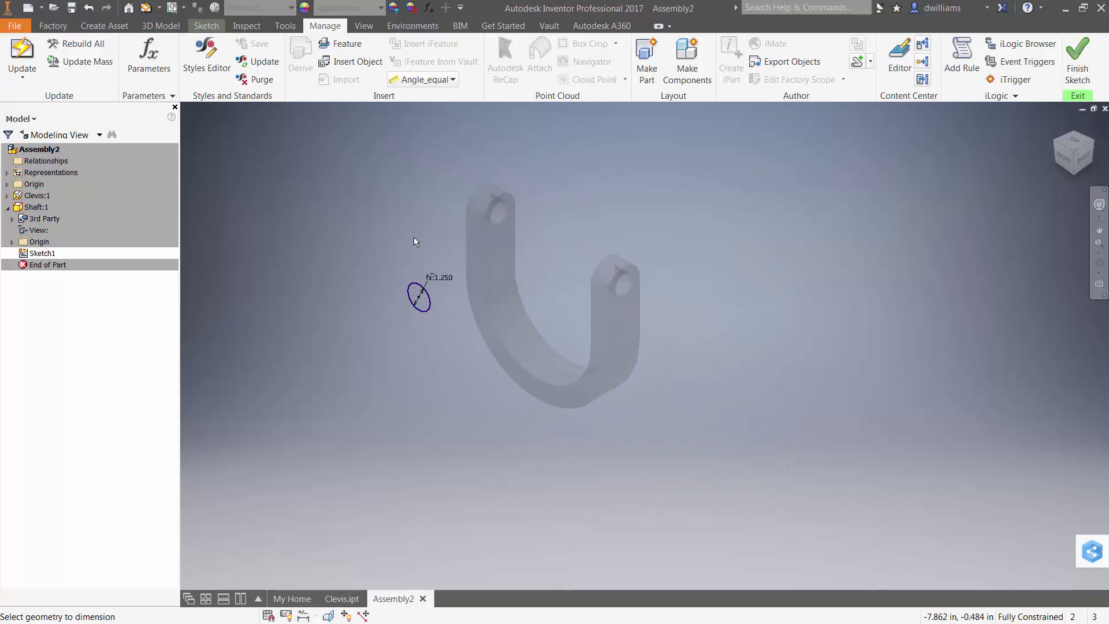
{"action": "right_click", "coordinate": [414, 237]}
{"action": "left_click", "coordinate": [416, 275]}
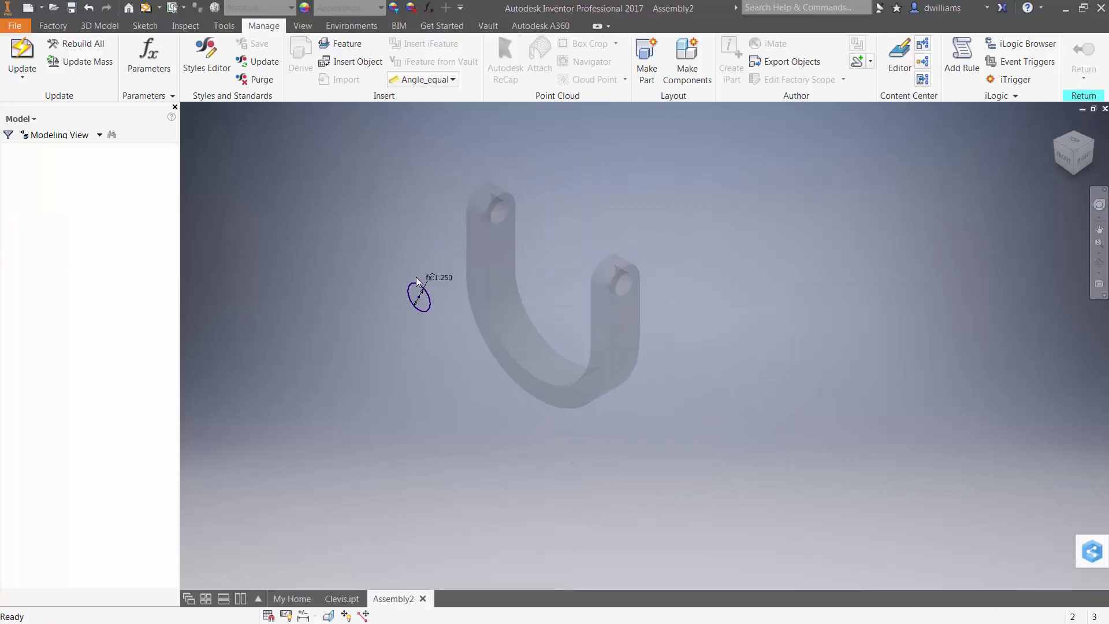
{"action": "left_click", "coordinate": [418, 282]}
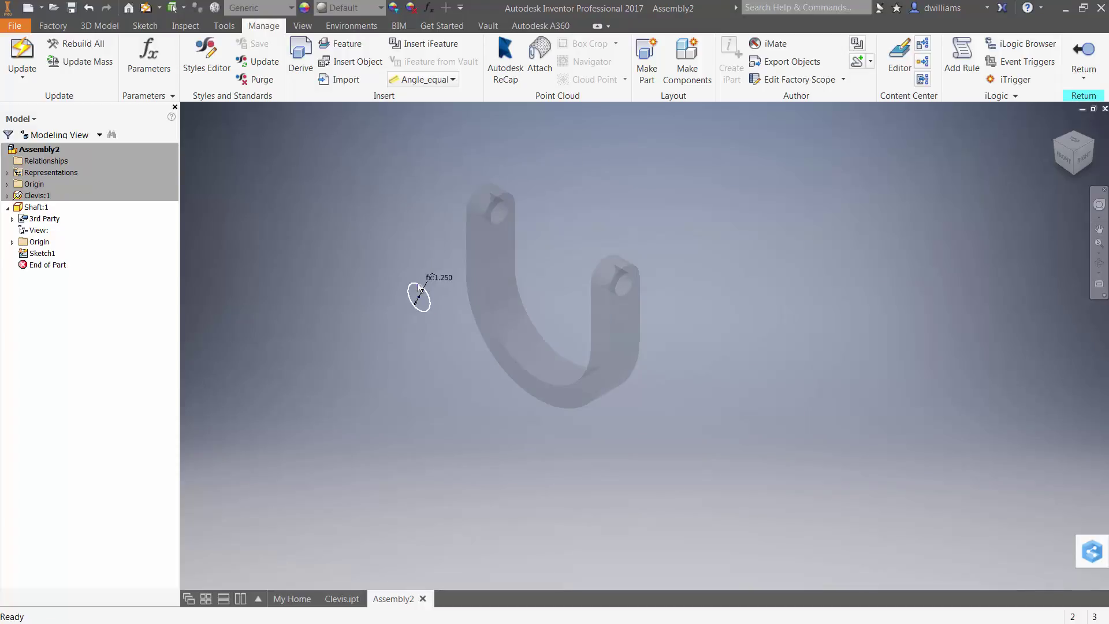
{"action": "left_click", "coordinate": [433, 275]}
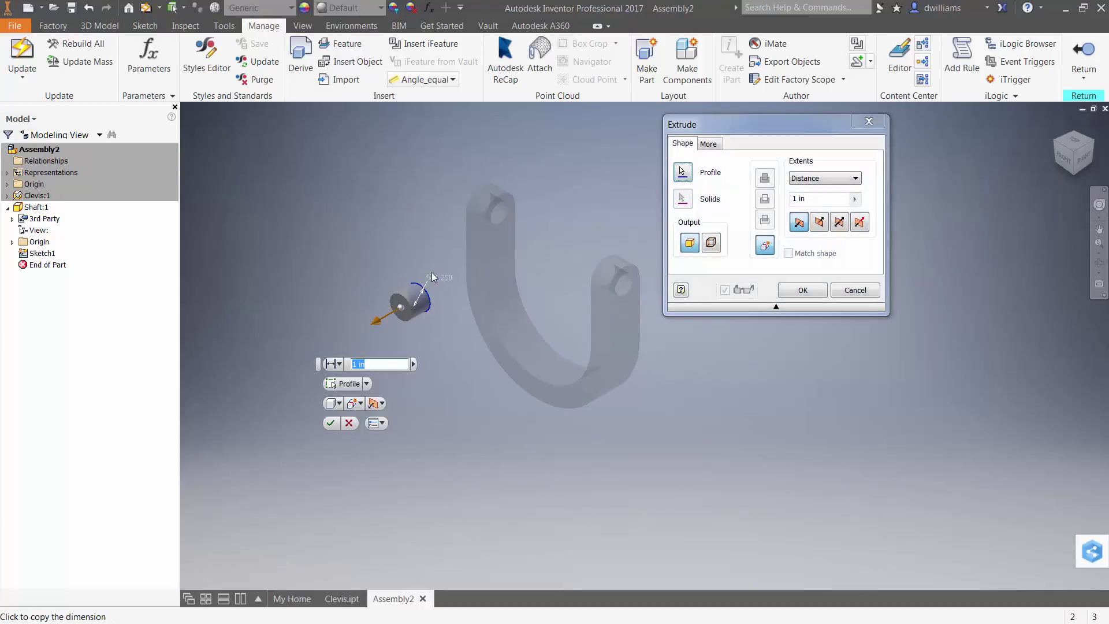
{"action": "left_click", "coordinate": [375, 405]}
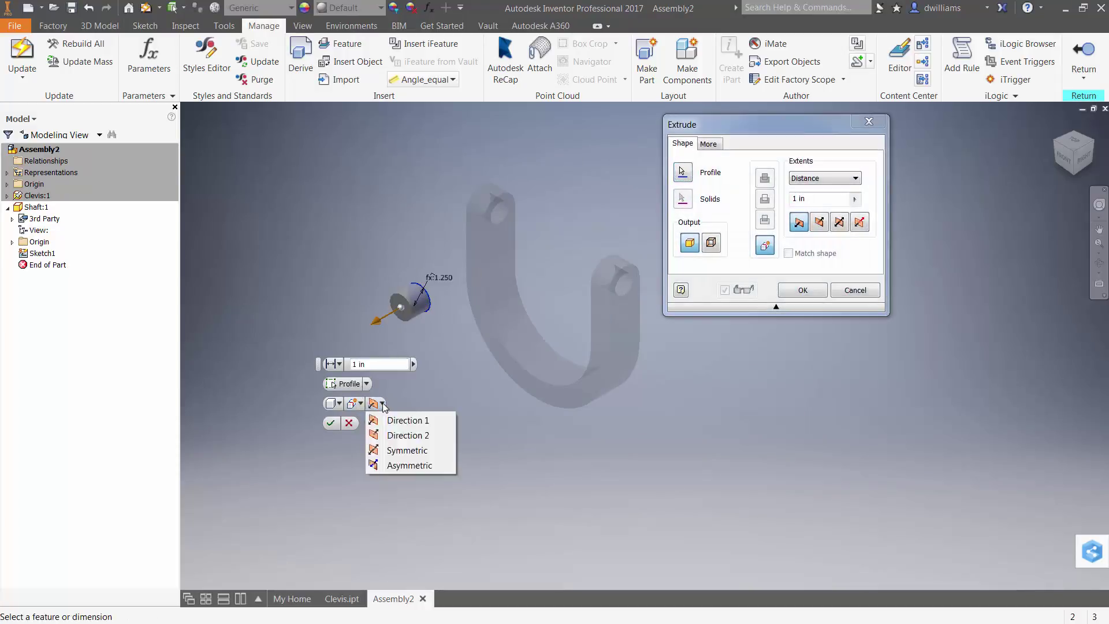
{"action": "left_click", "coordinate": [390, 450]}
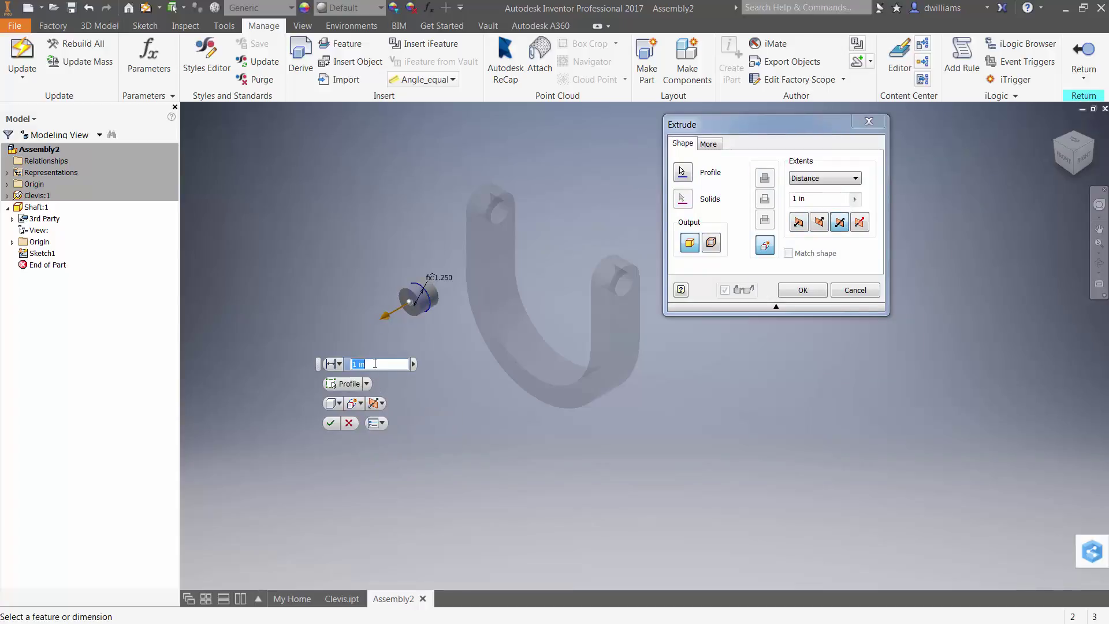
{"action": "left_click", "coordinate": [414, 364]}
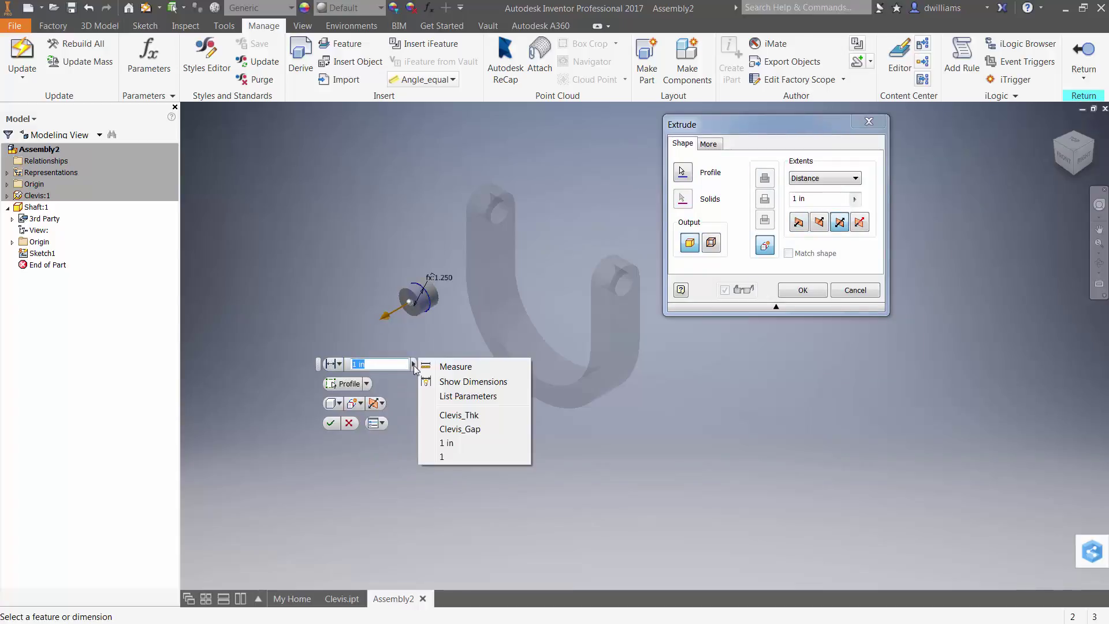
{"action": "left_click", "coordinate": [463, 397]}
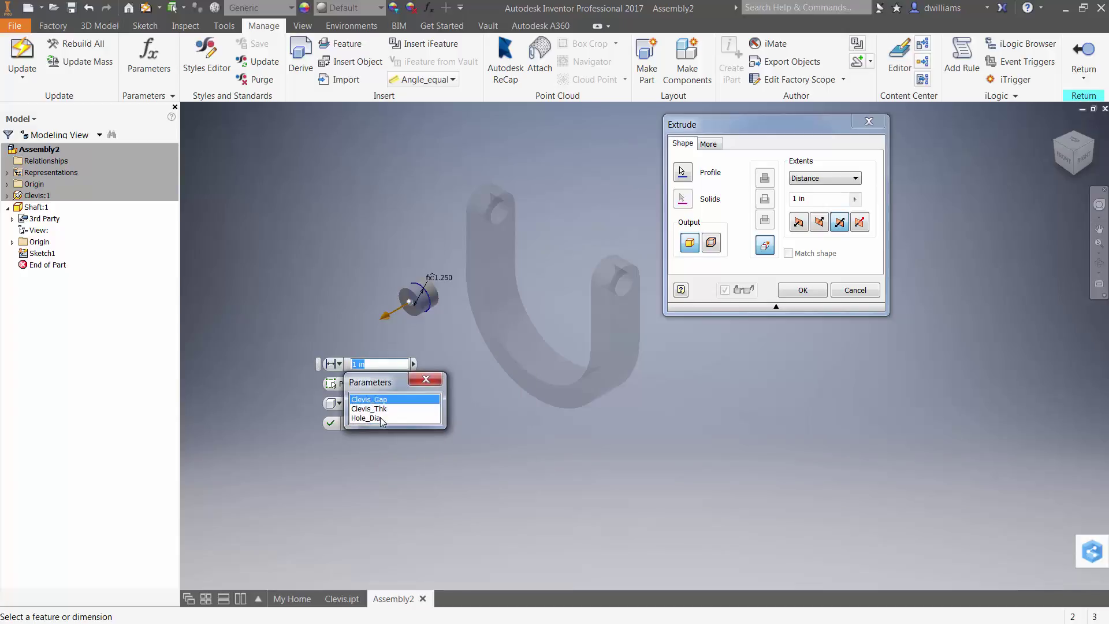
{"action": "left_click", "coordinate": [379, 401]}
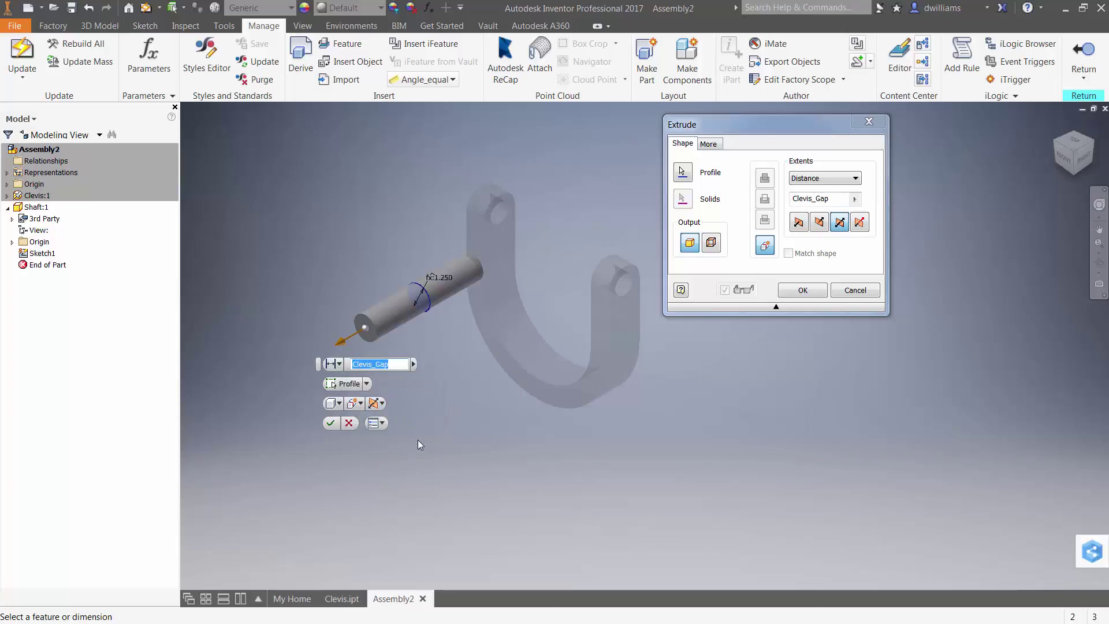
{"action": "left_click", "coordinate": [330, 424]}
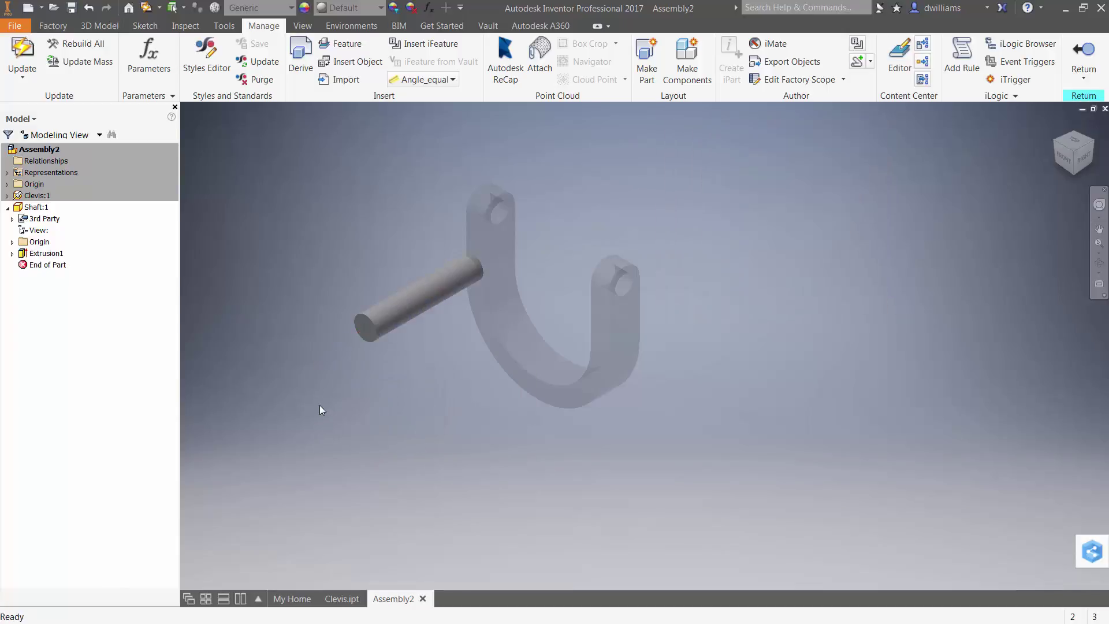
Start a sketch on the shaft's near end face and draw a concentric circle about 0.65 in in diameter.
{"action": "left_click", "coordinate": [356, 330]}
{"action": "scroll", "coordinate": [337, 342], "scroll_direction": "up", "scroll_amount": 5}
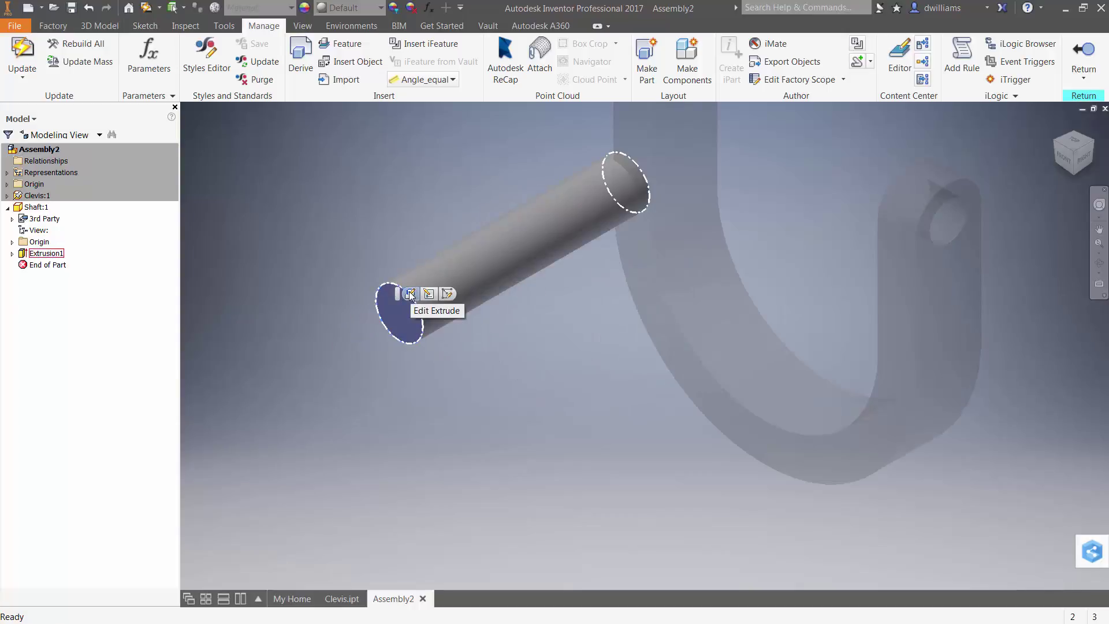
{"action": "left_click", "coordinate": [449, 294]}
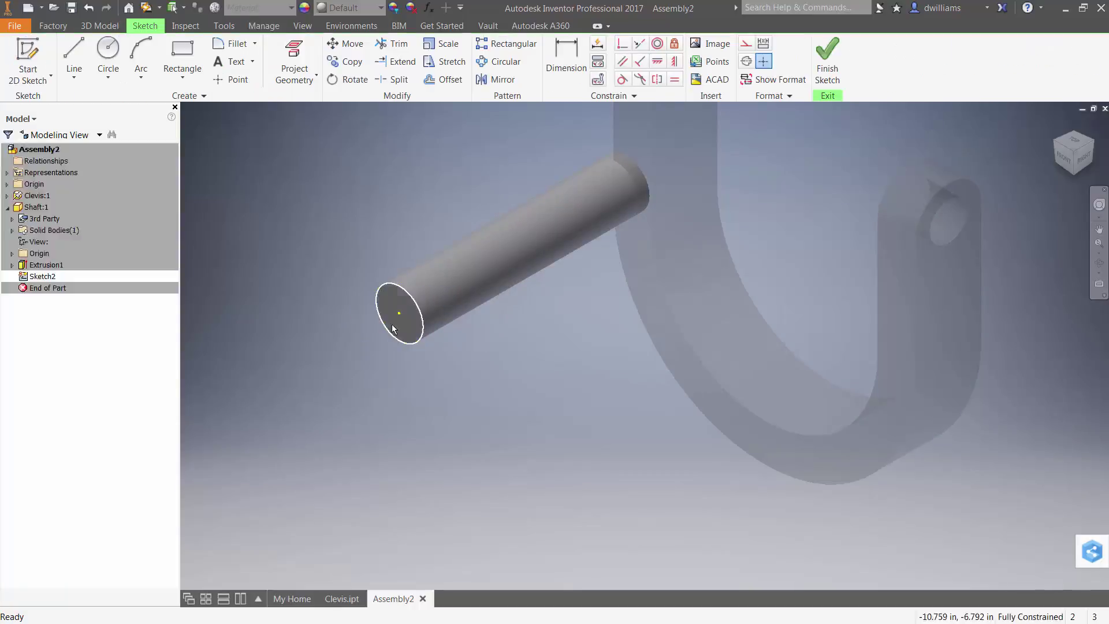
{"action": "right_click", "coordinate": [269, 232]}
{"action": "left_click", "coordinate": [227, 213]}
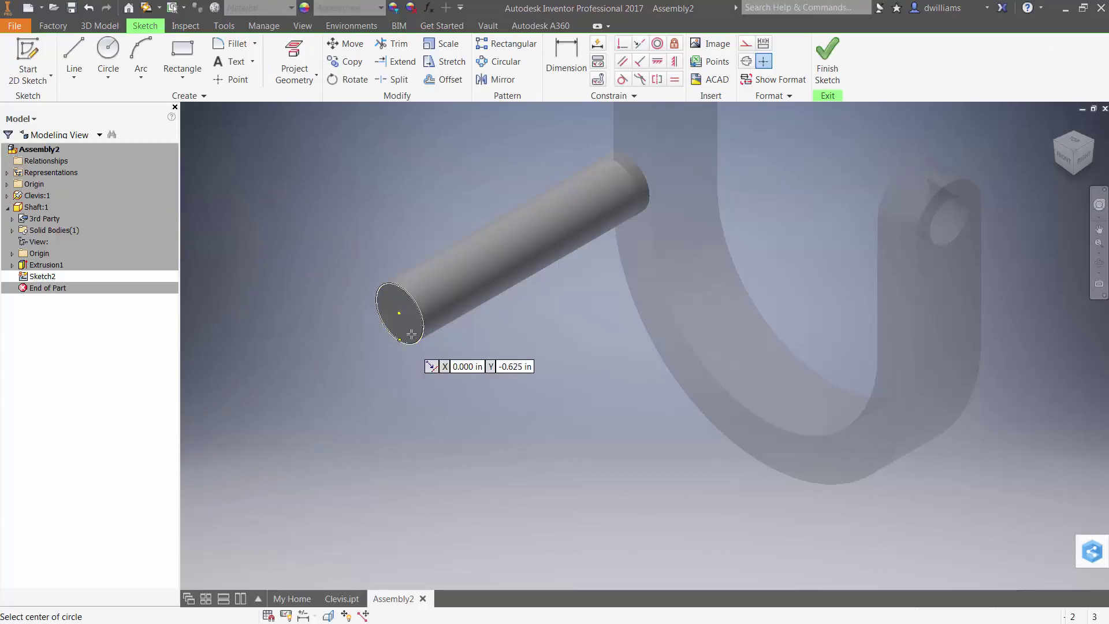
{"action": "left_click", "coordinate": [398, 313]}
{"action": "left_click", "coordinate": [412, 317]}
{"action": "right_click", "coordinate": [321, 267]}
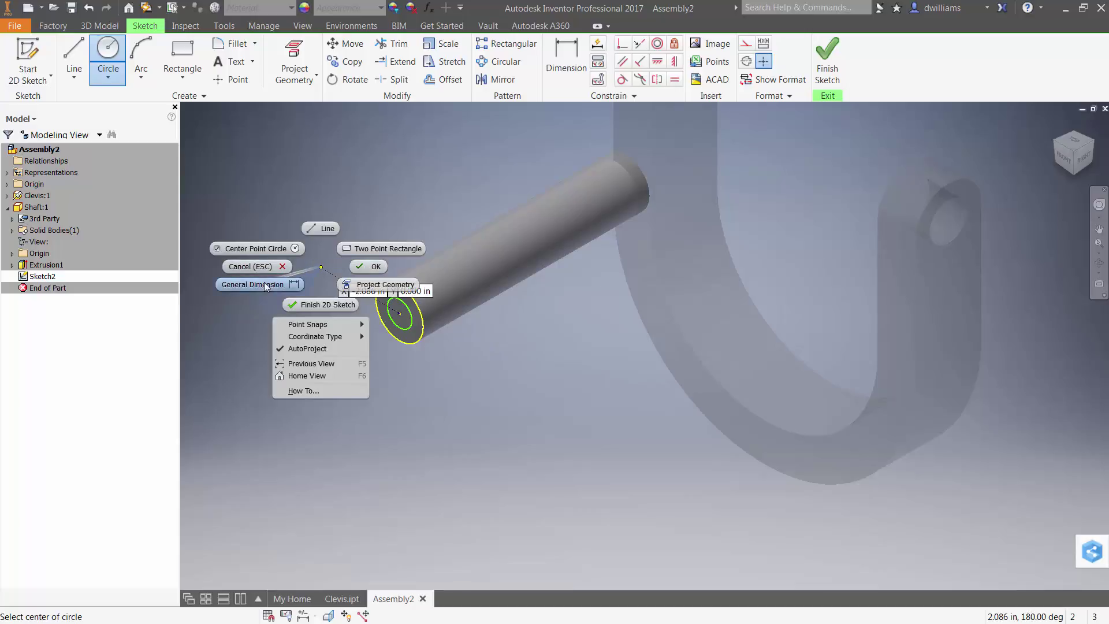
{"action": "left_click", "coordinate": [368, 268]}
Dimension the inner circle's diameter on the shaft end and set it to the Hole_Dia parameter.
{"action": "key", "text": "d"}
{"action": "left_click", "coordinate": [413, 328]}
{"action": "left_click", "coordinate": [432, 231]}
{"action": "left_click", "coordinate": [462, 283]}
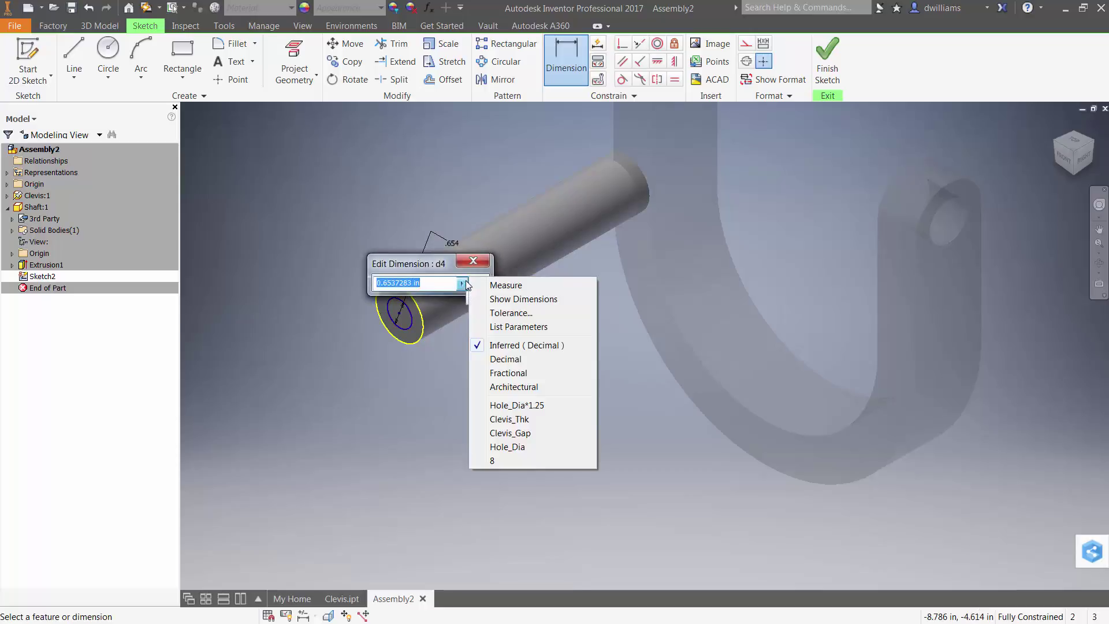
{"action": "left_click", "coordinate": [511, 327]}
{"action": "left_click", "coordinate": [394, 338]}
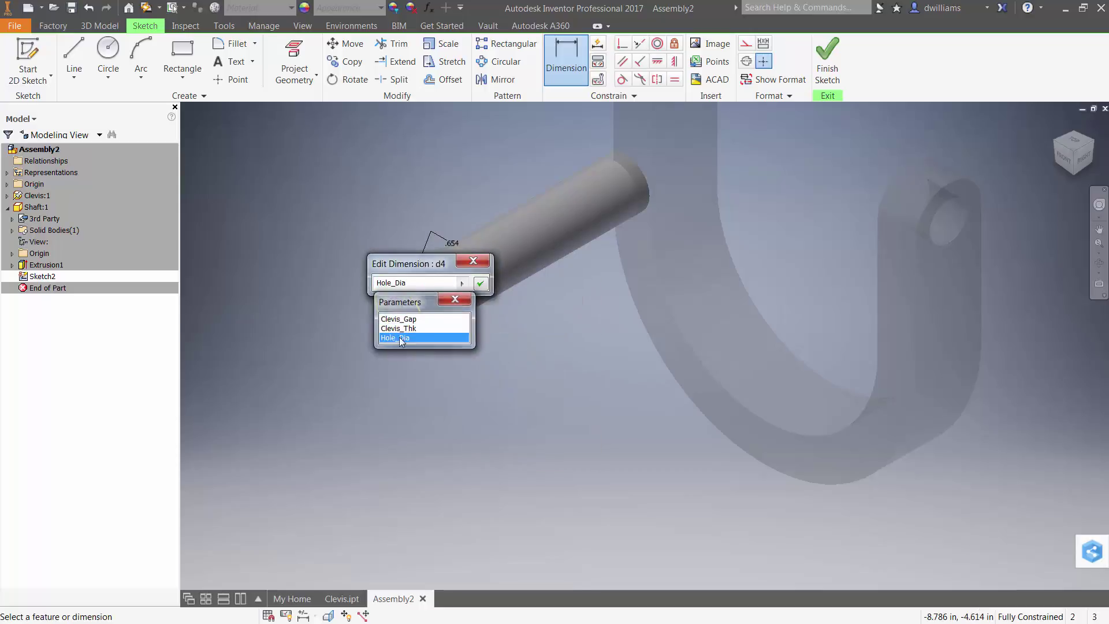
{"action": "left_click", "coordinate": [481, 283]}
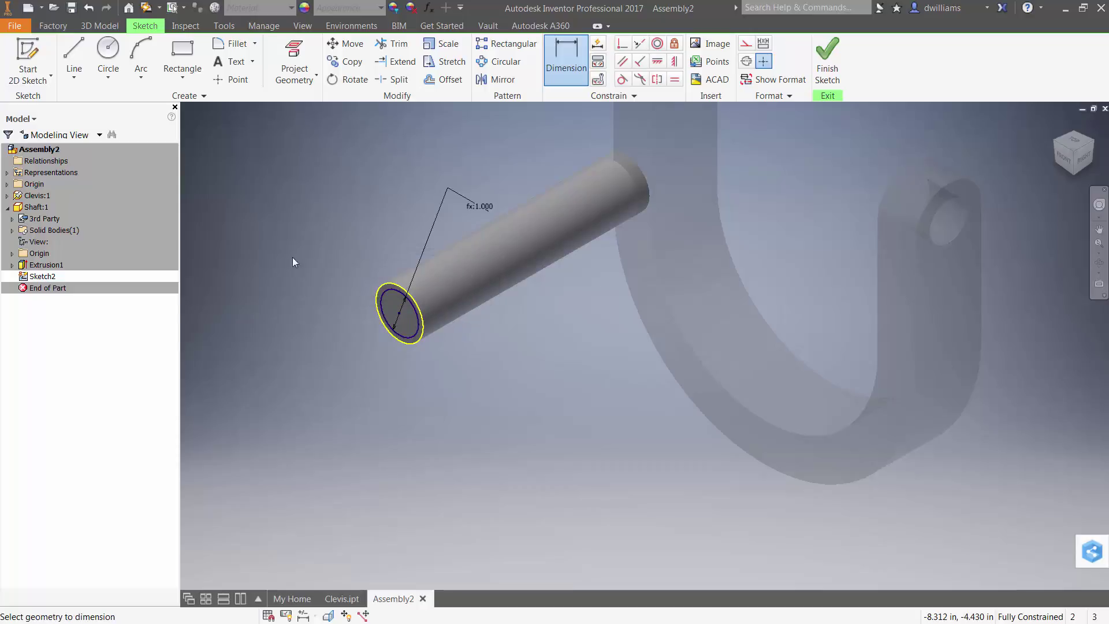
Finish the end-face sketch and extrude the inner circle outward by the Clevis_Thk parameter, joined to the shaft.
{"action": "right_click", "coordinate": [325, 254]}
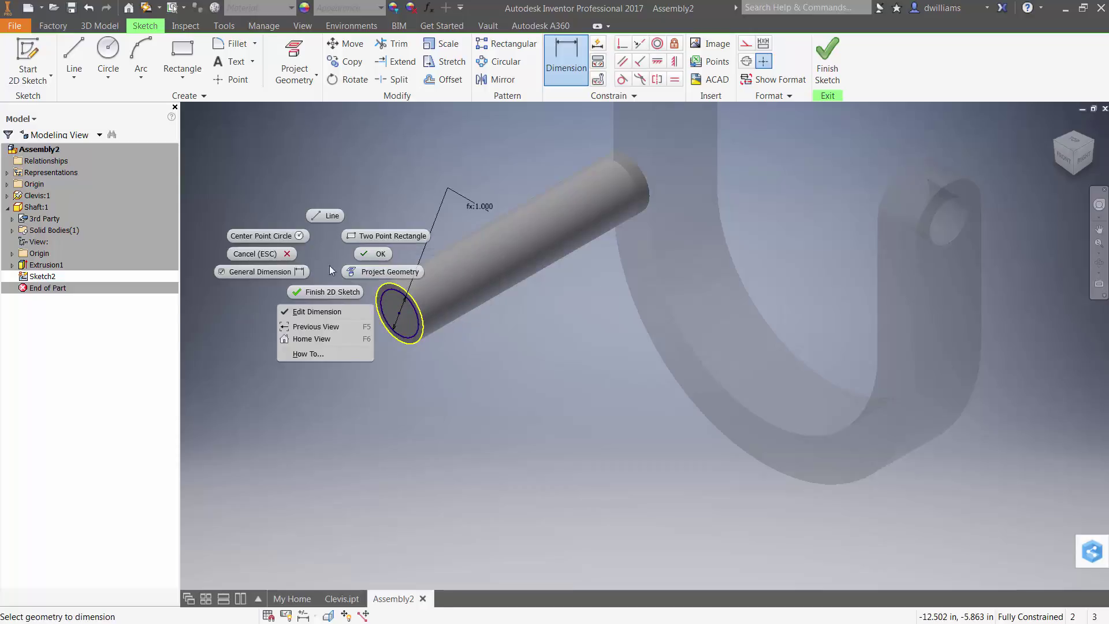
{"action": "left_click", "coordinate": [334, 292]}
{"action": "left_click", "coordinate": [391, 293]}
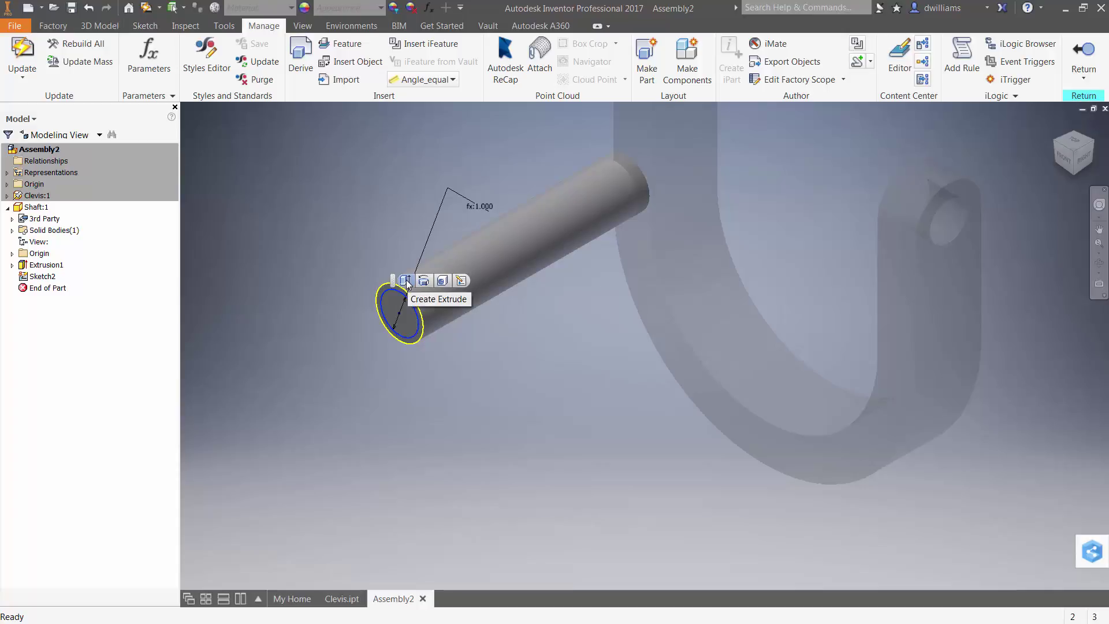
{"action": "left_click", "coordinate": [406, 281]}
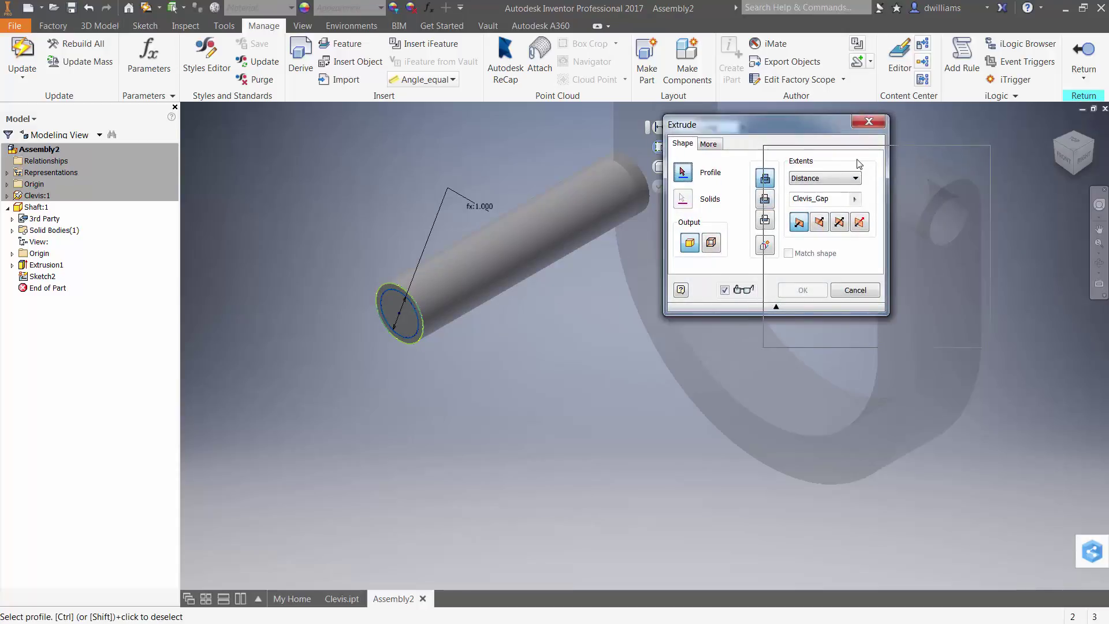
{"action": "left_click", "coordinate": [743, 127]}
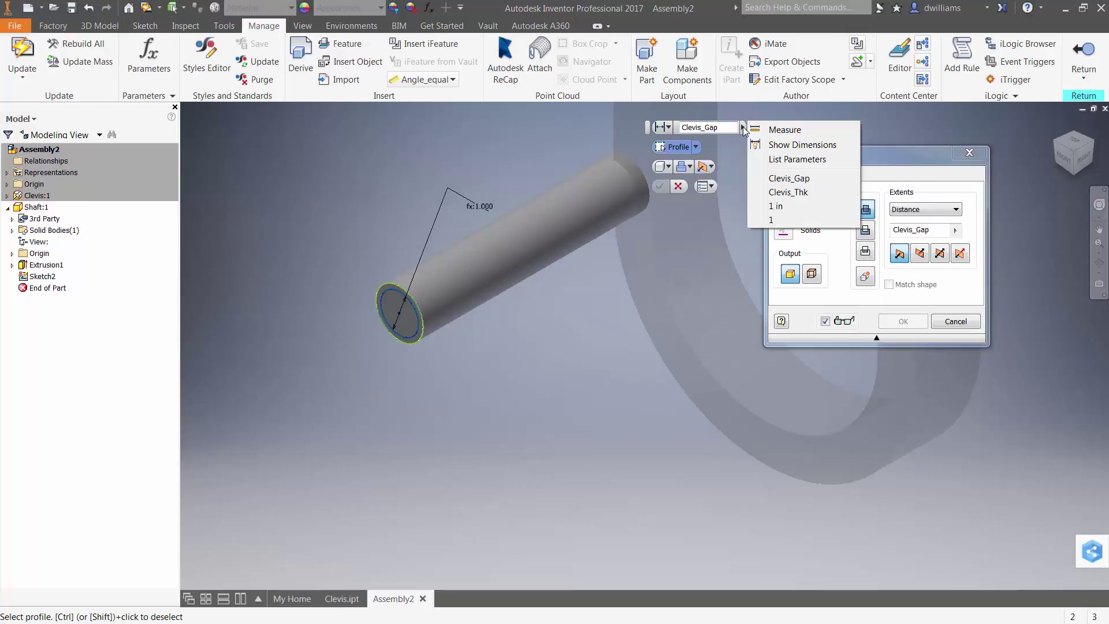
{"action": "left_click", "coordinate": [788, 192]}
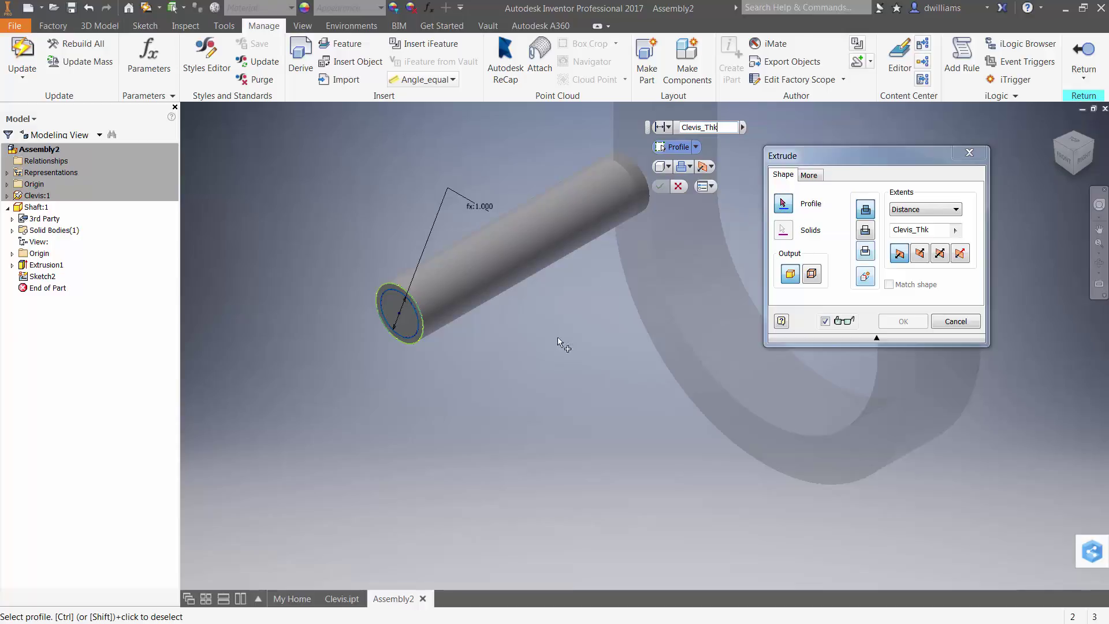
{"action": "left_click", "coordinate": [407, 328]}
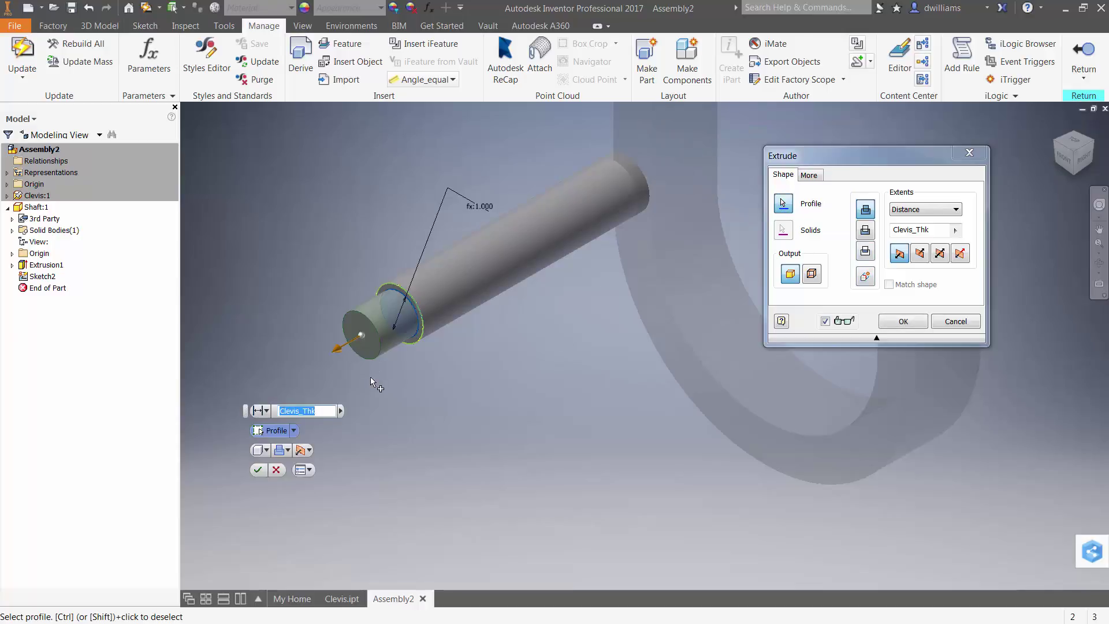
{"action": "left_click", "coordinate": [259, 471]}
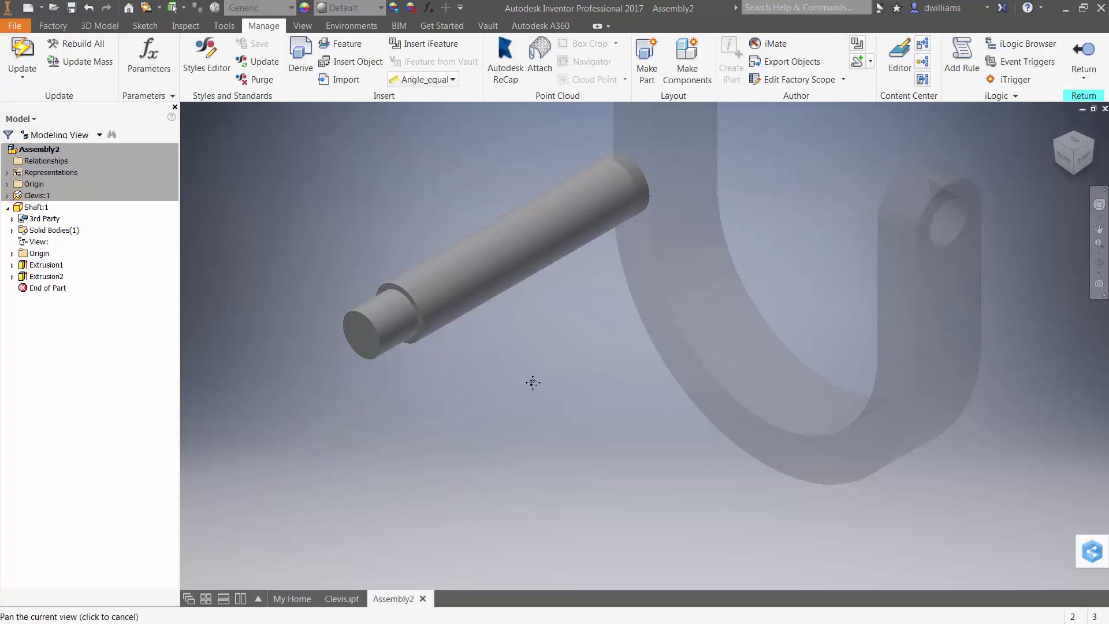
Mirror the smaller end extrusion about the Shaft's XY Plane and finish editing the part in the assembly.
{"action": "middle_click_drag", "start_coordinate": [540, 373], "coordinate": [478, 428], "text": "shift"}
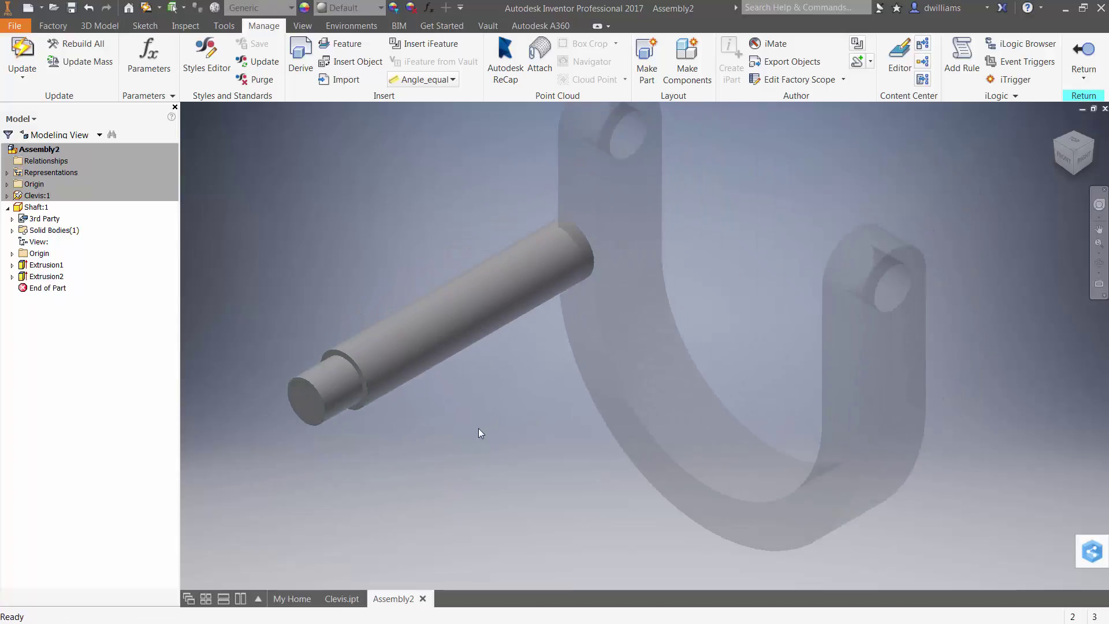
{"action": "left_click", "coordinate": [309, 381]}
{"action": "left_click", "coordinate": [99, 26]}
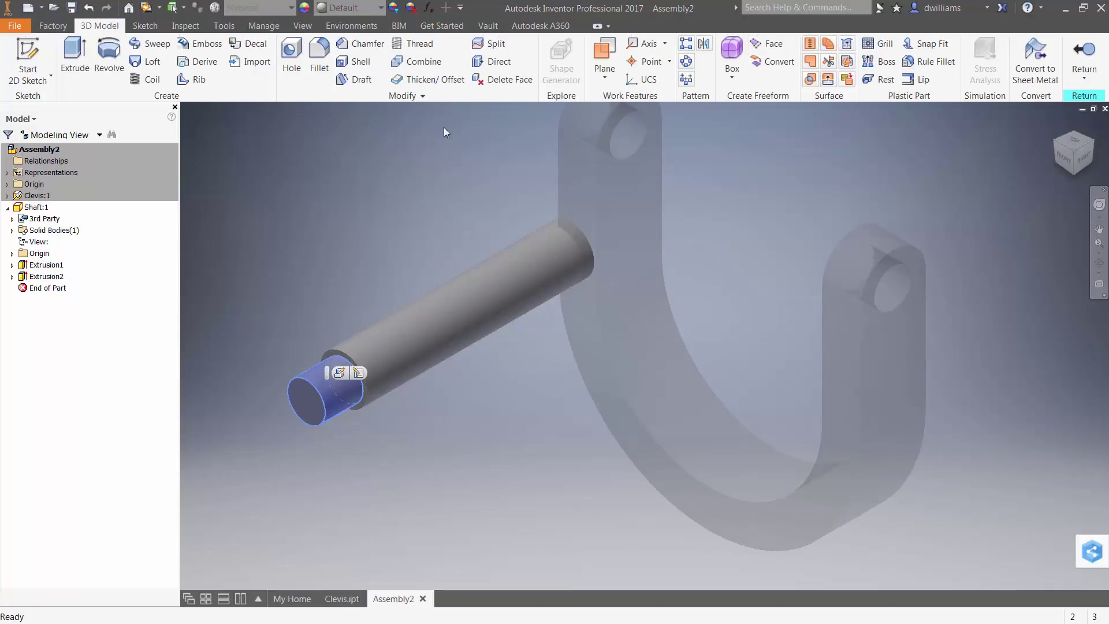
{"action": "left_click", "coordinate": [704, 44]}
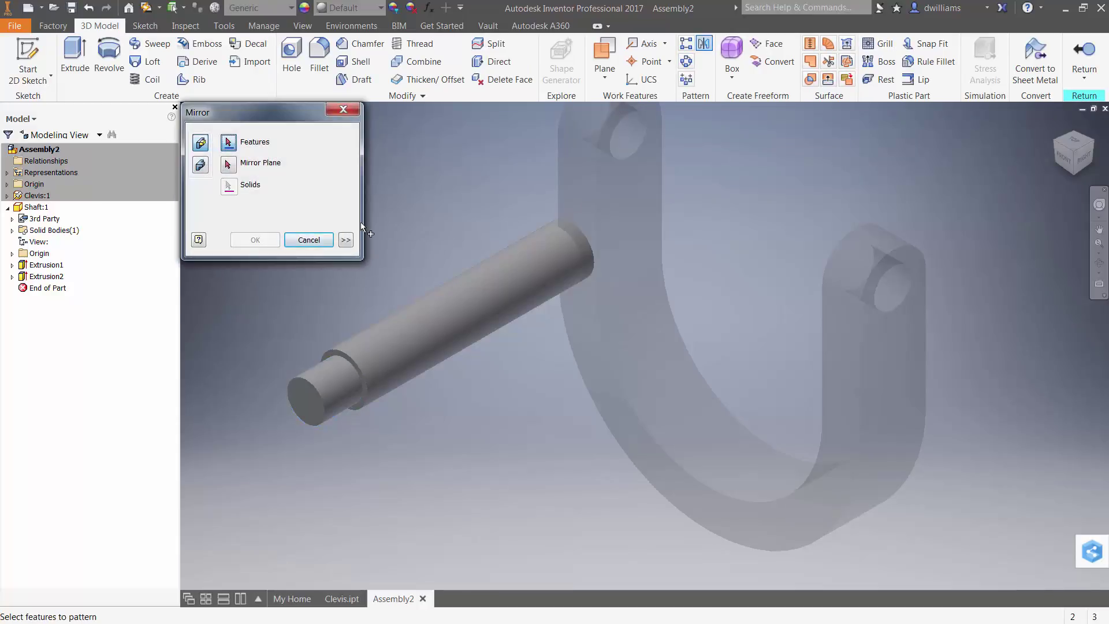
{"action": "left_click", "coordinate": [319, 396]}
{"action": "left_click", "coordinate": [228, 163]}
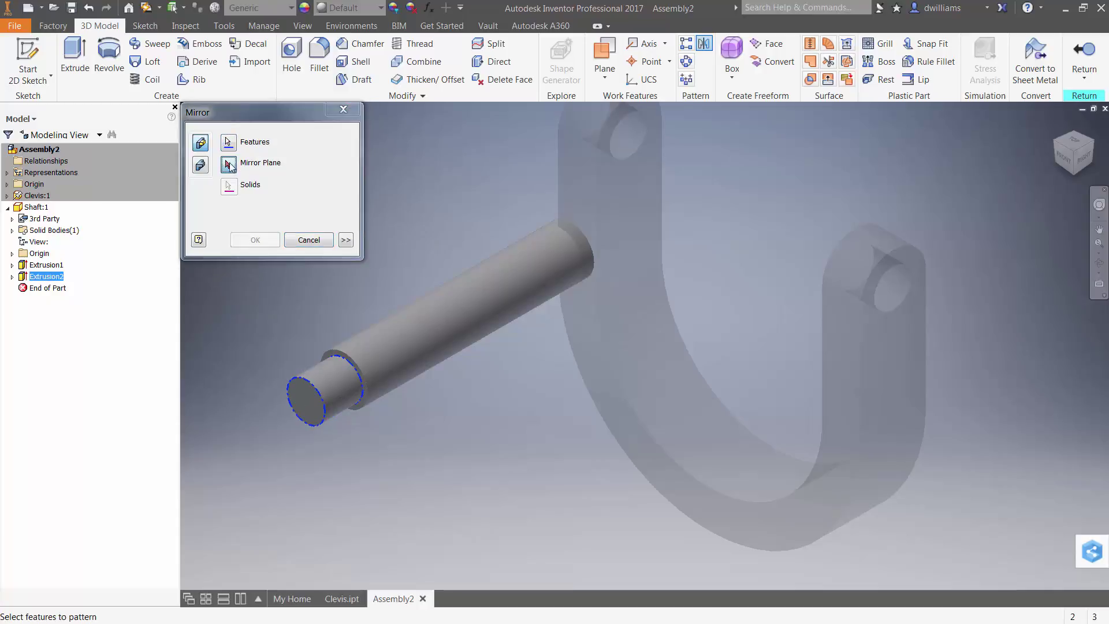
{"action": "left_click", "coordinate": [12, 253]}
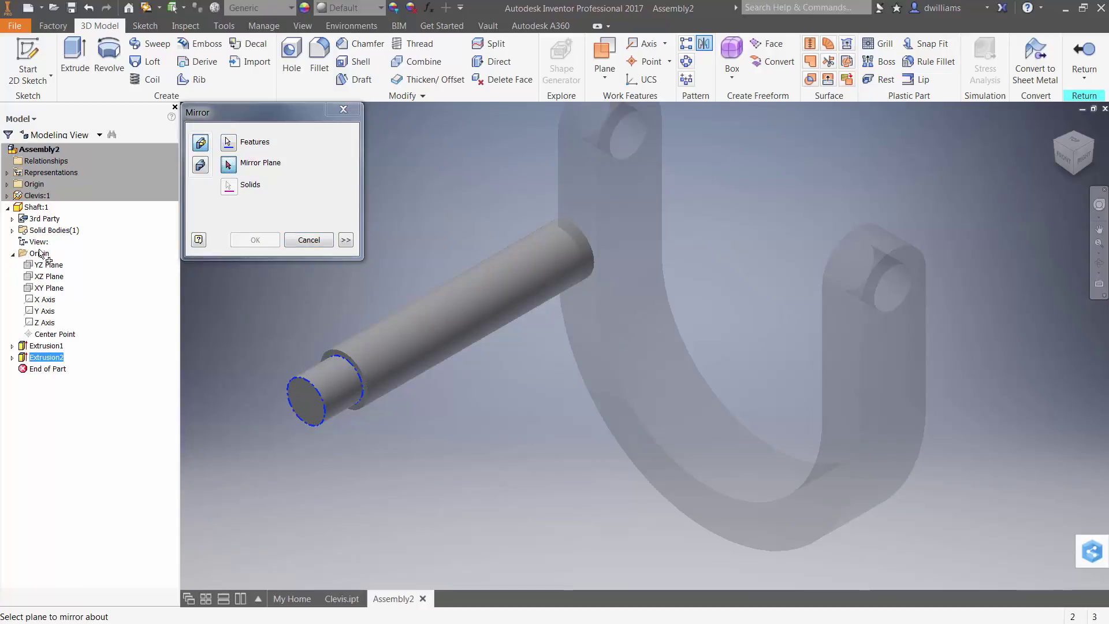
{"action": "left_click", "coordinate": [49, 288]}
{"action": "left_click", "coordinate": [259, 249]}
{"action": "right_click", "coordinate": [269, 242]}
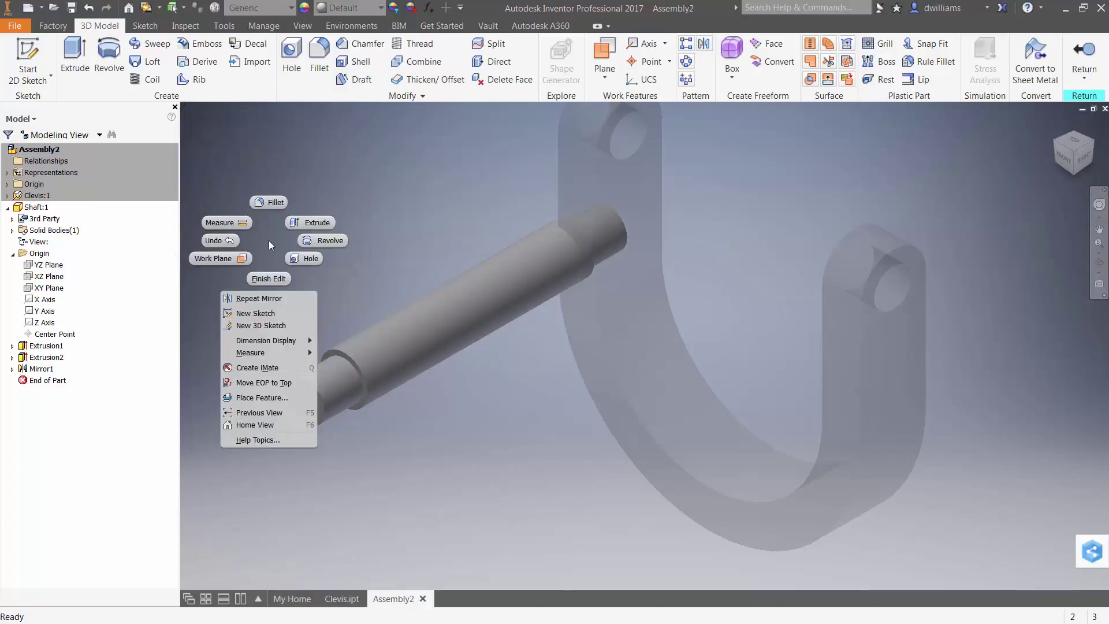
{"action": "left_click", "coordinate": [269, 279]}
Seat the shaft between the clevis arms with an Insert constraint between its shoulder edge and the clevis hole edge.
{"action": "middle_click_drag", "start_coordinate": [361, 254], "coordinate": [477, 259]}
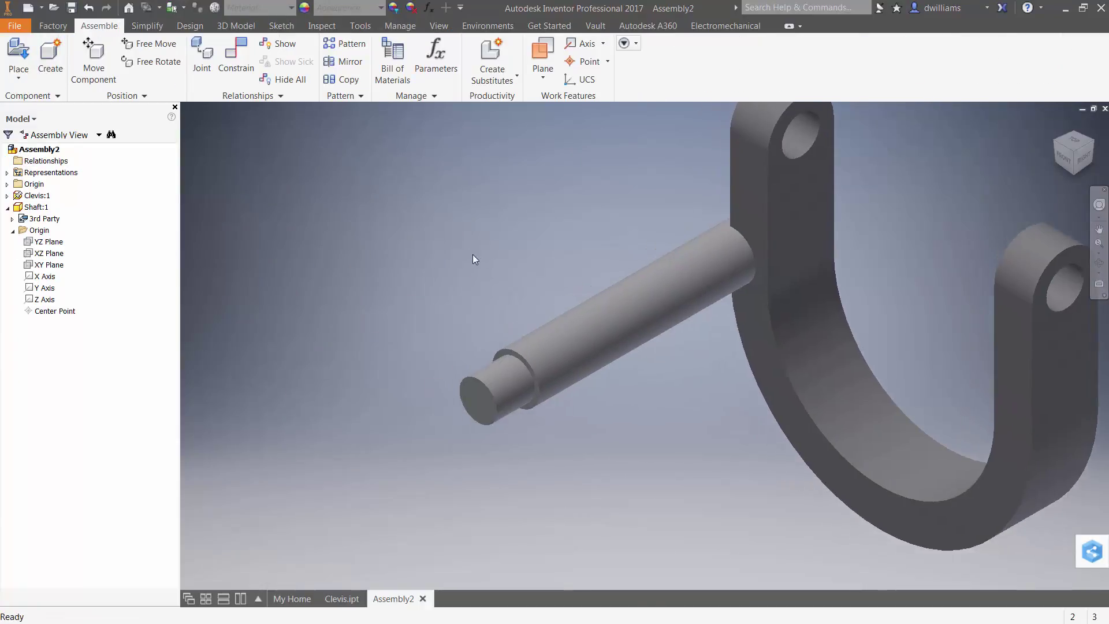
{"action": "key", "text": "alt"}
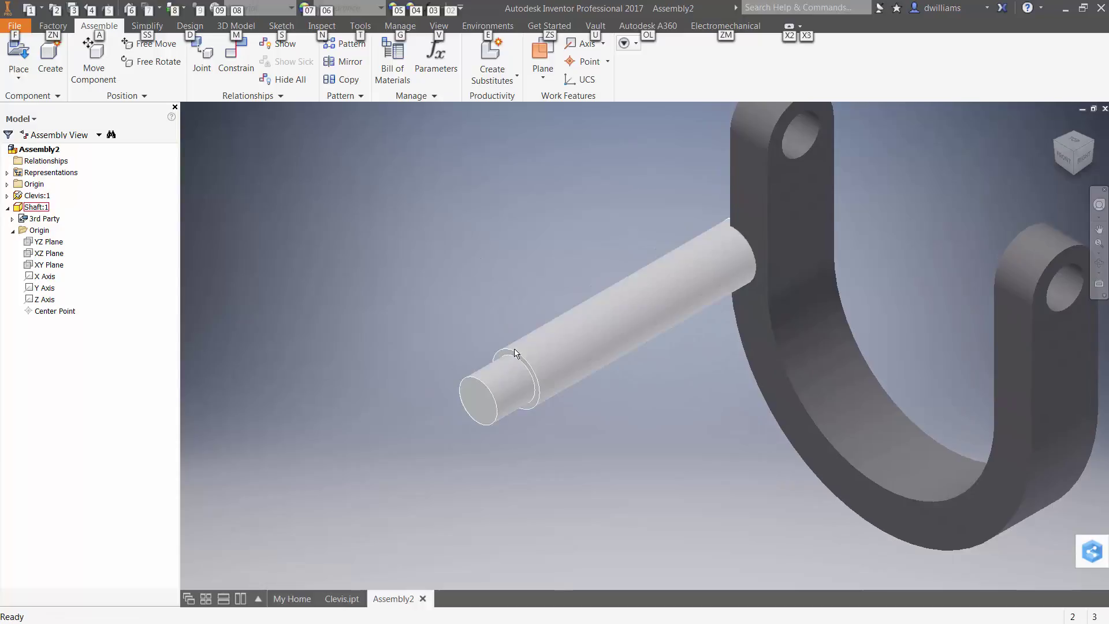
{"action": "key", "text": "m"}
{"action": "left_click_drag", "start_coordinate": [548, 275], "coordinate": [799, 160], "text": "alt"}
{"action": "scroll", "coordinate": [621, 235], "scroll_direction": "down", "scroll_amount": 3}
{"action": "middle_click_drag", "start_coordinate": [618, 236], "coordinate": [342, 207]}
{"action": "scroll", "coordinate": [341, 207], "scroll_direction": "up", "scroll_amount": 4}
{"action": "middle_click_drag", "start_coordinate": [544, 189], "coordinate": [579, 301]}
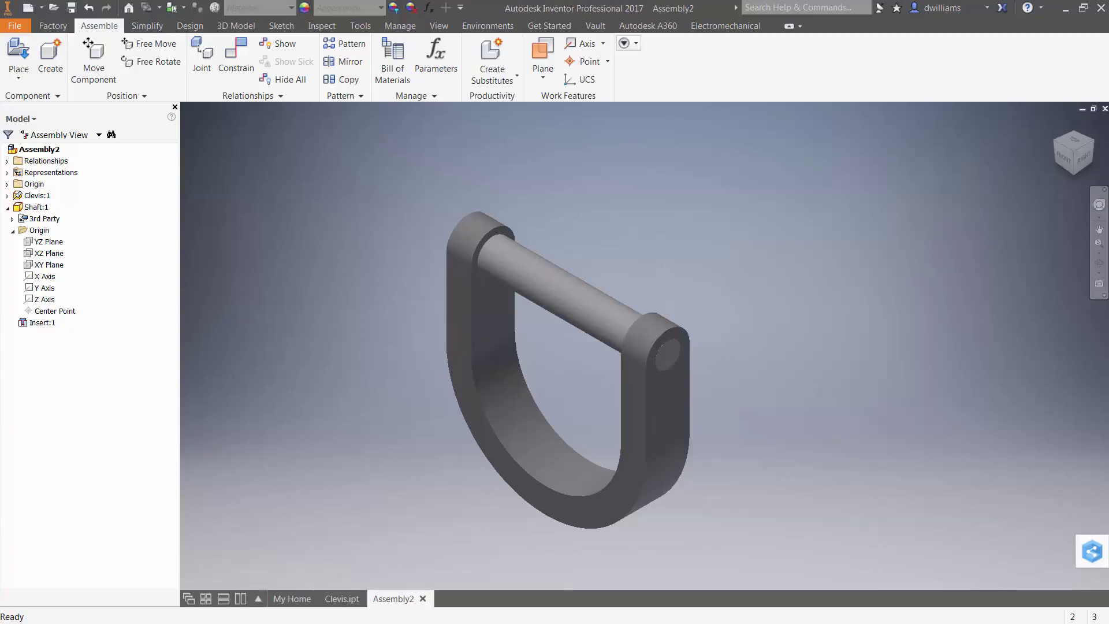
Switch to the Clevis.xlsx workbook in Excel, set Clevis_Thk to 0.5 and Clevis_Gap to 8, and return to the Inventor assembly.
{"action": "key", "text": "alt+Tab"}
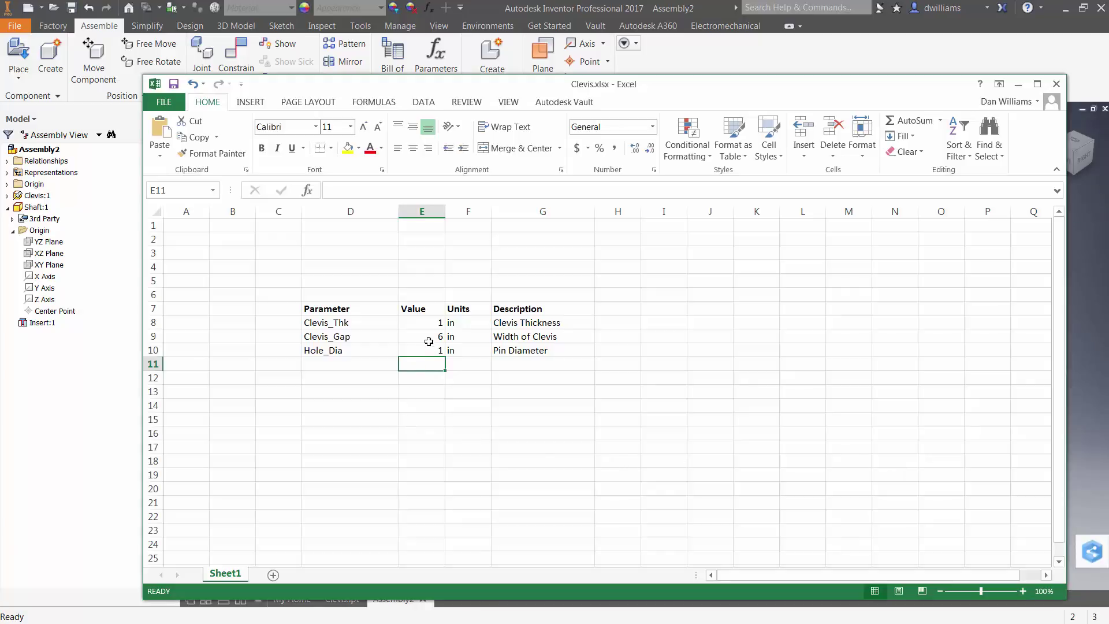
{"action": "left_click", "coordinate": [431, 322]}
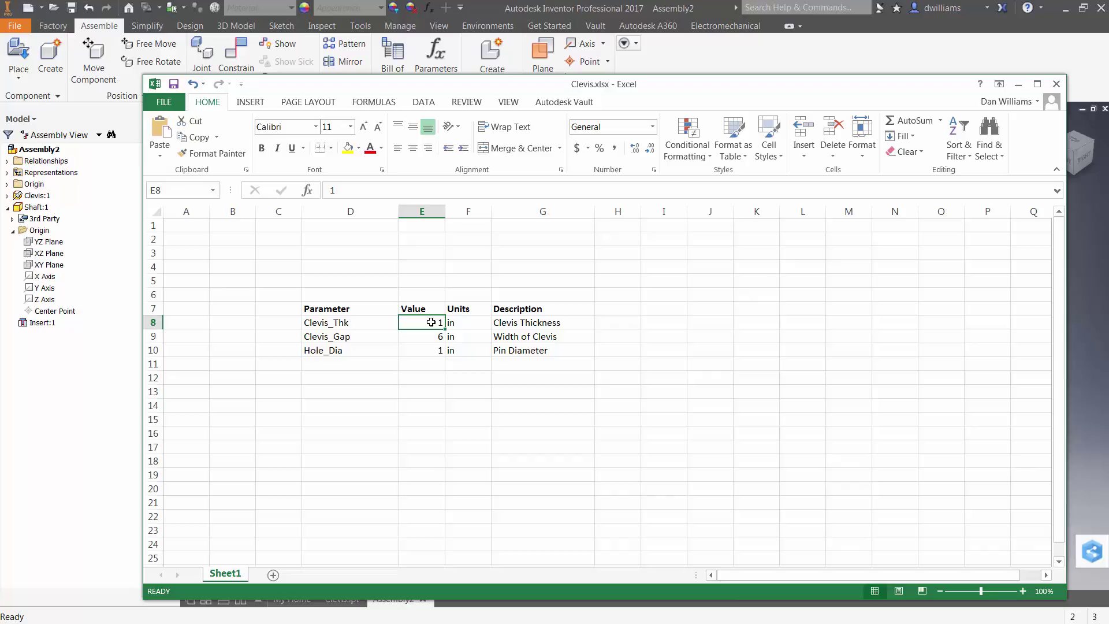
{"action": "type", "text": ".5"}
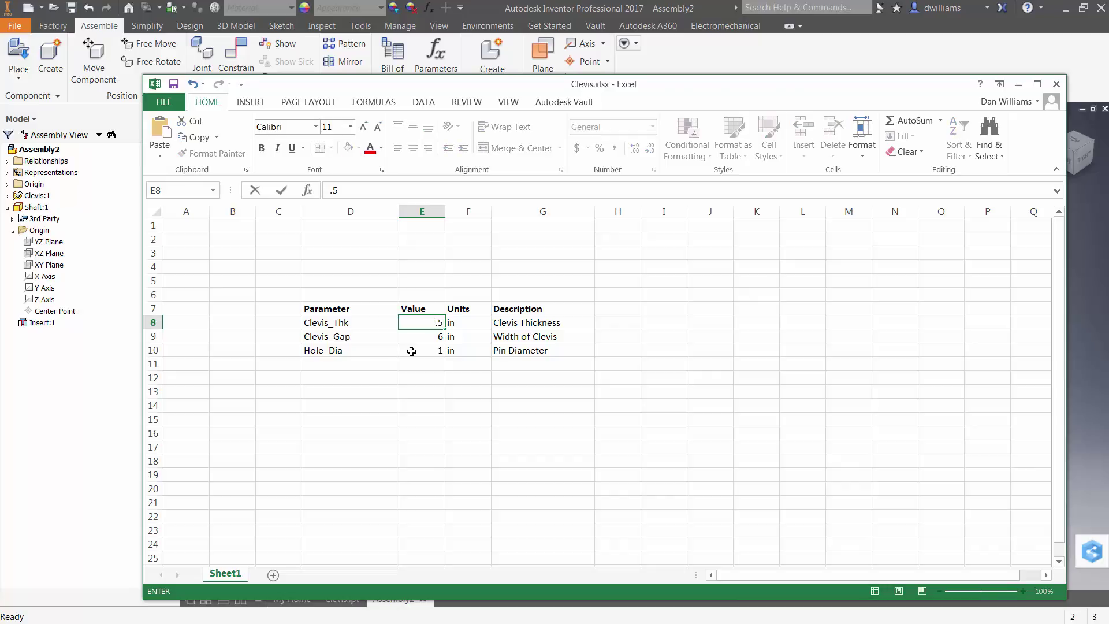
{"action": "left_click", "coordinate": [420, 335]}
{"action": "double_click", "coordinate": [421, 335]}
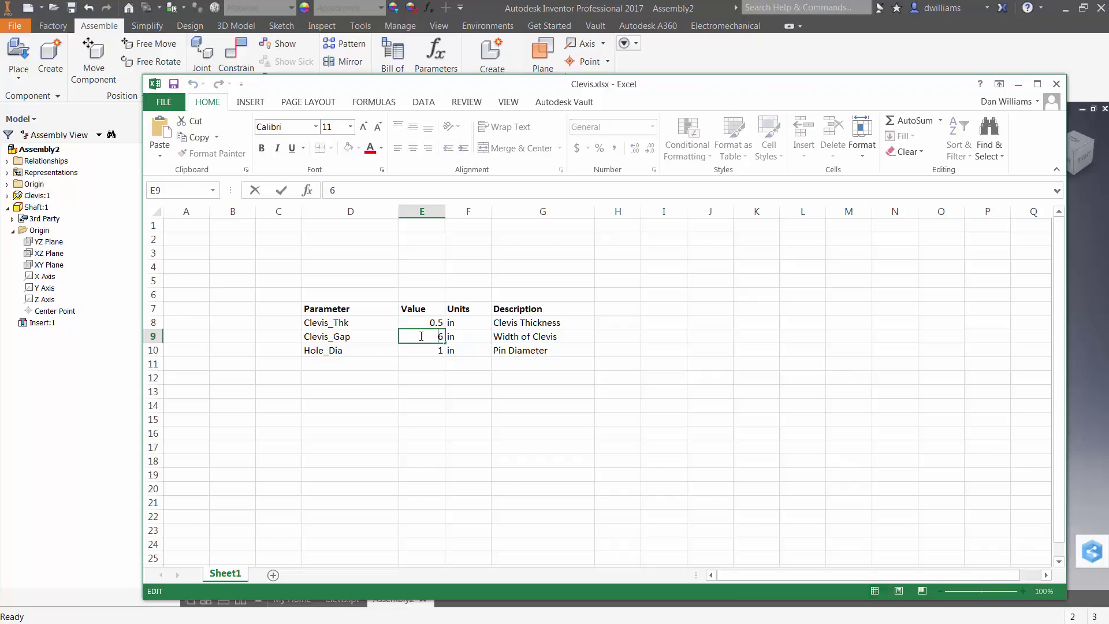
{"action": "left_click", "coordinate": [350, 190]}
{"action": "type", "text": "8"}
{"action": "left_click_drag", "start_coordinate": [469, 343], "coordinate": [494, 347]}
{"action": "type", "text": "8"}
{"action": "left_click", "coordinate": [432, 368]}
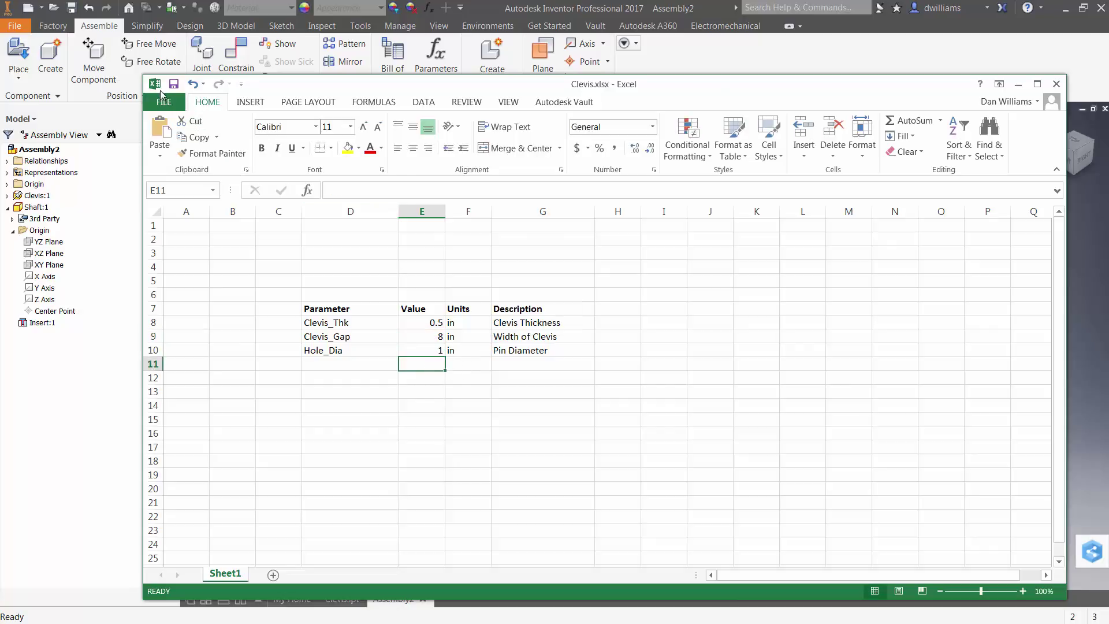
{"action": "left_click", "coordinate": [1018, 83]}
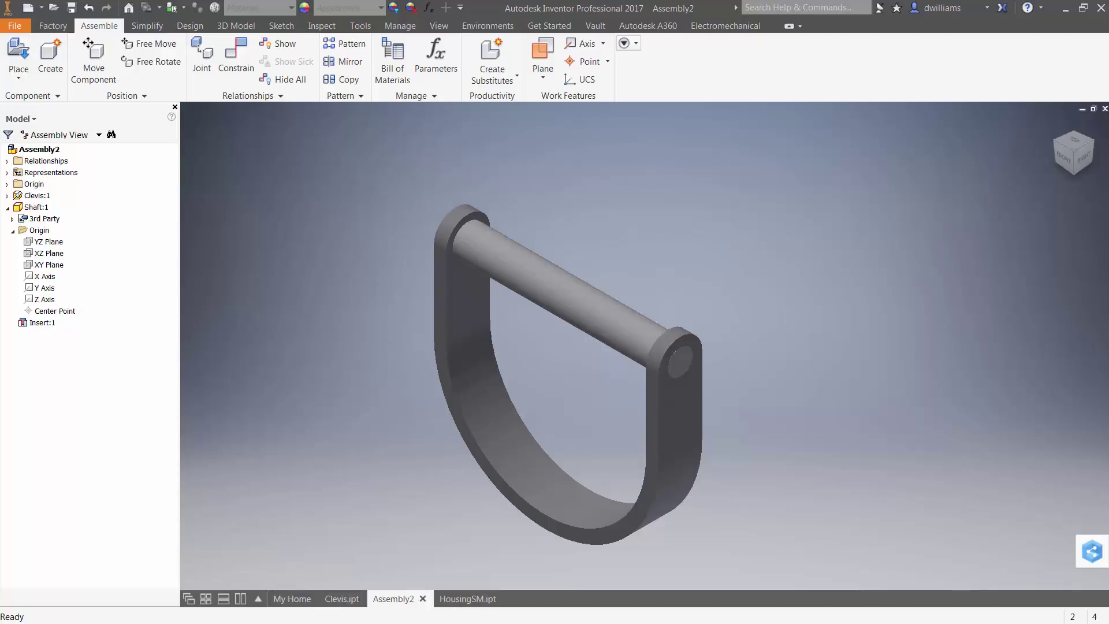
Switch to the HousingSM.ipt part and review its named model parameters and user parameters.
{"action": "left_click", "coordinate": [474, 599]}
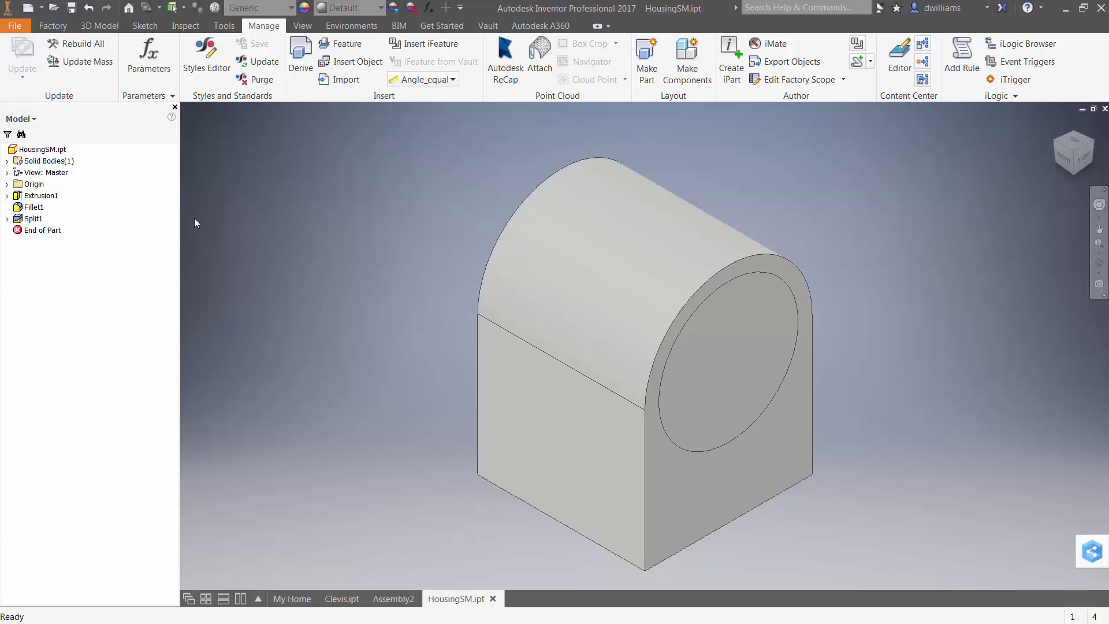
{"action": "left_click", "coordinate": [155, 53]}
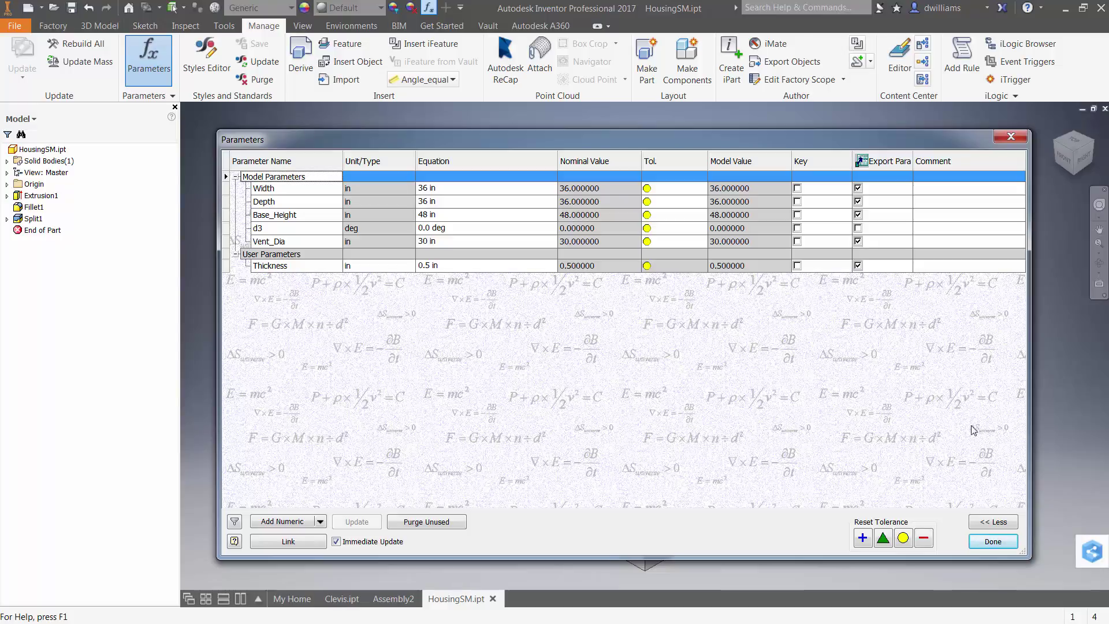
{"action": "left_click", "coordinate": [991, 545]}
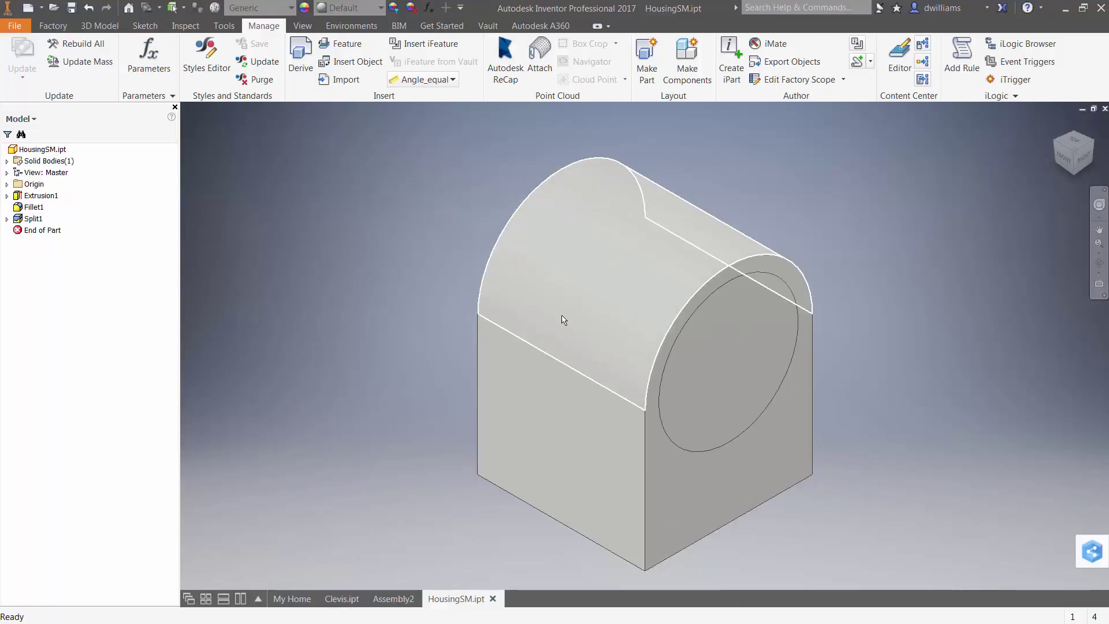
Create a new part from the English Sheet Metal (in).ipt template and delete its empty initial sketch.
{"action": "left_click", "coordinate": [29, 9]}
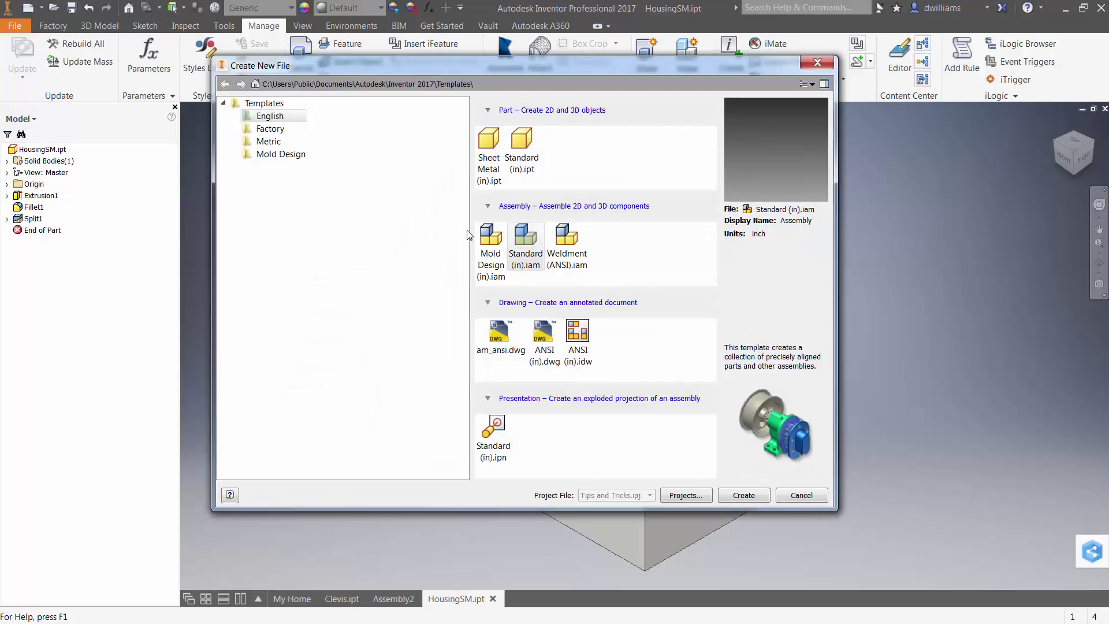
{"action": "left_click", "coordinate": [488, 145]}
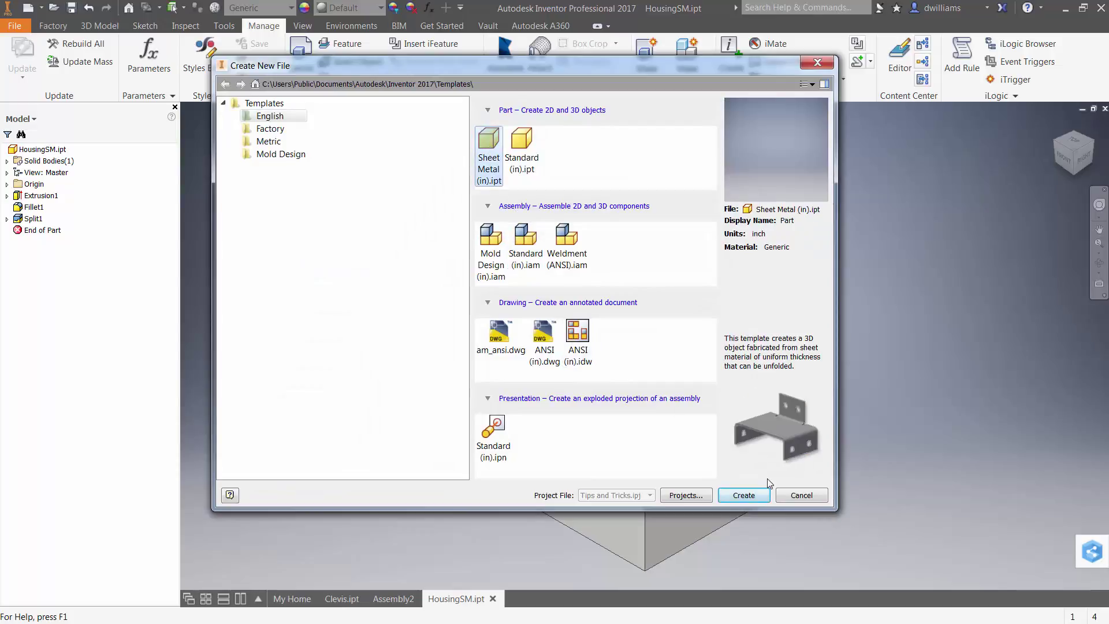
{"action": "left_click", "coordinate": [752, 497]}
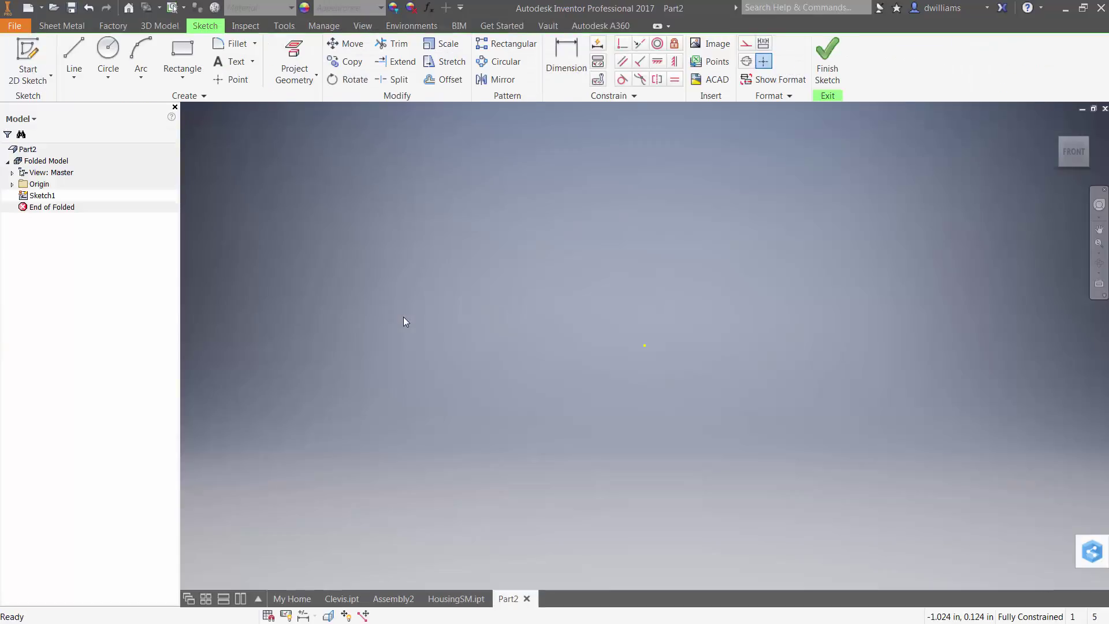
{"action": "right_click", "coordinate": [421, 296]}
{"action": "left_click", "coordinate": [424, 334]}
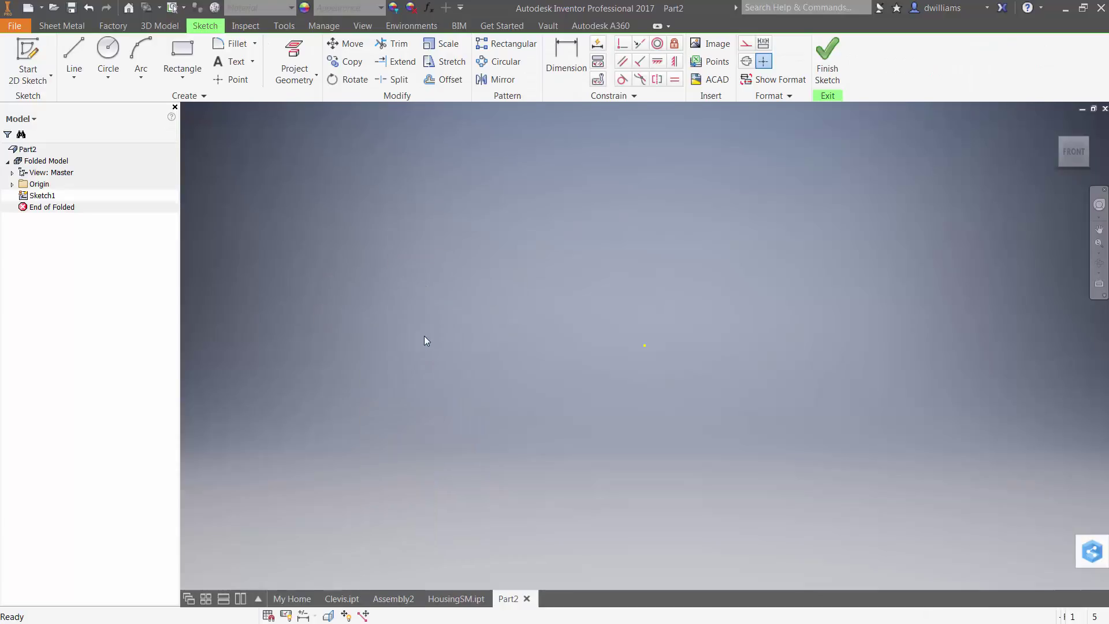
{"action": "right_click", "coordinate": [39, 197]}
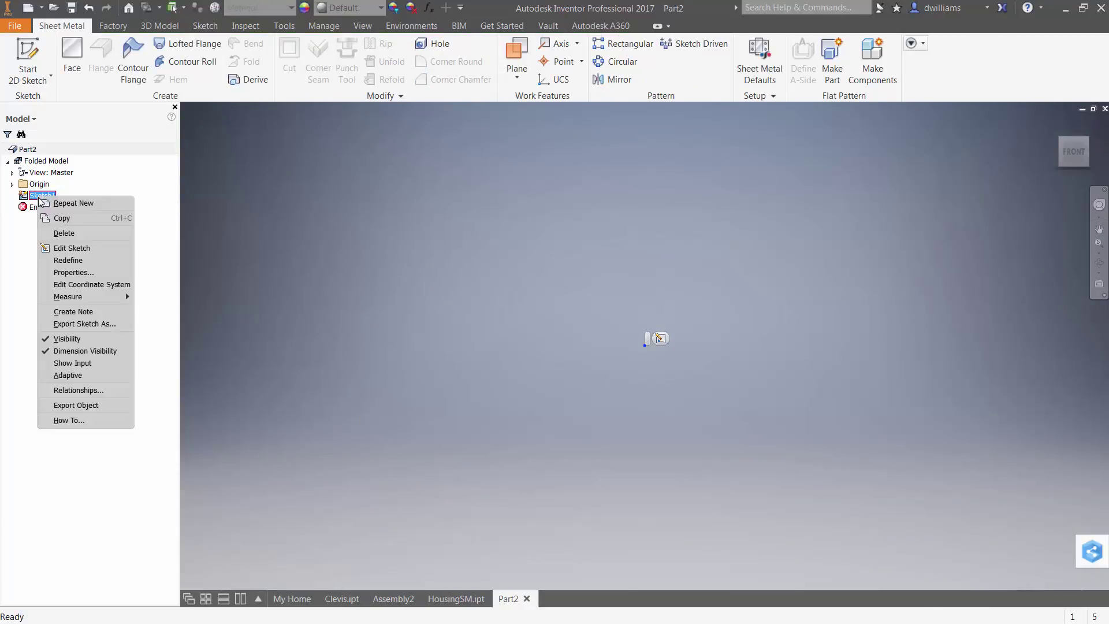
{"action": "left_click", "coordinate": [60, 233]}
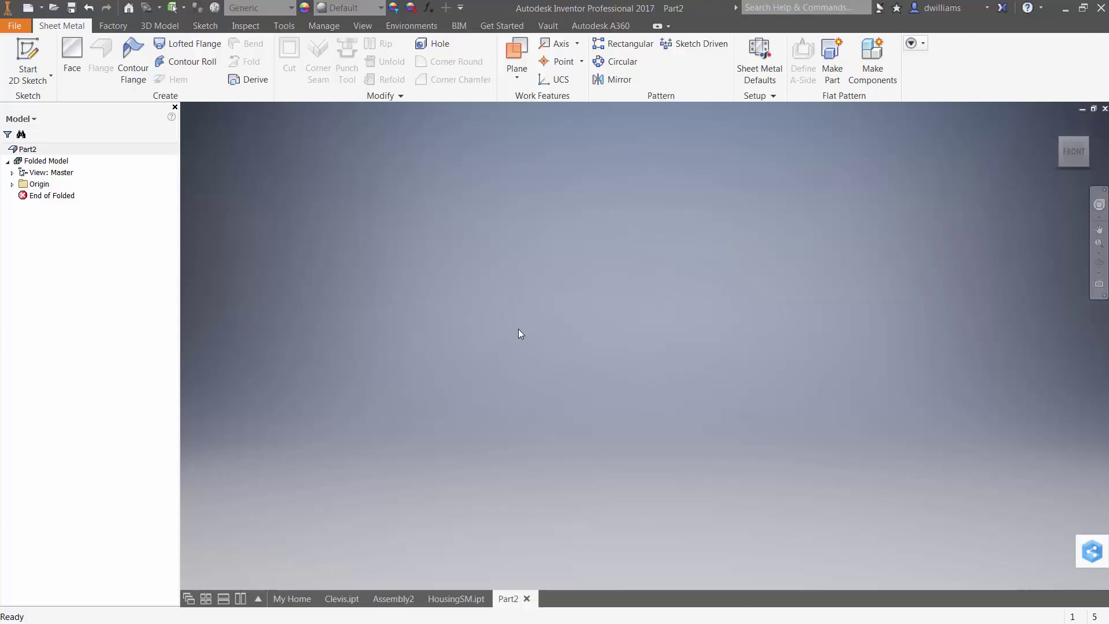
Derive HousingSM.ipt into the sheet metal part as a work surface, checking that its exported model and user parameters are included.
{"action": "left_click", "coordinate": [247, 82]}
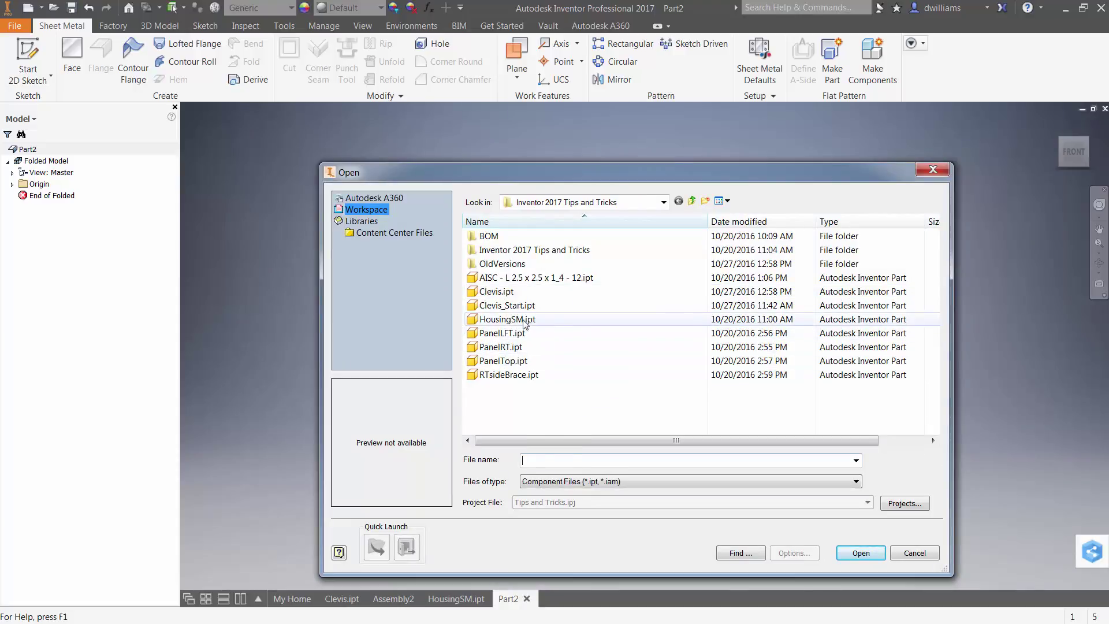
{"action": "left_click", "coordinate": [497, 319]}
{"action": "left_click", "coordinate": [857, 552]}
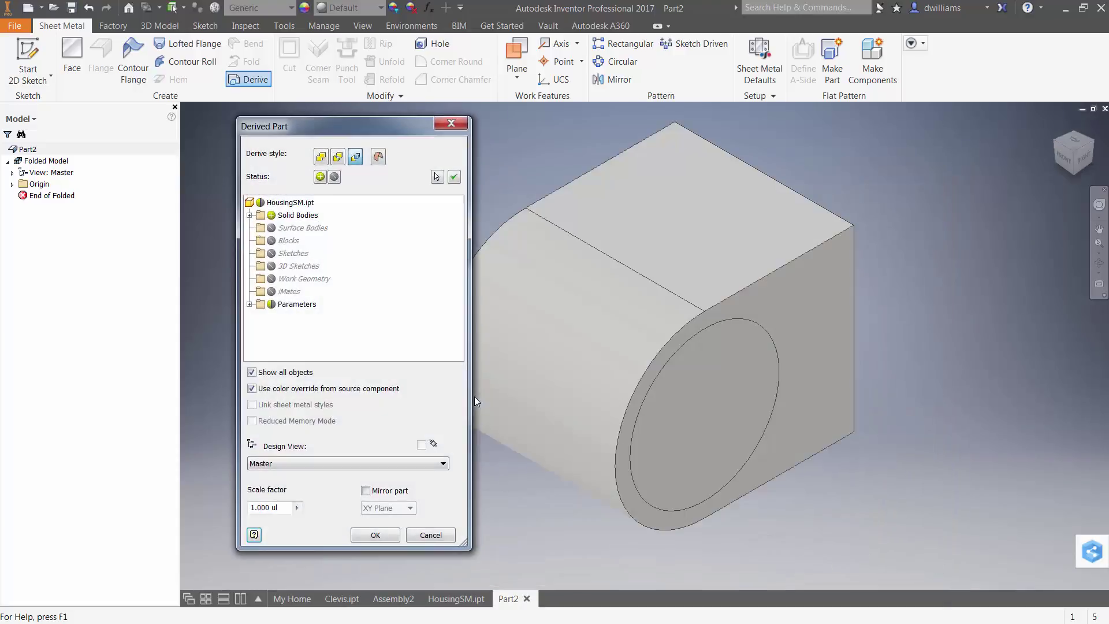
{"action": "left_click", "coordinate": [380, 159]}
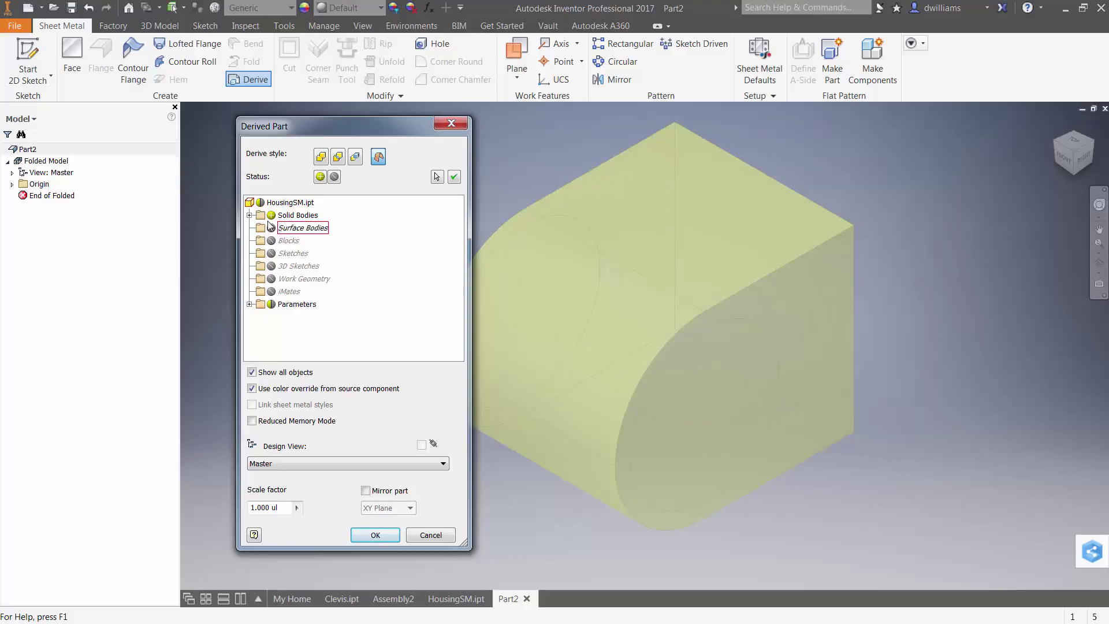
{"action": "left_click", "coordinate": [250, 214]}
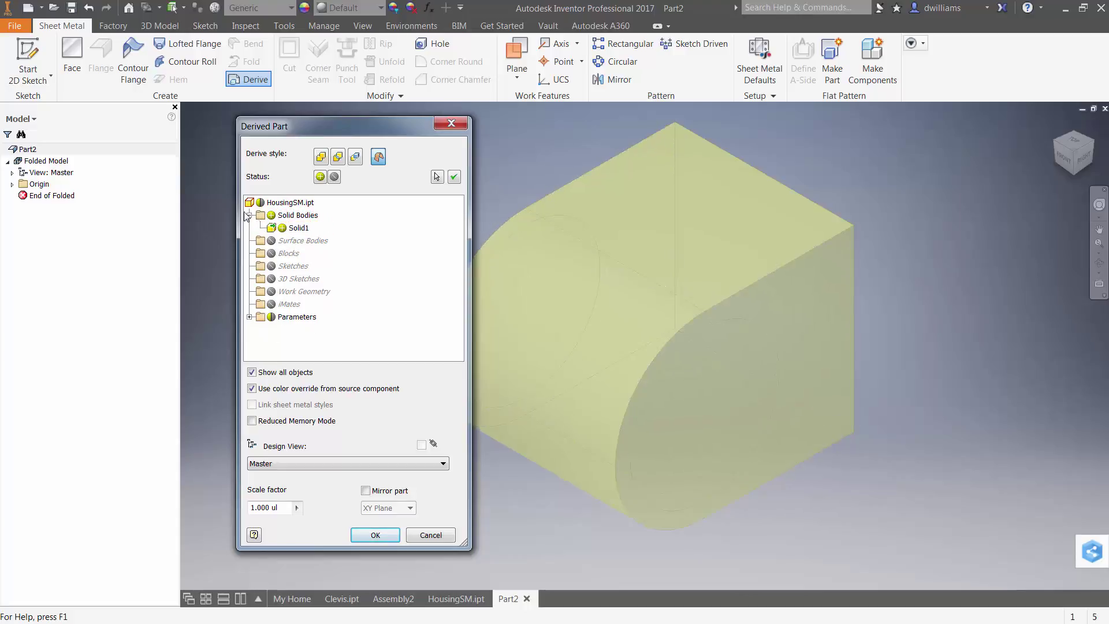
{"action": "left_click", "coordinate": [250, 215]}
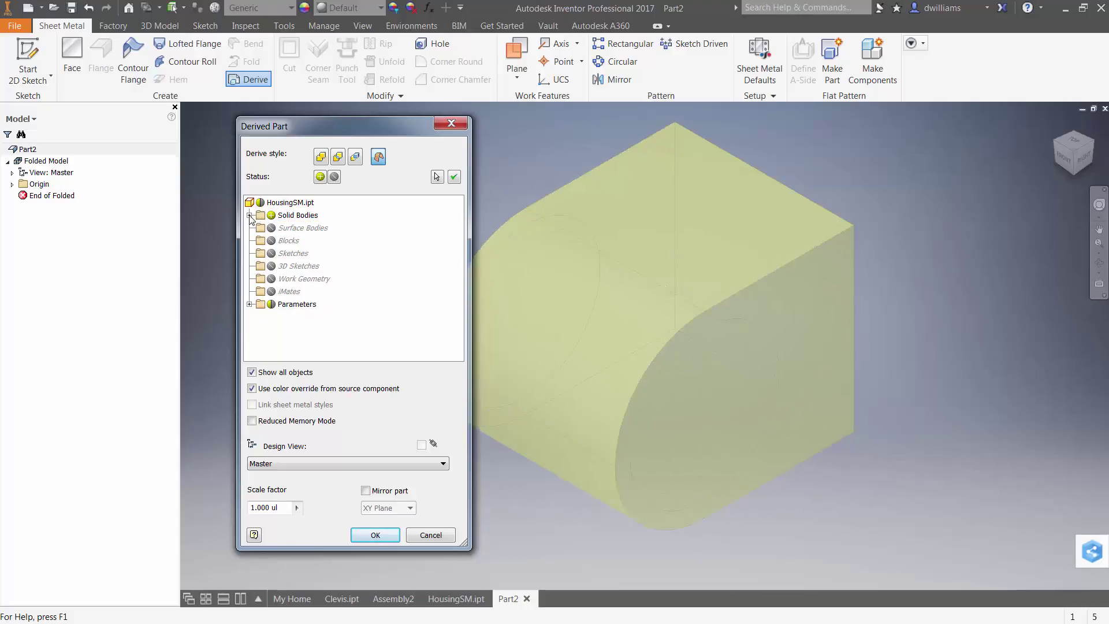
{"action": "left_click", "coordinate": [250, 304]}
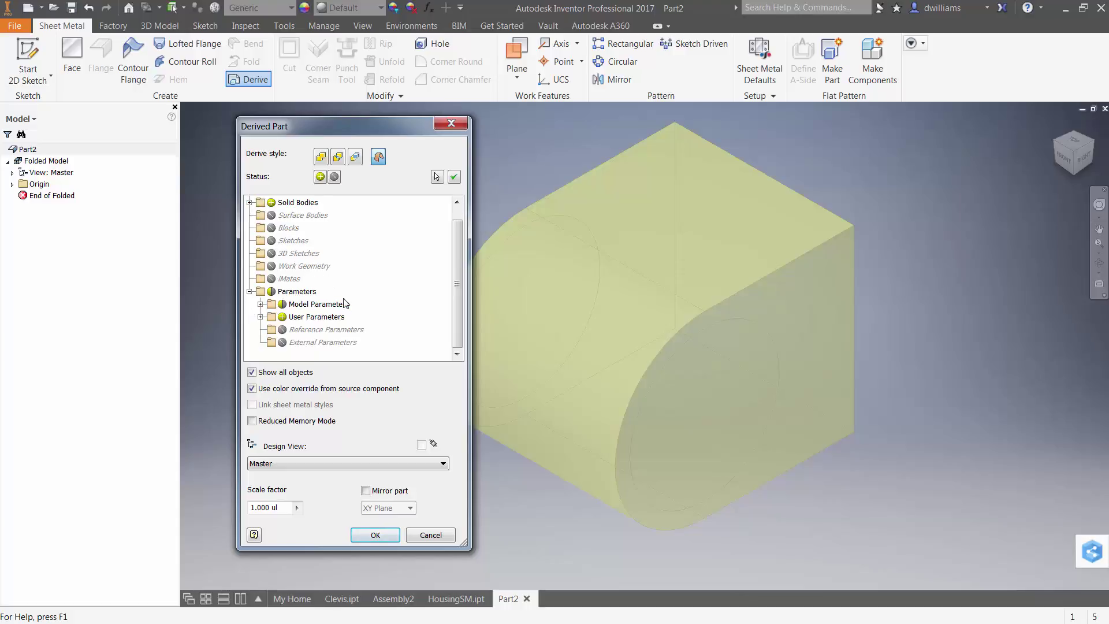
{"action": "left_click", "coordinate": [261, 305]}
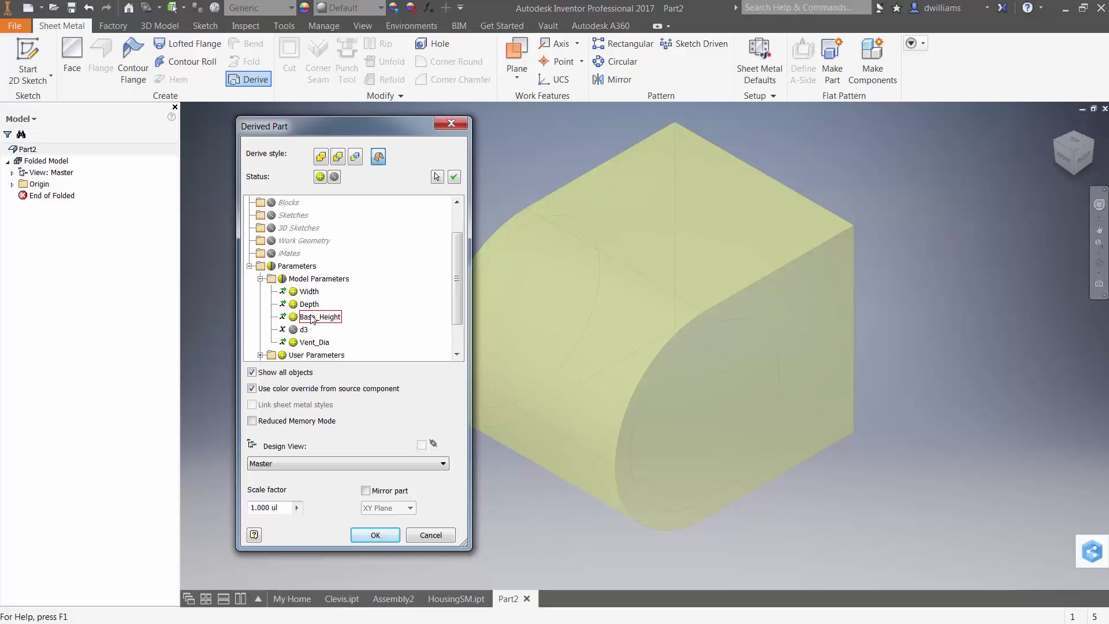
{"action": "scroll", "coordinate": [459, 320], "scroll_direction": "down", "scroll_amount": 2}
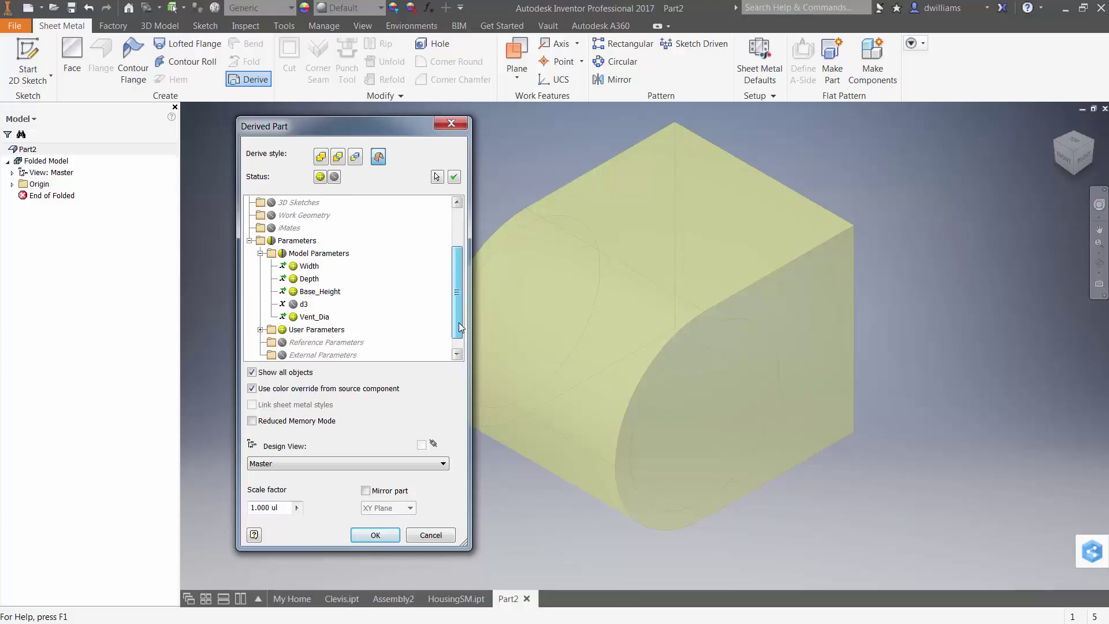
{"action": "left_click", "coordinate": [261, 316]}
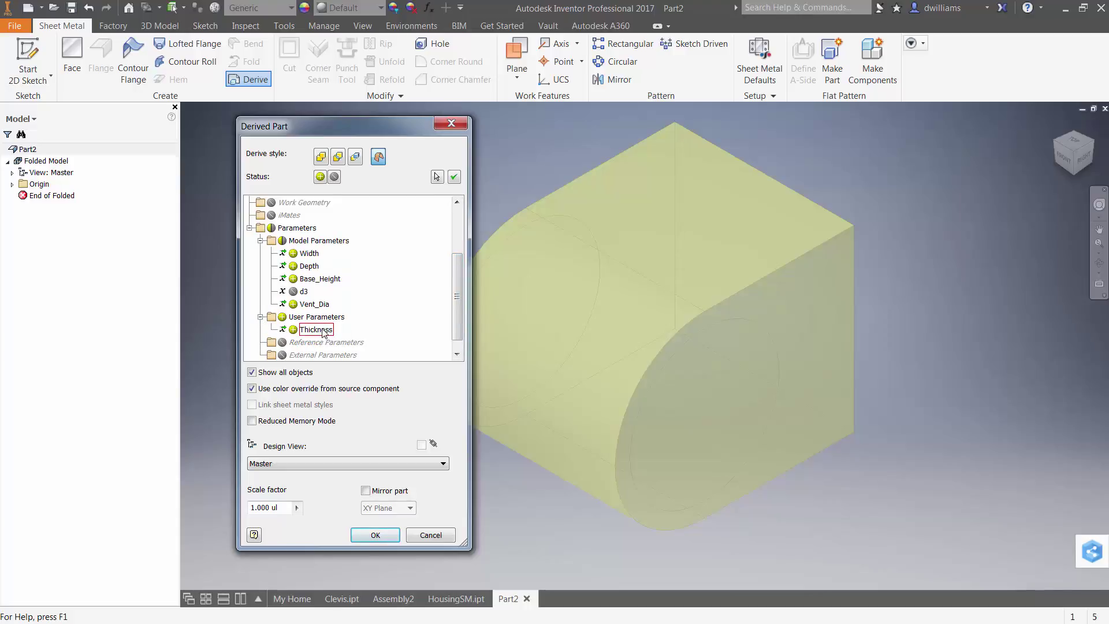
{"action": "left_click", "coordinate": [374, 536]}
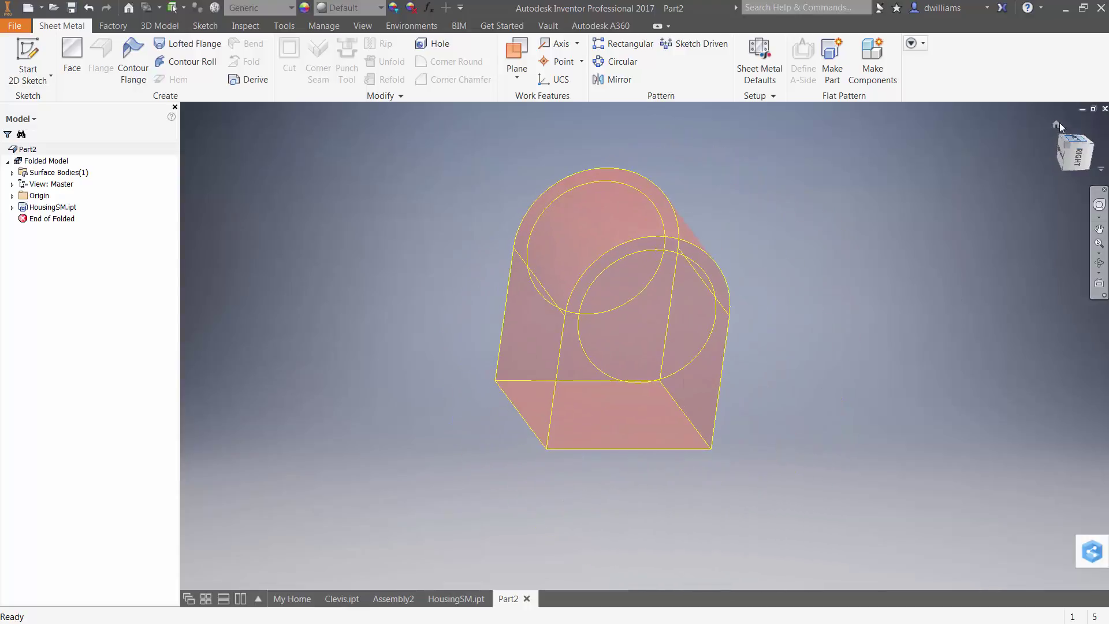
{"action": "left_click", "coordinate": [1056, 123]}
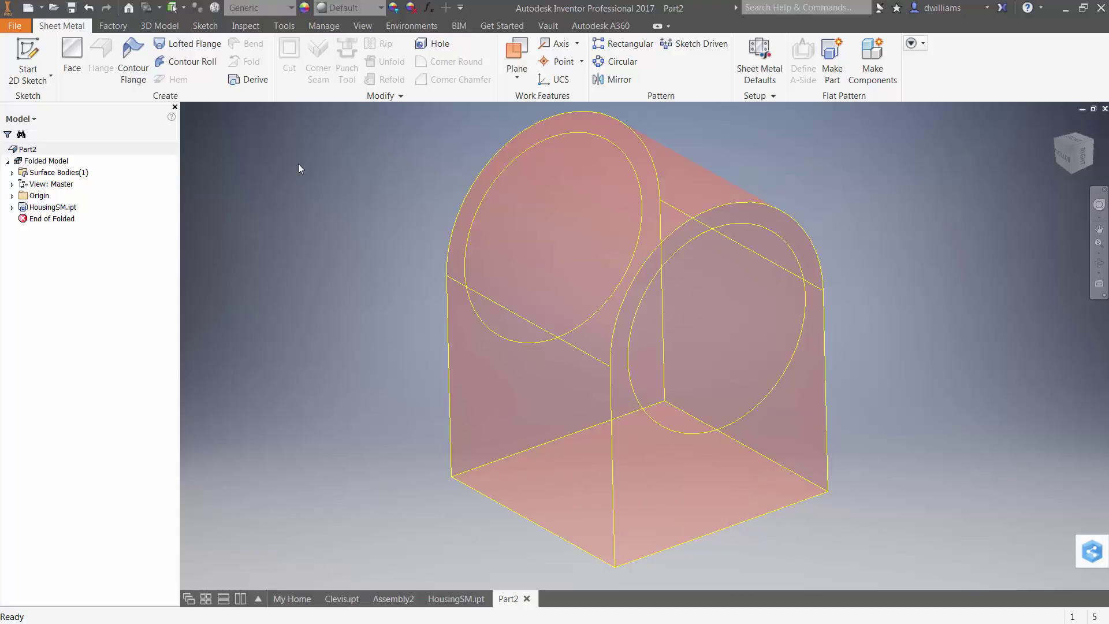
Thicken the derived housing's front arched face around the circular vent into a new solid, using the Thickness parameter as the distance.
{"action": "left_click", "coordinate": [160, 26]}
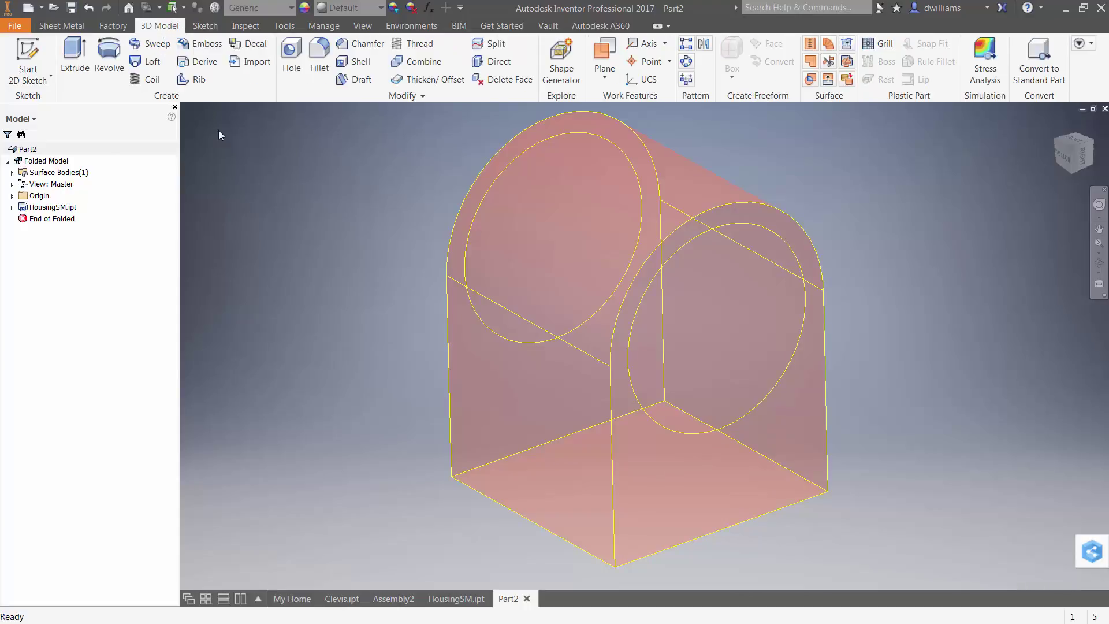
{"action": "left_click", "coordinate": [430, 79]}
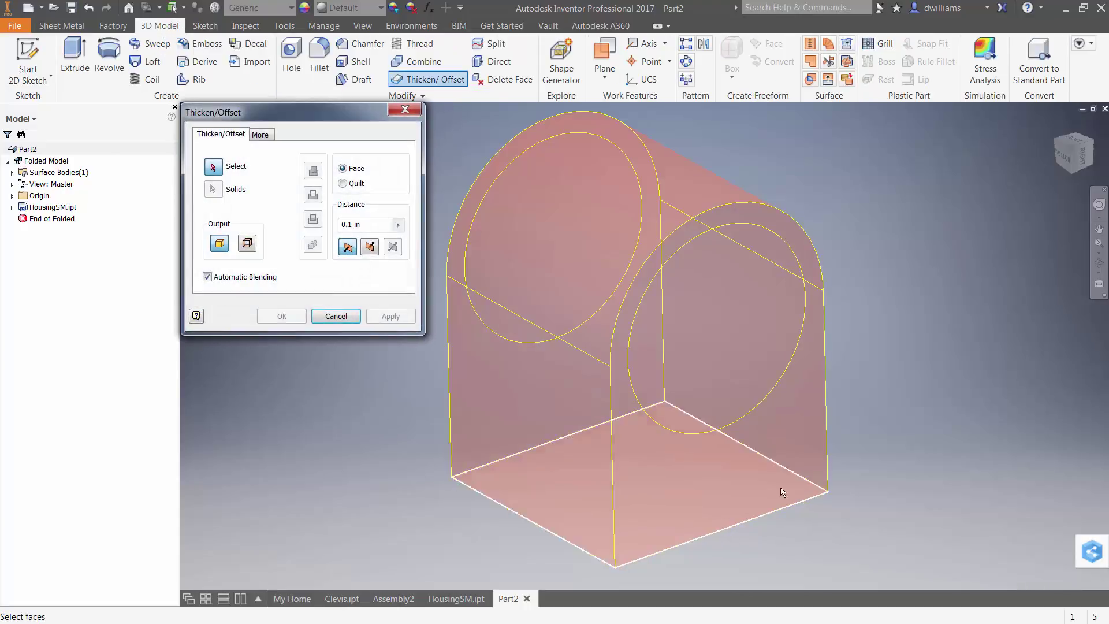
{"action": "left_click", "coordinate": [711, 479]}
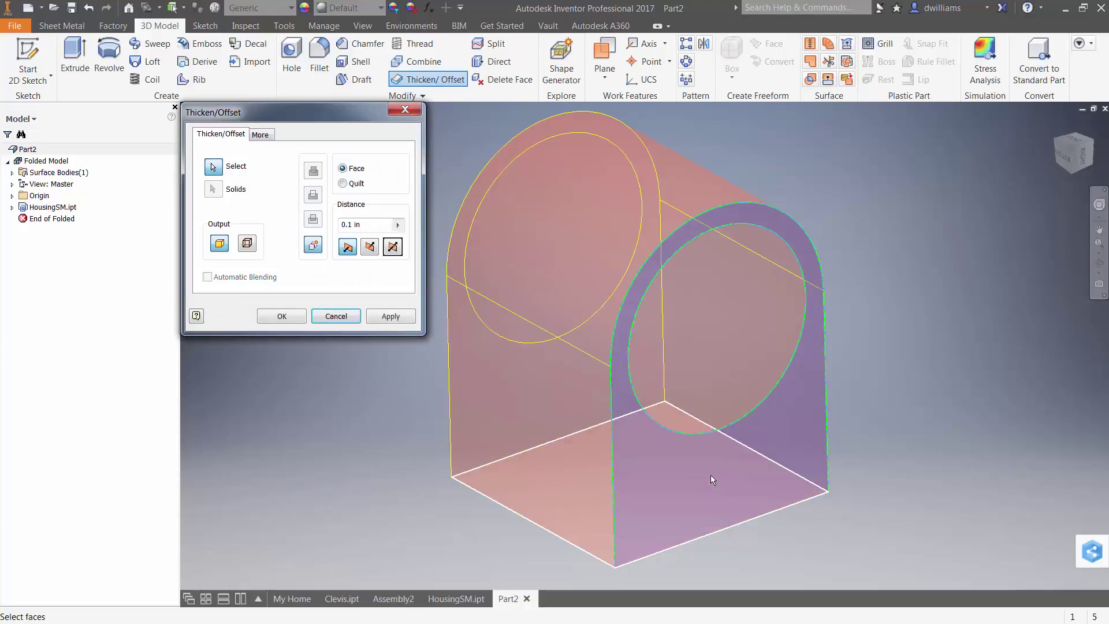
{"action": "scroll", "coordinate": [621, 563], "scroll_direction": "up", "scroll_amount": 3}
{"action": "middle_click_drag", "start_coordinate": [619, 526], "coordinate": [623, 496]}
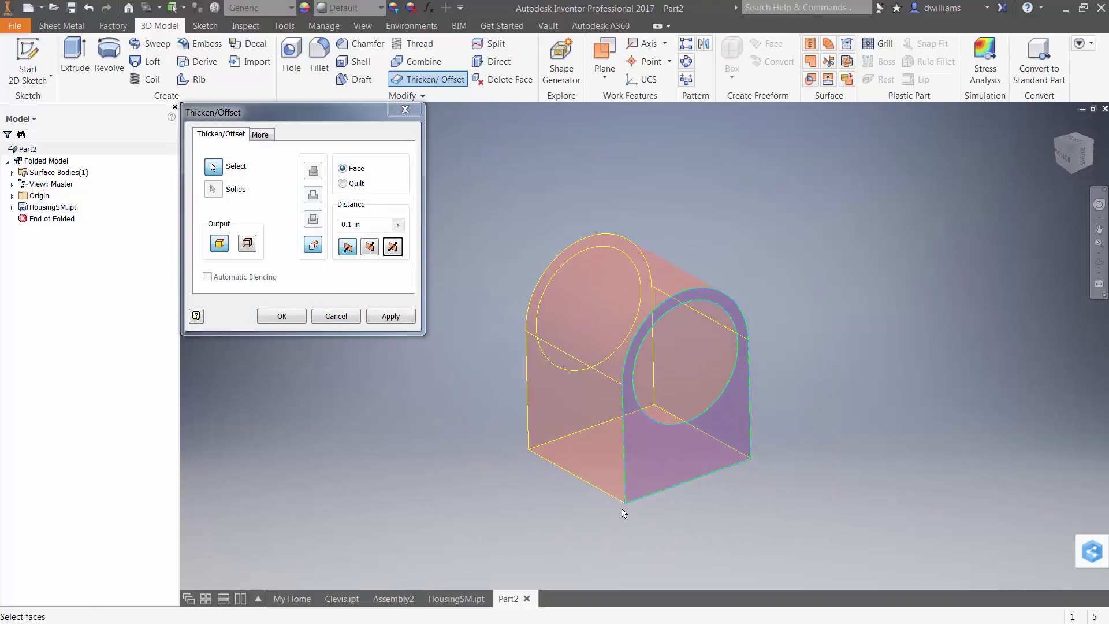
{"action": "scroll", "coordinate": [623, 503], "scroll_direction": "down", "scroll_amount": 5}
{"action": "scroll", "coordinate": [622, 512], "scroll_direction": "up", "scroll_amount": 5}
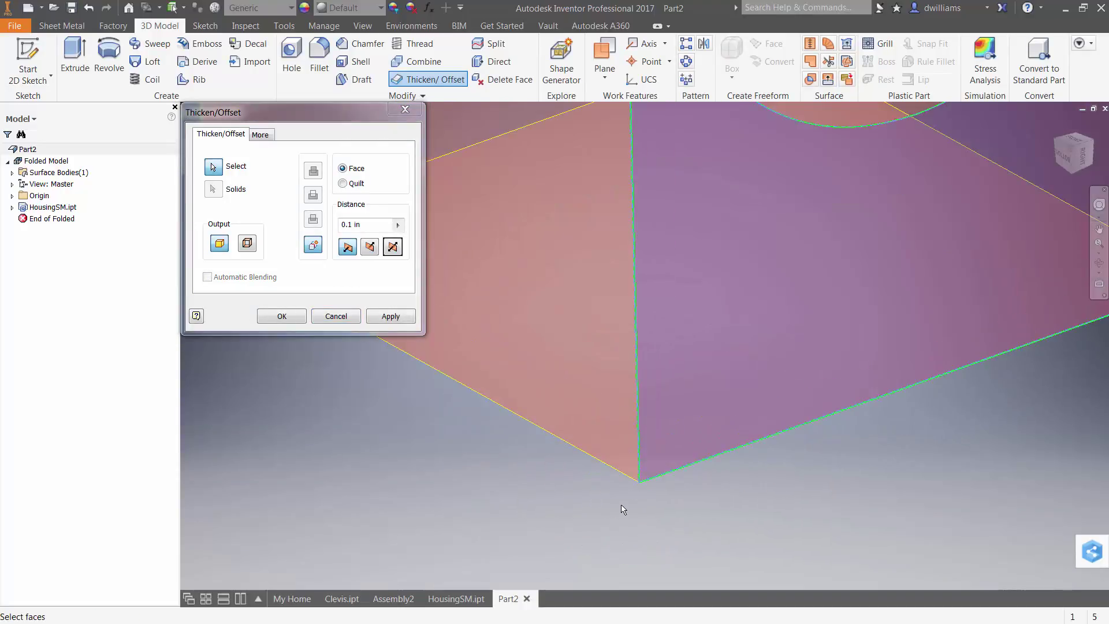
{"action": "middle_click_drag", "start_coordinate": [705, 404], "coordinate": [670, 462]}
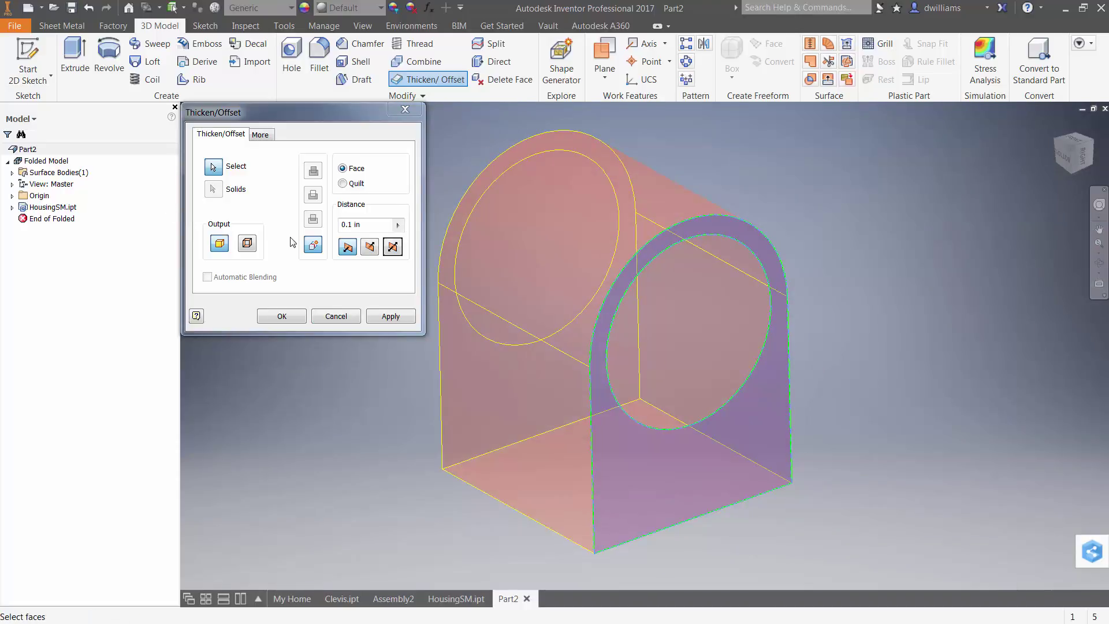
{"action": "left_click", "coordinate": [397, 226]}
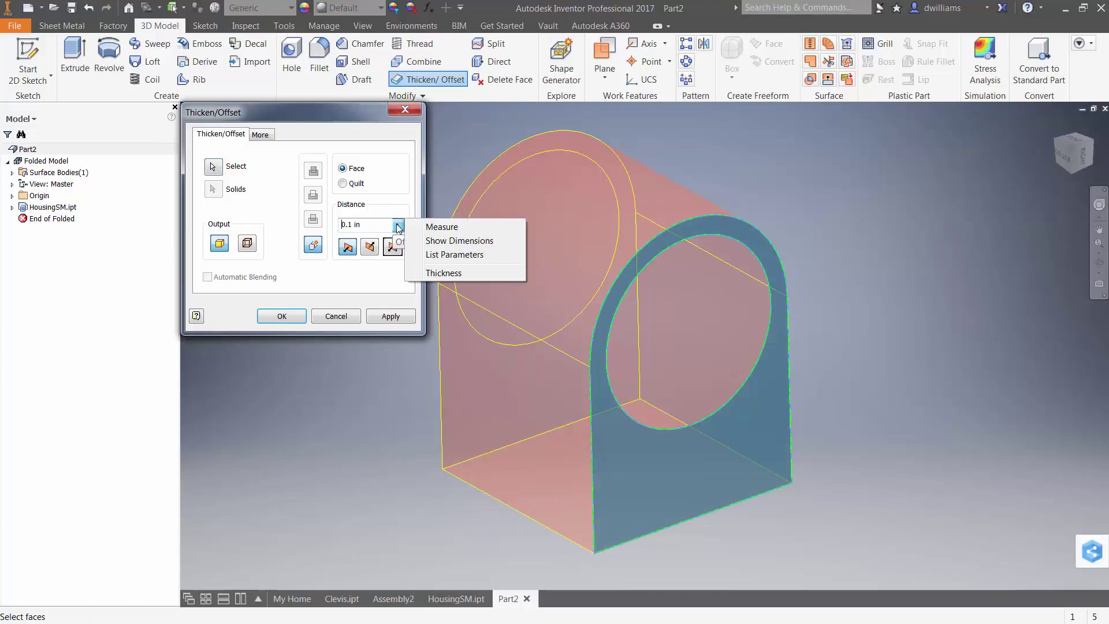
{"action": "left_click", "coordinate": [442, 274]}
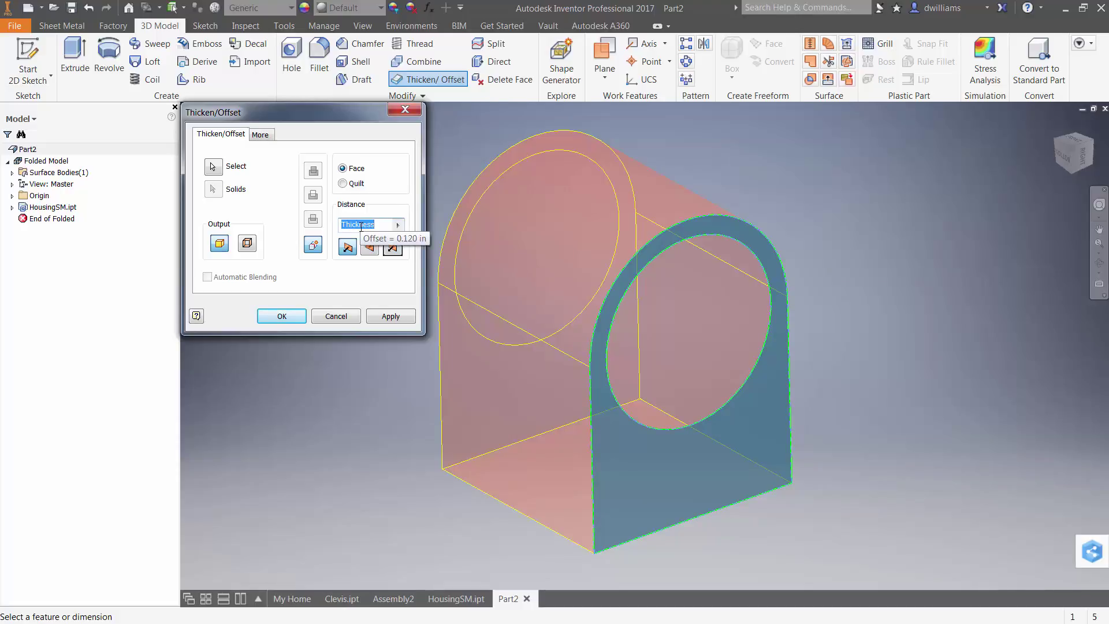
{"action": "left_click", "coordinate": [291, 318]}
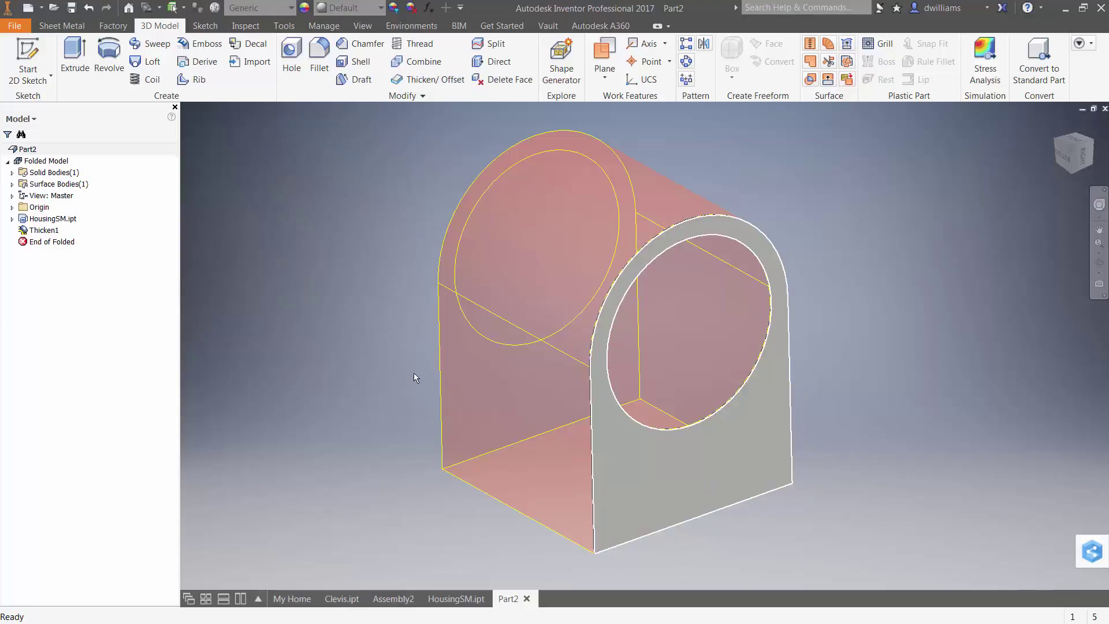
Hide the derived Solid1::HousingSM.ipt surface in the new sheet metal part.
{"action": "left_click", "coordinate": [12, 219]}
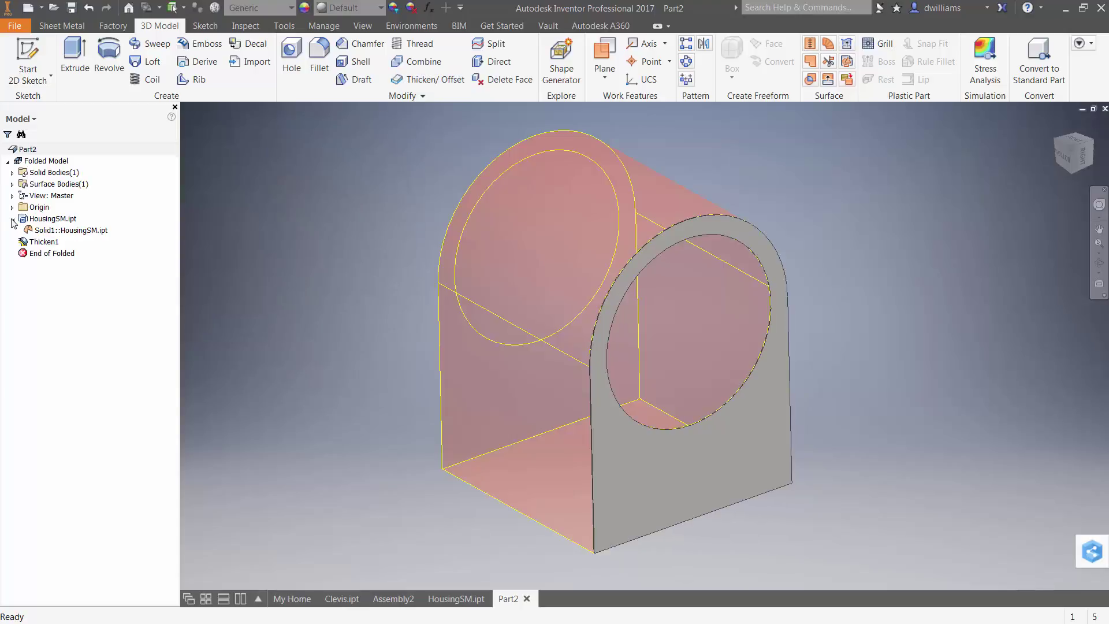
{"action": "right_click", "coordinate": [82, 232]}
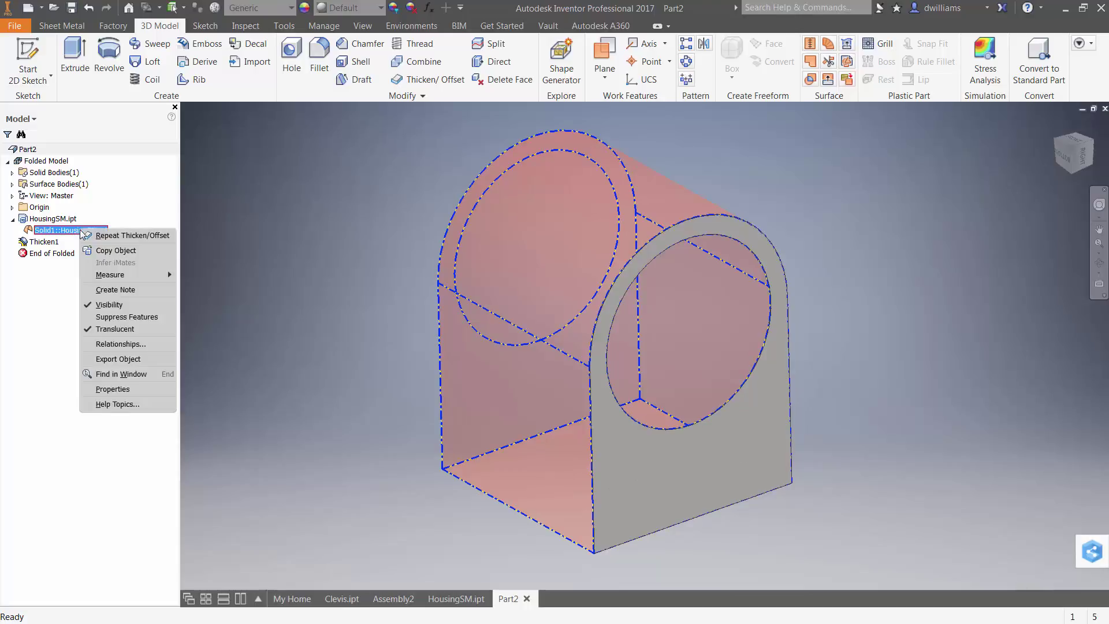
{"action": "left_click", "coordinate": [112, 305]}
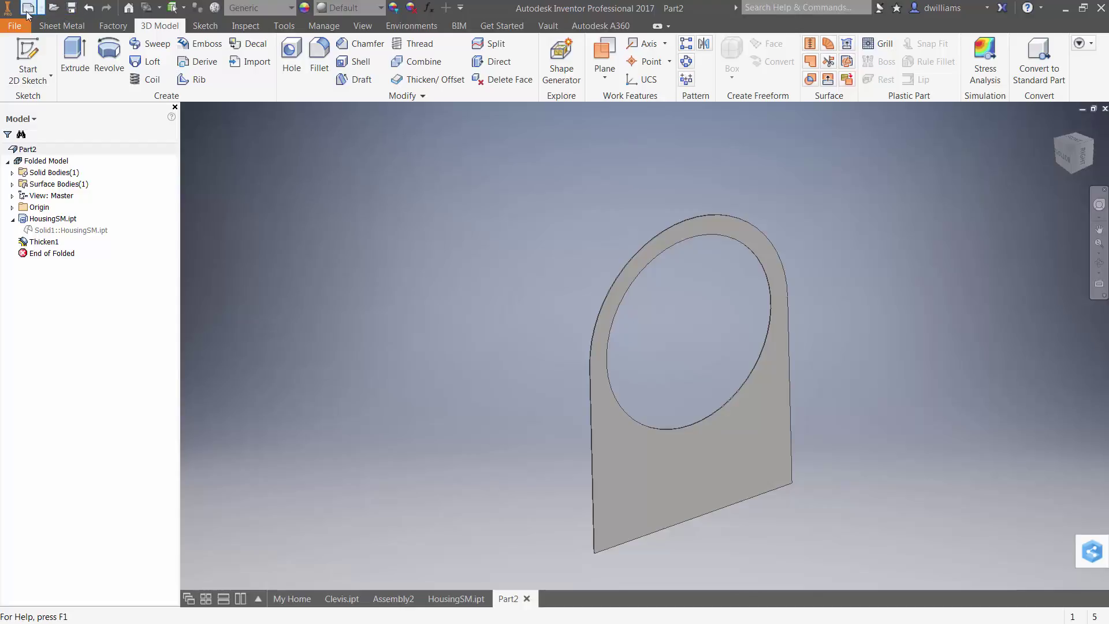
Save the new part as RTPanel in the Inventor 2017 Tips and Tricks workspace folder.
{"action": "left_click", "coordinate": [71, 8]}
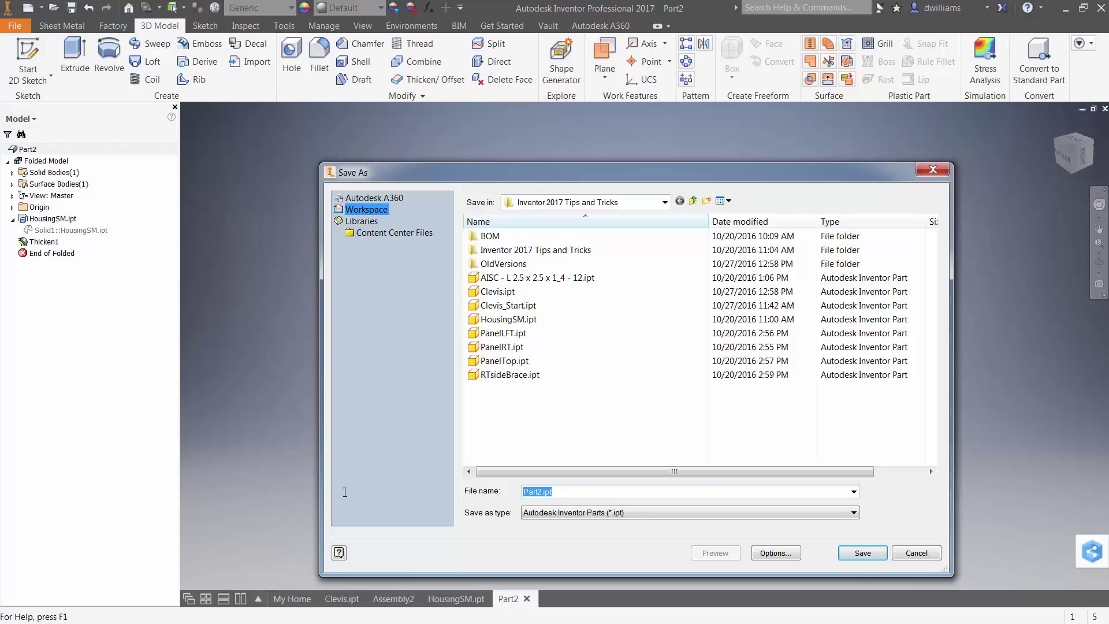
{"action": "type", "text": "RT"}
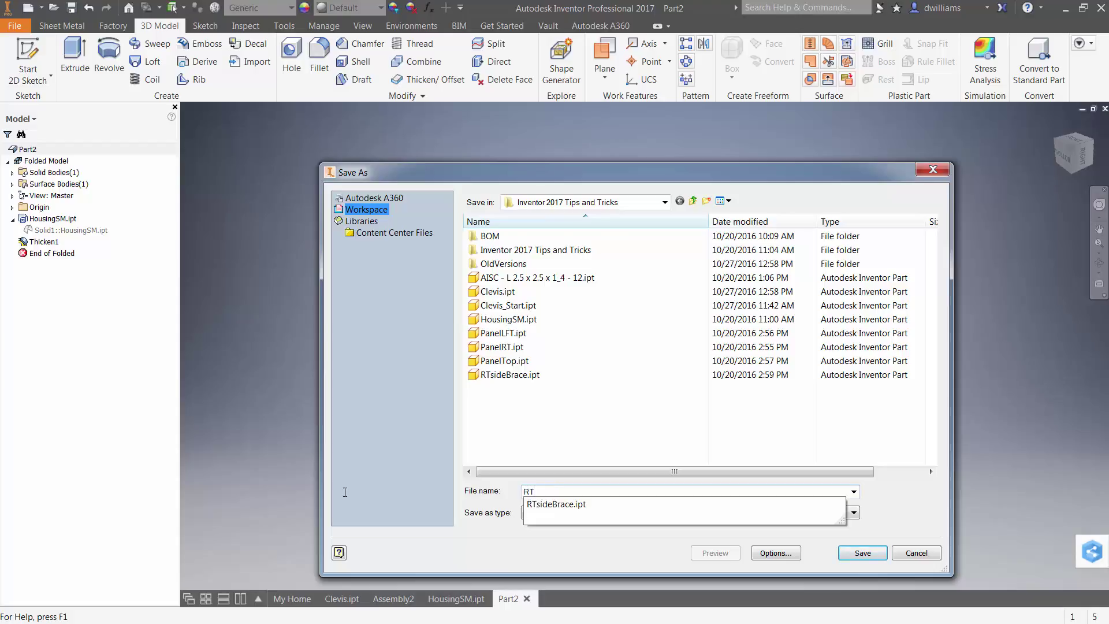
{"action": "type", "text": "Panel"}
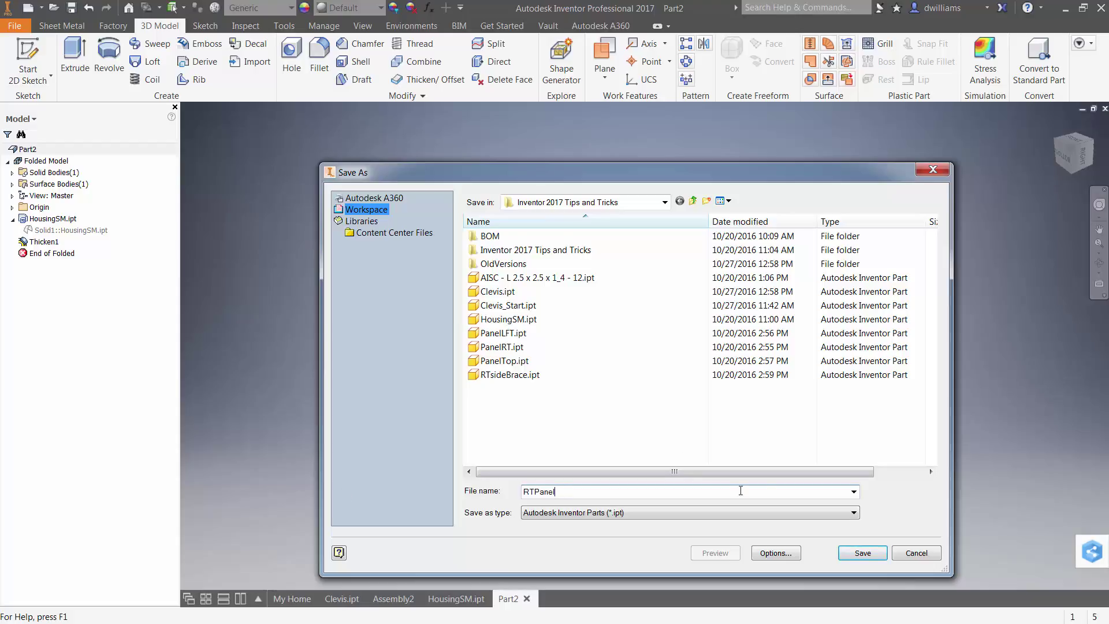
{"action": "left_click", "coordinate": [863, 553]}
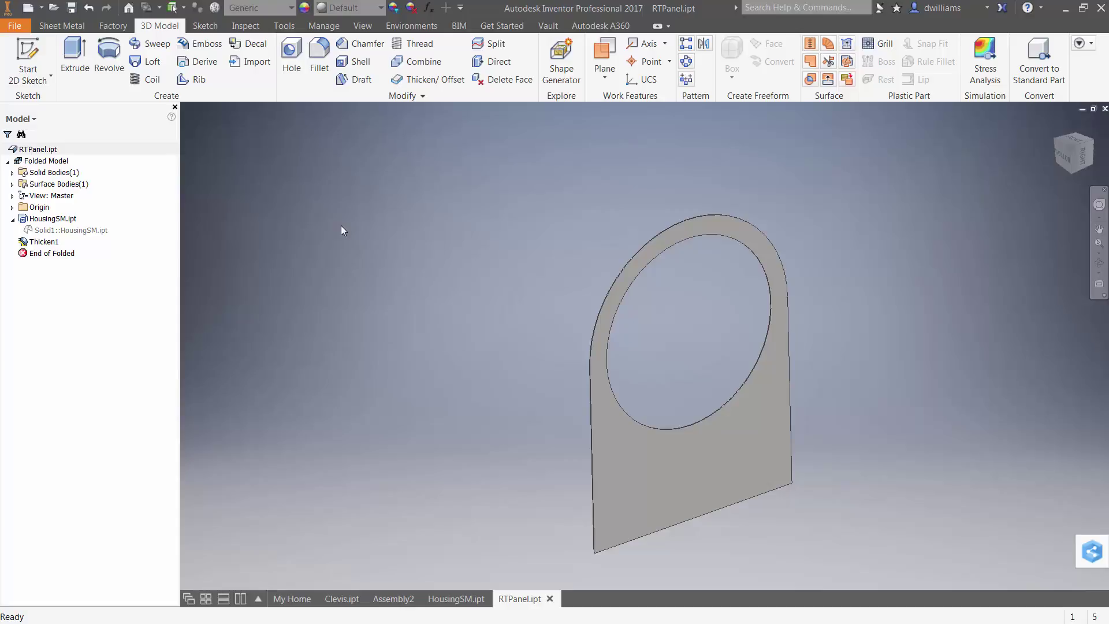
Save the right panel part under the new file name LFTPanel.ipt.
{"action": "left_click", "coordinate": [18, 27]}
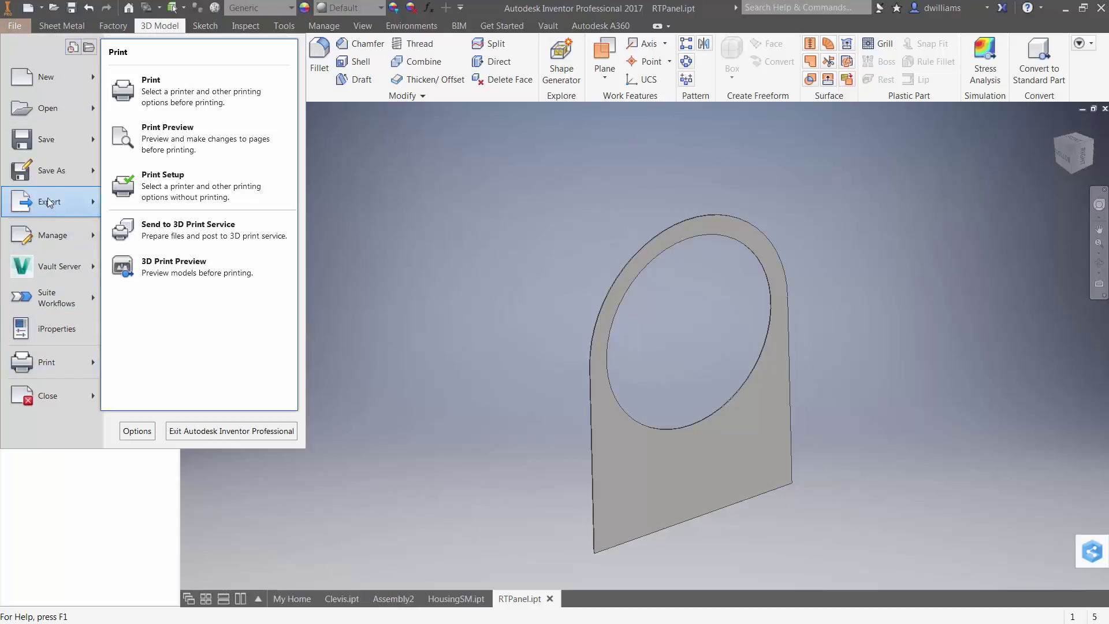
{"action": "left_click", "coordinate": [51, 171]}
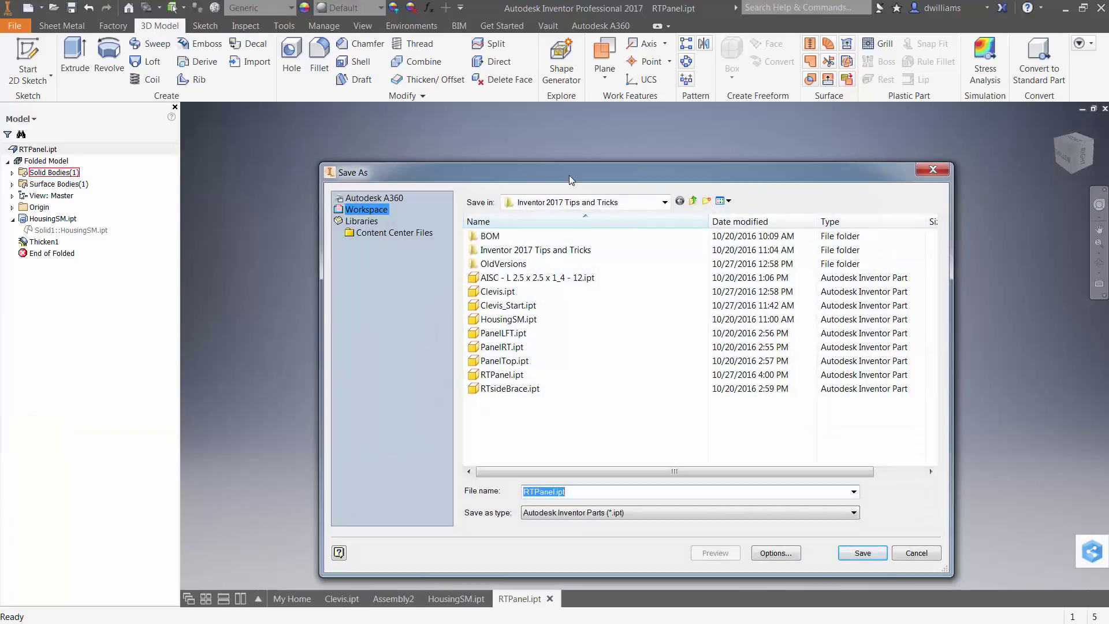
{"action": "left_click_drag", "start_coordinate": [535, 492], "coordinate": [523, 493]}
{"action": "type", "text": "LFT"}
{"action": "left_click", "coordinate": [856, 552]}
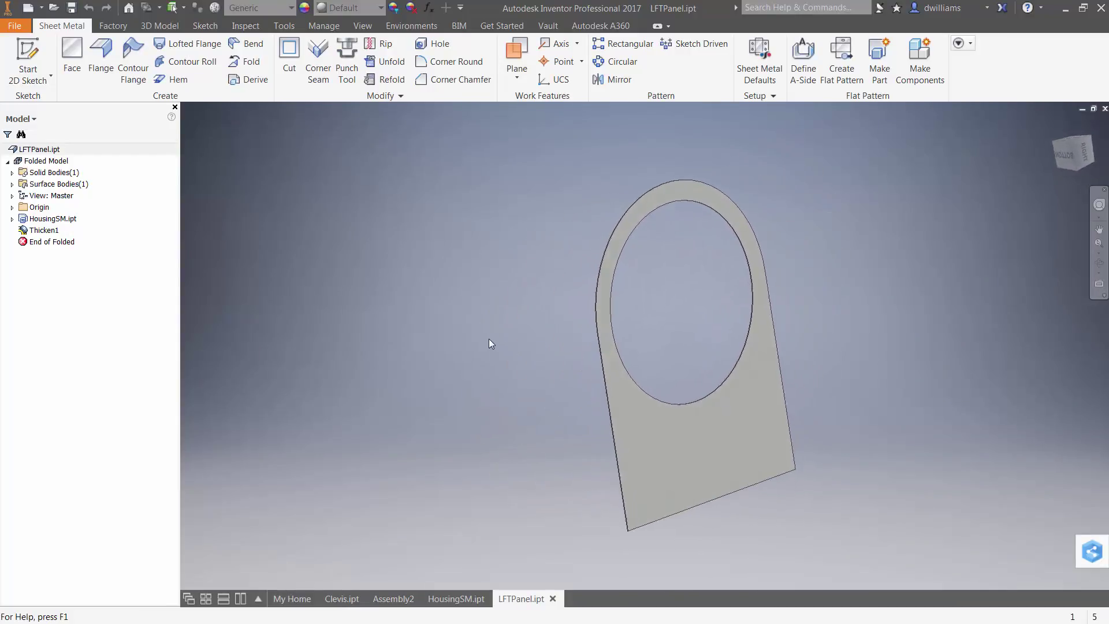
Delete the existing thicken feature from LFTPanel.ipt and show the derived HousingSM surface.
{"action": "right_click", "coordinate": [46, 231]}
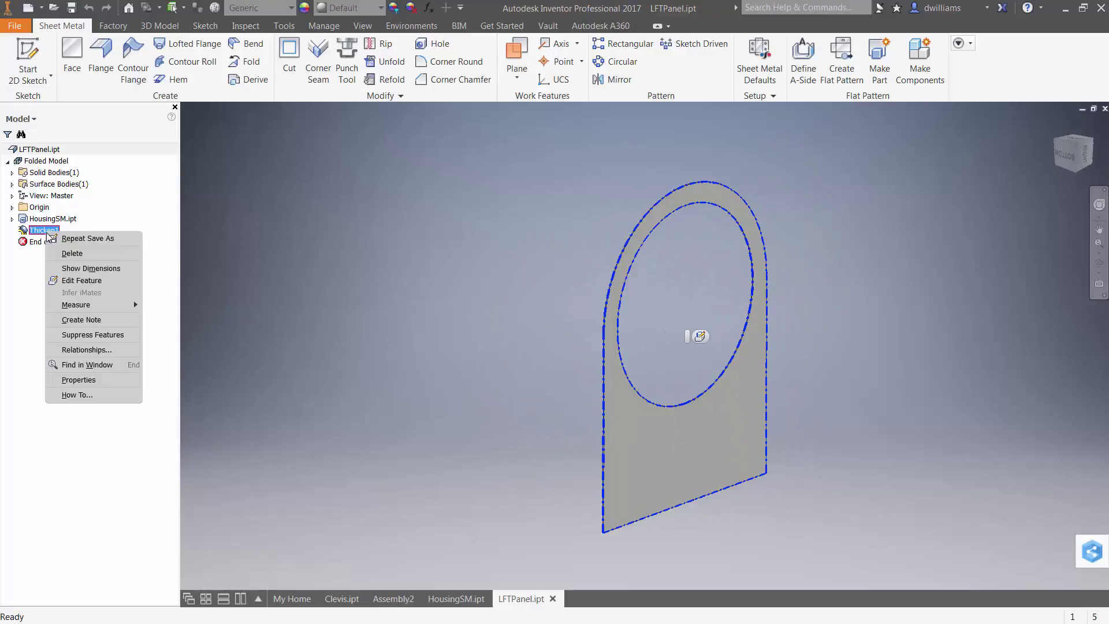
{"action": "left_click", "coordinate": [74, 253]}
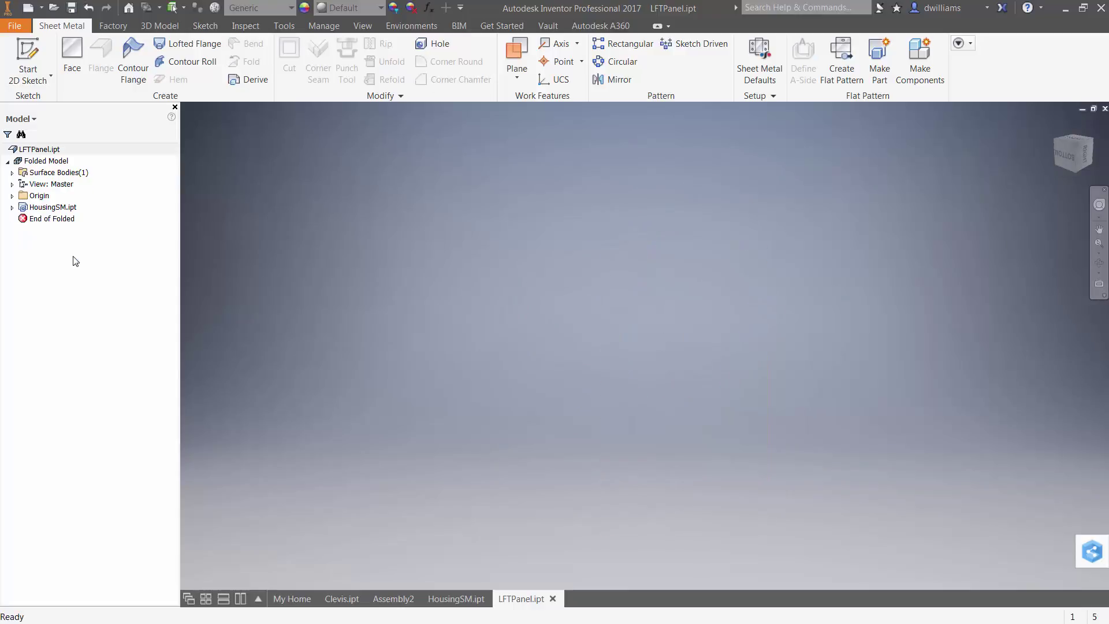
{"action": "left_click", "coordinate": [13, 207]}
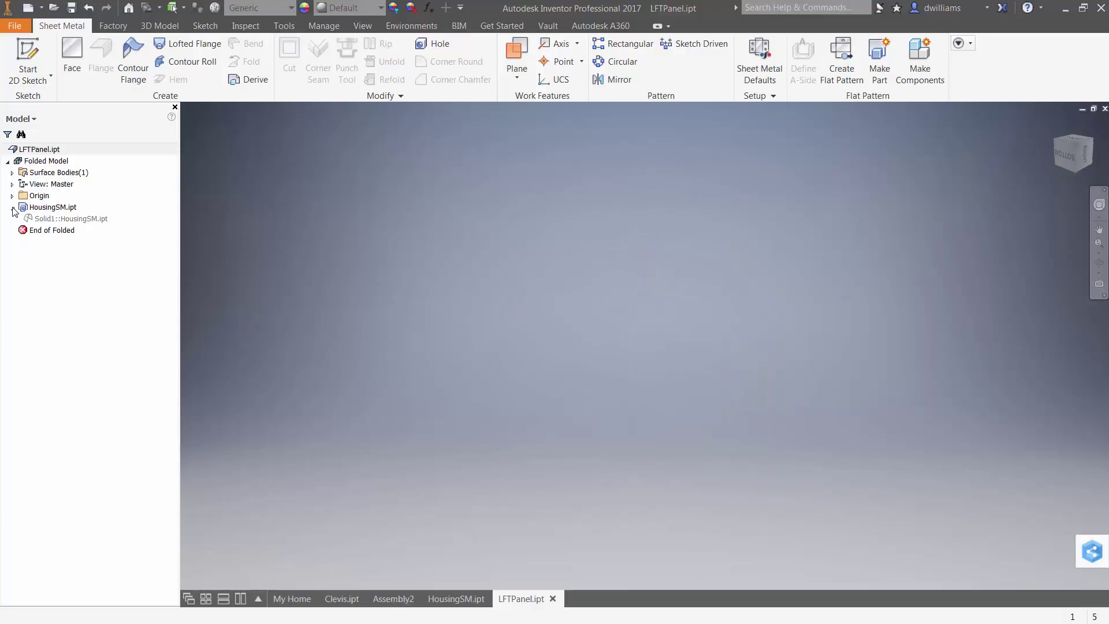
{"action": "left_click", "coordinate": [75, 219]}
{"action": "right_click", "coordinate": [75, 219]}
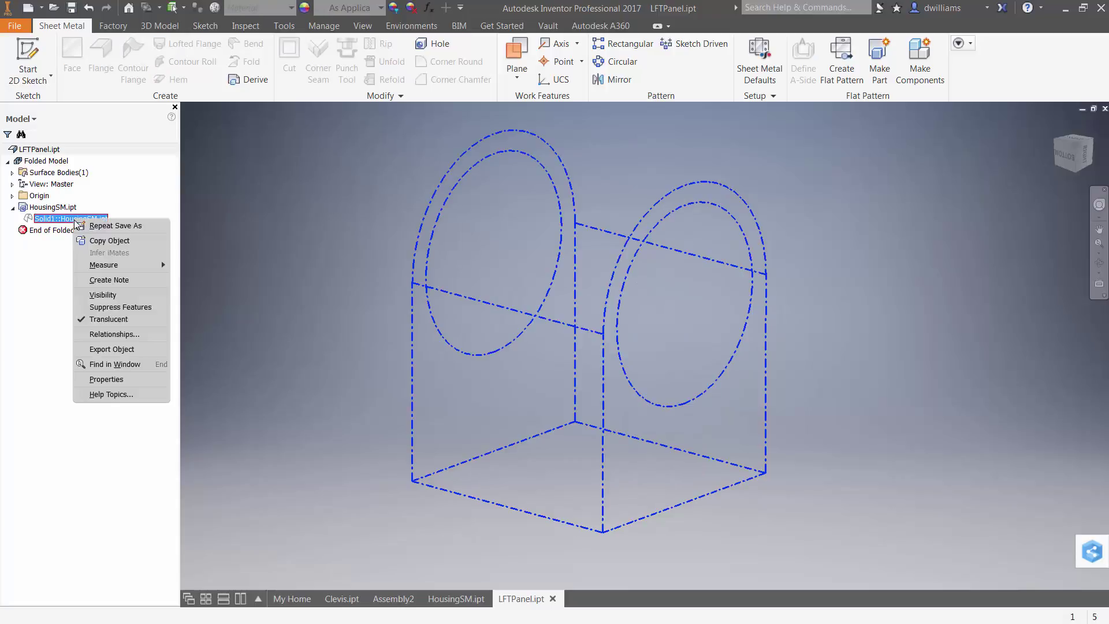
{"action": "left_click", "coordinate": [109, 295]}
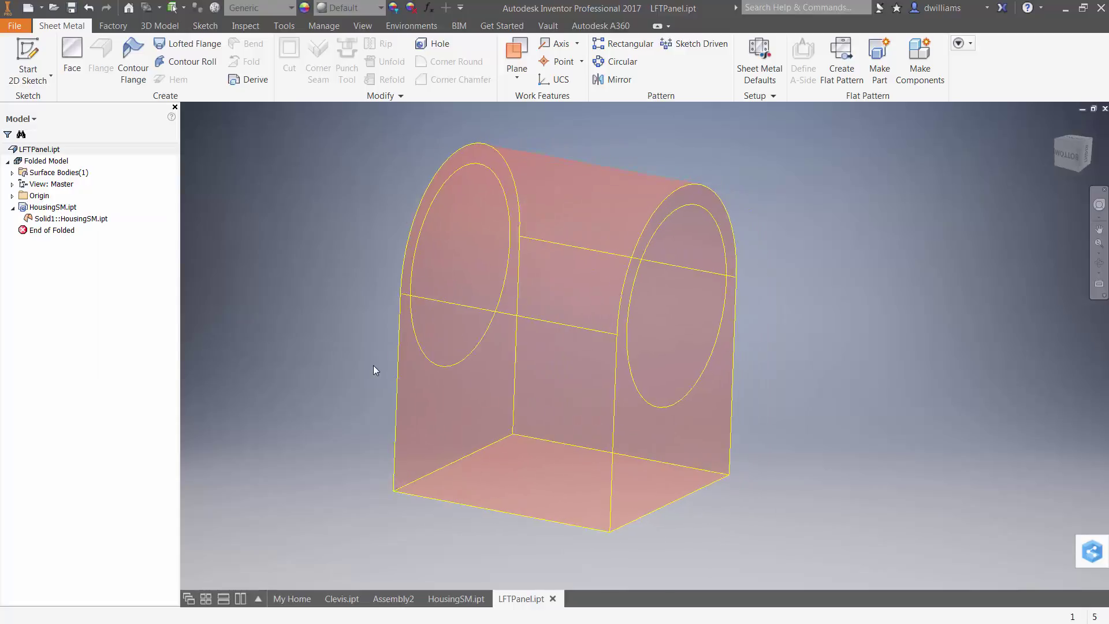
Thicken the housing's opposite arched end face using the Thickness parameter as the distance, and hide the derived surface.
{"action": "left_click", "coordinate": [471, 416]}
{"action": "left_click", "coordinate": [169, 27]}
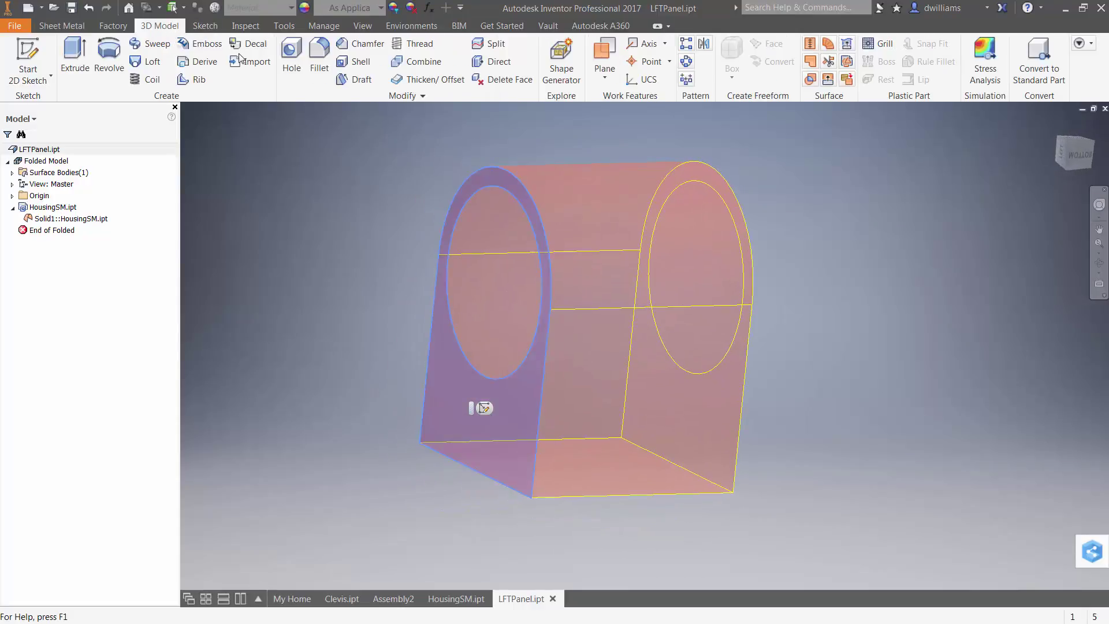
{"action": "left_click", "coordinate": [430, 79]}
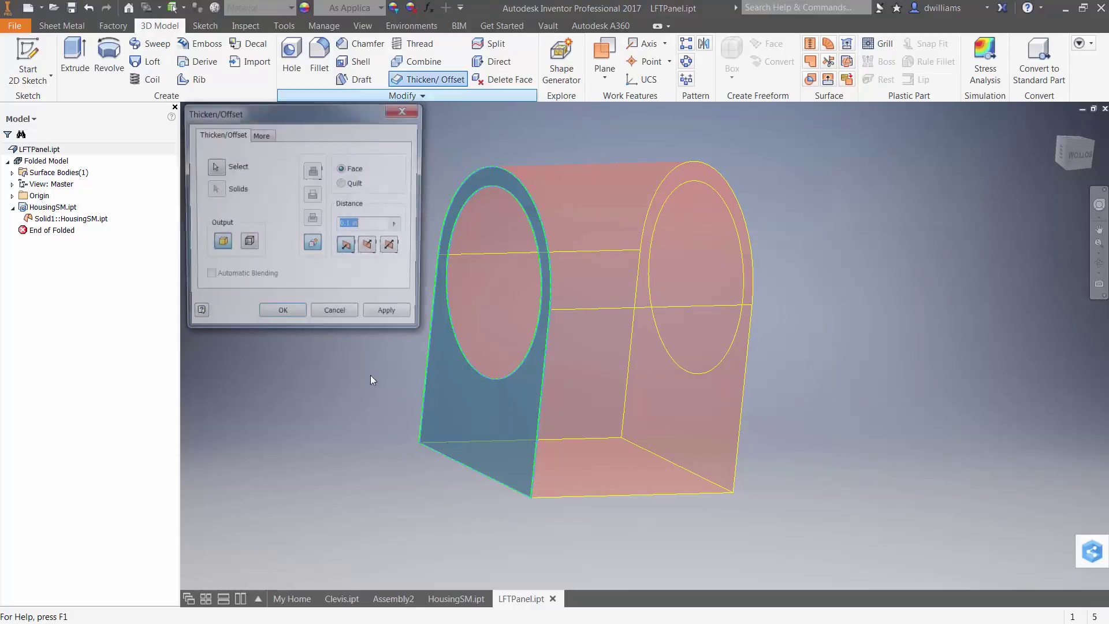
{"action": "left_click", "coordinate": [397, 226]}
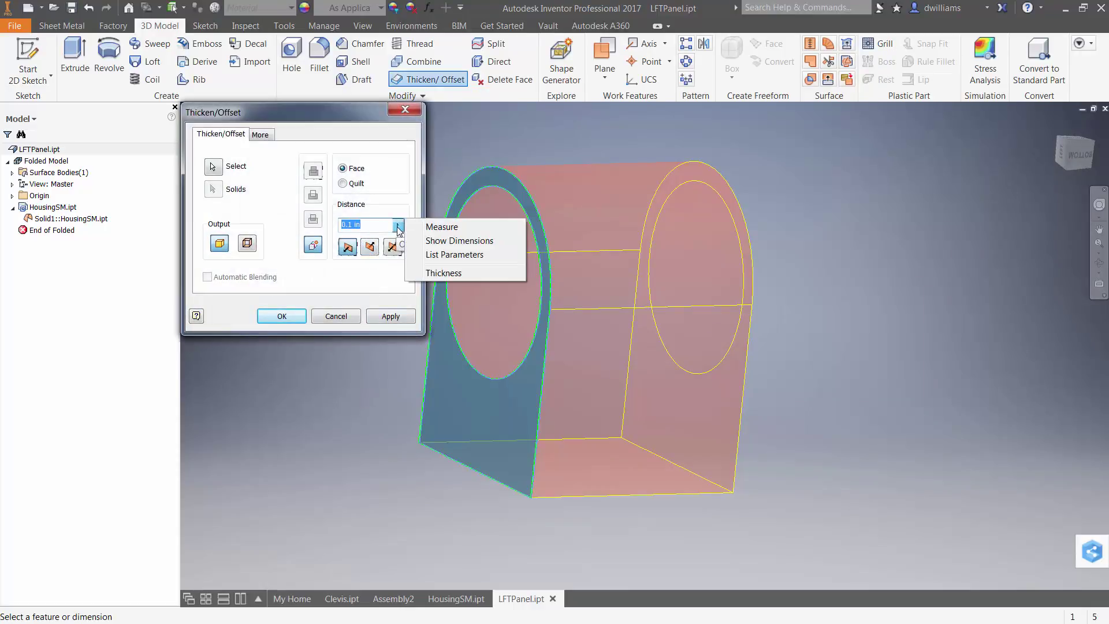
{"action": "left_click", "coordinate": [442, 275]}
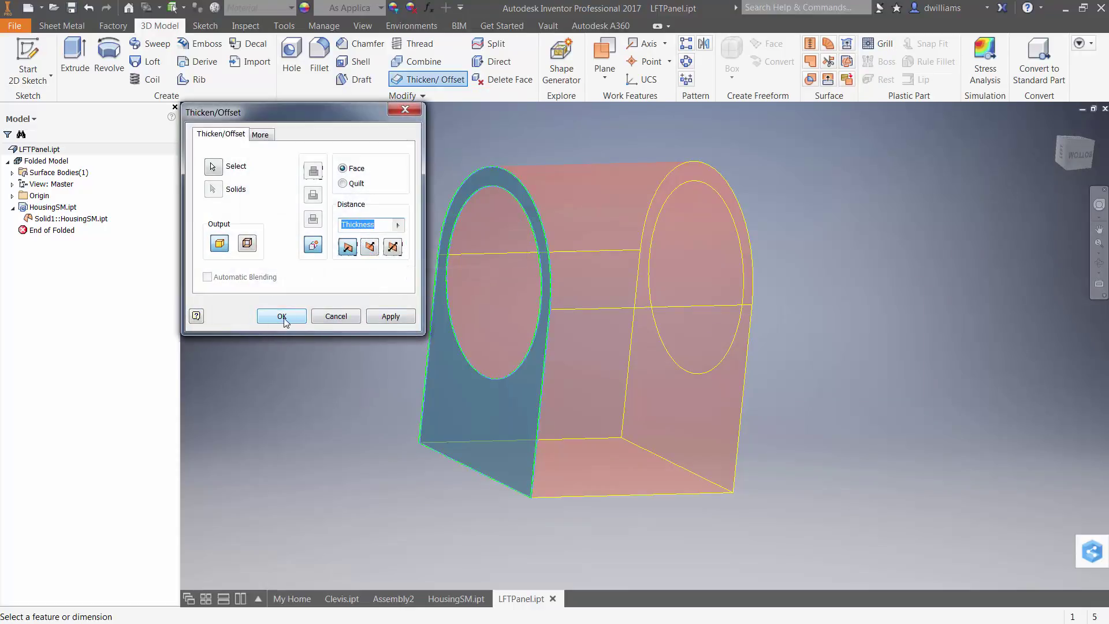
{"action": "left_click", "coordinate": [282, 317]}
{"action": "key", "text": "F6"}
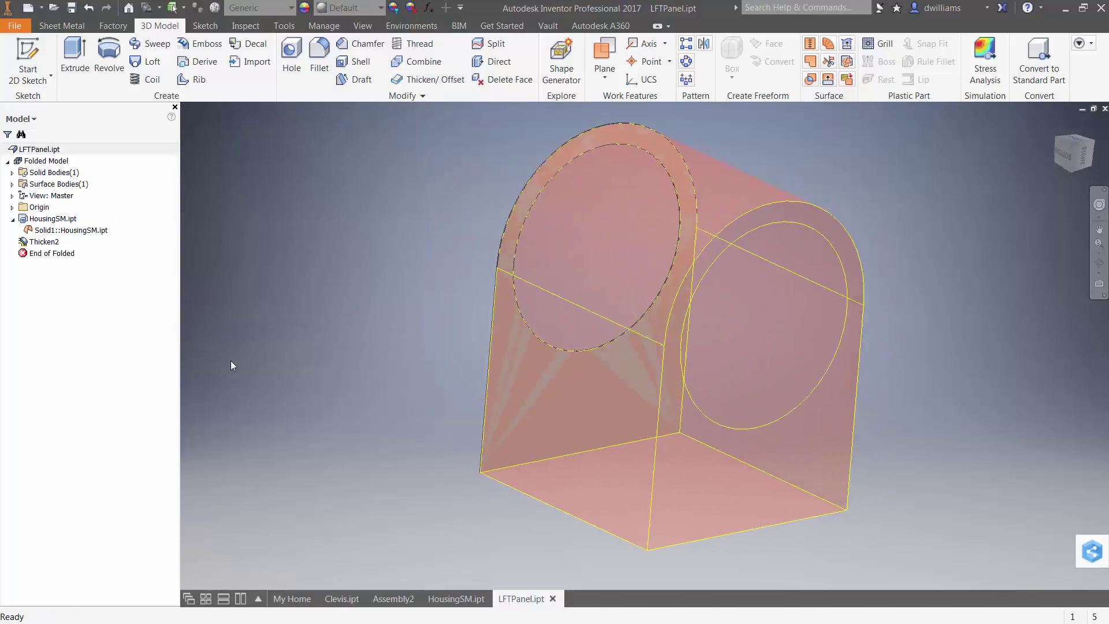
{"action": "right_click", "coordinate": [79, 237]}
{"action": "left_click", "coordinate": [120, 310]}
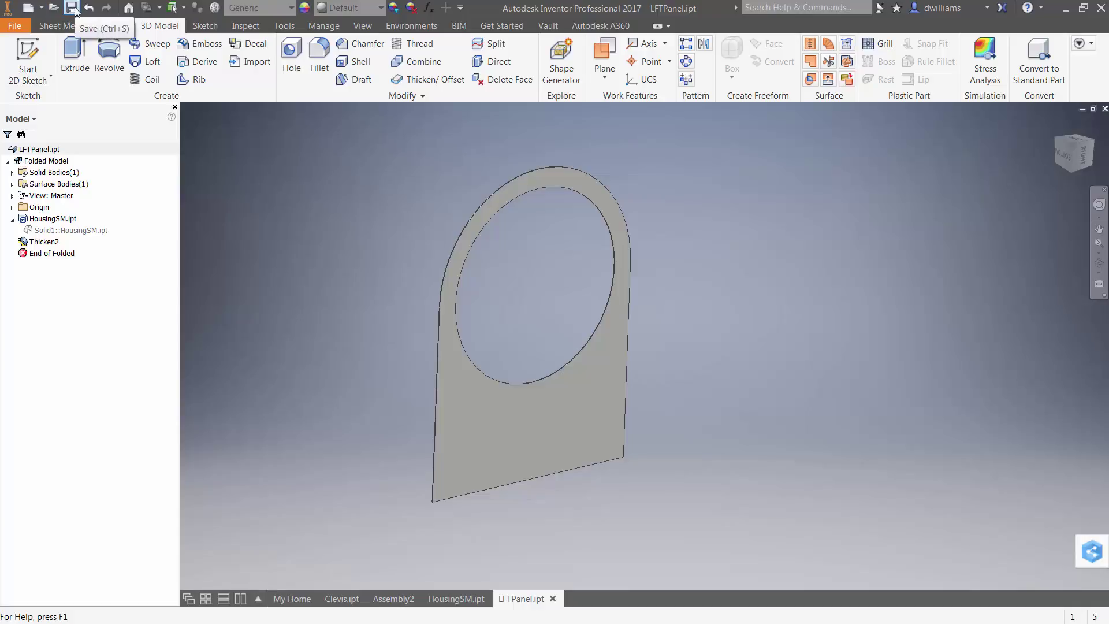
Save the left panel part under the new file name TopPanel.ipt.
{"action": "left_click", "coordinate": [14, 26]}
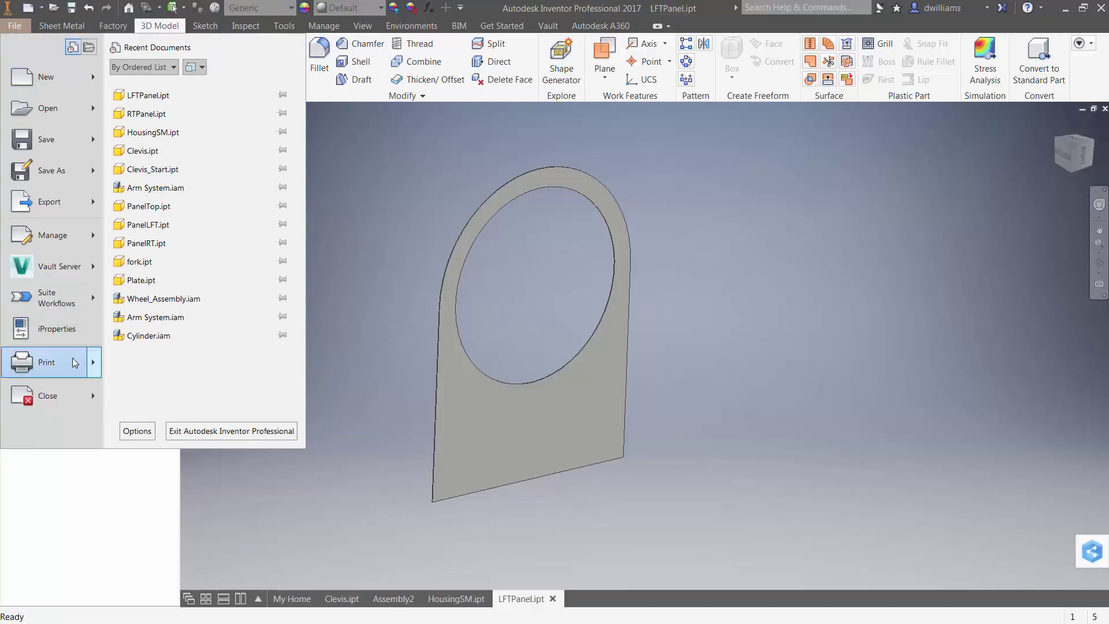
{"action": "left_click", "coordinate": [50, 171]}
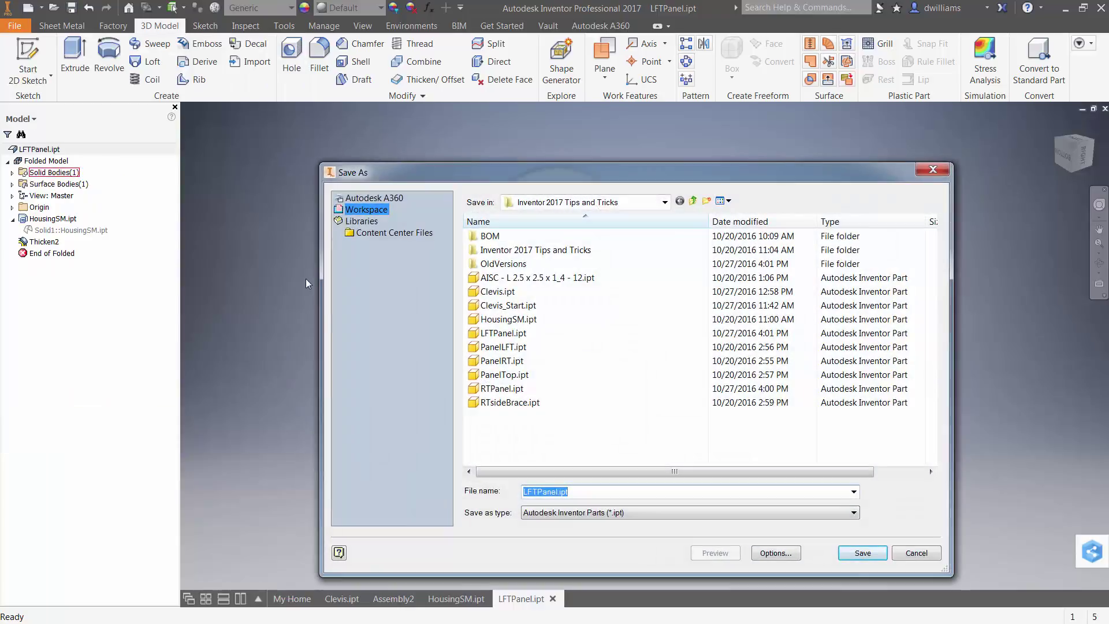
{"action": "left_click_drag", "start_coordinate": [536, 492], "coordinate": [494, 493]}
{"action": "type", "text": "Top"}
{"action": "left_click", "coordinate": [858, 552]}
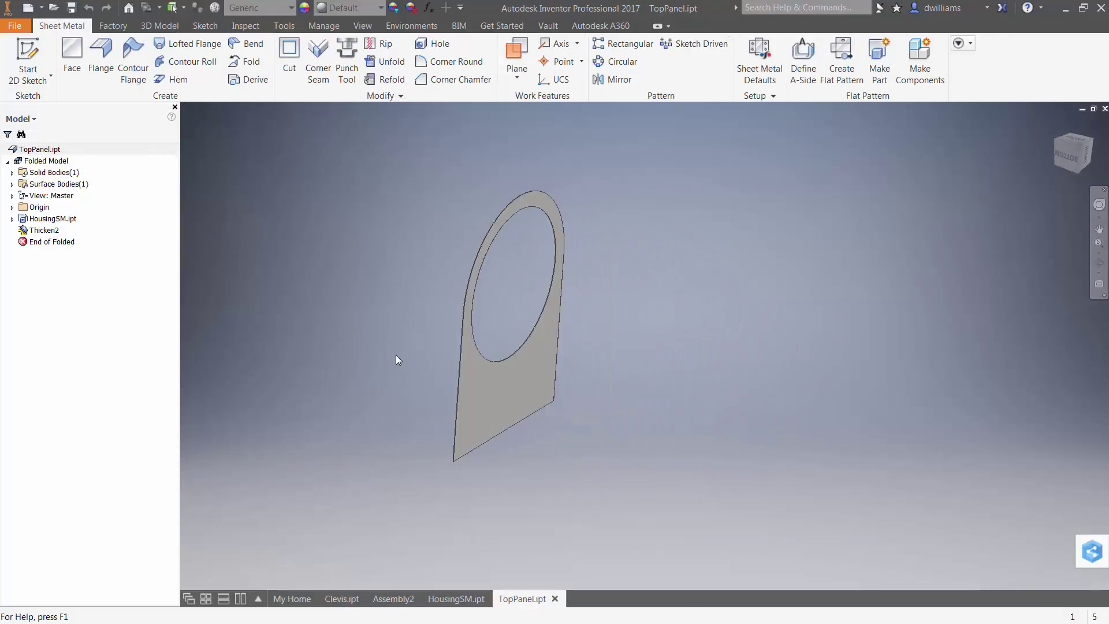
Delete the inherited thicken feature from TopPanel.ipt and show the derived HousingSM surface.
{"action": "right_click", "coordinate": [46, 232]}
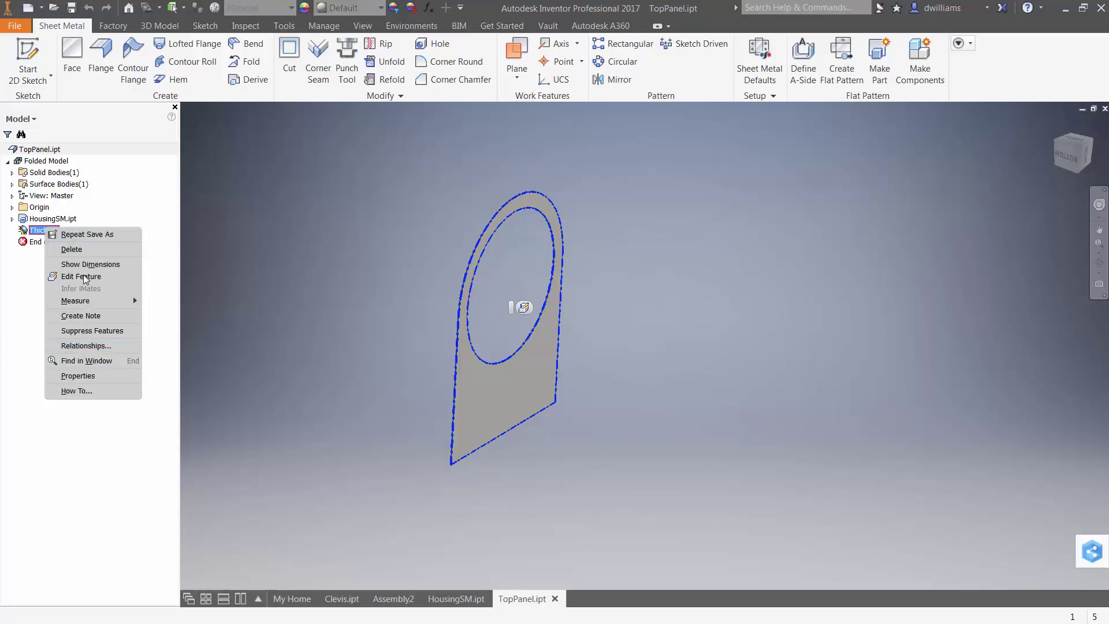
{"action": "left_click", "coordinate": [81, 249]}
{"action": "left_click", "coordinate": [12, 207]}
{"action": "right_click", "coordinate": [102, 219]}
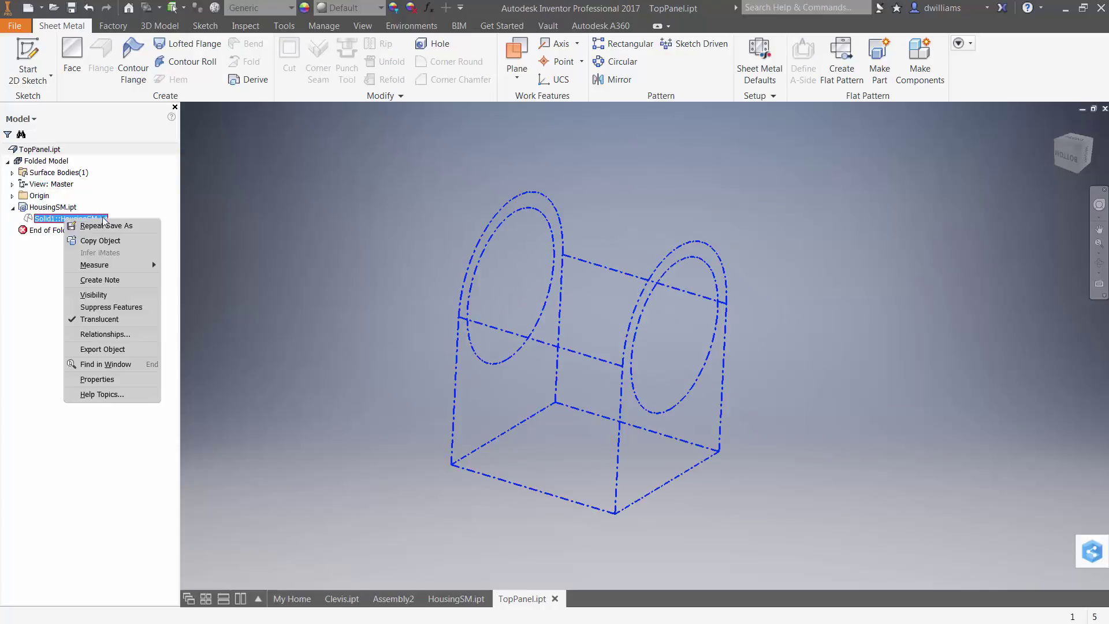
{"action": "left_click", "coordinate": [93, 294]}
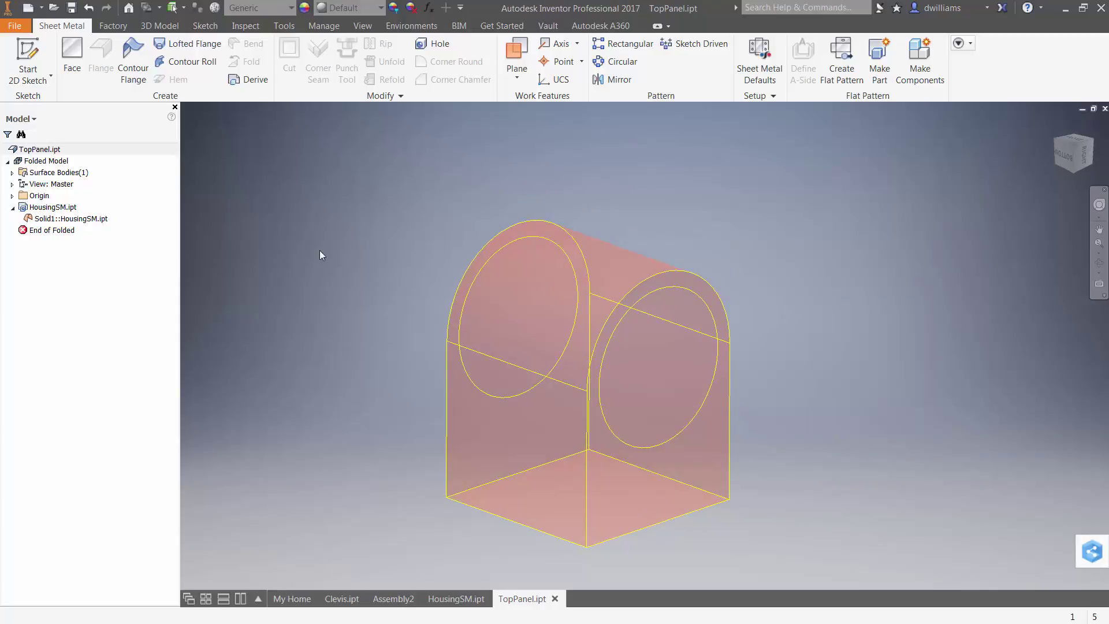
Thicken the housing's curved top and its tangent side faces using the Thickness parameter as the distance.
{"action": "left_click", "coordinate": [160, 25]}
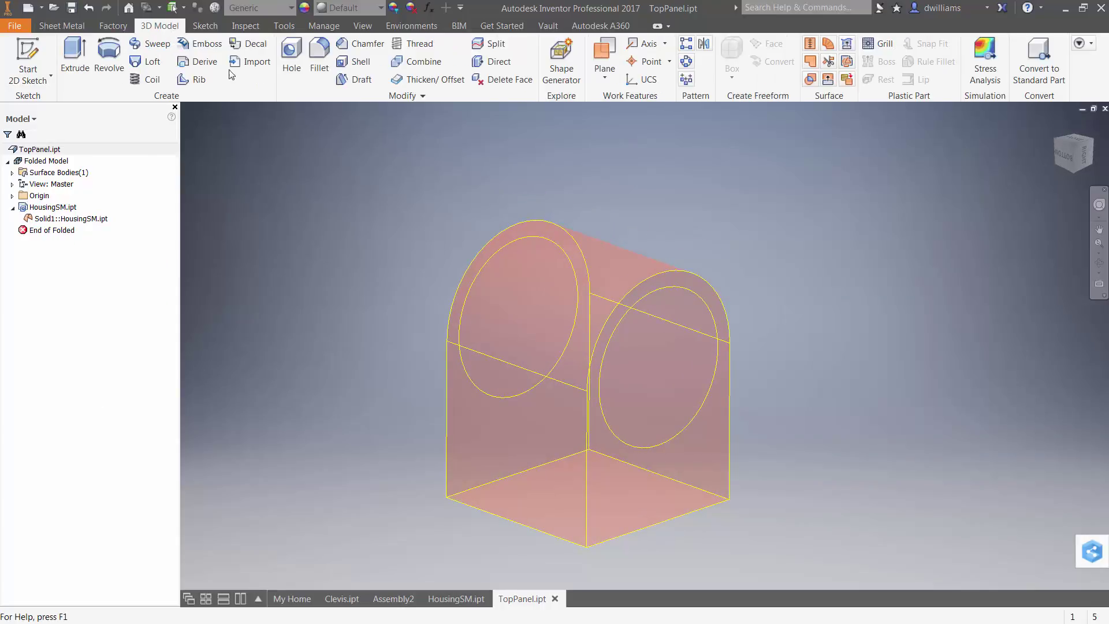
{"action": "left_click", "coordinate": [418, 80]}
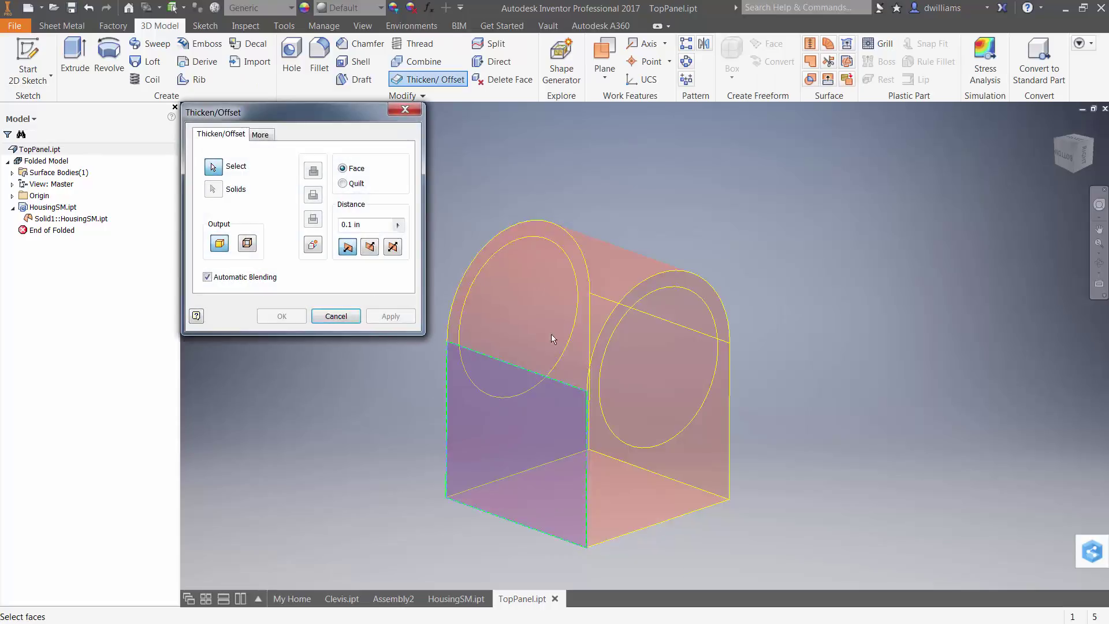
{"action": "left_click", "coordinate": [566, 289]}
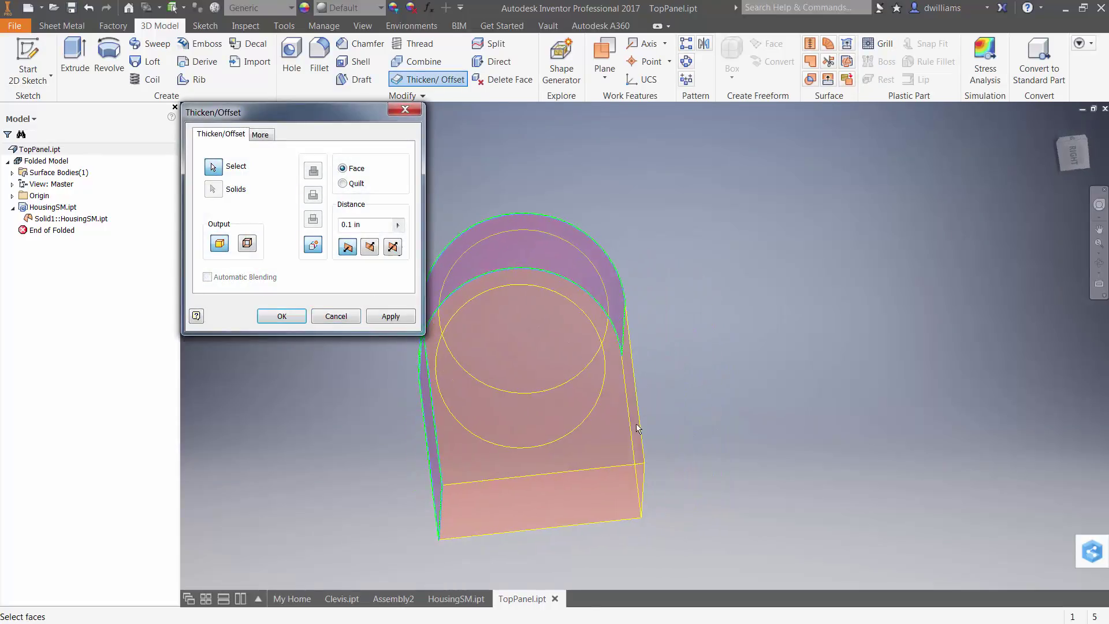
{"action": "key", "text": "F6"}
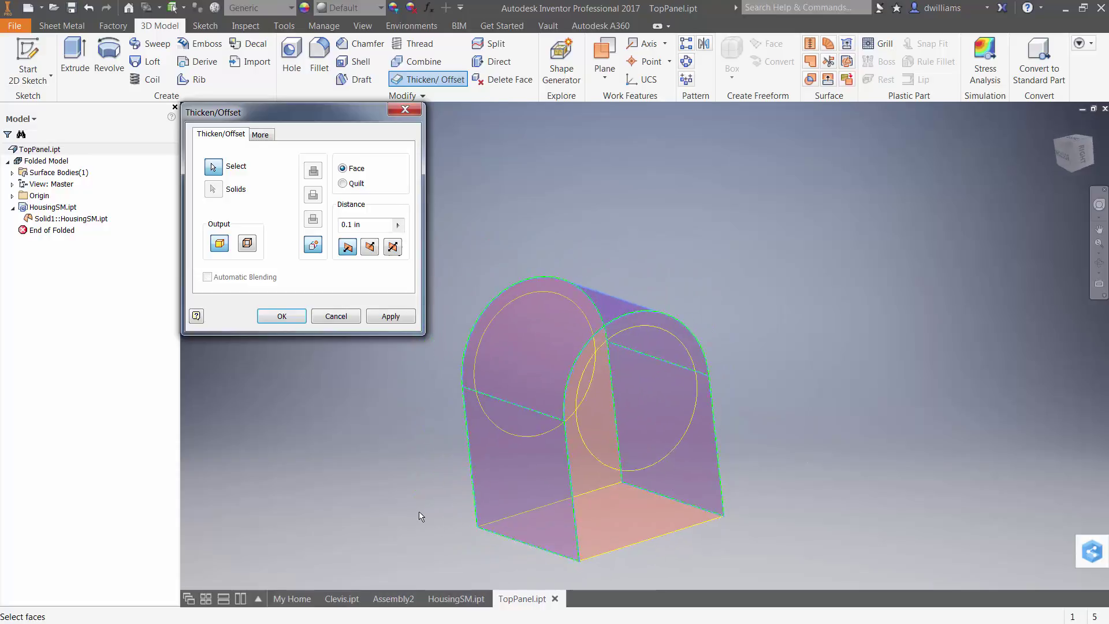
{"action": "left_click", "coordinate": [397, 225]}
{"action": "left_click", "coordinate": [443, 272]}
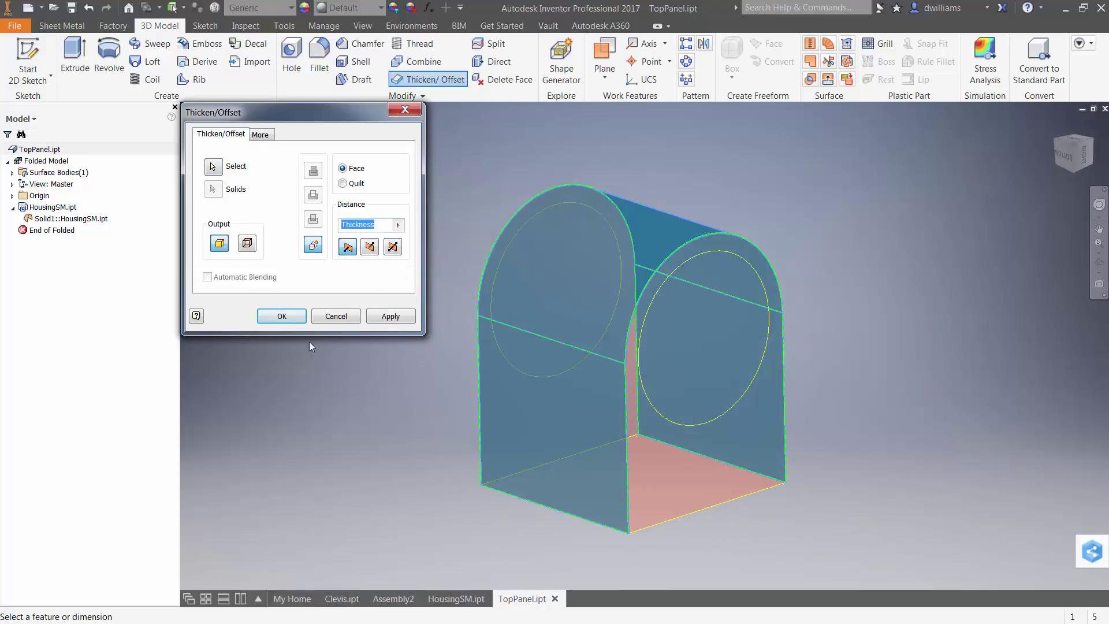
{"action": "left_click", "coordinate": [282, 317]}
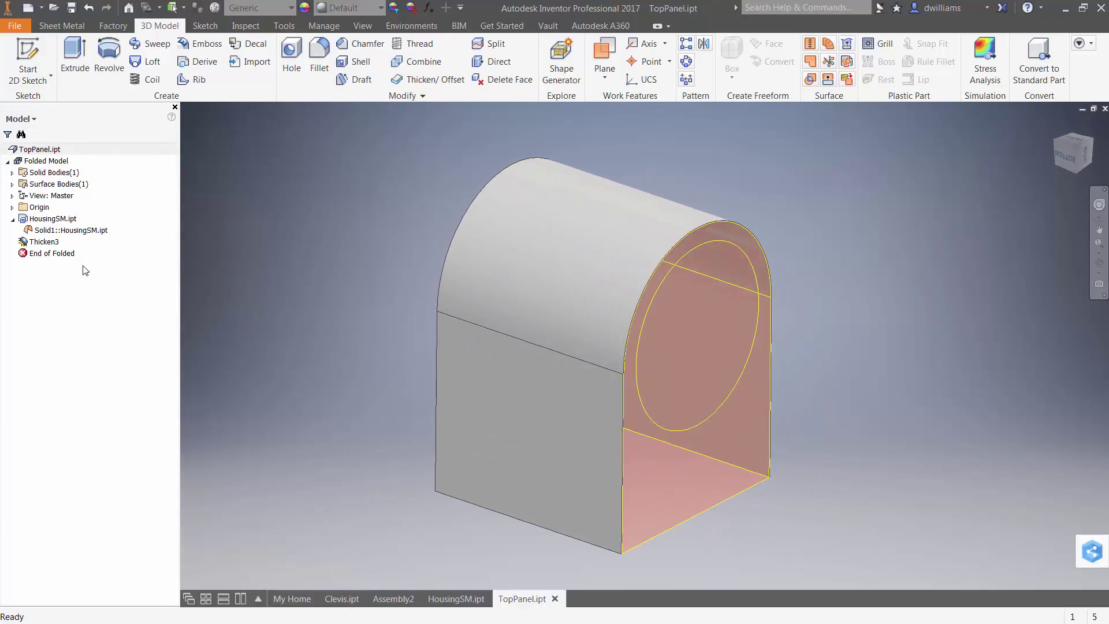
Hide the derived HousingSM surface in TopPanel.ipt.
{"action": "left_click", "coordinate": [74, 231]}
{"action": "right_click", "coordinate": [77, 233]}
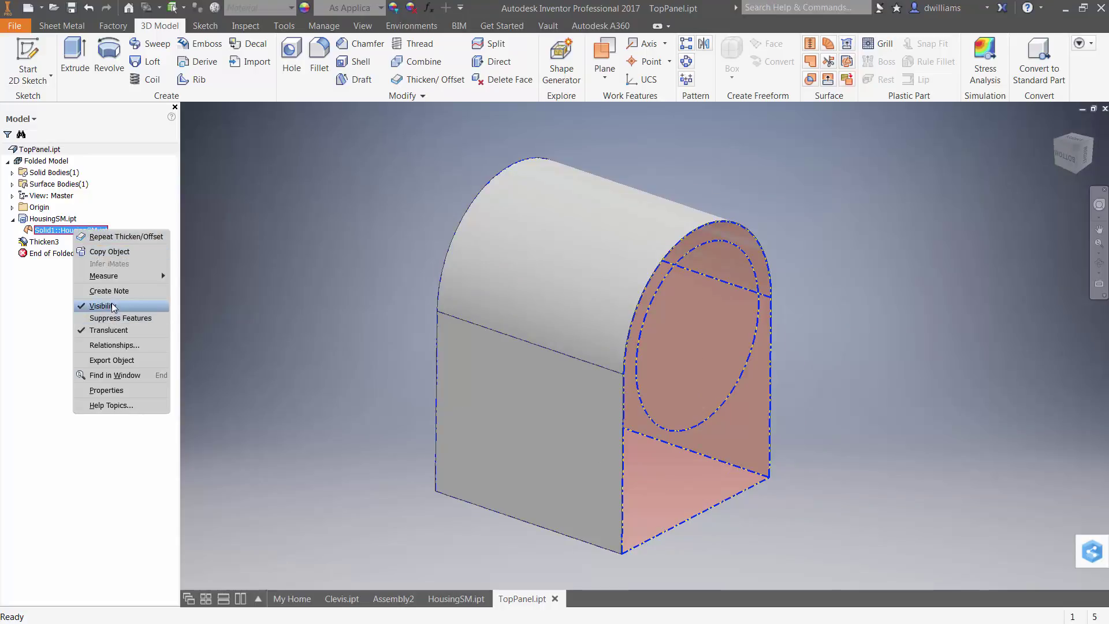
{"action": "left_click", "coordinate": [103, 306]}
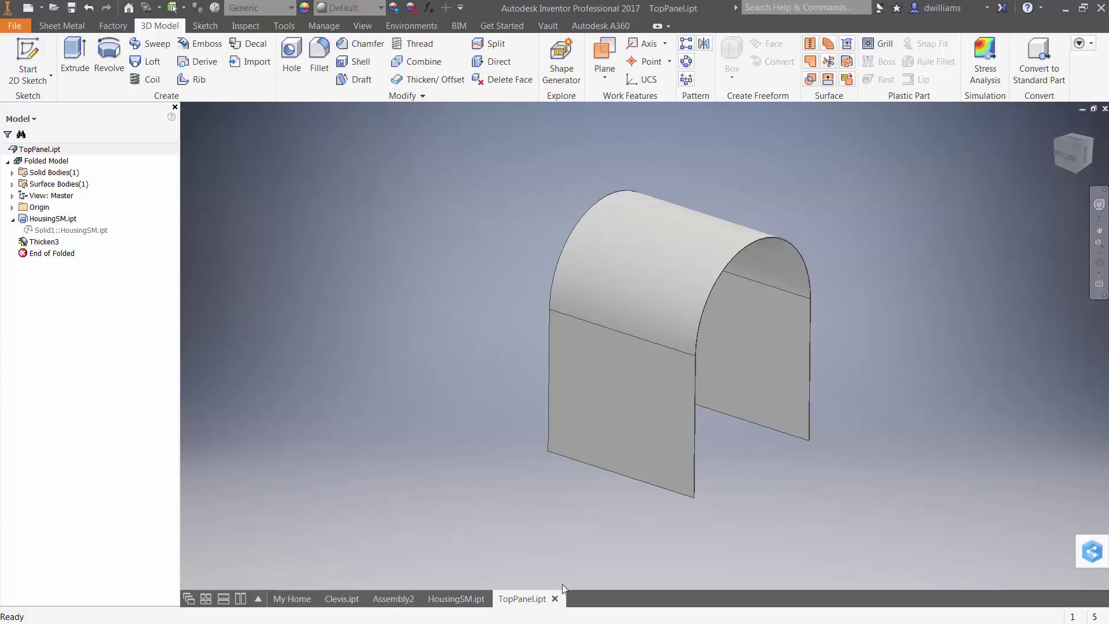
Close TopPanel.ipt and create a new assembly from the English Standard (in).iam template.
{"action": "left_click", "coordinate": [1104, 110]}
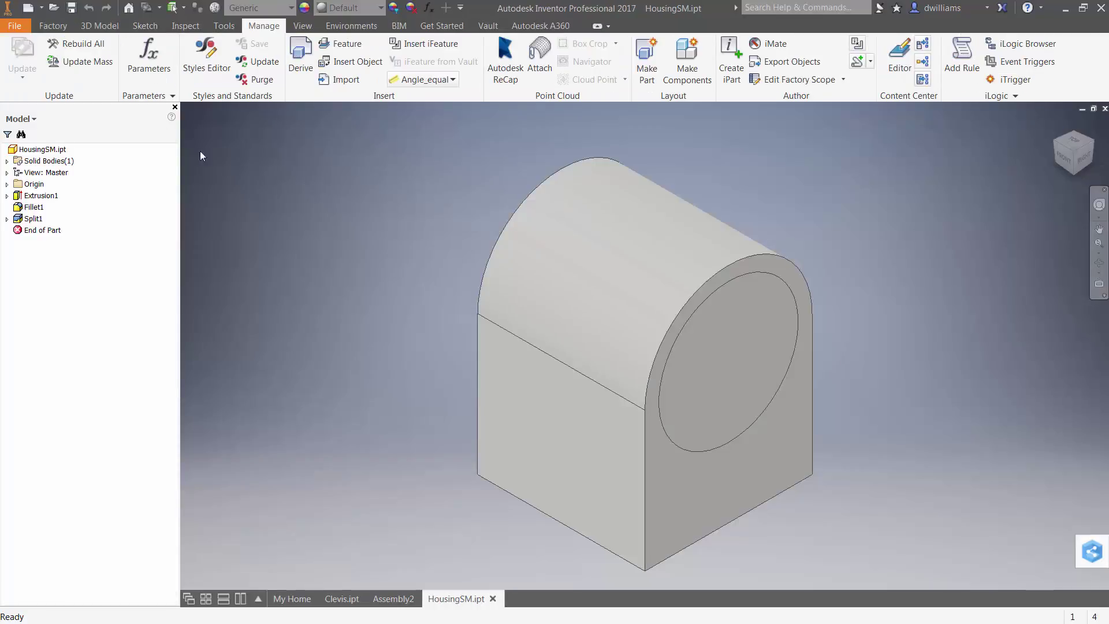
{"action": "left_click", "coordinate": [27, 8]}
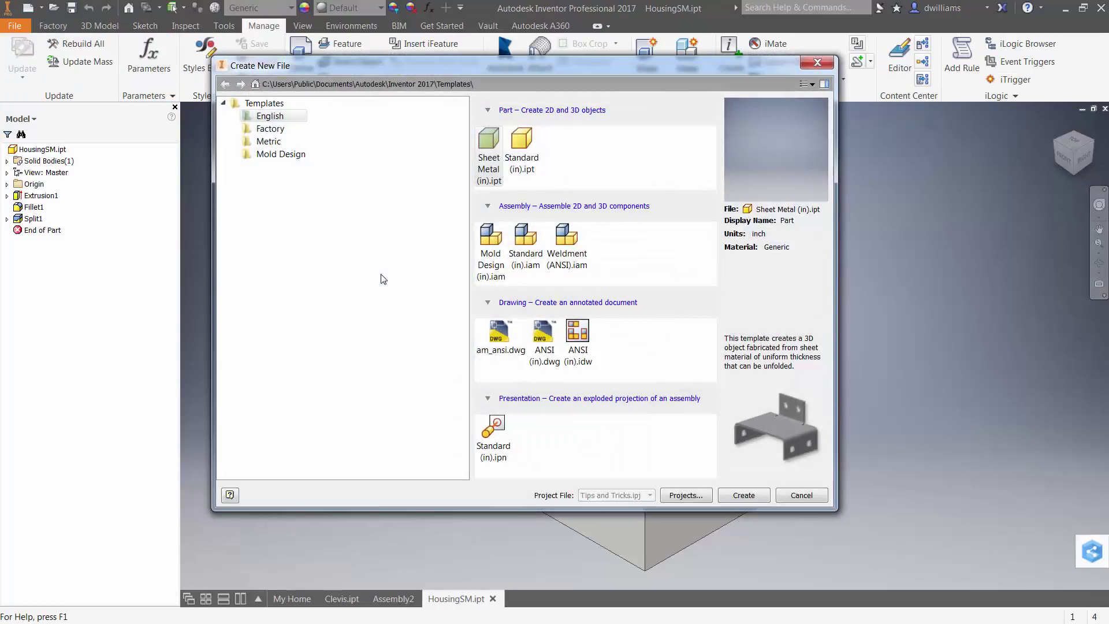
{"action": "left_click", "coordinate": [532, 250]}
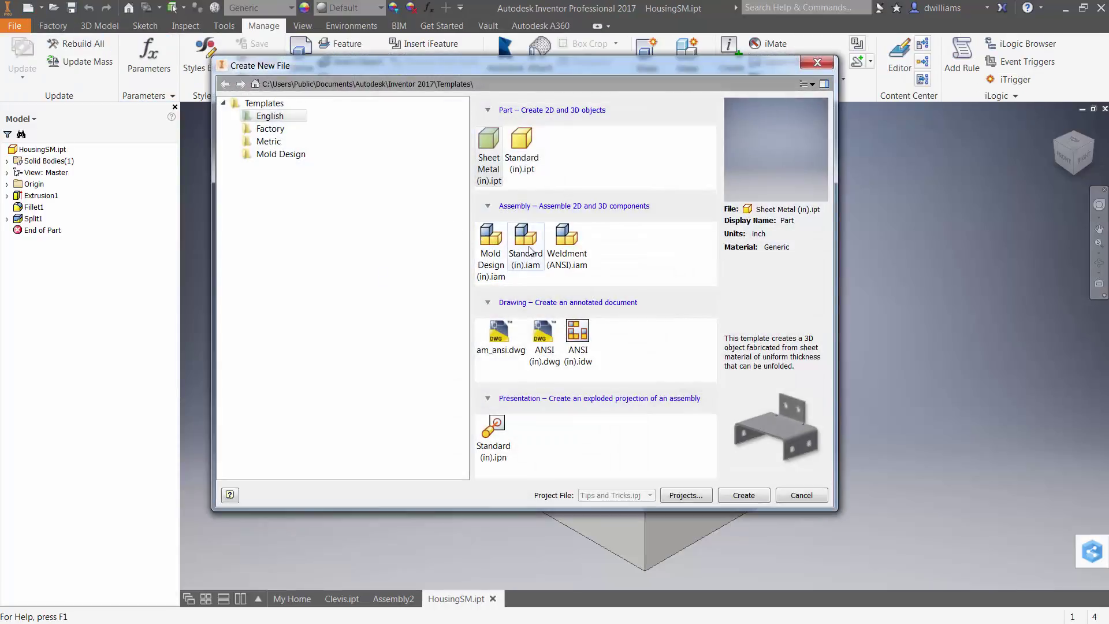
{"action": "left_click", "coordinate": [744, 495]}
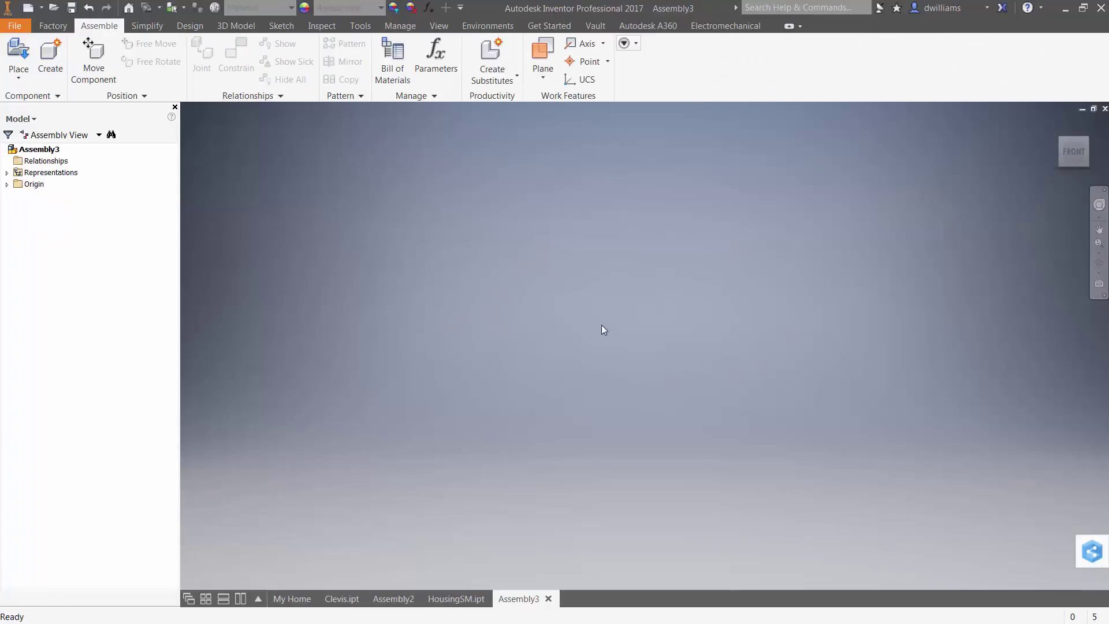
Place one instance of TopPanel.ipt in the new assembly, grounded at the origin.
{"action": "right_click", "coordinate": [601, 326]}
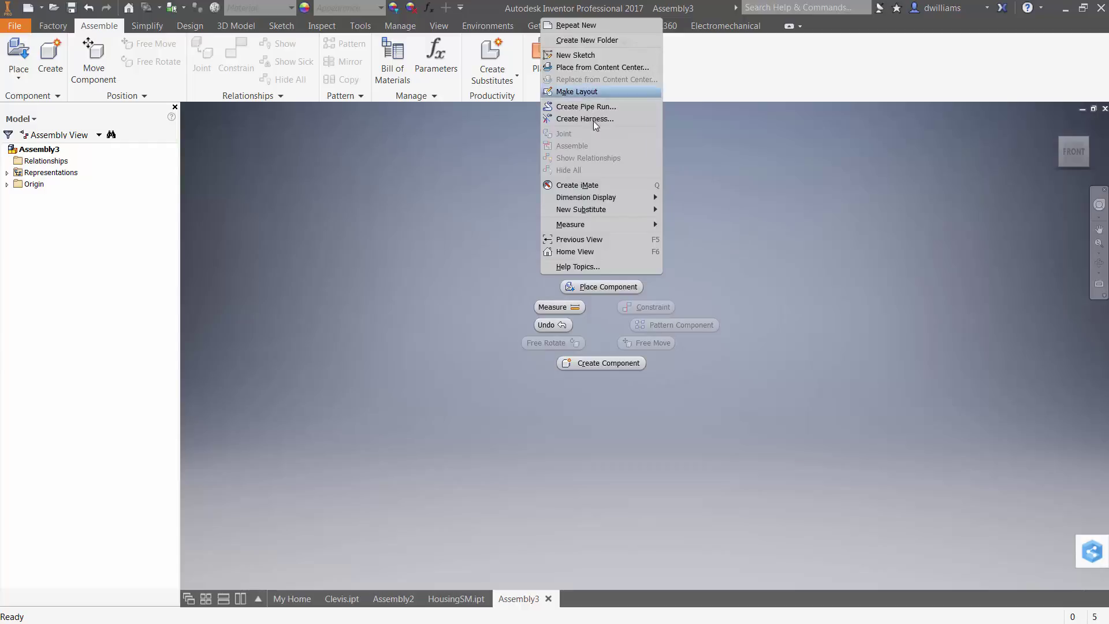
{"action": "left_click", "coordinate": [609, 288]}
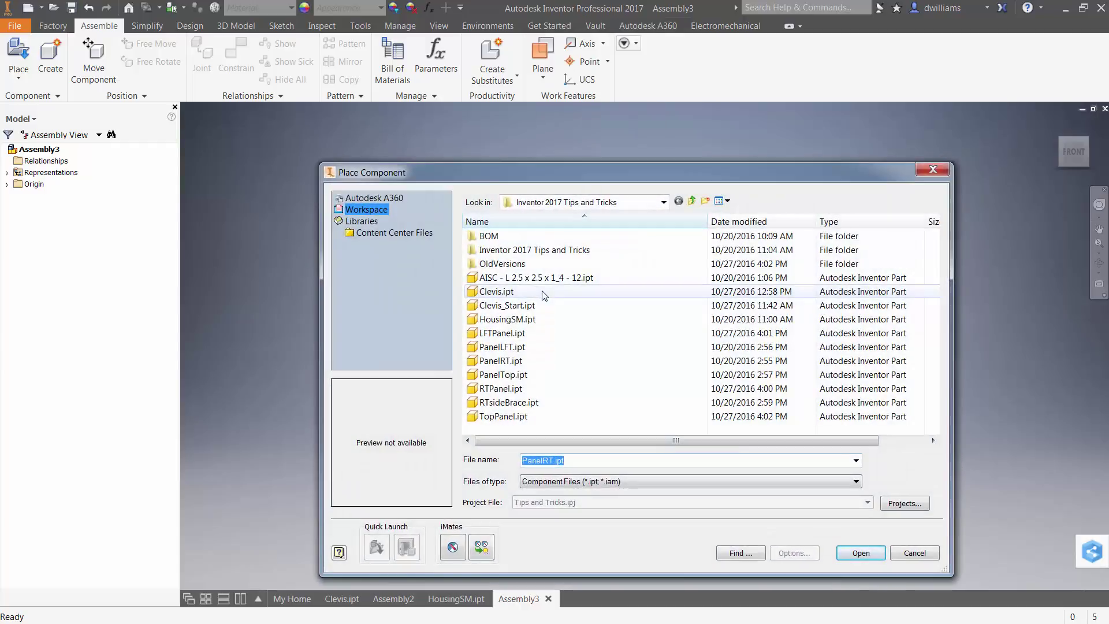
{"action": "left_click", "coordinate": [509, 417]}
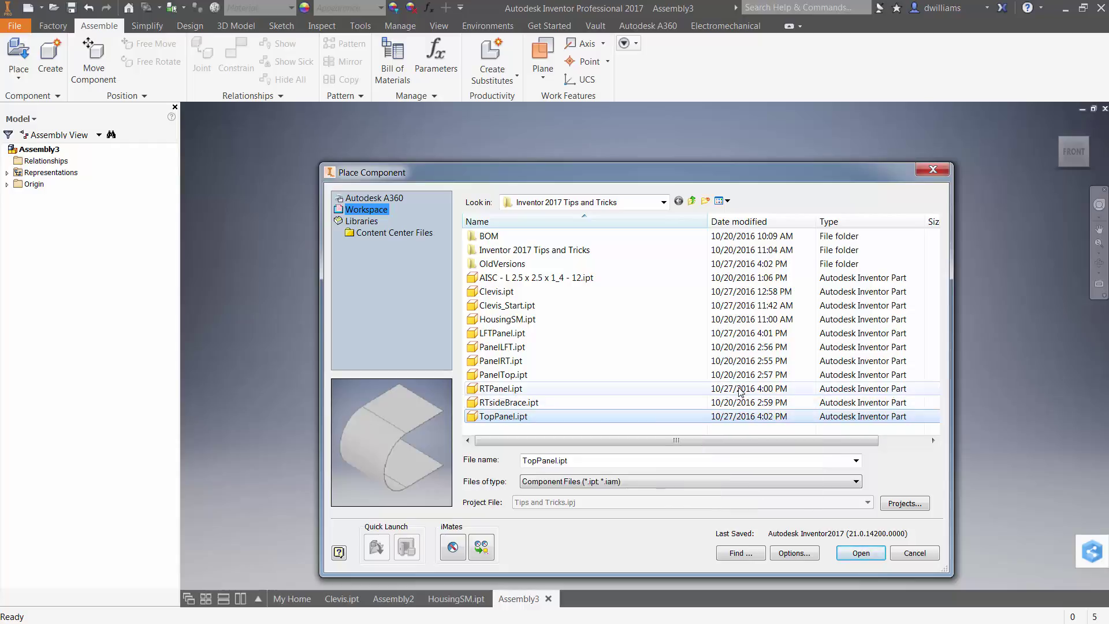
{"action": "left_click", "coordinate": [861, 554]}
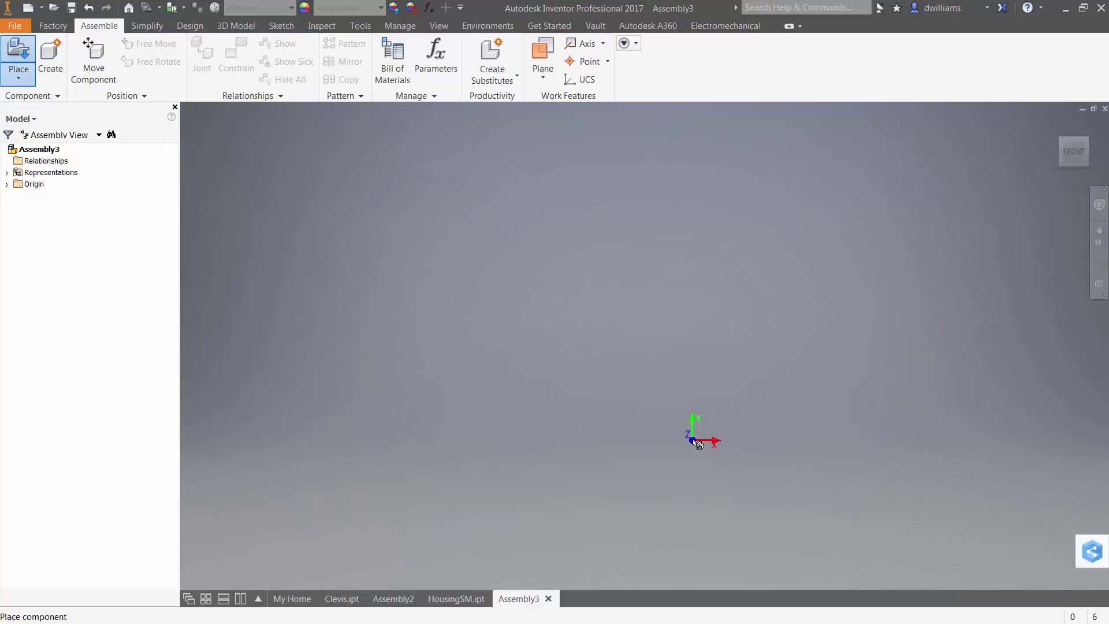
{"action": "scroll", "coordinate": [601, 345], "scroll_direction": "down", "scroll_amount": 3}
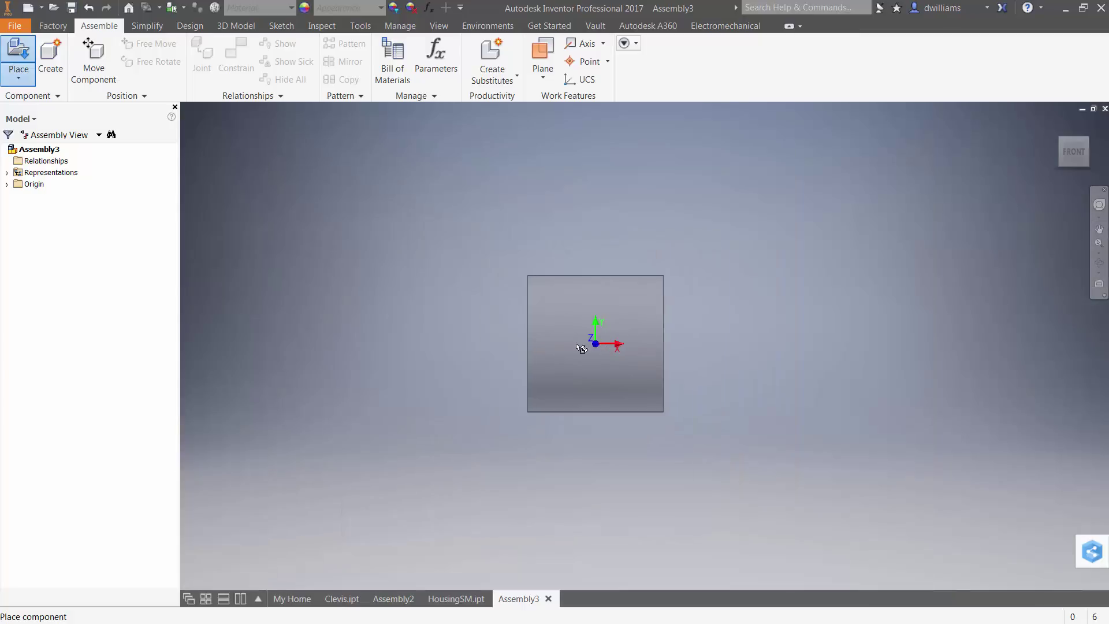
{"action": "right_click", "coordinate": [561, 341]}
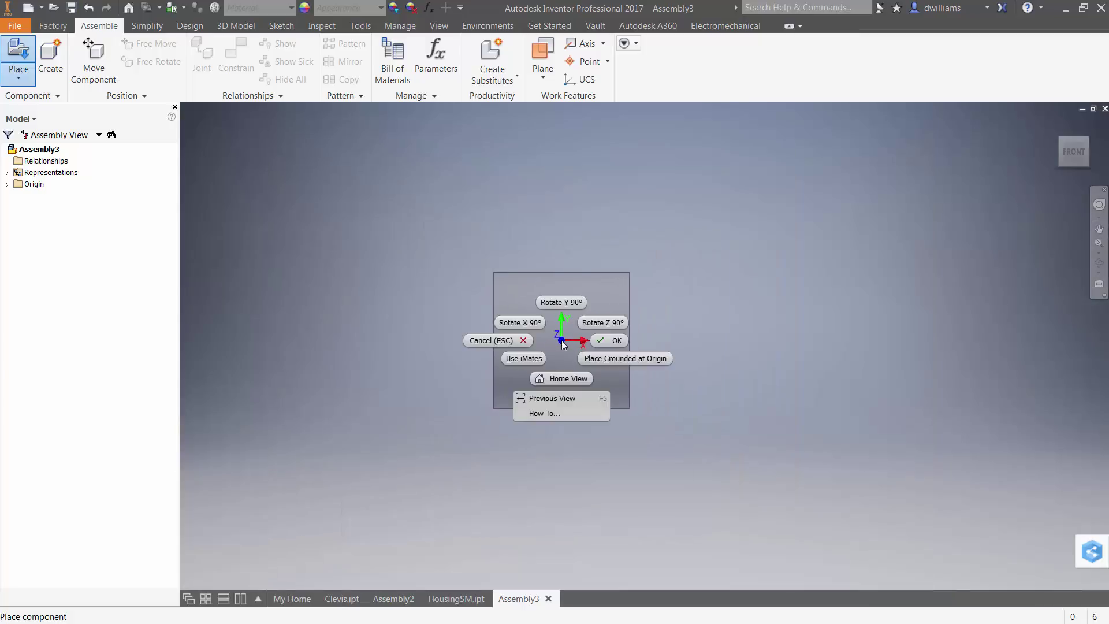
{"action": "left_click", "coordinate": [630, 359]}
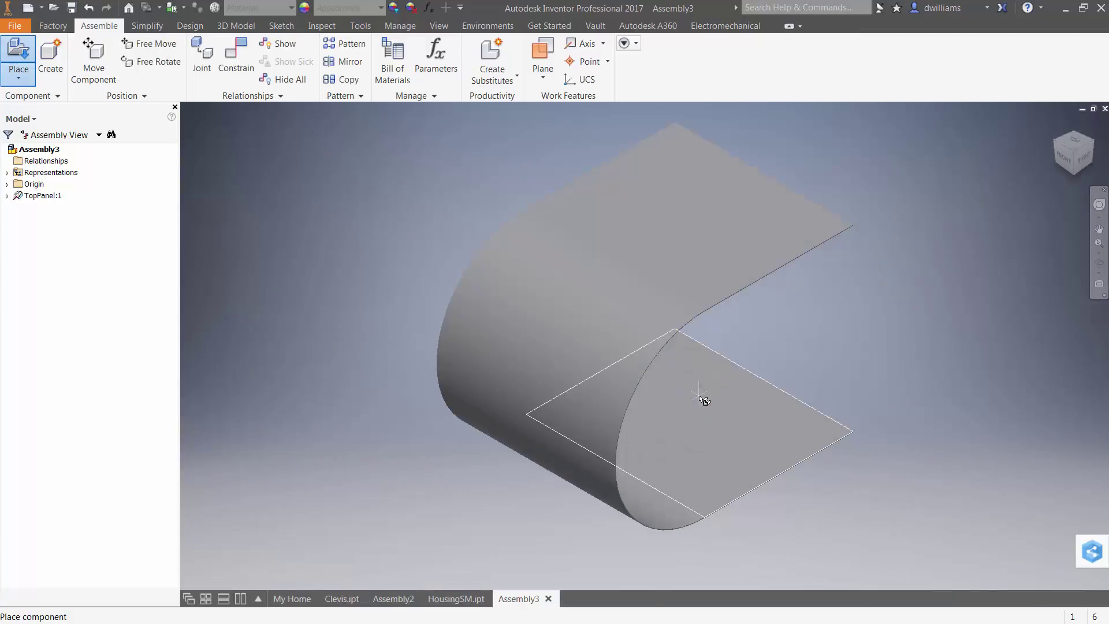
{"action": "scroll", "coordinate": [705, 401], "scroll_direction": "down", "scroll_amount": 3}
{"action": "middle_click_drag", "start_coordinate": [706, 401], "coordinate": [547, 397], "text": "shift"}
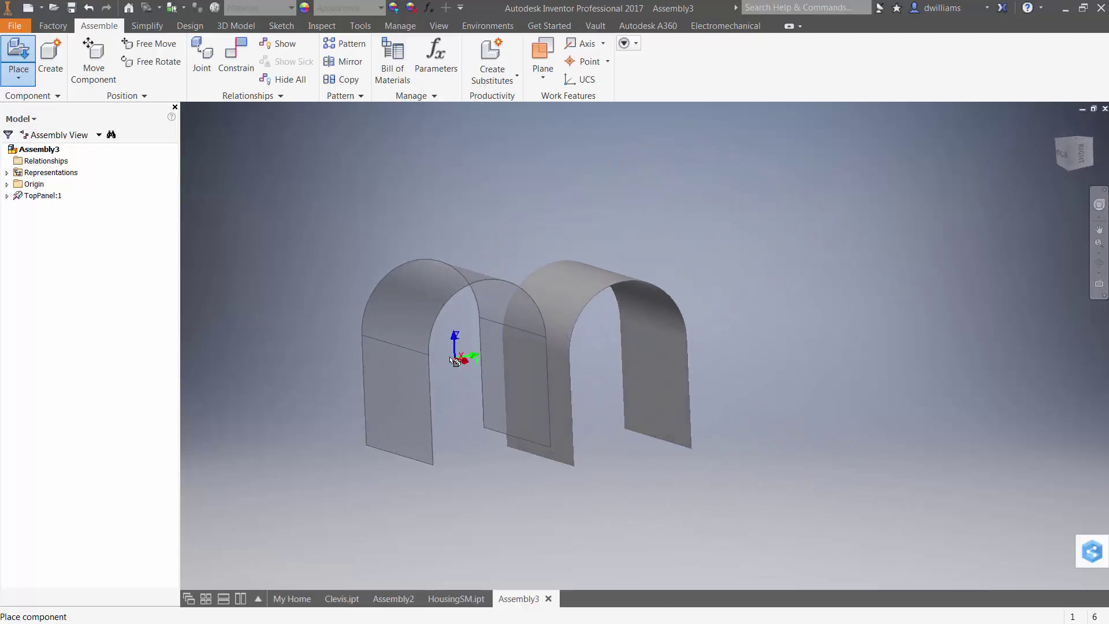
{"action": "right_click", "coordinate": [420, 353]}
{"action": "left_click", "coordinate": [465, 348]}
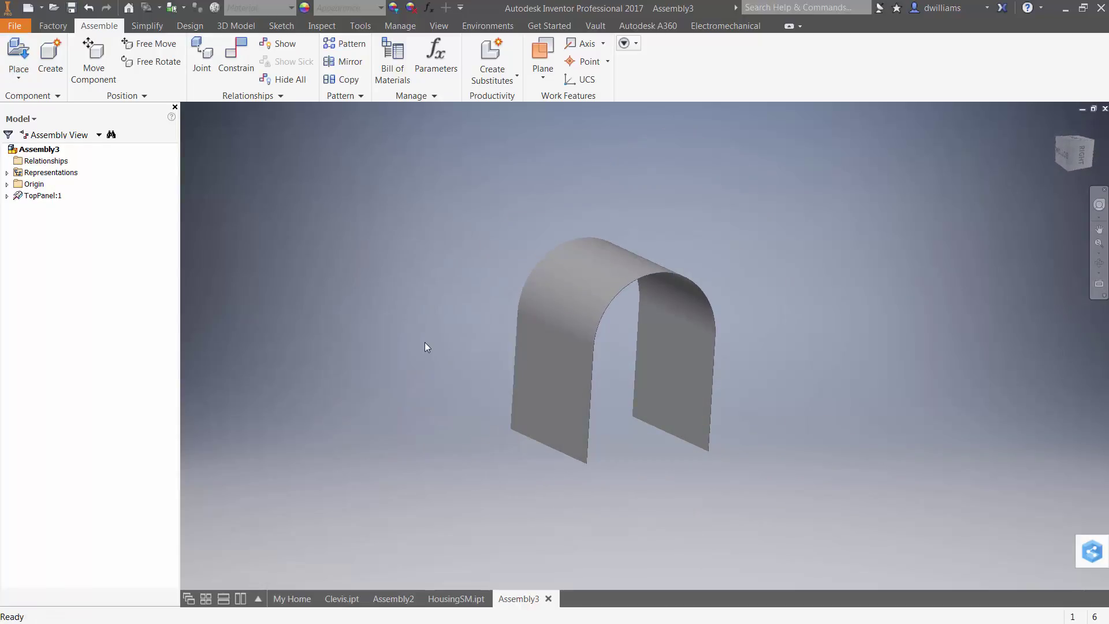
Place one instance of RTPanel.ipt in the assembly, grounded at the origin.
{"action": "right_click", "coordinate": [413, 335]}
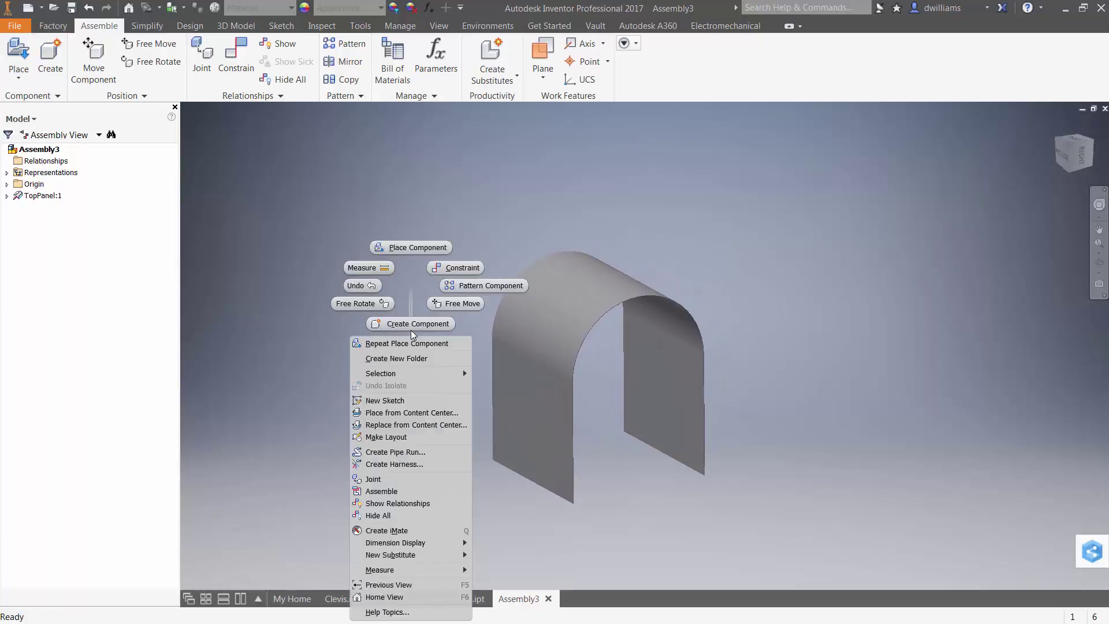
{"action": "left_click", "coordinate": [417, 246]}
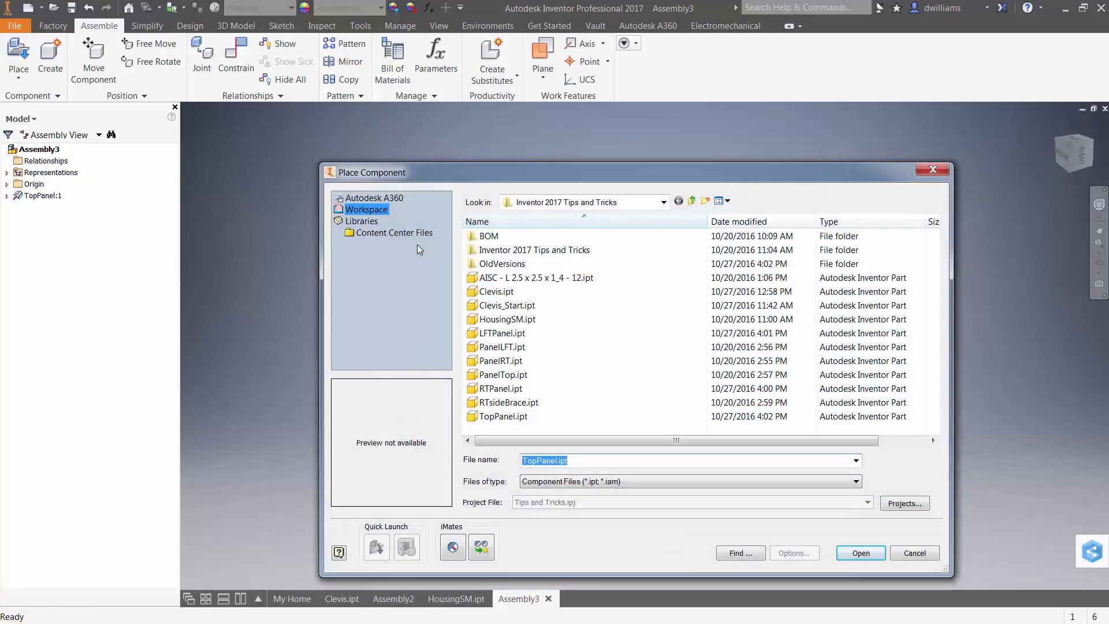
{"action": "left_click", "coordinate": [506, 389]}
{"action": "left_click", "coordinate": [855, 553]}
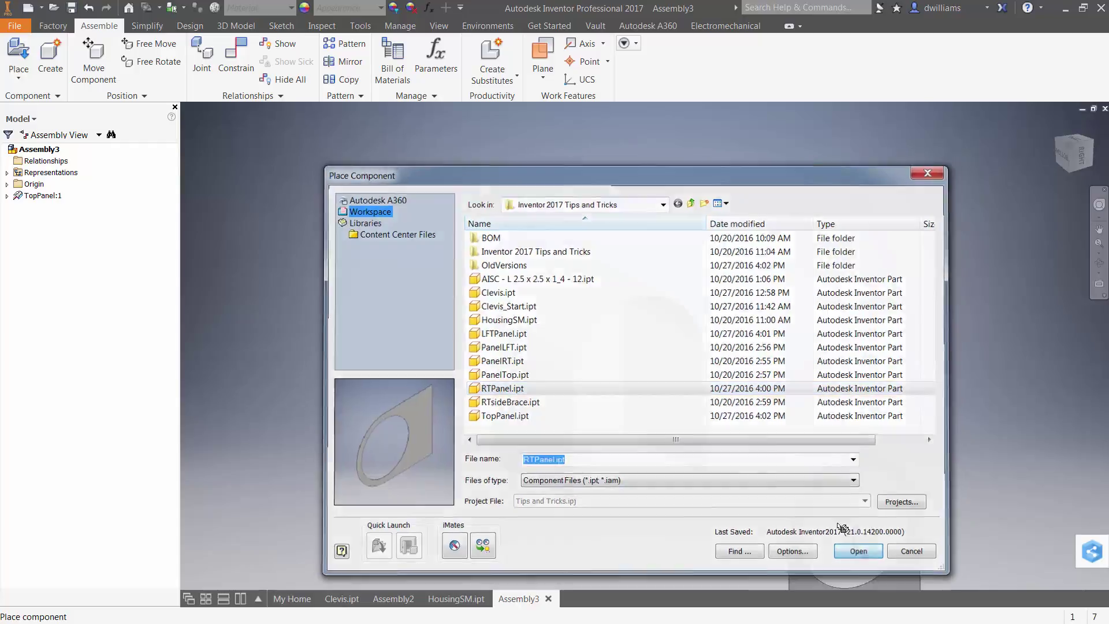
{"action": "right_click", "coordinate": [853, 391]}
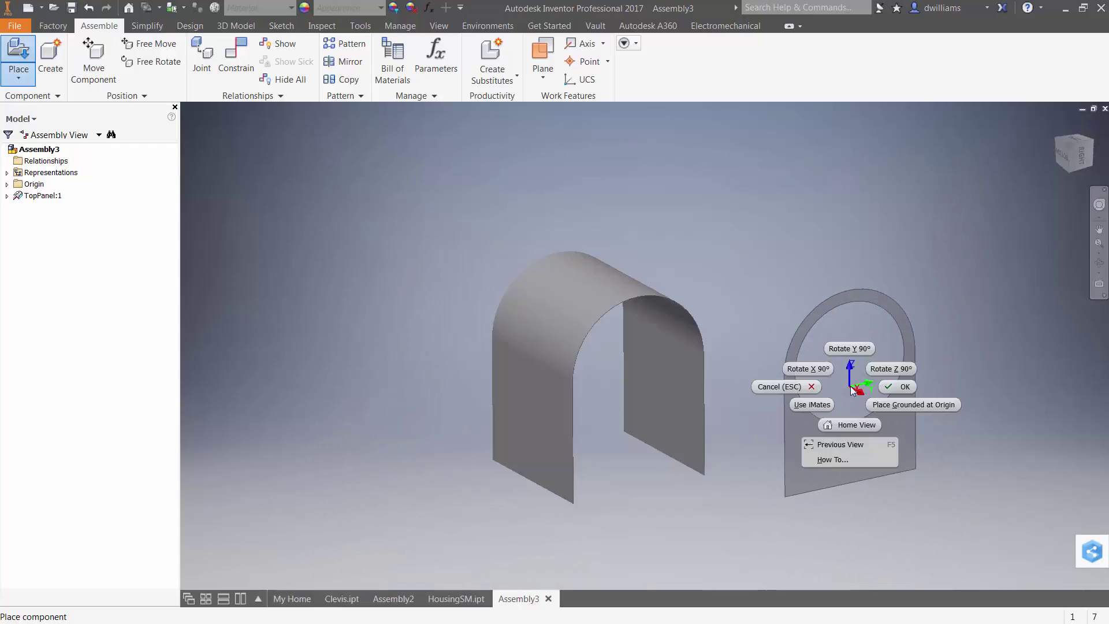
{"action": "left_click", "coordinate": [892, 406]}
{"action": "right_click", "coordinate": [846, 354]}
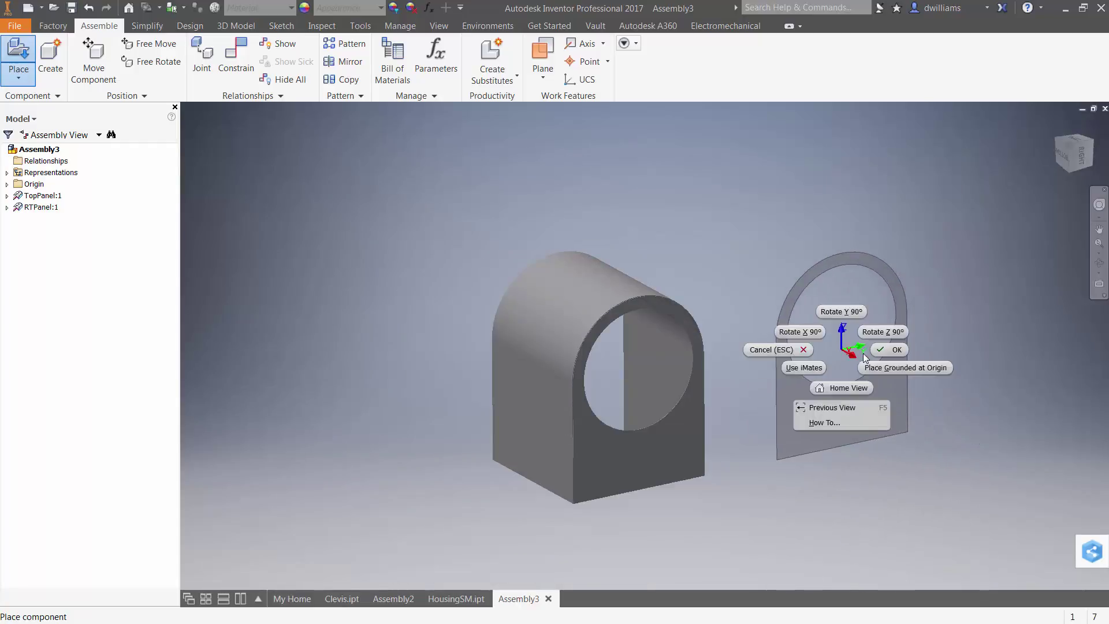
{"action": "left_click", "coordinate": [897, 351]}
Place one instance of LFTPanel.ipt in the assembly, grounded at the origin.
{"action": "right_click", "coordinate": [327, 258]}
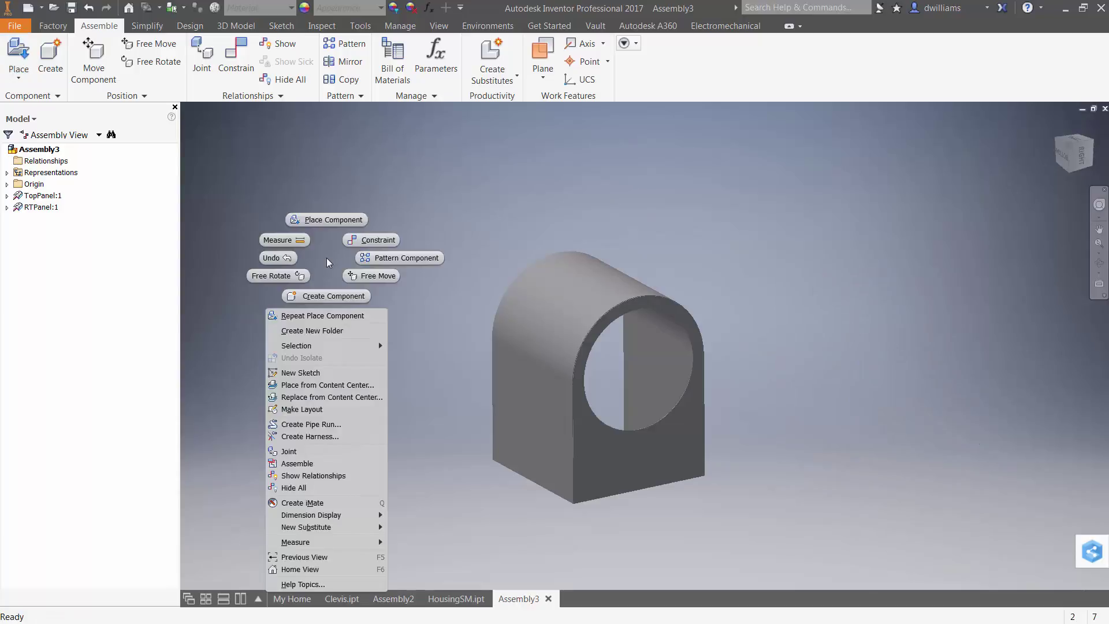
{"action": "left_click", "coordinate": [325, 221]}
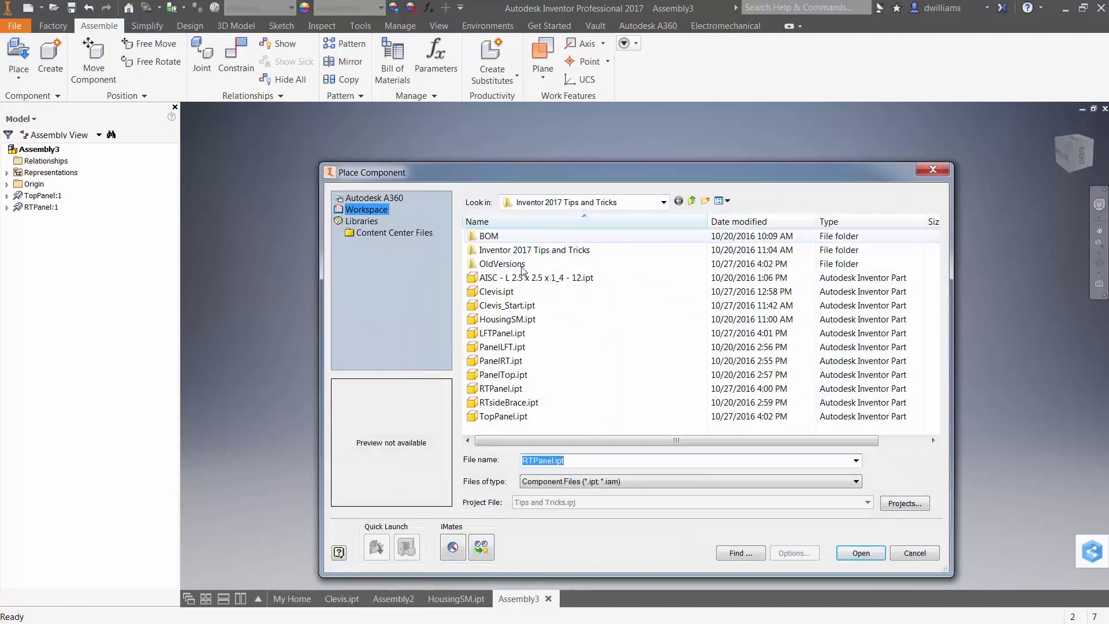
{"action": "left_click", "coordinate": [513, 333]}
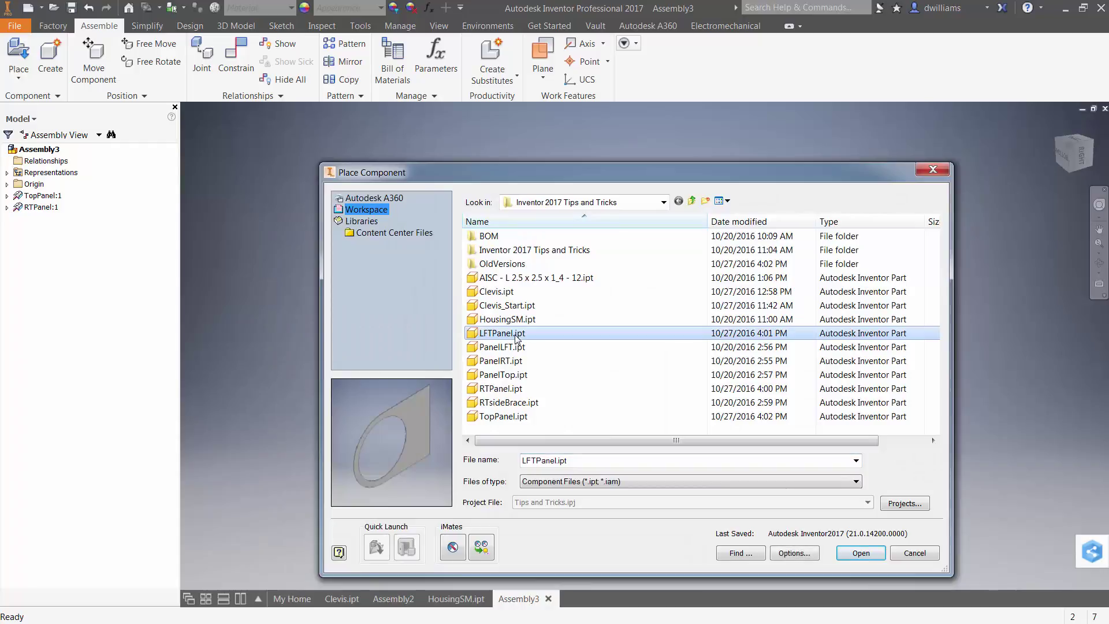
{"action": "left_click", "coordinate": [860, 553]}
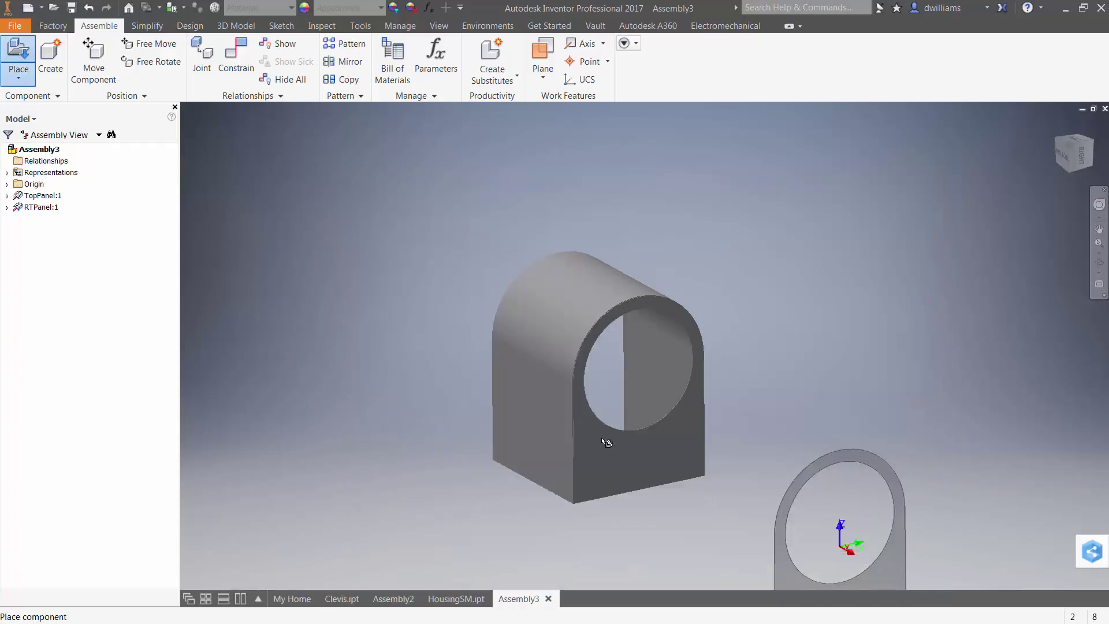
{"action": "right_click", "coordinate": [374, 309]}
{"action": "left_click", "coordinate": [411, 325]}
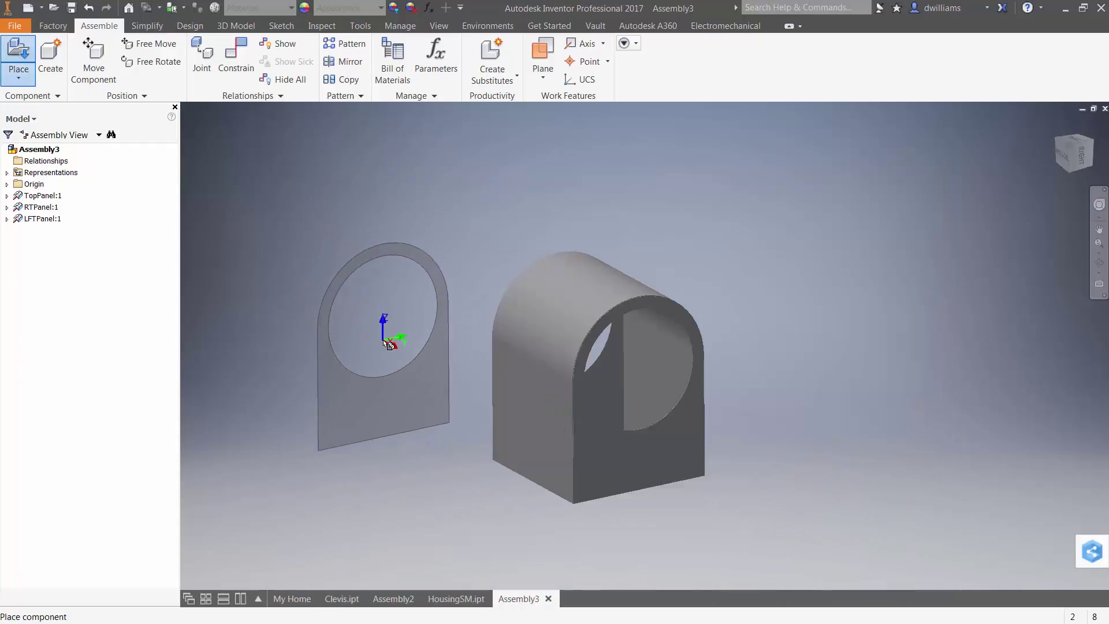
{"action": "key", "text": "Escape"}
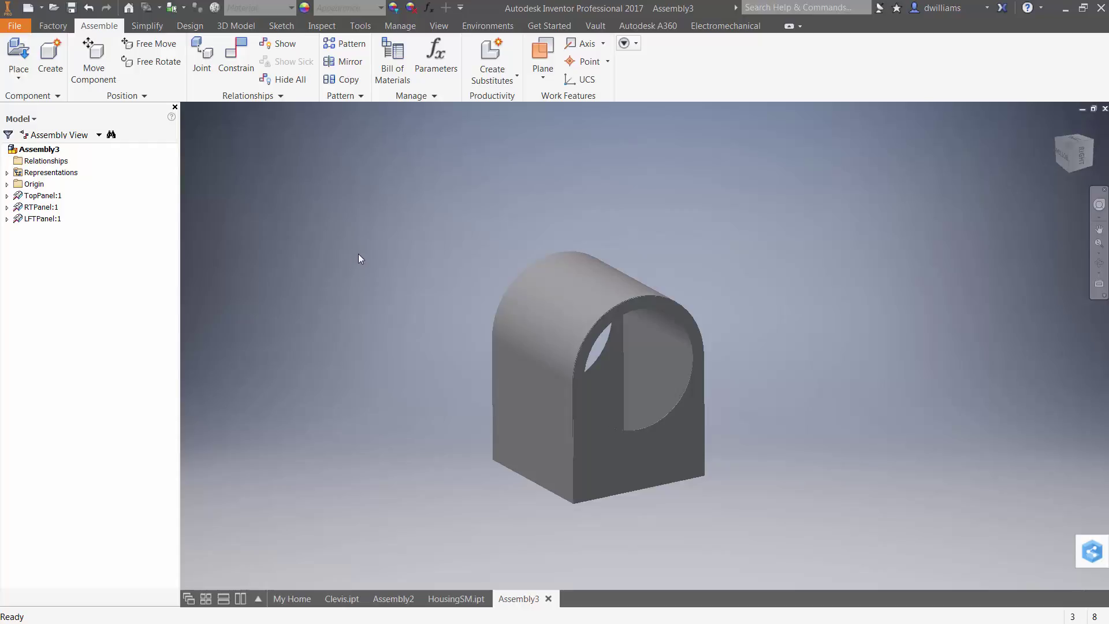
Choose an ANSI L equal angle from the Content Center as custom, with designation L 2 x 2 x 3/16 and length 12 inches.
{"action": "right_click", "coordinate": [336, 241]}
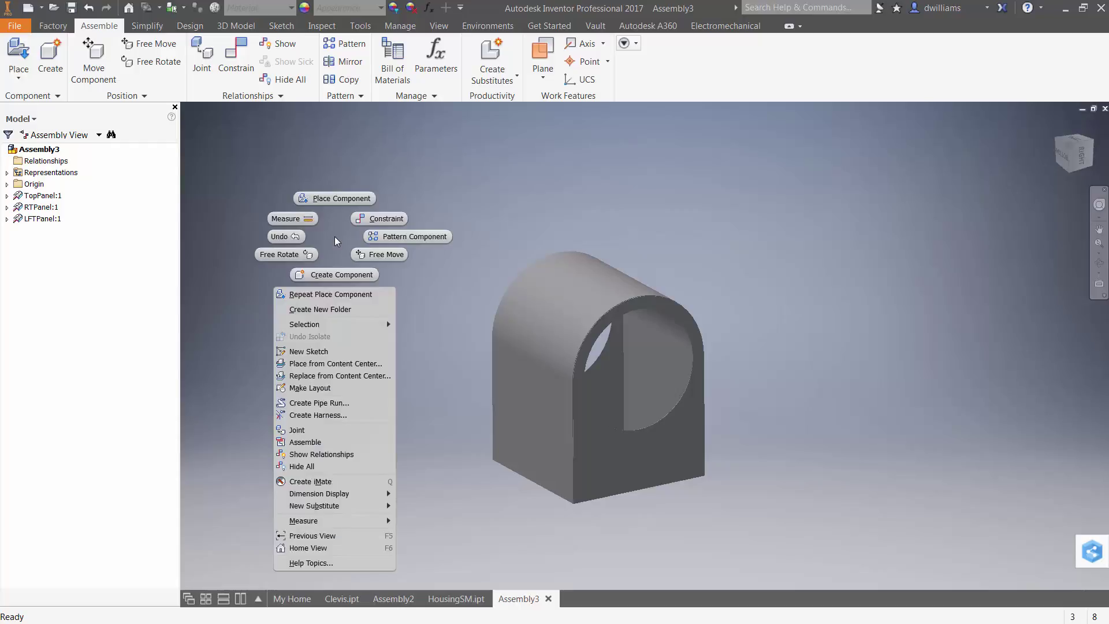
{"action": "left_click", "coordinate": [349, 365]}
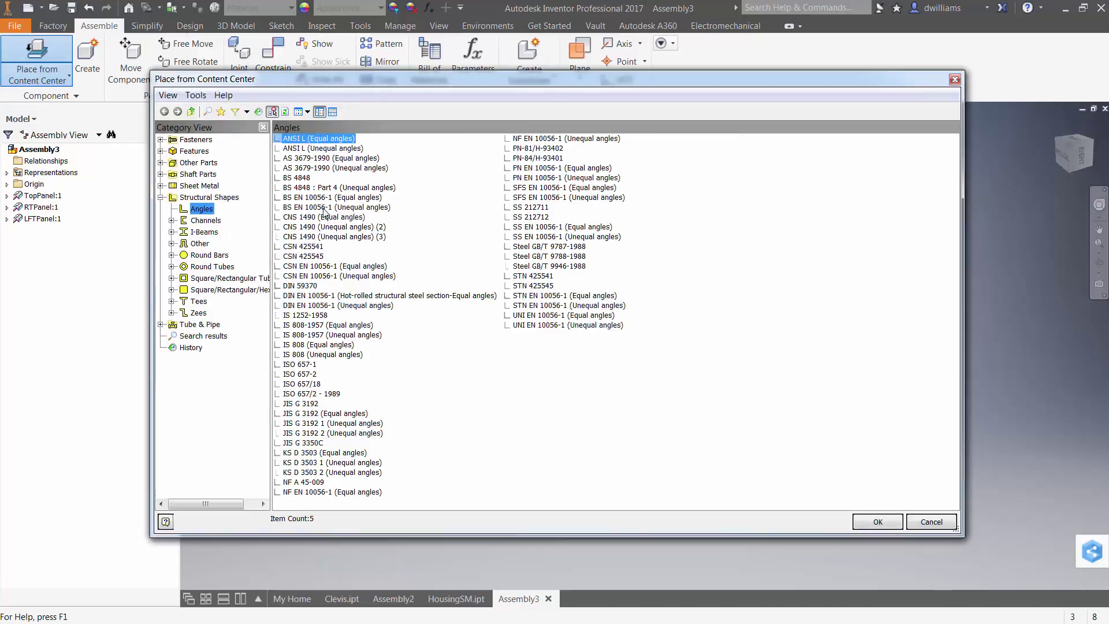
{"action": "double_click", "coordinate": [327, 139]}
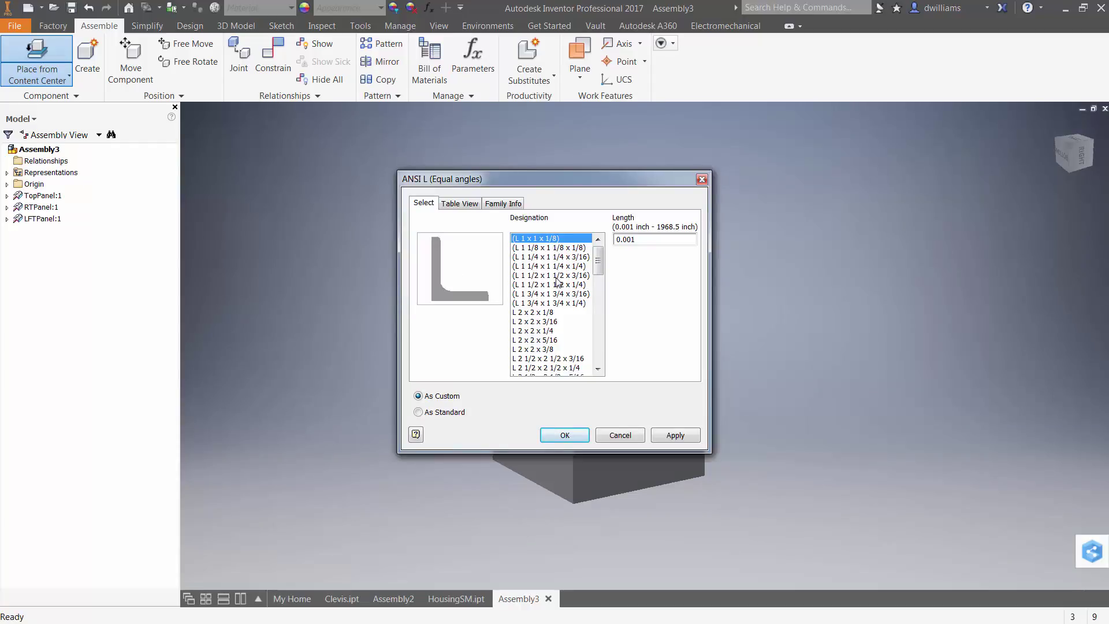
{"action": "left_click", "coordinate": [542, 322]}
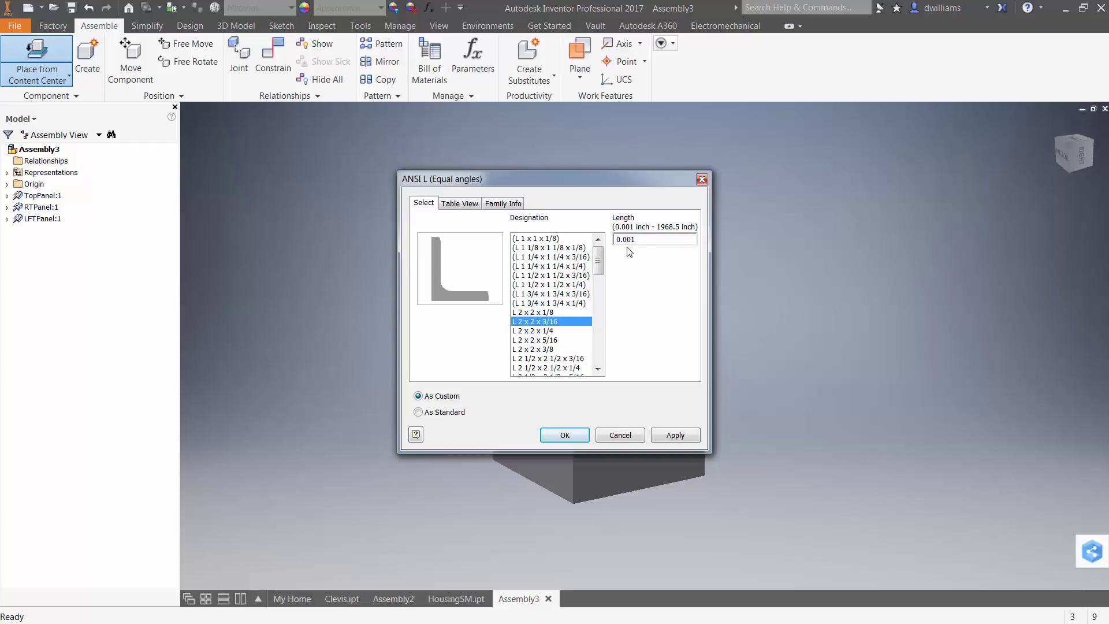
{"action": "double_click", "coordinate": [647, 238]}
{"action": "type", "text": "12"}
{"action": "left_click", "coordinate": [564, 436]}
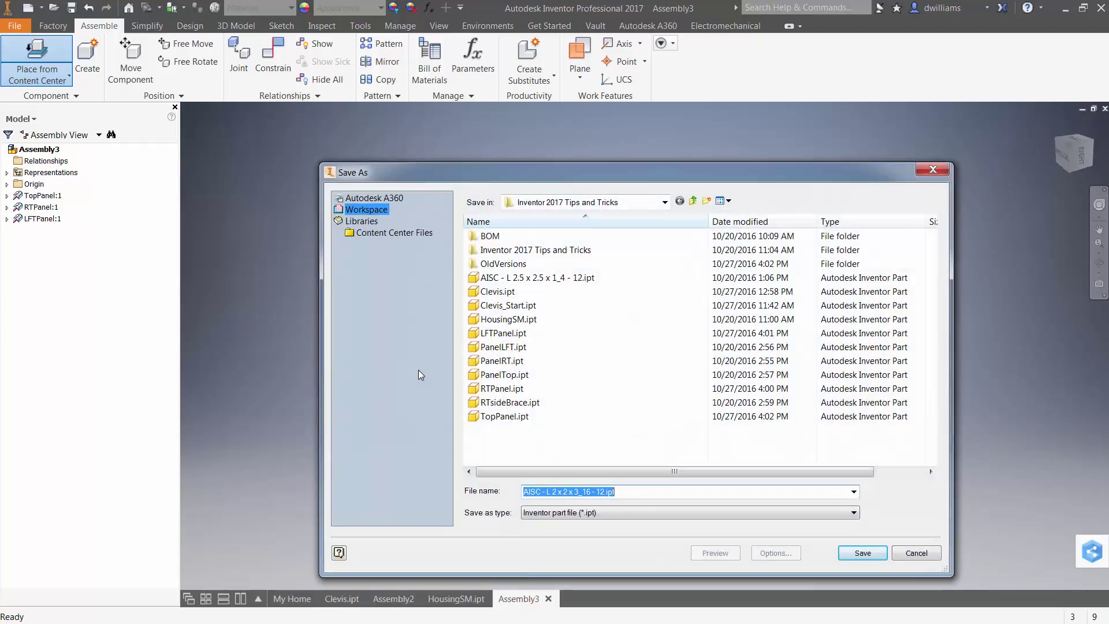
Save the custom angle as BraceFront.ipt and place one instance of it beside the housing panels.
{"action": "left_click", "coordinate": [606, 492]}
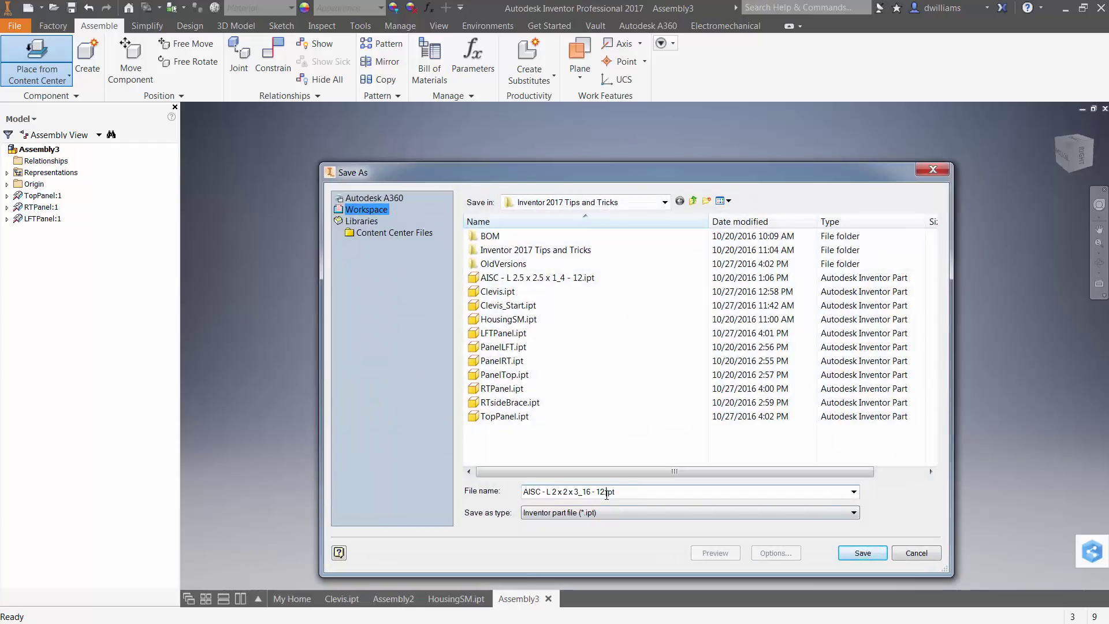
{"action": "left_click_drag", "start_coordinate": [570, 492], "coordinate": [355, 500]}
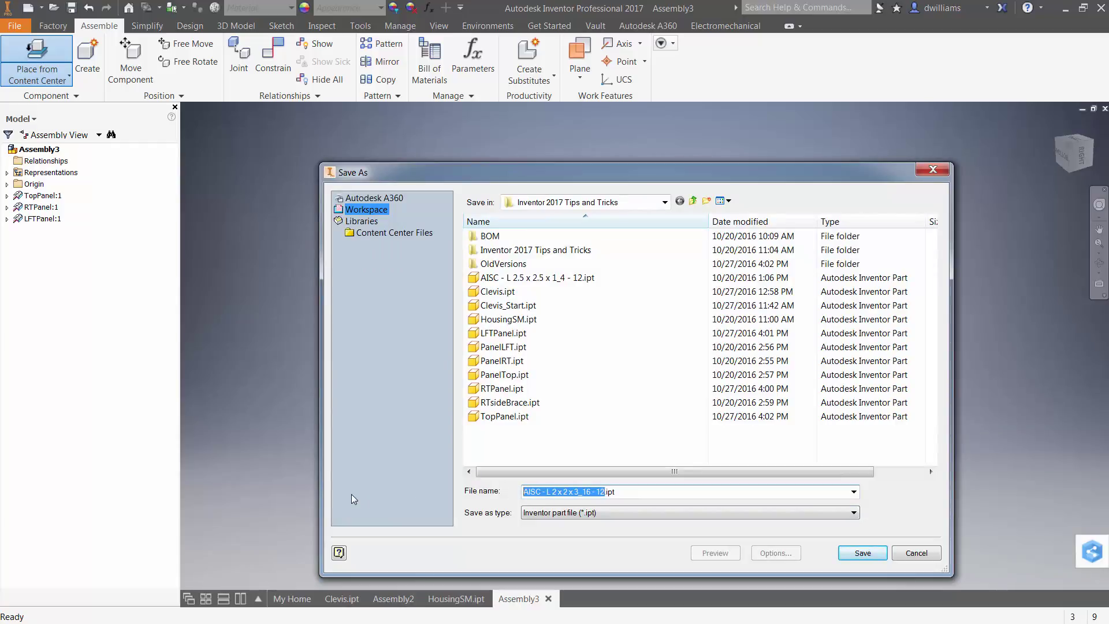
{"action": "type", "text": "BraceFront"}
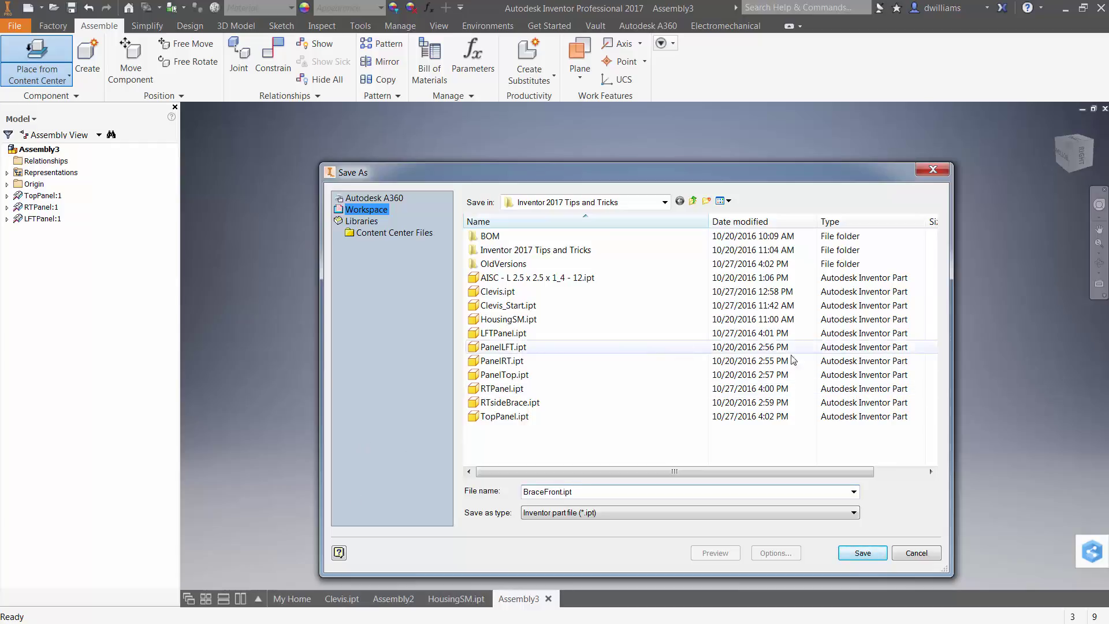
{"action": "left_click", "coordinate": [860, 554]}
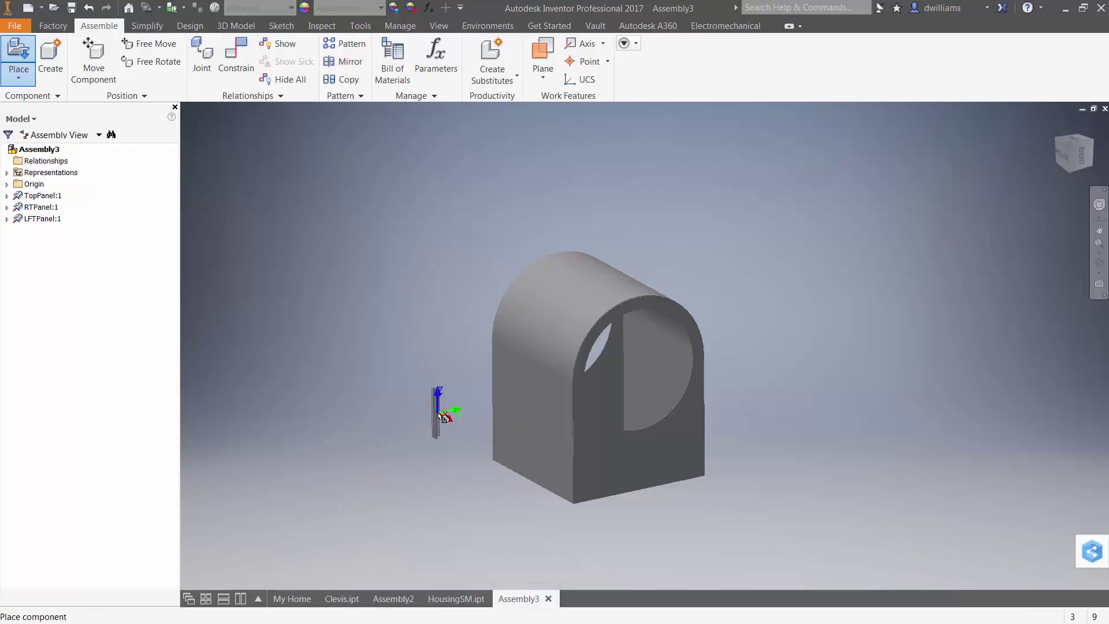
{"action": "left_click", "coordinate": [437, 414]}
{"action": "right_click", "coordinate": [352, 362]}
{"action": "left_click", "coordinate": [396, 360]}
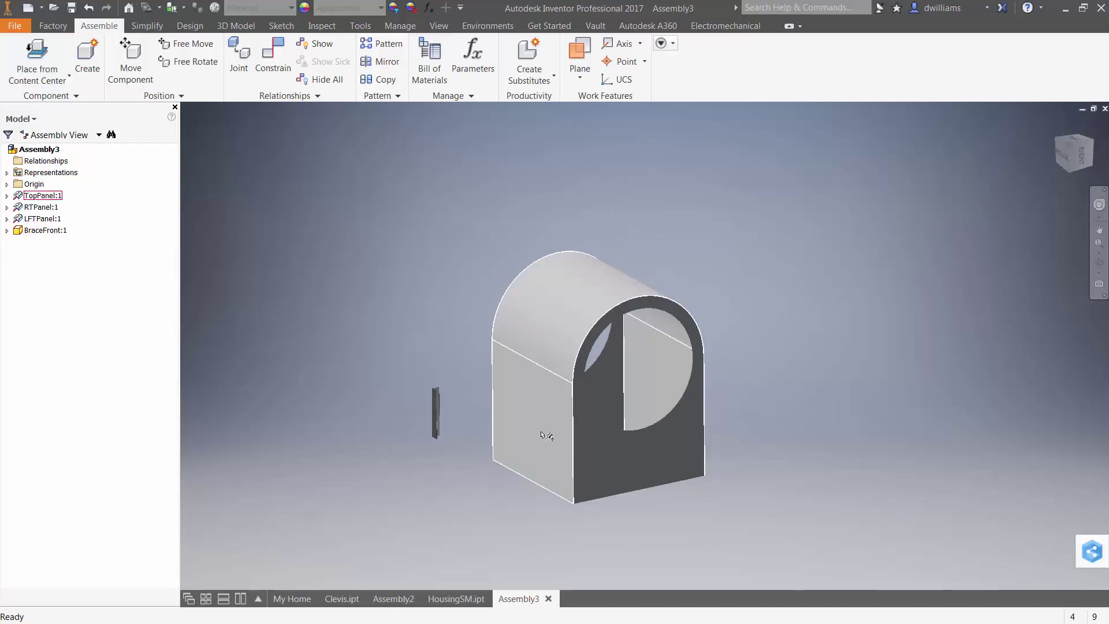
Switch to HousingSM.ipt and bring up the available commands for its base feature, Extrusion1.
{"action": "left_click", "coordinate": [463, 599]}
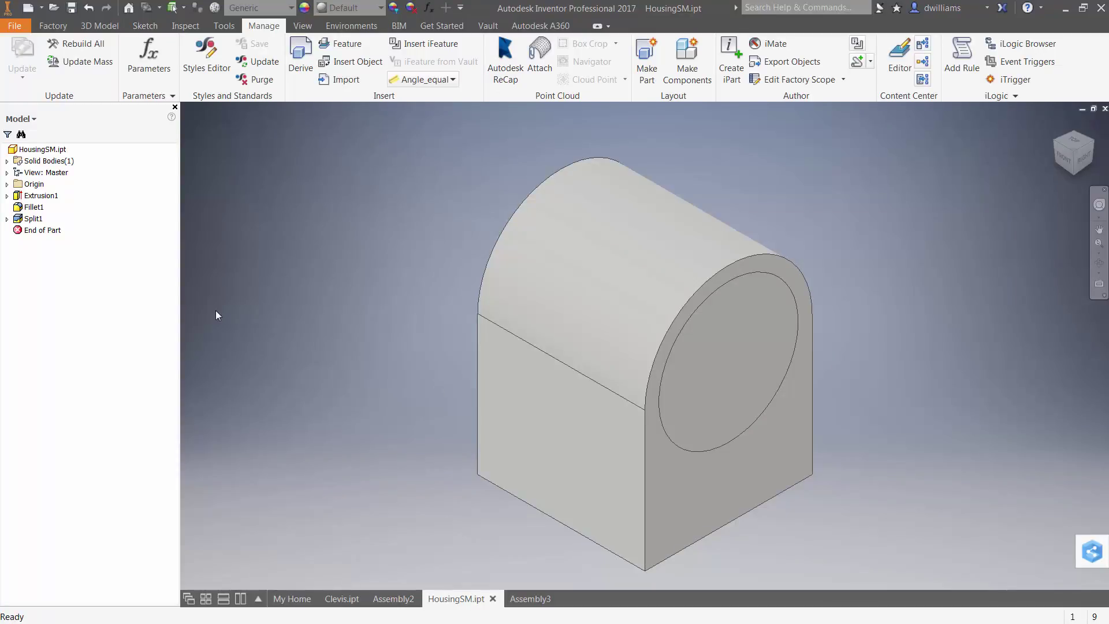
{"action": "right_click", "coordinate": [52, 199]}
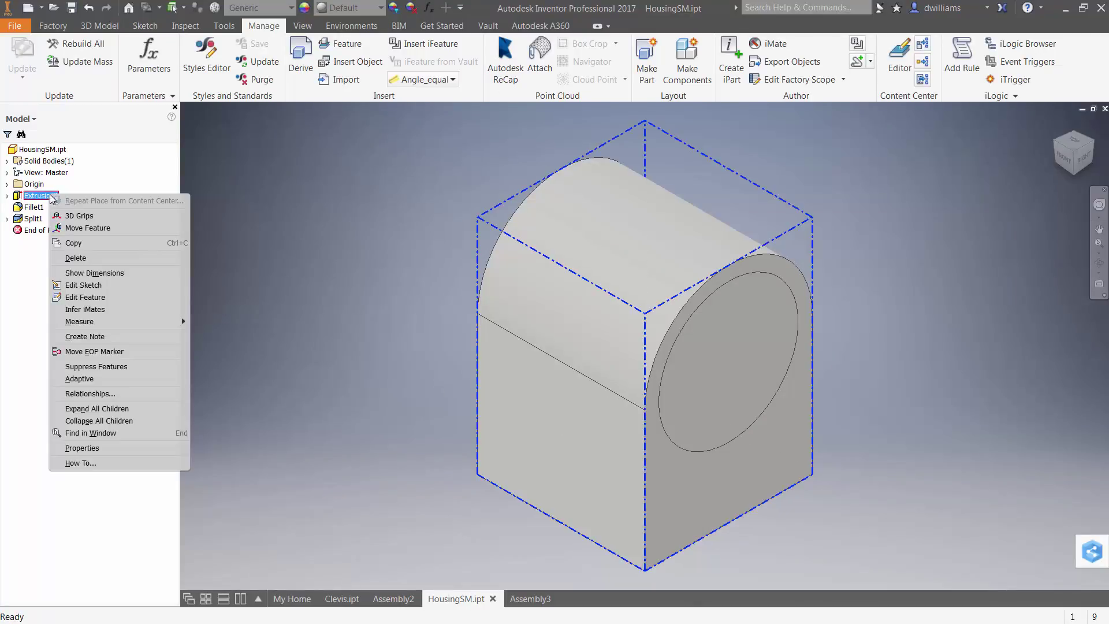
Open the sketch of the base extrusion in HousingSM.ipt, check its Width and Depth dimensions, and finish the sketch.
{"action": "left_click", "coordinate": [83, 285]}
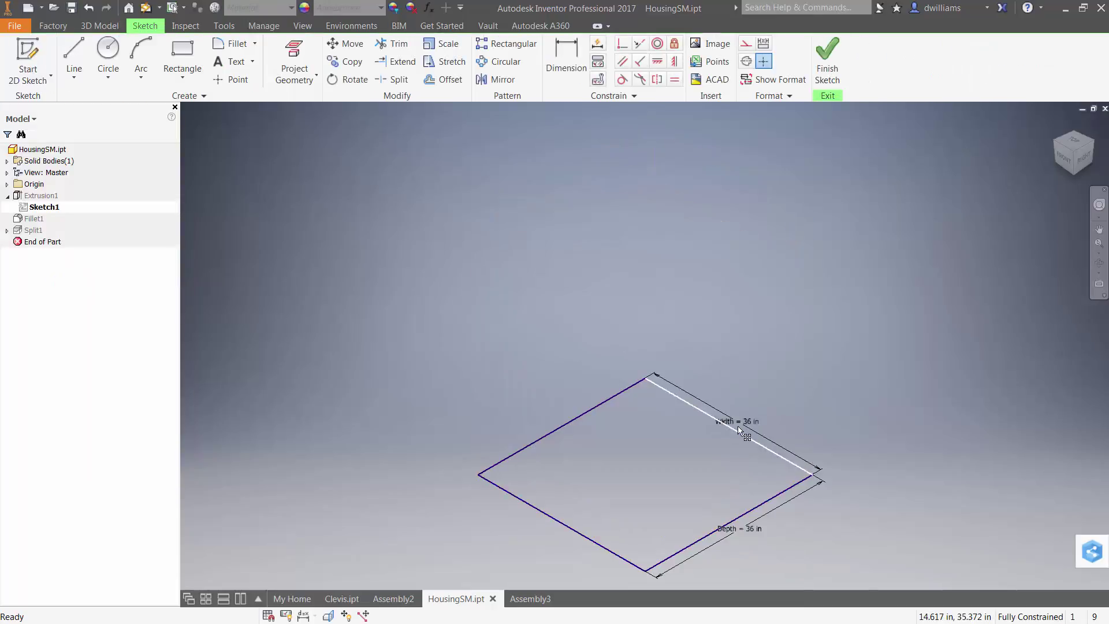
{"action": "left_click", "coordinate": [730, 422]}
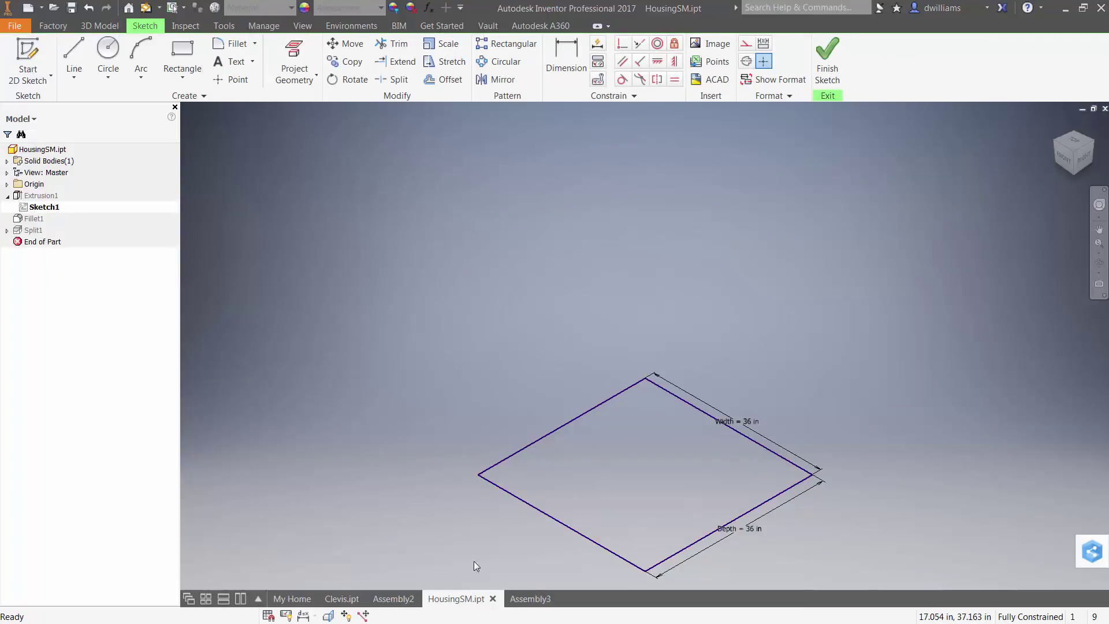
{"action": "right_click", "coordinate": [414, 399]}
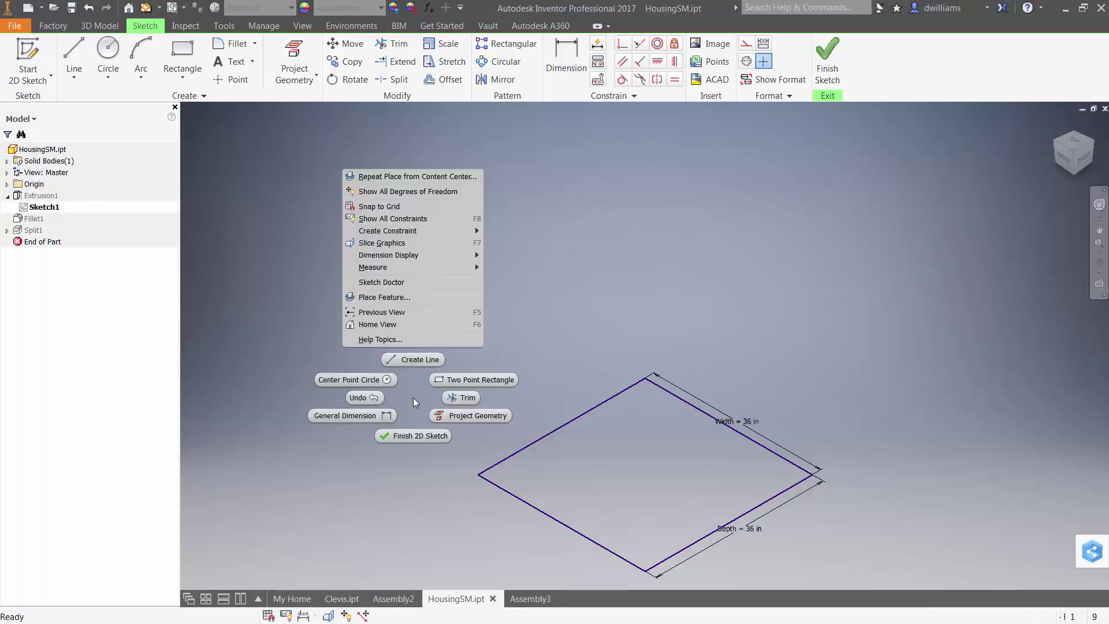
{"action": "left_click", "coordinate": [417, 437]}
Switch to Assembly3, edit the BraceFront part in place and open its parameters table.
{"action": "left_click", "coordinate": [530, 599]}
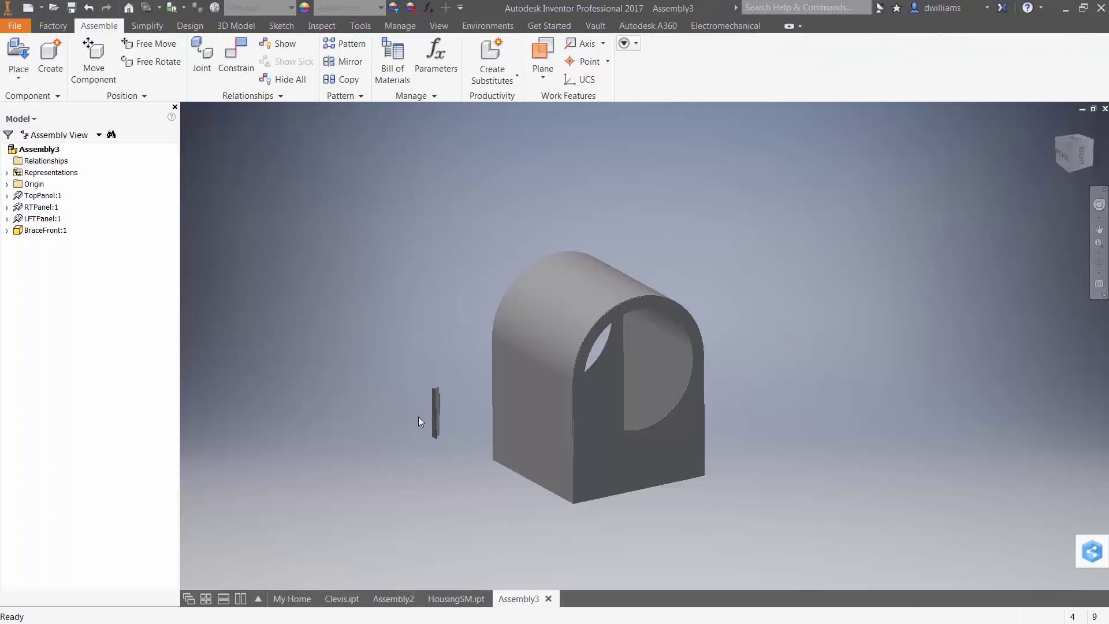
{"action": "double_click", "coordinate": [435, 424]}
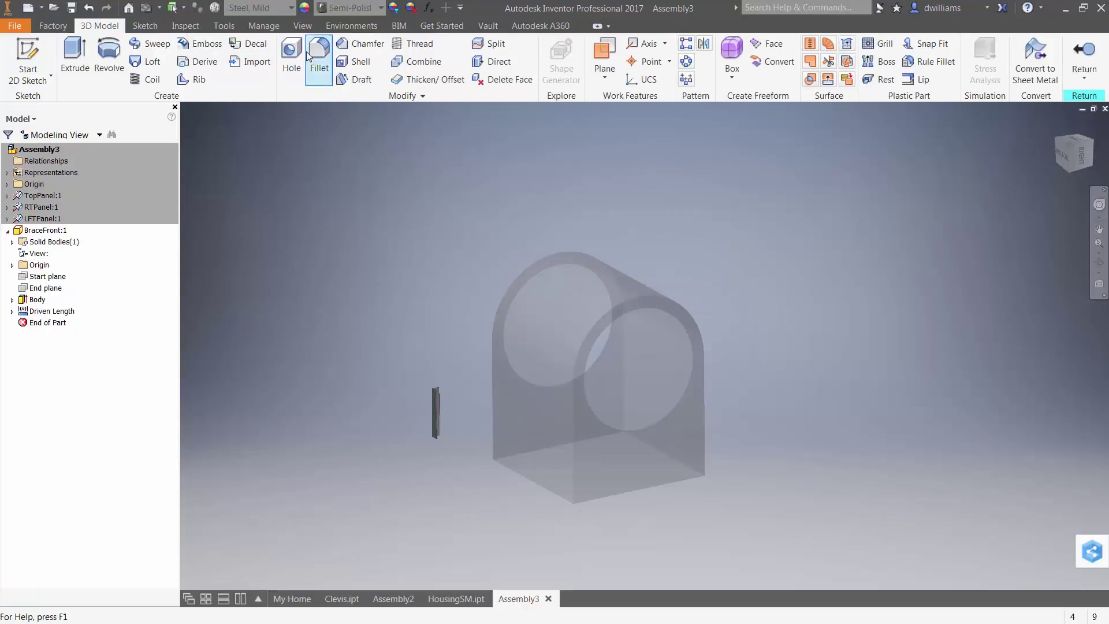
{"action": "left_click", "coordinate": [264, 26]}
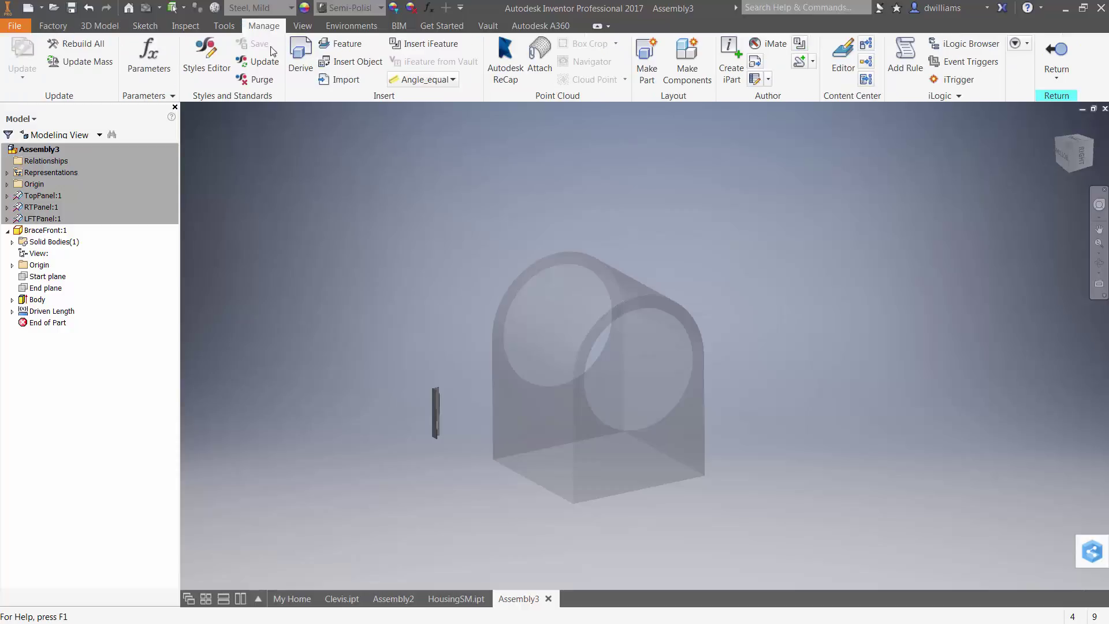
{"action": "left_click", "coordinate": [151, 58]}
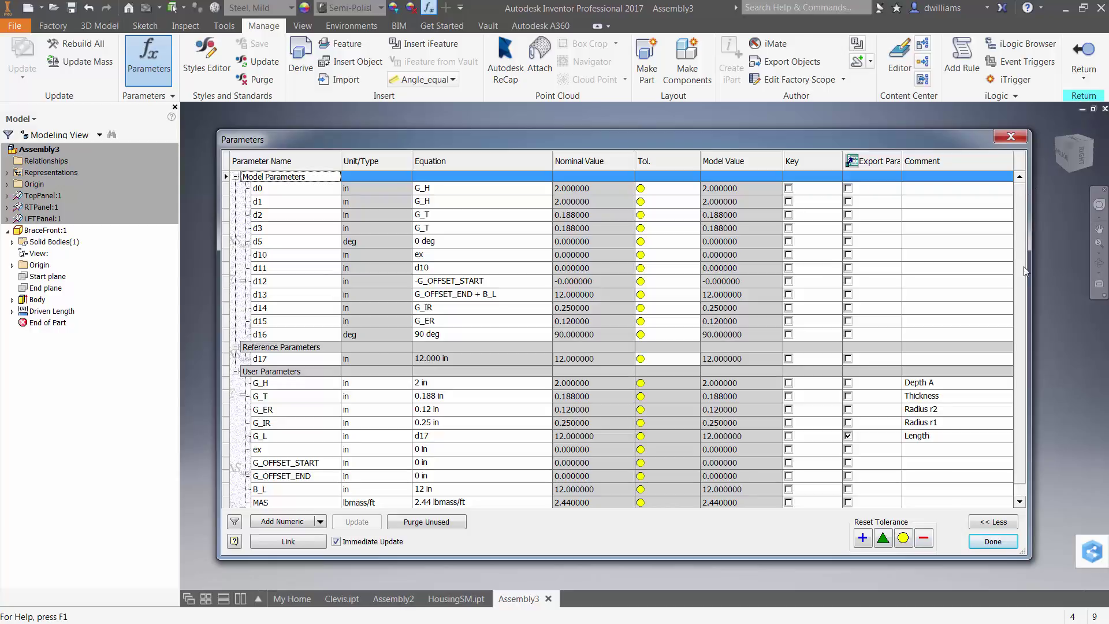
{"action": "scroll", "coordinate": [1024, 293], "scroll_direction": "down", "scroll_amount": 1}
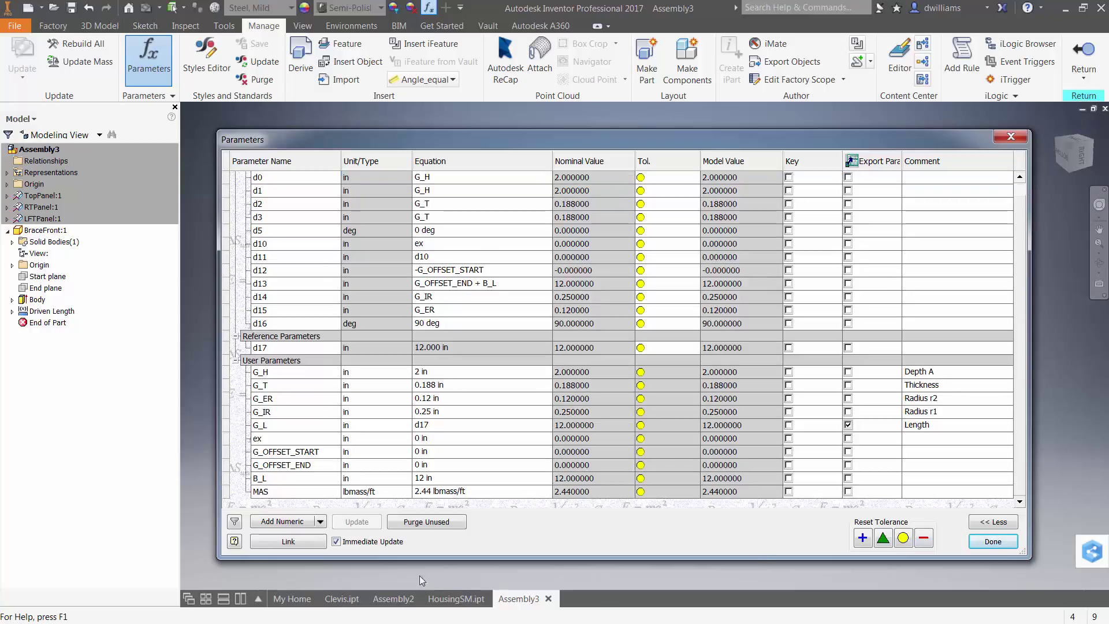
Start linking external parameters to the brace, choosing the Inventor part file HousingSM.ipt as the source.
{"action": "left_click", "coordinate": [299, 541]}
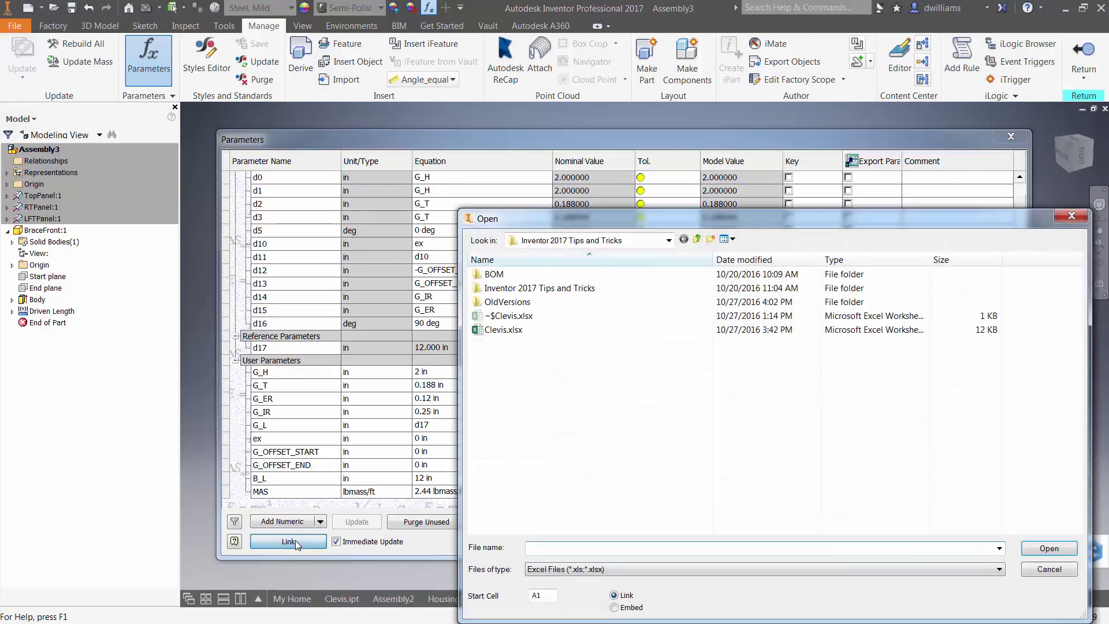
{"action": "left_click", "coordinate": [613, 568]}
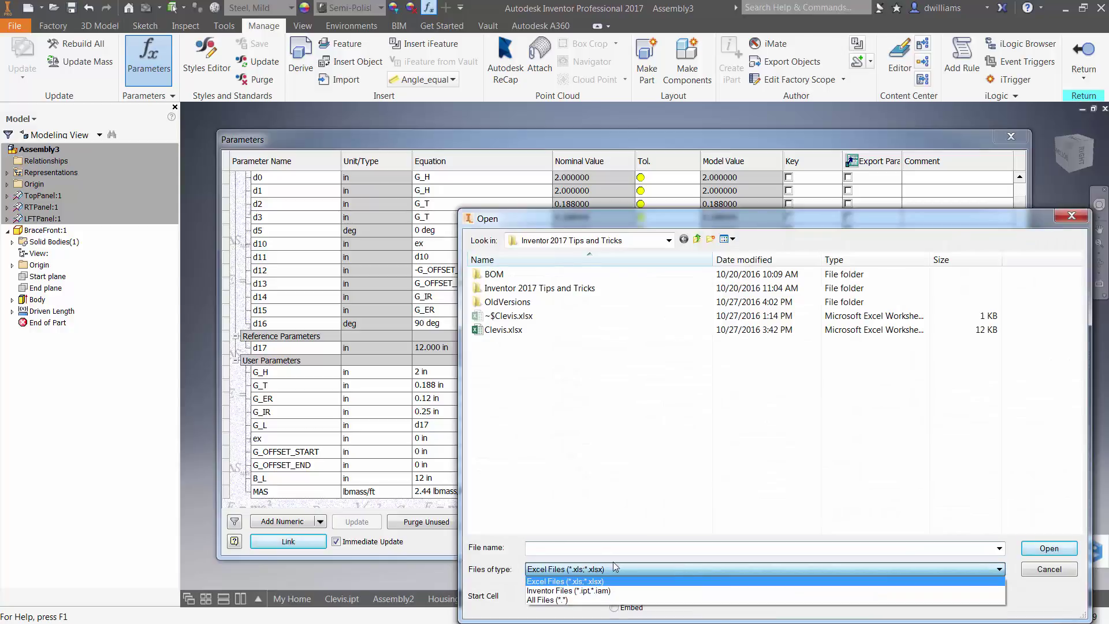
{"action": "left_click", "coordinate": [582, 595]}
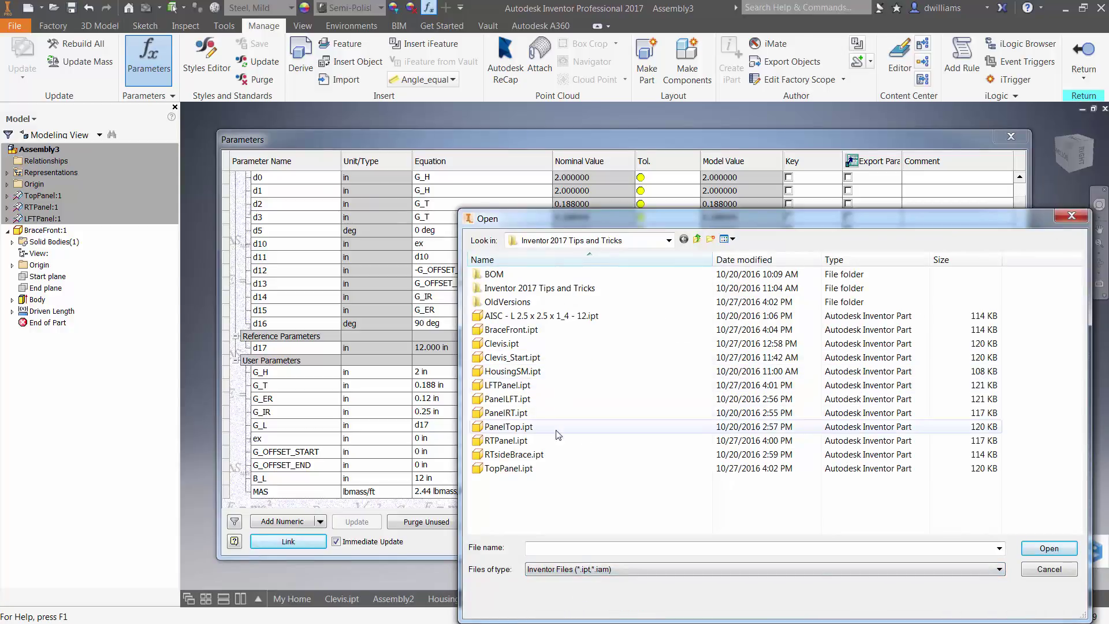
{"action": "left_click", "coordinate": [527, 375]}
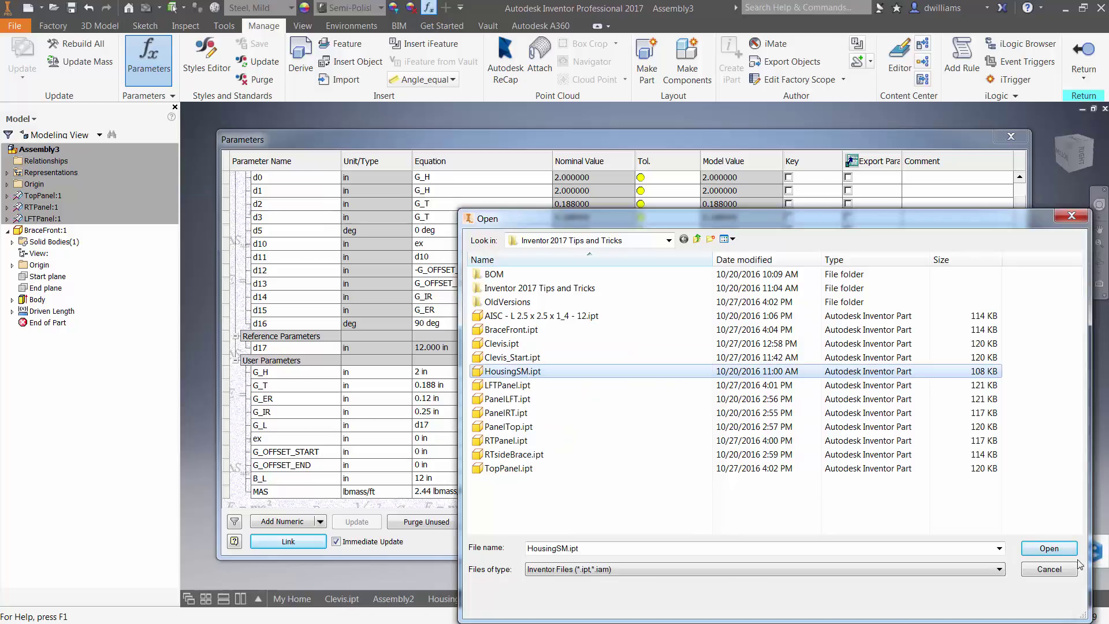
{"action": "left_click", "coordinate": [1042, 549]}
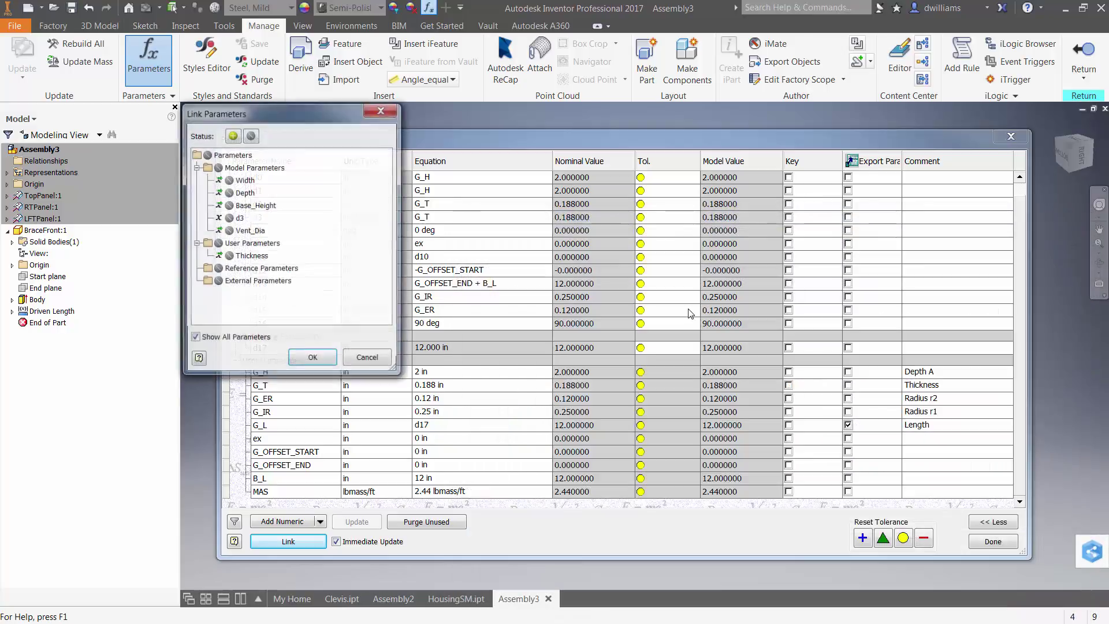
Include only the Width model parameter from HousingSM.ipt in the link, leaving Thickness excluded.
{"action": "left_click", "coordinate": [254, 270]}
{"action": "left_click", "coordinate": [238, 256]}
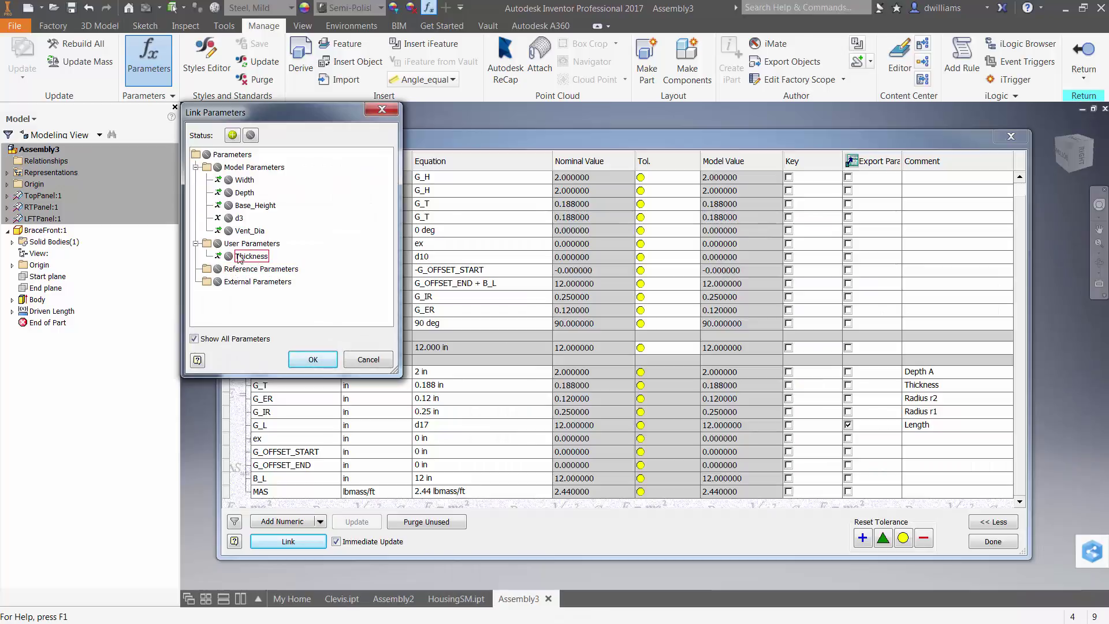
{"action": "left_click", "coordinate": [228, 257]}
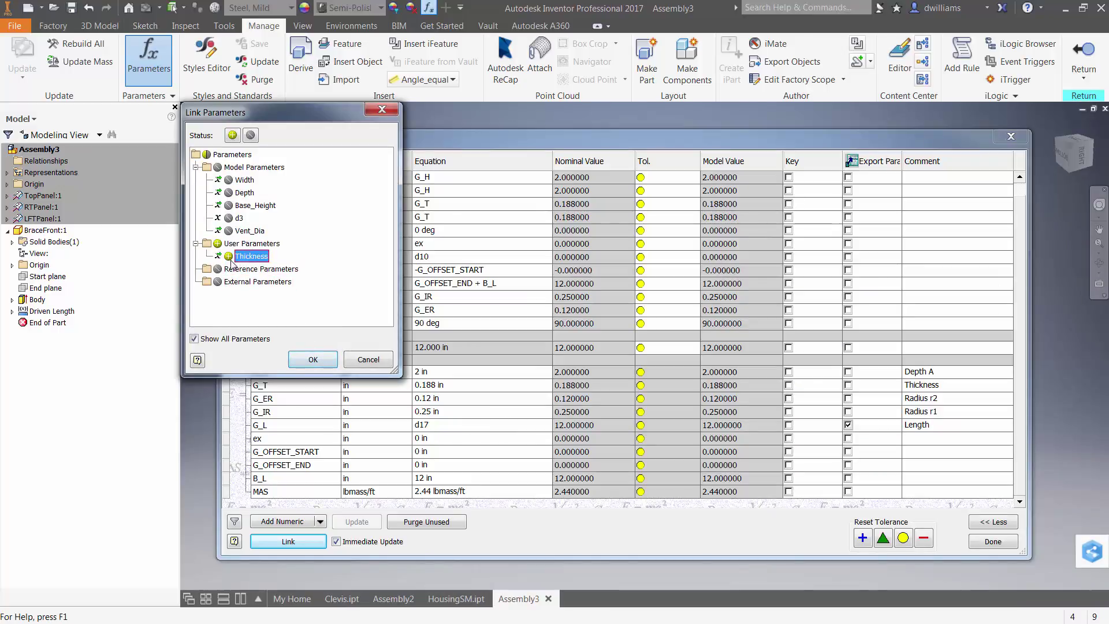
{"action": "left_click", "coordinate": [228, 257]}
{"action": "left_click", "coordinate": [229, 181]}
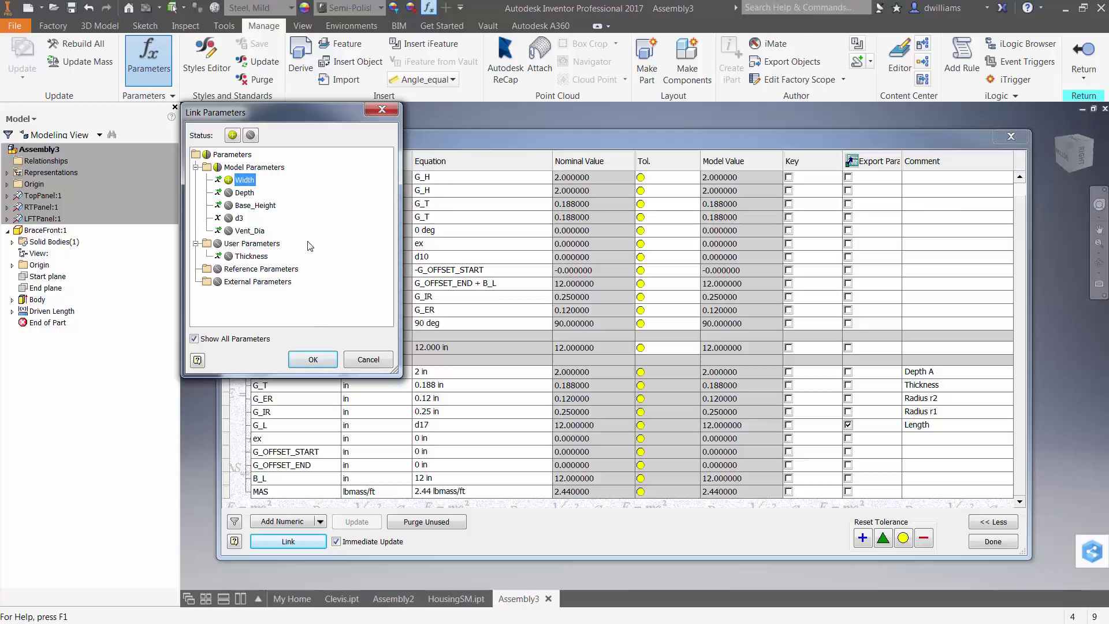
{"action": "left_click", "coordinate": [314, 360]}
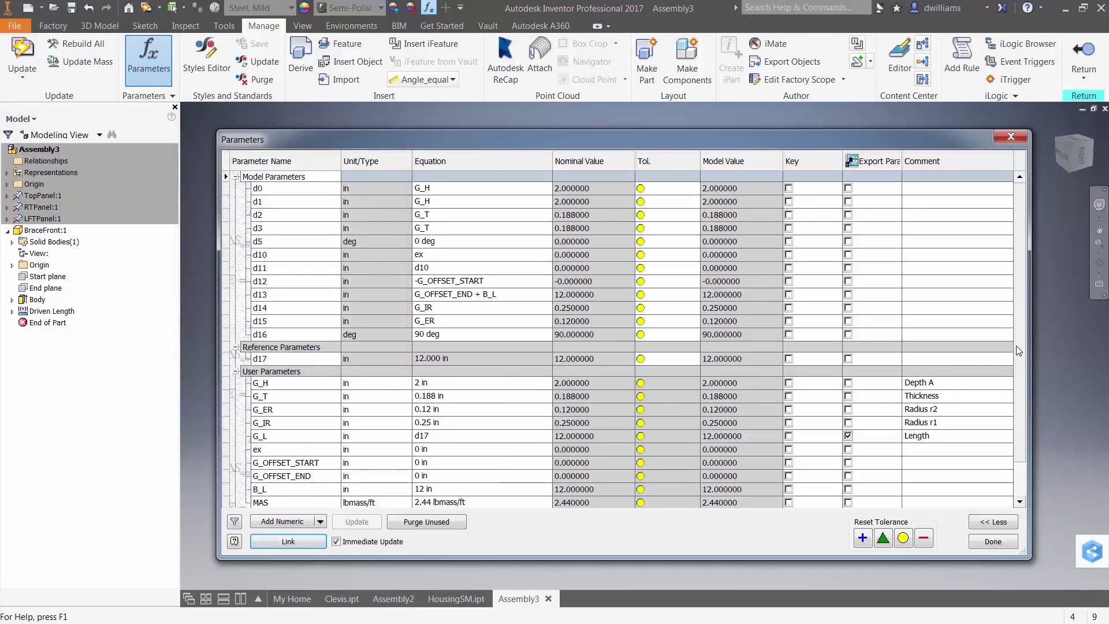
Set the equation of the brace's B_L parameter to the linked Width parameter and finish editing the part.
{"action": "left_click_drag", "start_coordinate": [1018, 353], "coordinate": [1031, 428]}
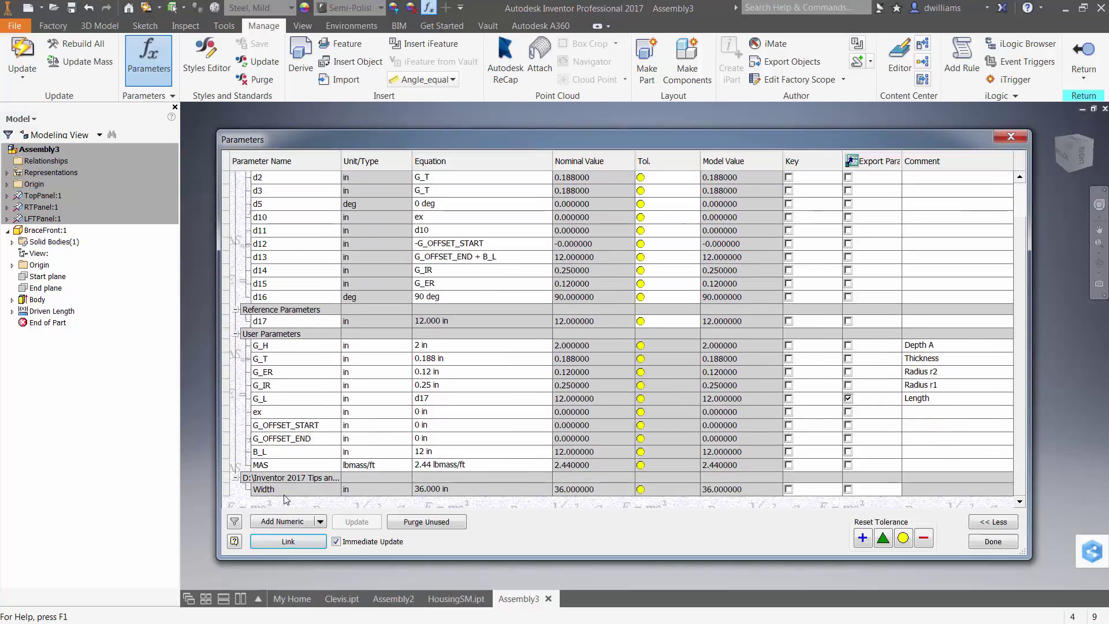
{"action": "left_click", "coordinate": [461, 452]}
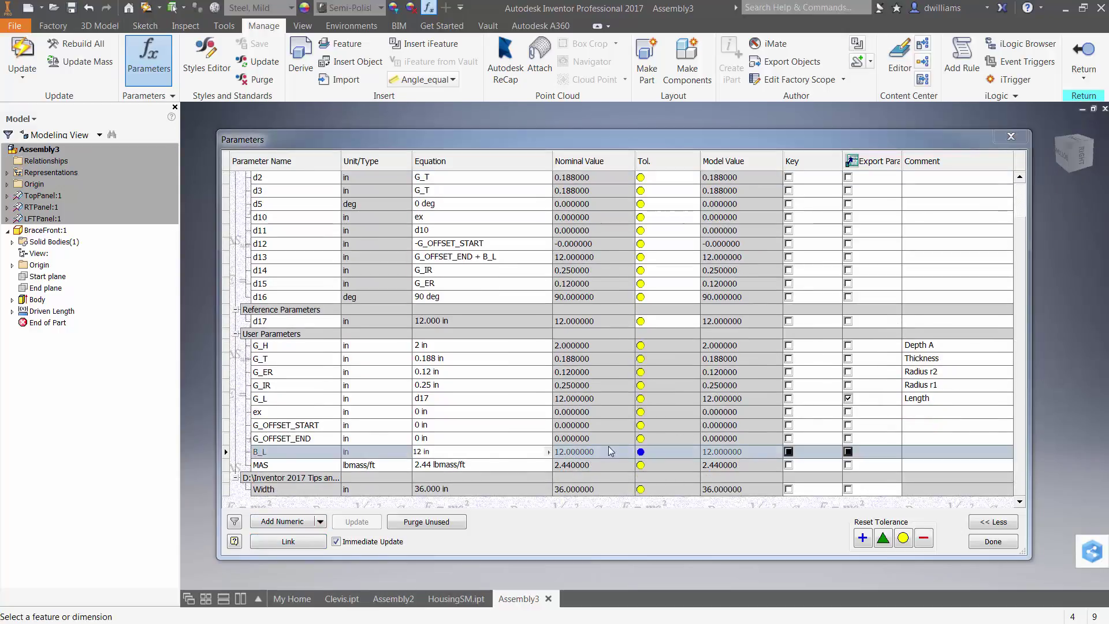
{"action": "left_click", "coordinate": [549, 452]}
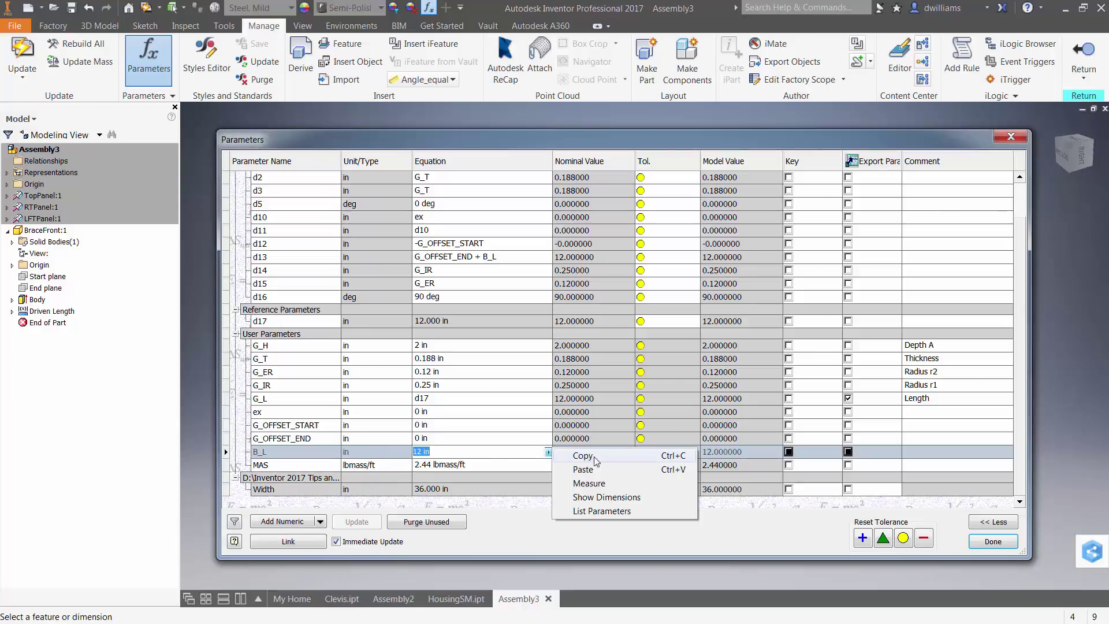
{"action": "left_click", "coordinate": [608, 511]}
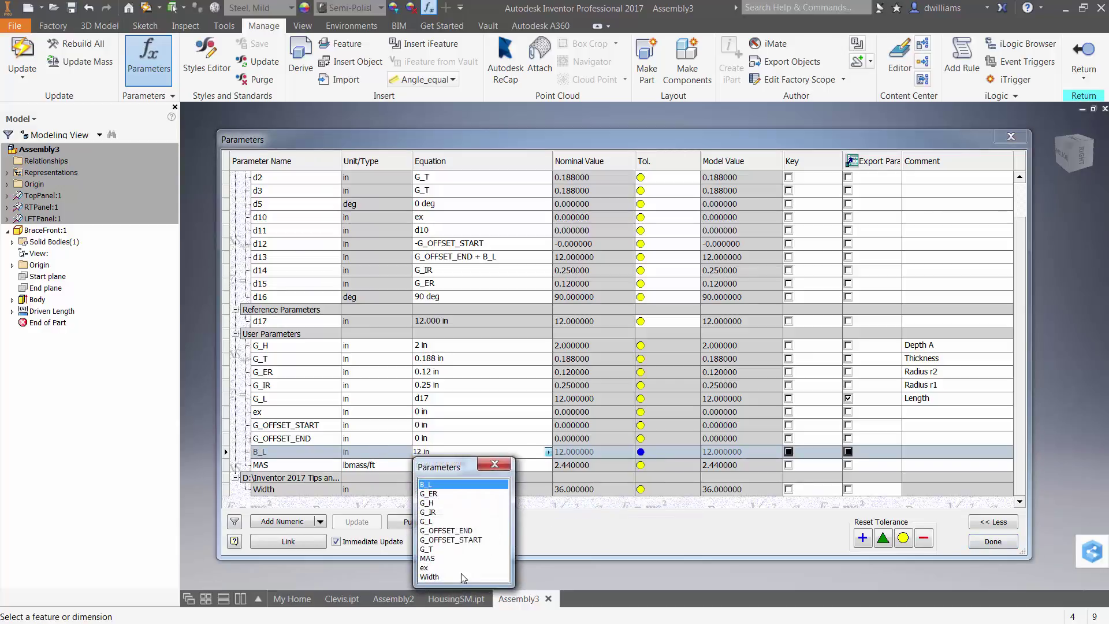
{"action": "left_click", "coordinate": [439, 577]}
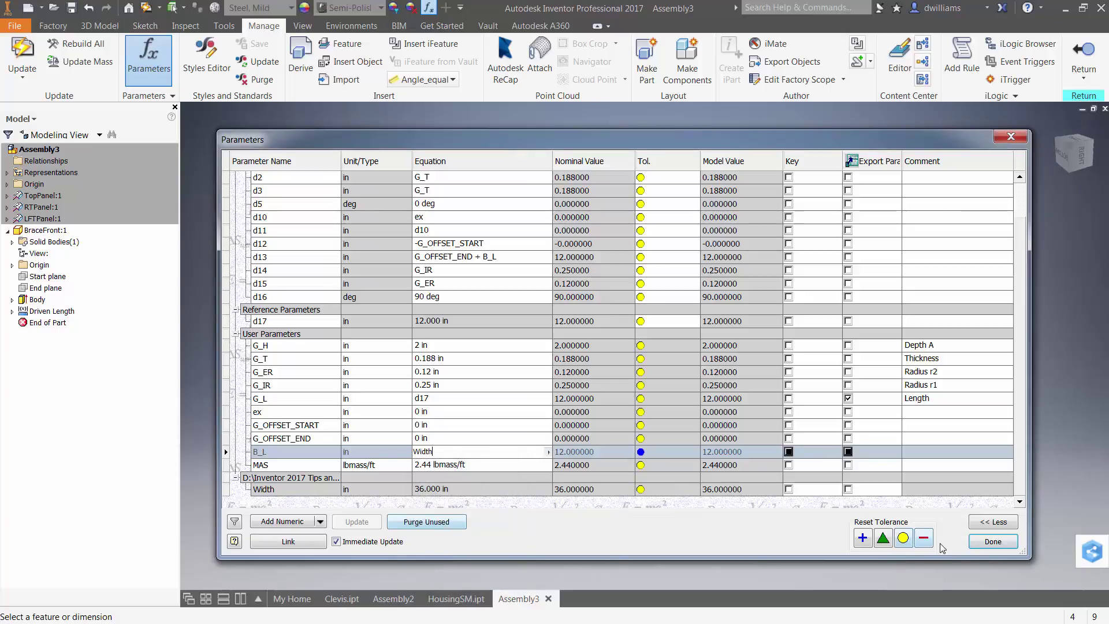
{"action": "left_click", "coordinate": [980, 542]}
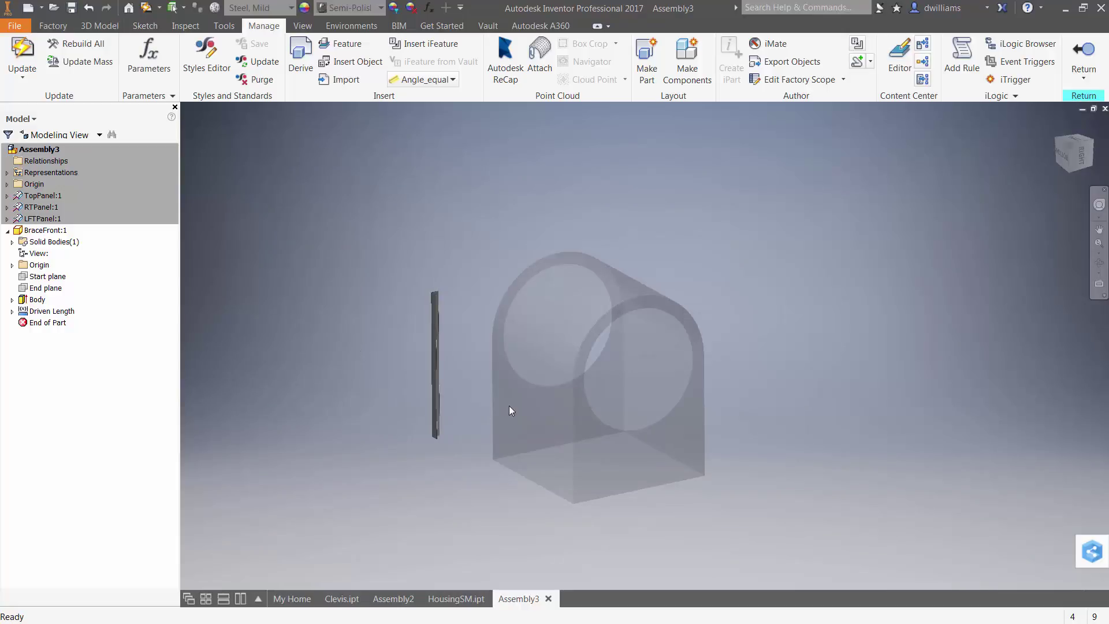
{"action": "right_click", "coordinate": [336, 185]}
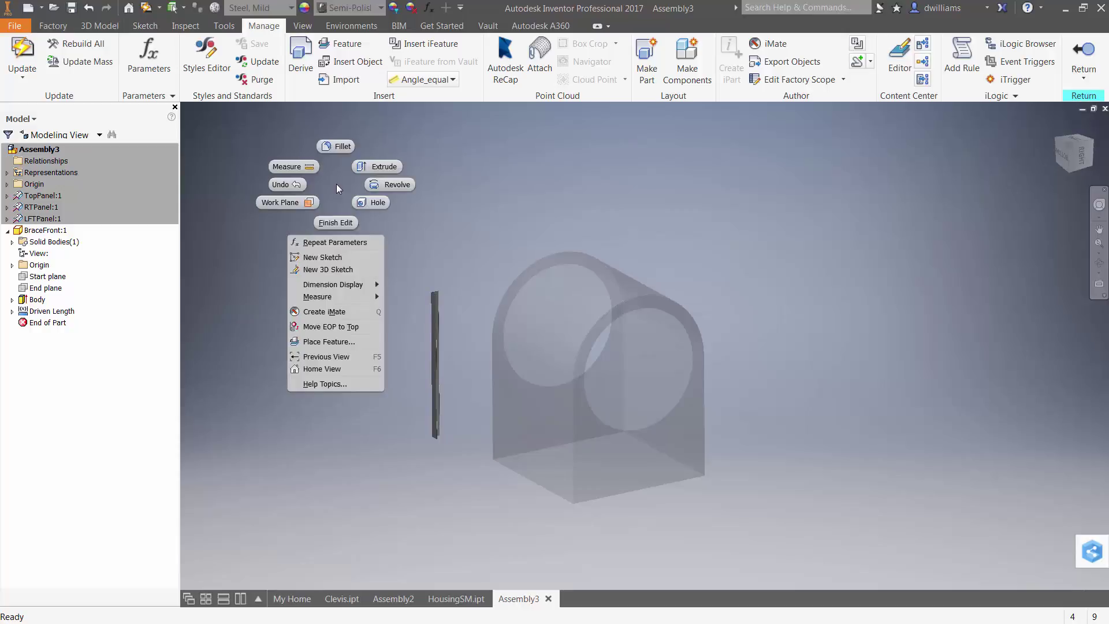
{"action": "left_click", "coordinate": [338, 225]}
Mate the face of the BraceFront angle to the flat side face of the TopPanel.
{"action": "left_click_drag", "start_coordinate": [434, 306], "coordinate": [484, 393]}
{"action": "scroll", "coordinate": [501, 509], "scroll_direction": "up", "scroll_amount": 5}
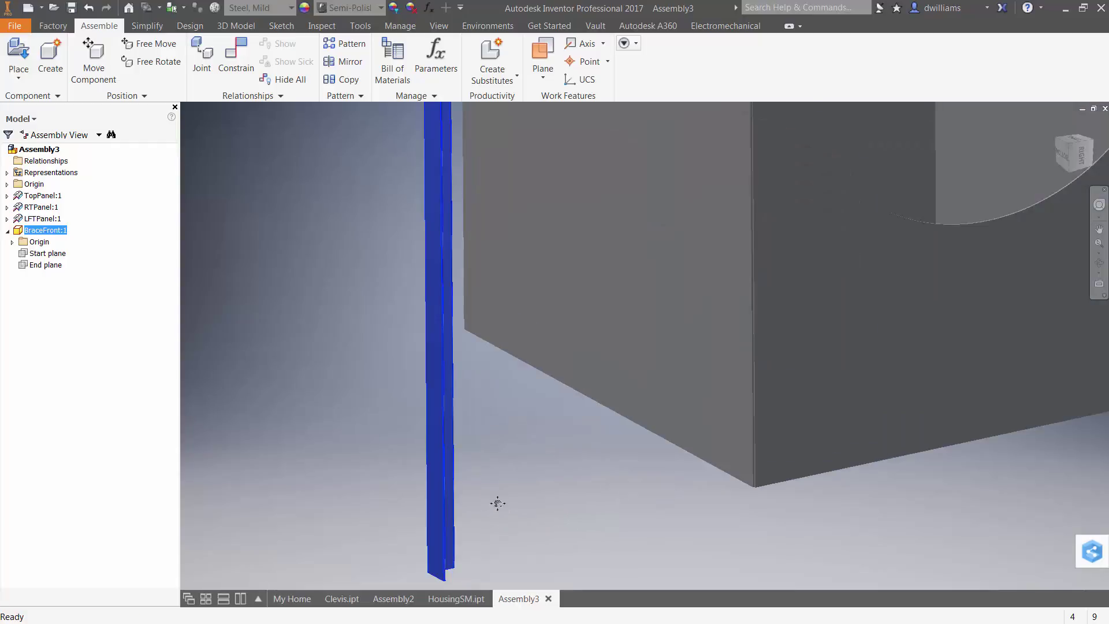
{"action": "middle_click_drag", "start_coordinate": [496, 504], "coordinate": [507, 450]}
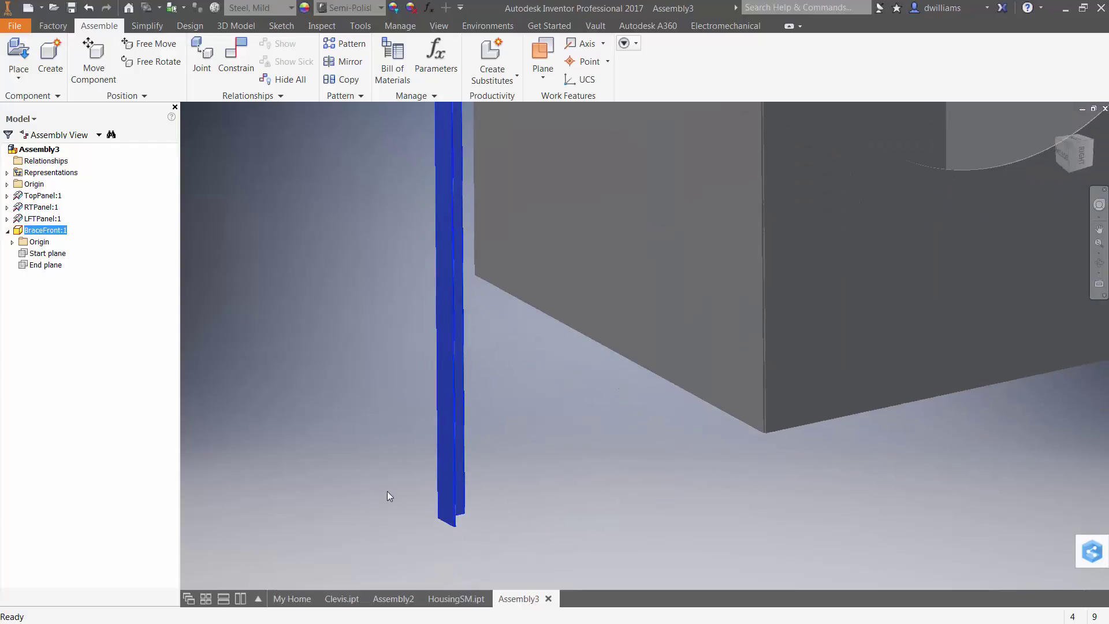
{"action": "key", "text": "c"}
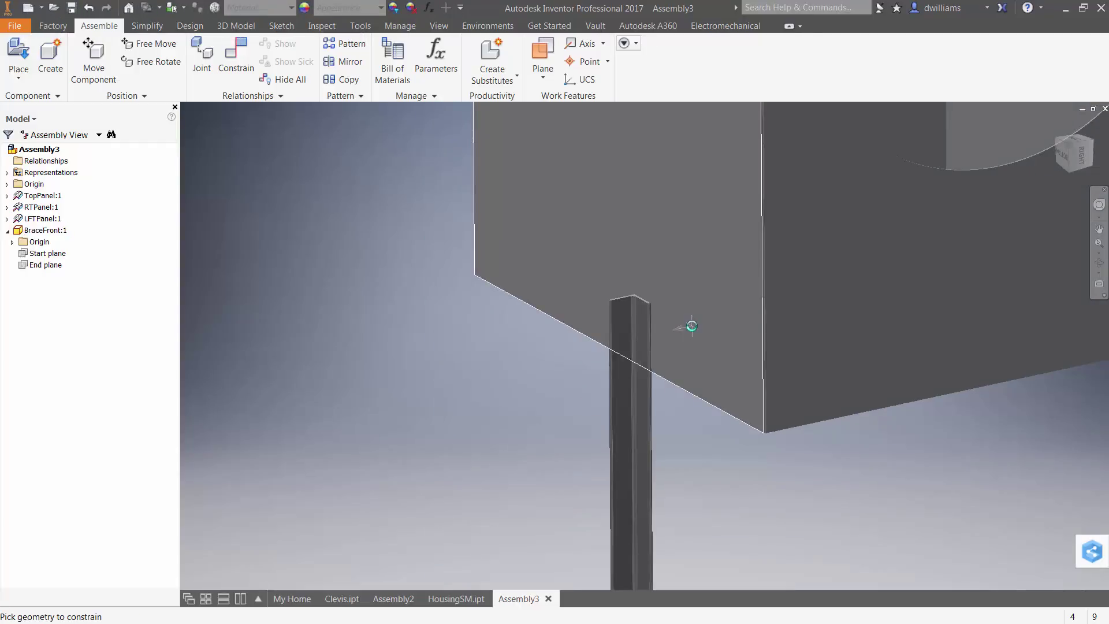
{"action": "left_click_drag", "start_coordinate": [692, 326], "coordinate": [694, 326], "text": "alt"}
Try to add a second constraint between the upper end of the BraceFront angle and the housing.
{"action": "scroll", "coordinate": [625, 305], "scroll_direction": "up", "scroll_amount": 4}
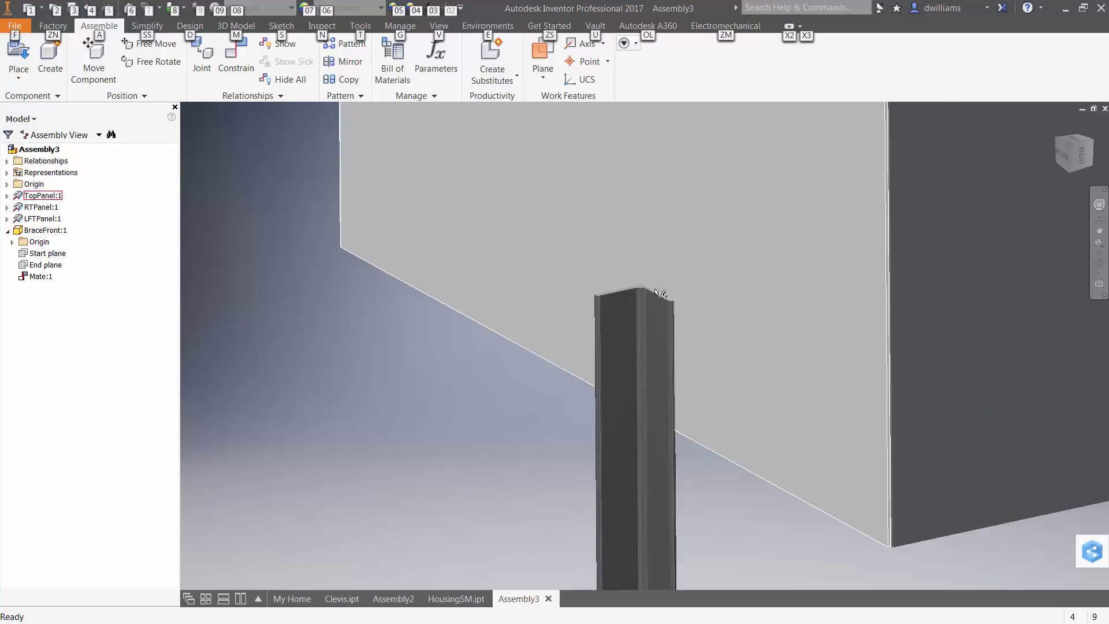
{"action": "key", "text": "alt"}
{"action": "left_click_drag", "start_coordinate": [655, 291], "coordinate": [660, 280], "text": "alt"}
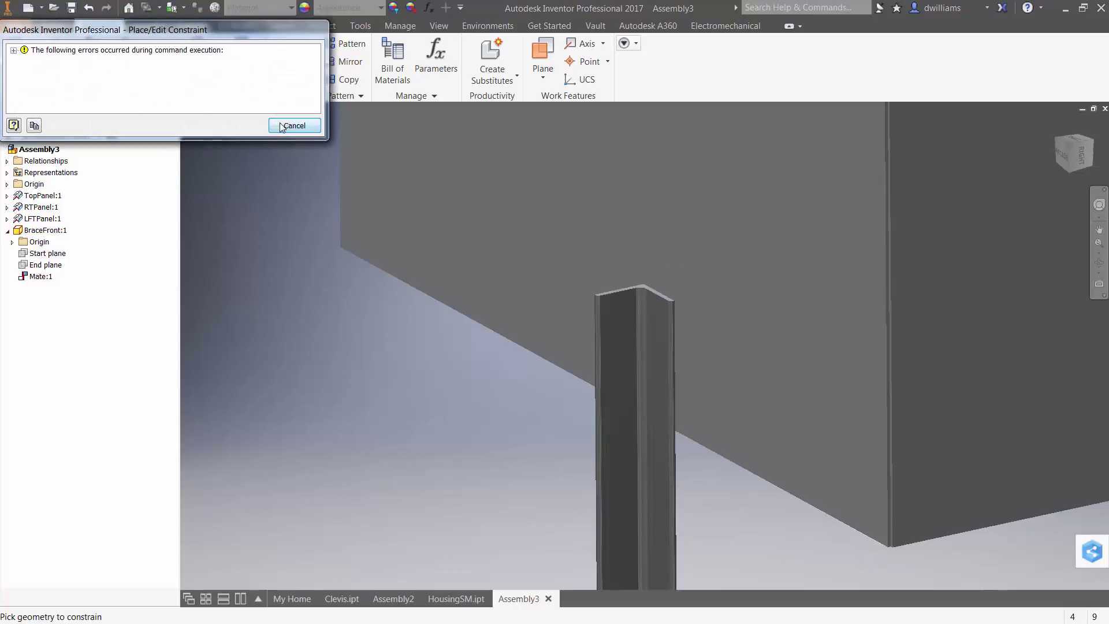
{"action": "left_click", "coordinate": [295, 125]}
Mate the end face of the BraceFront angle to the front panel face of the housing.
{"action": "scroll", "coordinate": [425, 272], "scroll_direction": "down", "scroll_amount": 3}
{"action": "middle_click_drag", "start_coordinate": [420, 277], "coordinate": [110, 243]}
{"action": "scroll", "coordinate": [364, 267], "scroll_direction": "down", "scroll_amount": 3}
{"action": "middle_click_drag", "start_coordinate": [581, 317], "coordinate": [440, 322]}
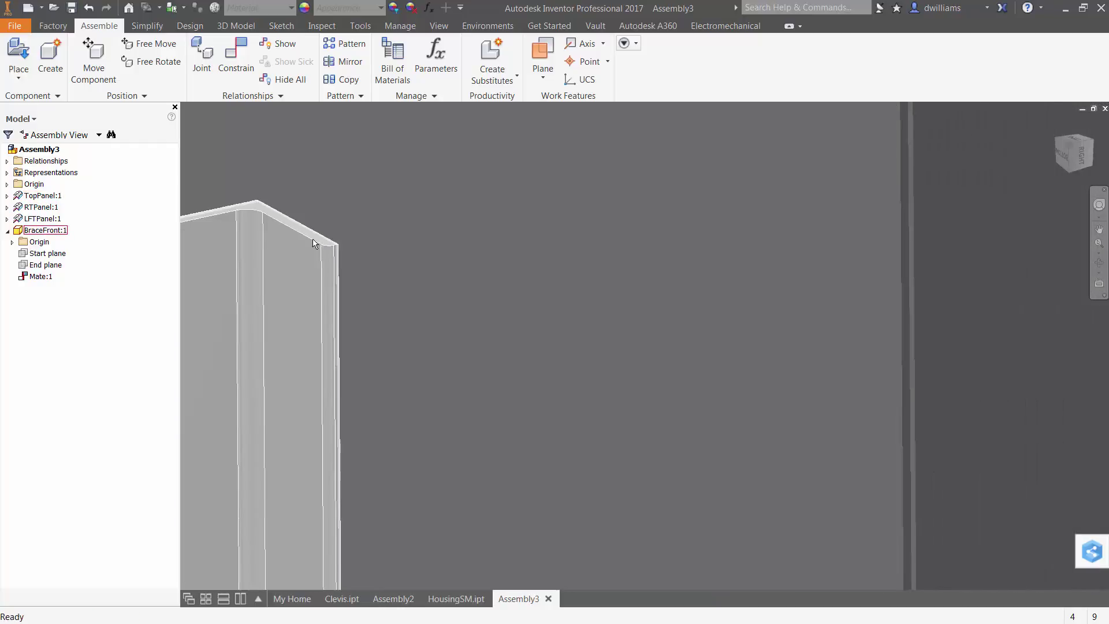
{"action": "key", "text": "c"}
{"action": "left_click_drag", "start_coordinate": [988, 397], "coordinate": [986, 396], "text": "alt"}
{"action": "scroll", "coordinate": [987, 398], "scroll_direction": "up", "scroll_amount": 5}
{"action": "middle_click_drag", "start_coordinate": [766, 436], "coordinate": [510, 363]}
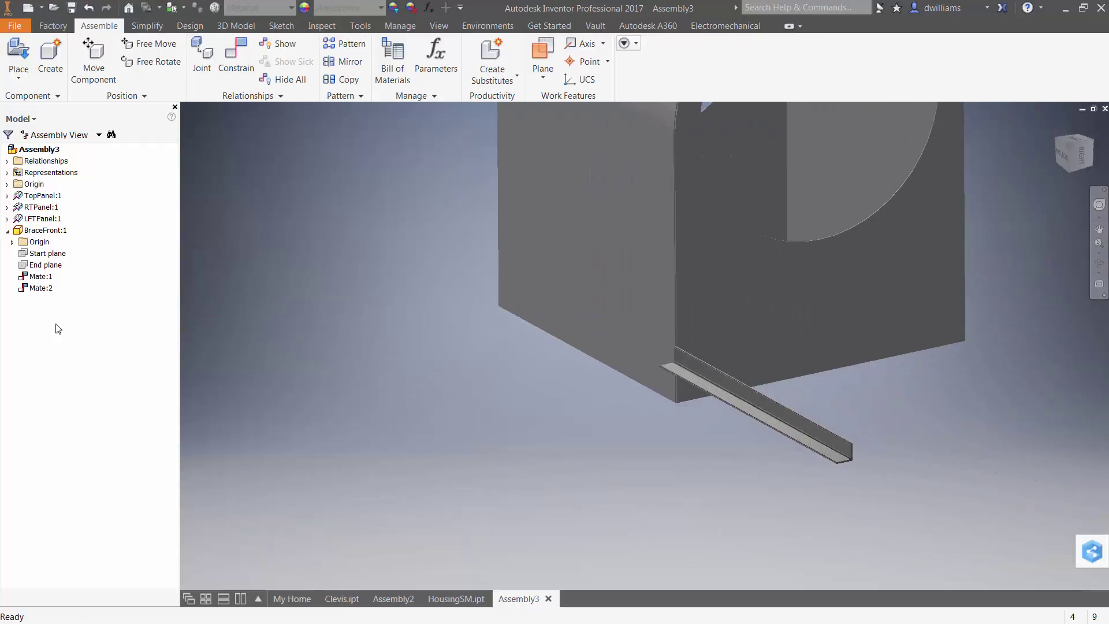
Edit the brace's second mate constraint and change its solution to Flush with the front panel face.
{"action": "left_click", "coordinate": [41, 288]}
{"action": "right_click", "coordinate": [45, 292]}
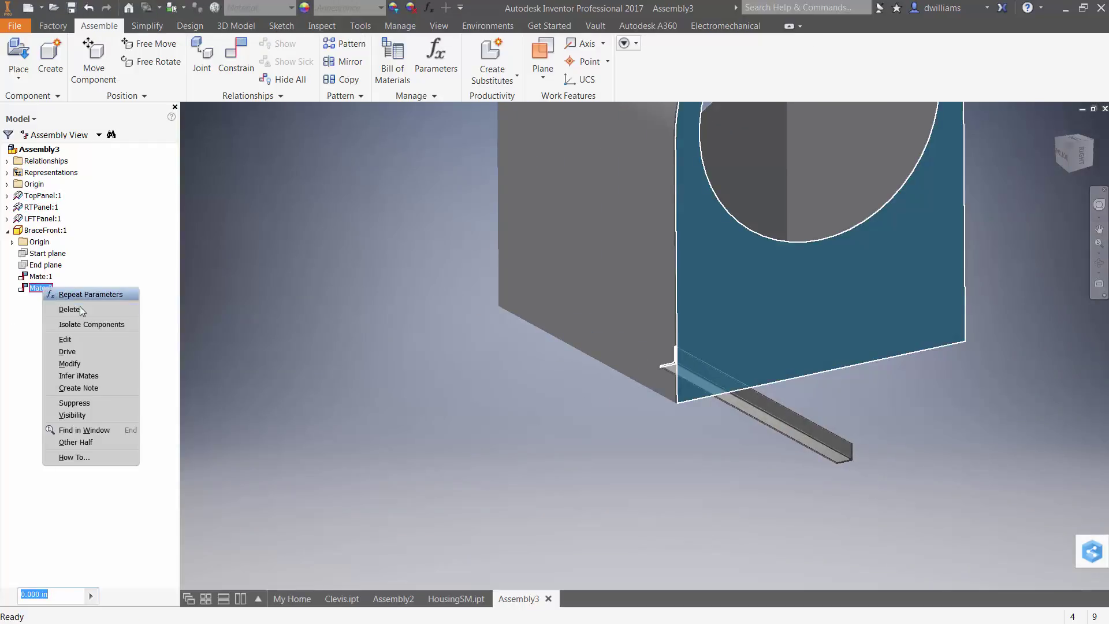
{"action": "left_click", "coordinate": [74, 340]}
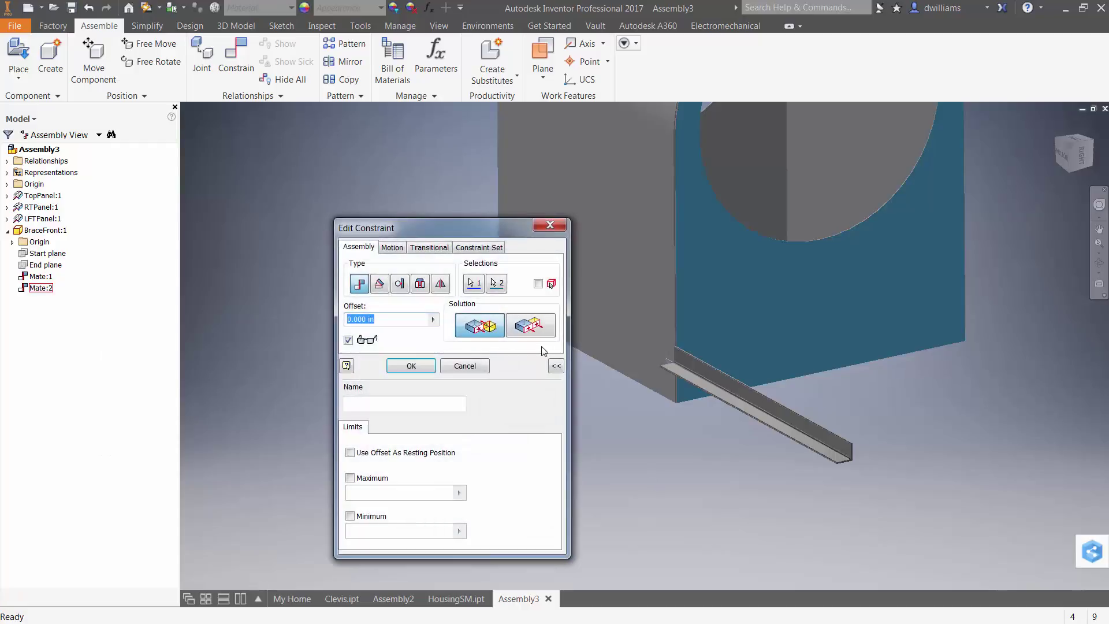
{"action": "left_click", "coordinate": [535, 327]}
{"action": "left_click", "coordinate": [411, 366]}
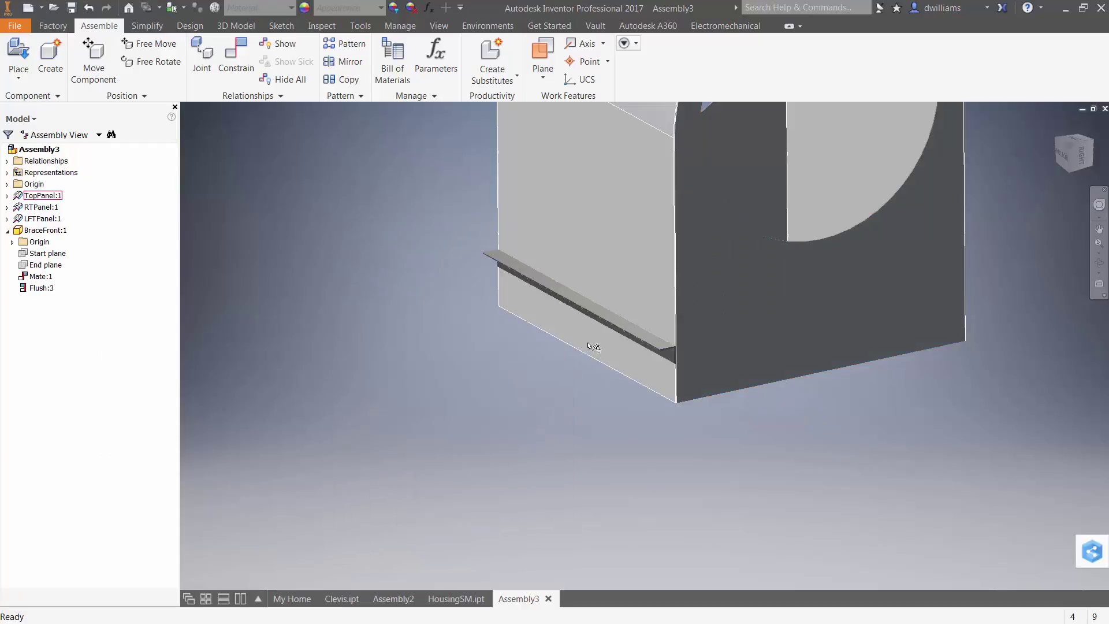
Slide the BraceFront angle upward along the housing's side face and deselect it.
{"action": "left_click_drag", "start_coordinate": [614, 305], "coordinate": [627, 211]}
{"action": "left_click", "coordinate": [421, 224]}
{"action": "scroll", "coordinate": [422, 224], "scroll_direction": "down", "scroll_amount": 3}
{"action": "scroll", "coordinate": [422, 224], "scroll_direction": "up", "scroll_amount": 4}
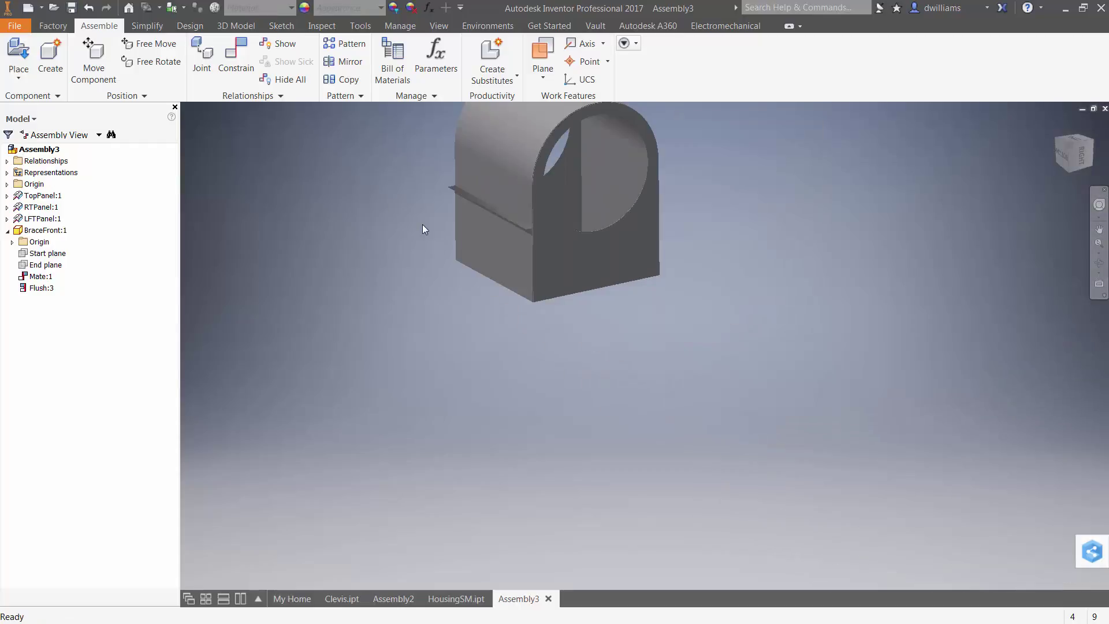
In the HousingSM.ipt parameters, set Width to 48 in, Base_Height to 72 in and Vent_Dia to 20 in.
{"action": "middle_click_drag", "start_coordinate": [438, 241], "coordinate": [539, 338]}
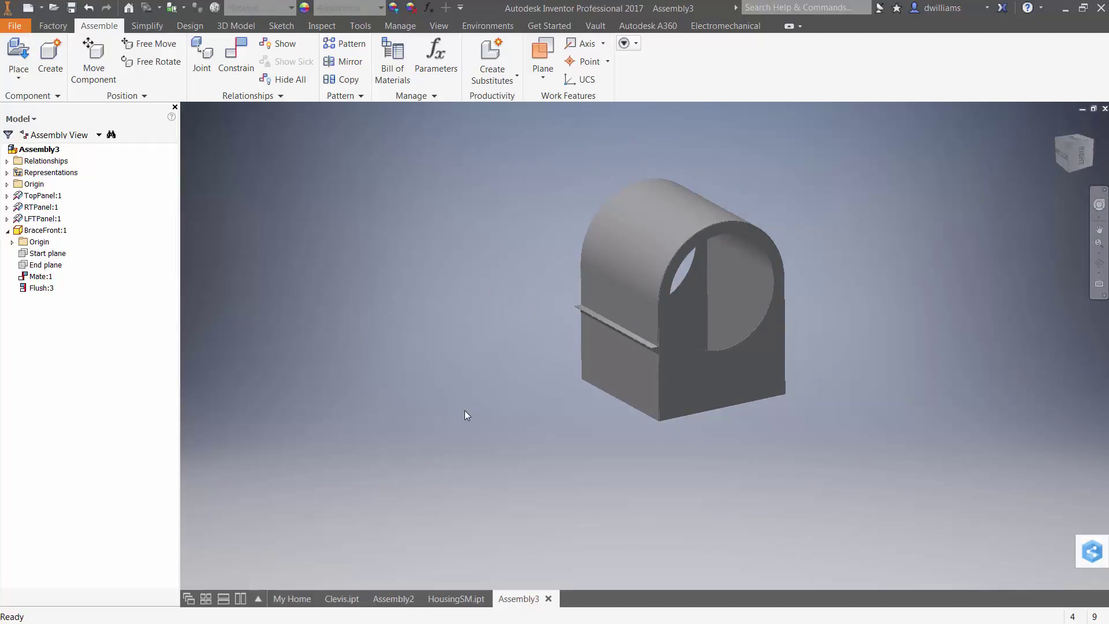
{"action": "left_click", "coordinate": [455, 595]}
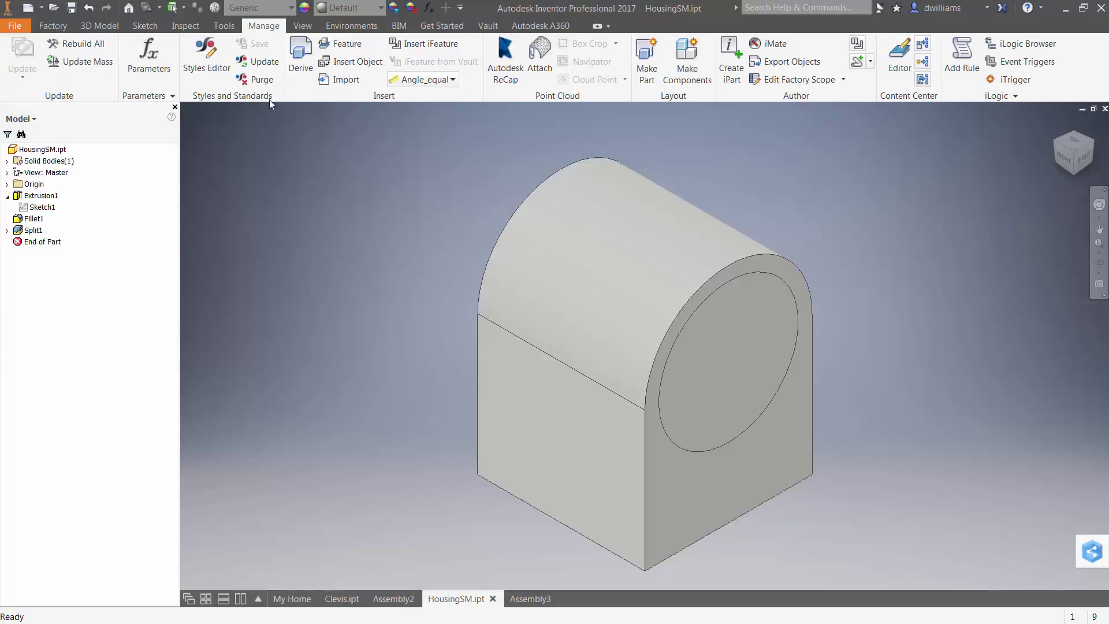
{"action": "left_click", "coordinate": [148, 58]}
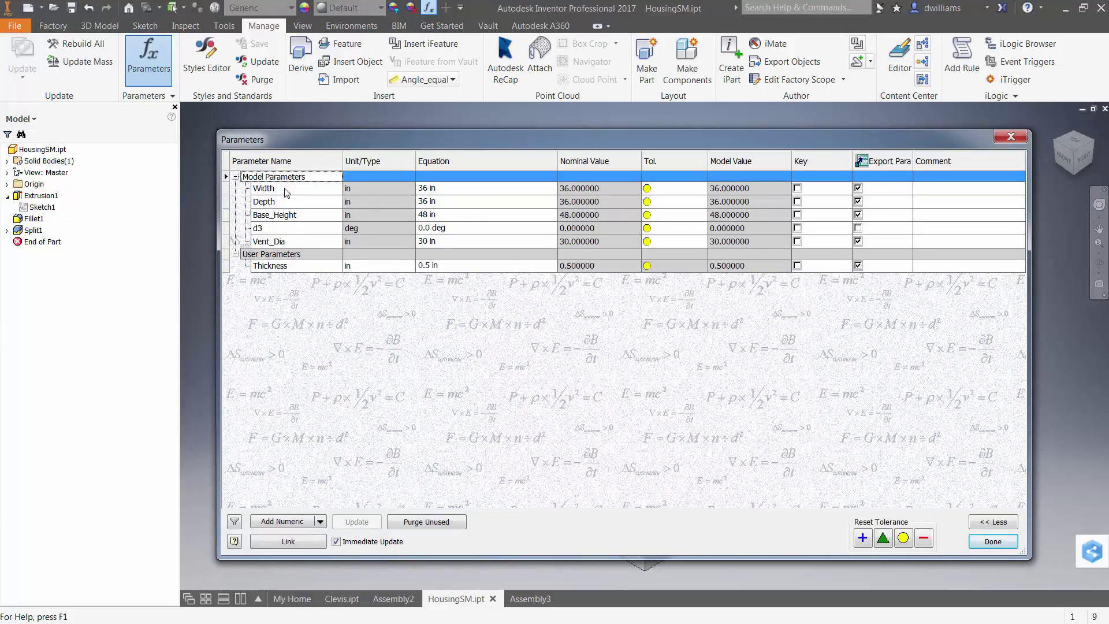
{"action": "left_click", "coordinate": [469, 192]}
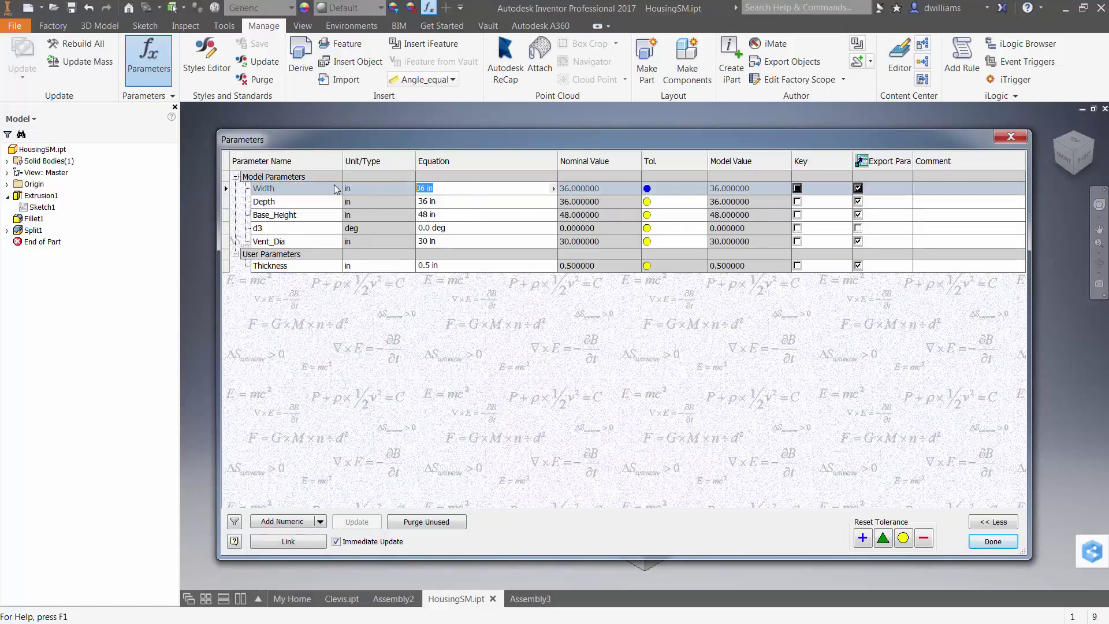
{"action": "type", "text": "48"}
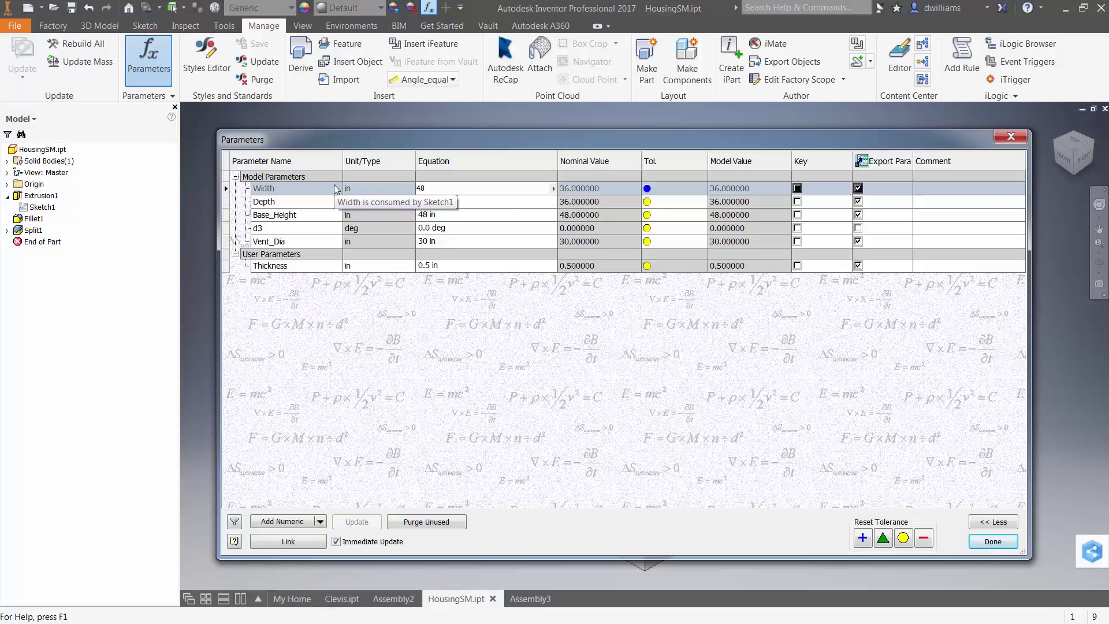
{"action": "left_click", "coordinate": [466, 214]}
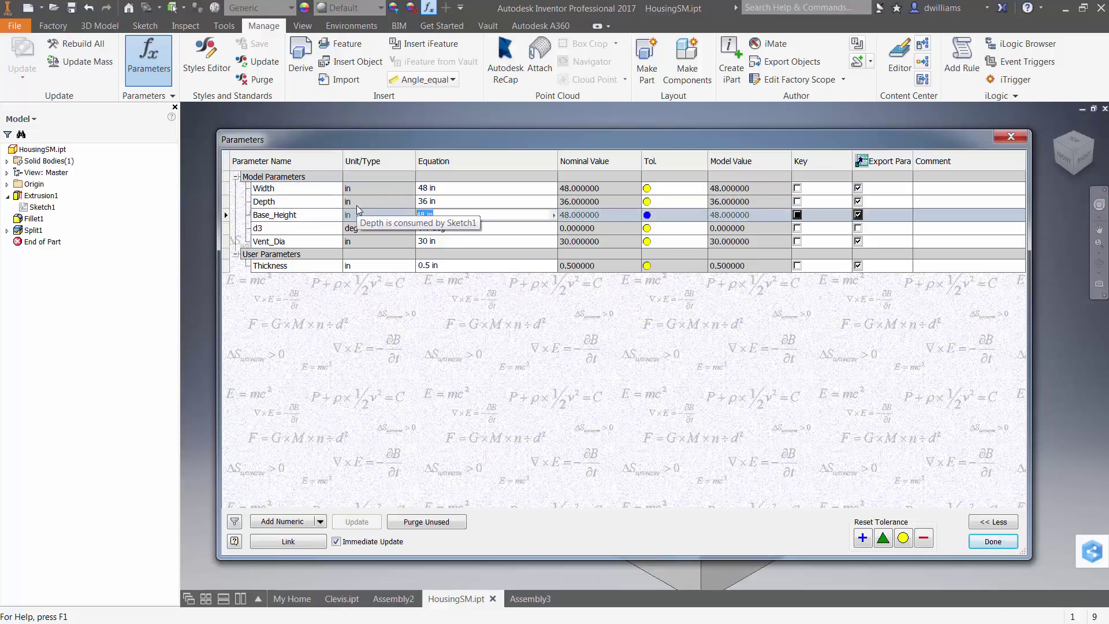
{"action": "type", "text": "72"}
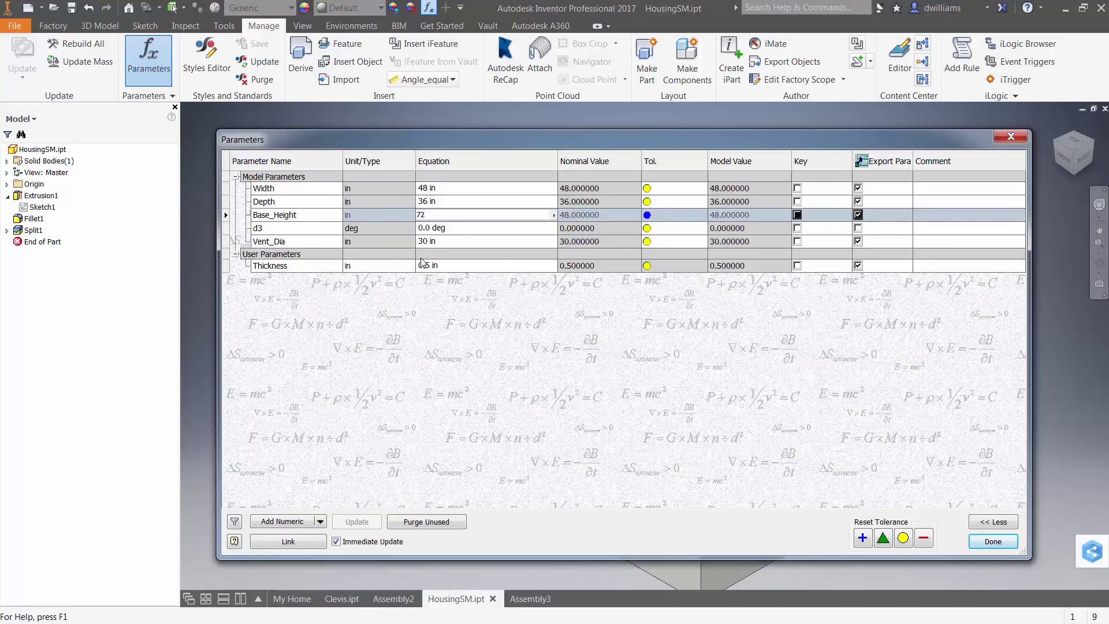
{"action": "left_click", "coordinate": [386, 243]}
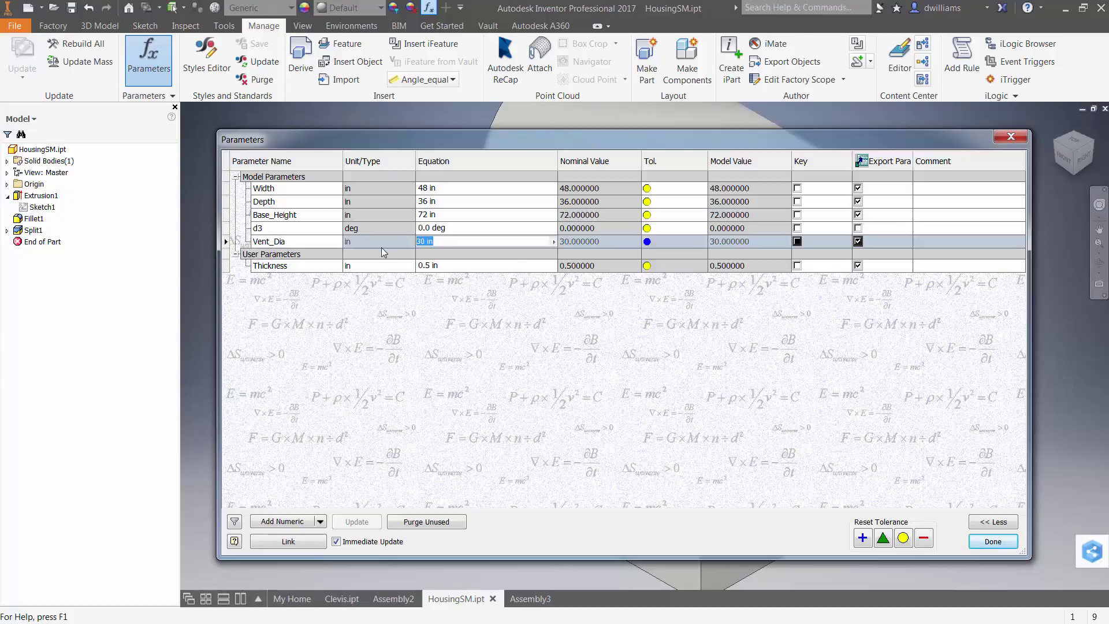
{"action": "type", "text": "20"}
{"action": "left_click", "coordinate": [979, 541]}
{"action": "scroll", "coordinate": [841, 426], "scroll_direction": "down", "scroll_amount": 3}
{"action": "middle_click_drag", "start_coordinate": [929, 435], "coordinate": [817, 428]}
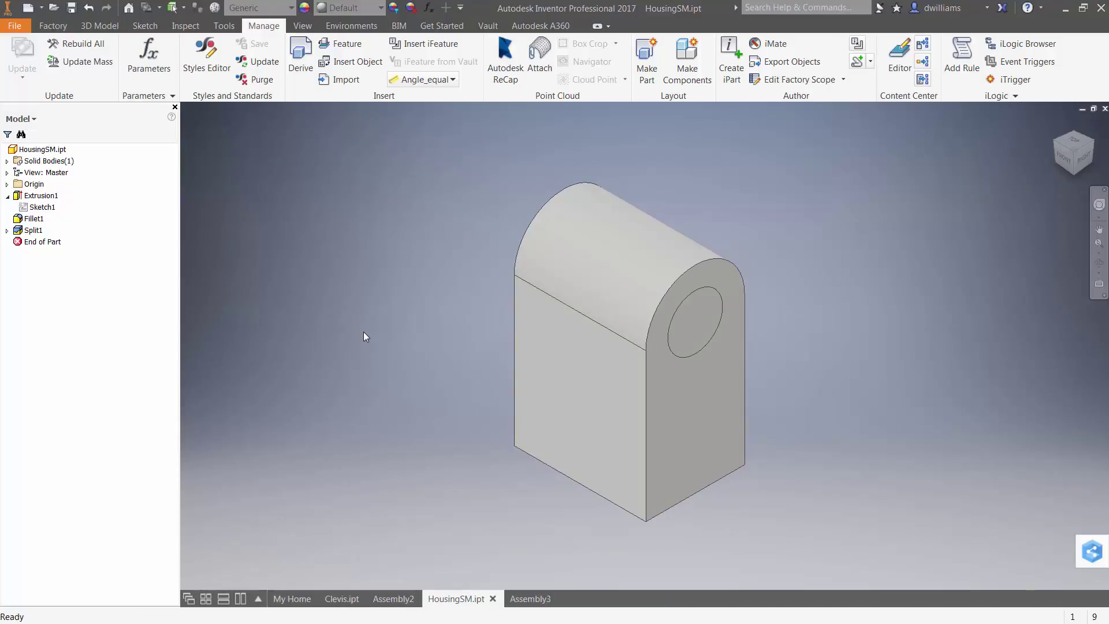
Return to the Assembly3 document and update it with the changed housing dimensions.
{"action": "left_click", "coordinate": [535, 601]}
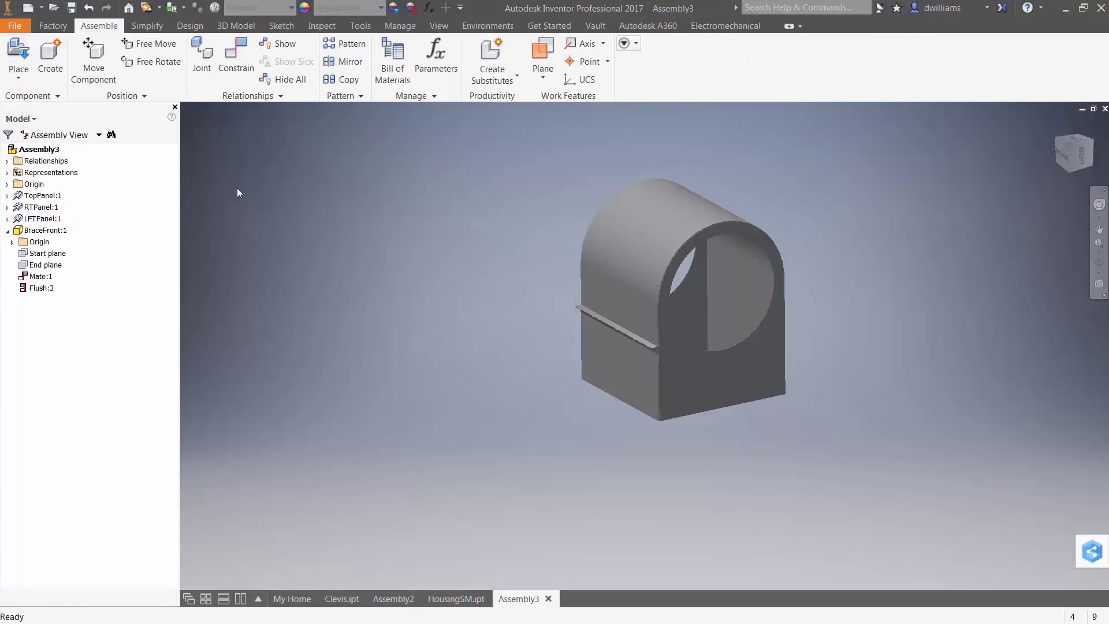
{"action": "left_click", "coordinate": [145, 12]}
{"action": "middle_click_drag", "start_coordinate": [386, 287], "coordinate": [347, 366]}
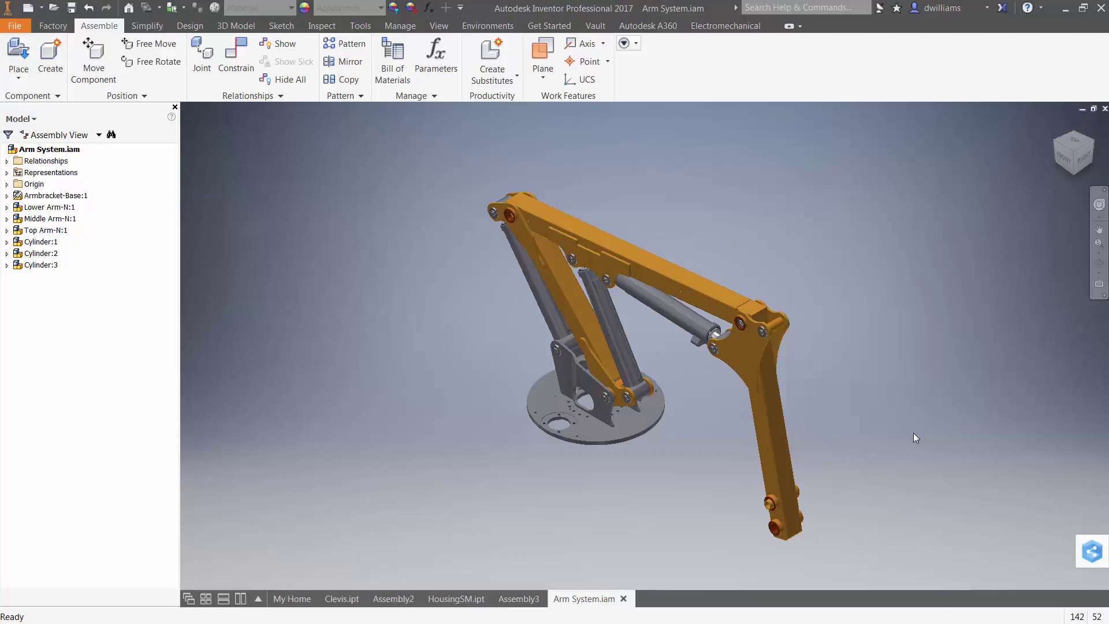
In Arm System.iam, try to move the top arm and examine the constraints of the Cylinder Tube inside Cylinder:1.
{"action": "left_click_drag", "start_coordinate": [772, 476], "coordinate": [923, 396]}
{"action": "left_click", "coordinate": [693, 152]}
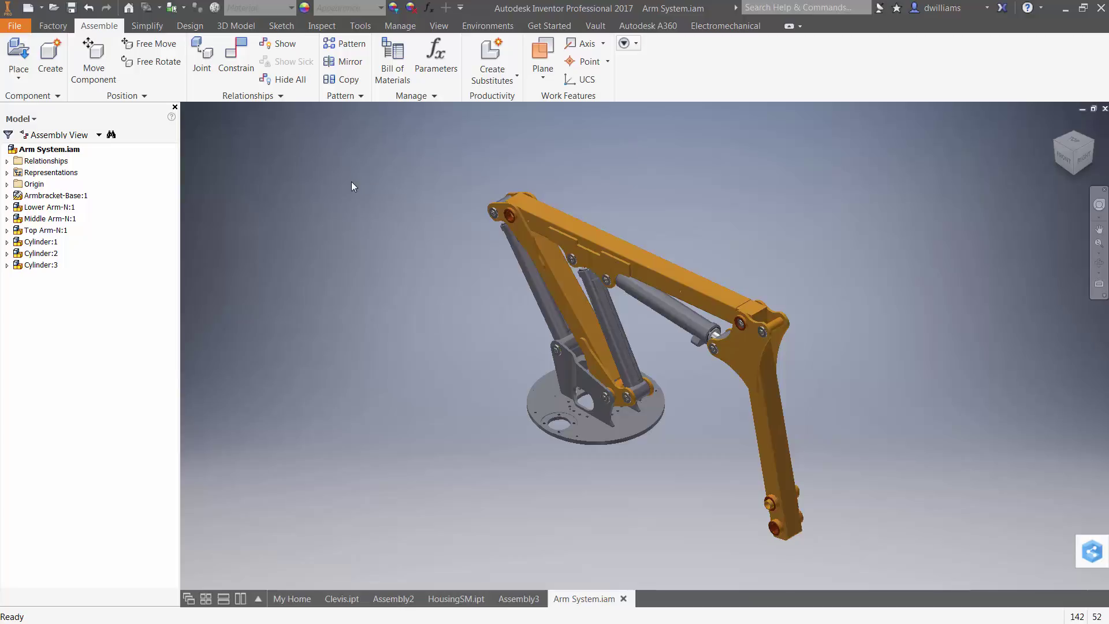
{"action": "double_click", "coordinate": [41, 241]}
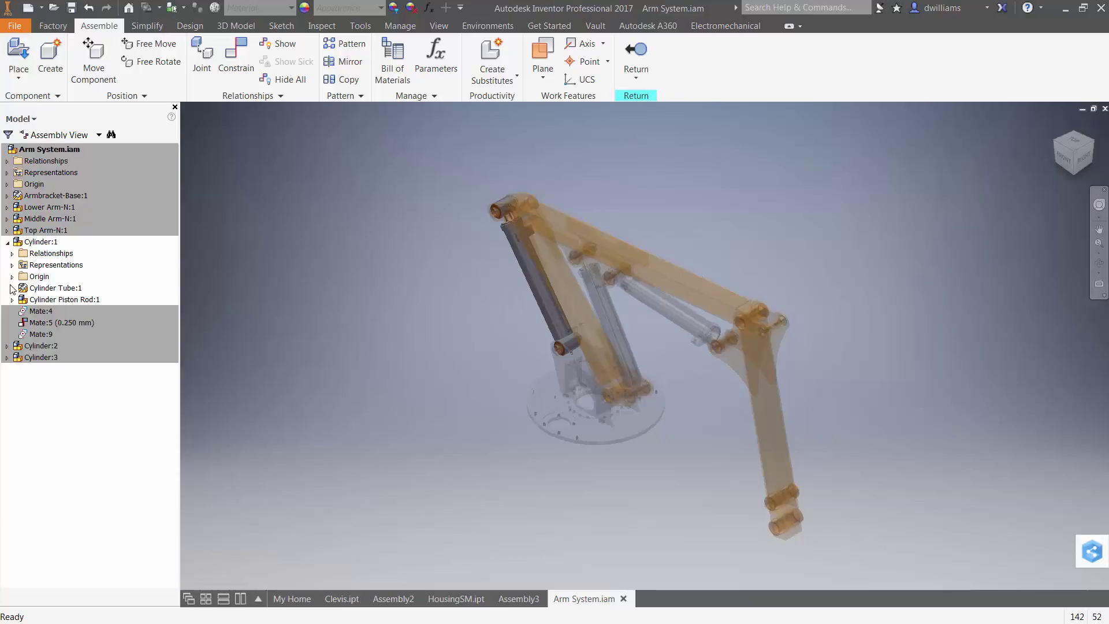
{"action": "left_click", "coordinate": [13, 289]}
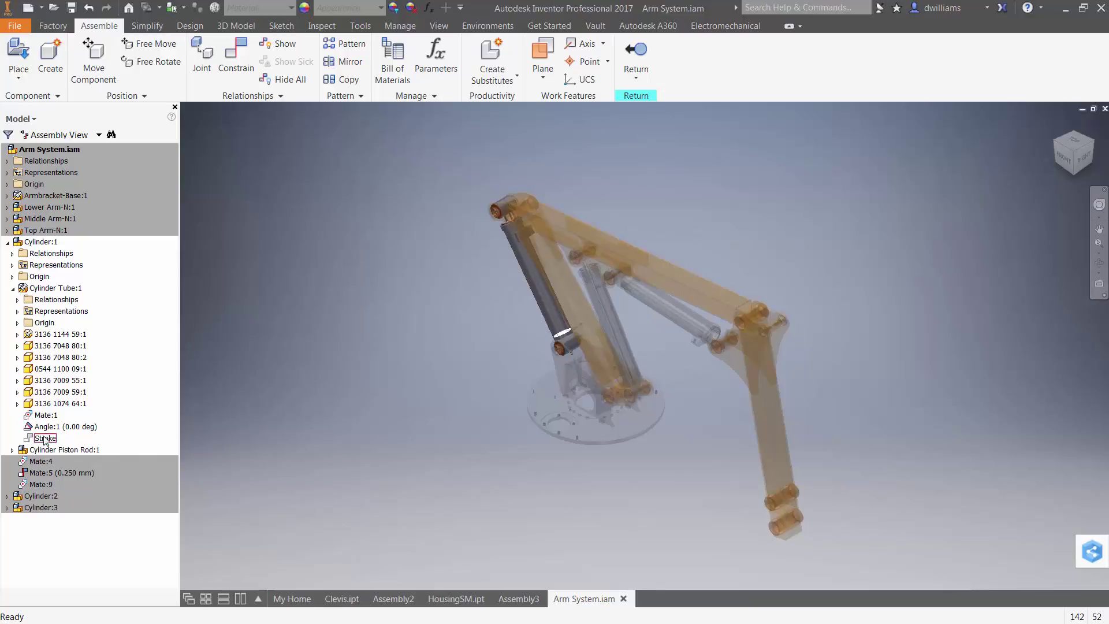
{"action": "left_click", "coordinate": [295, 321]}
{"action": "right_click", "coordinate": [298, 320]}
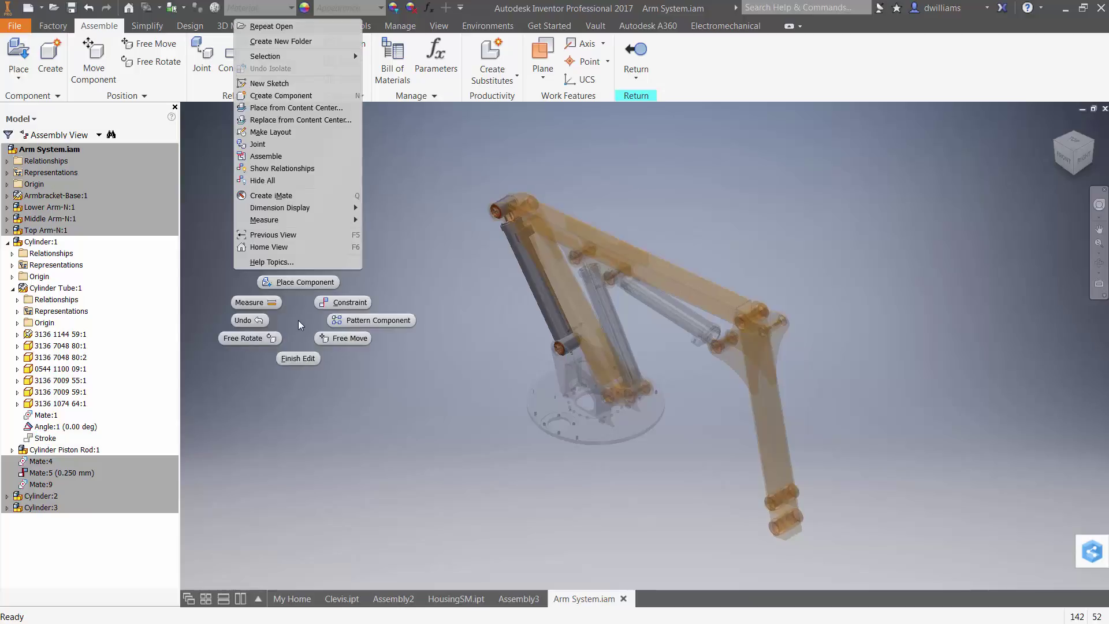
{"action": "left_click", "coordinate": [302, 362]}
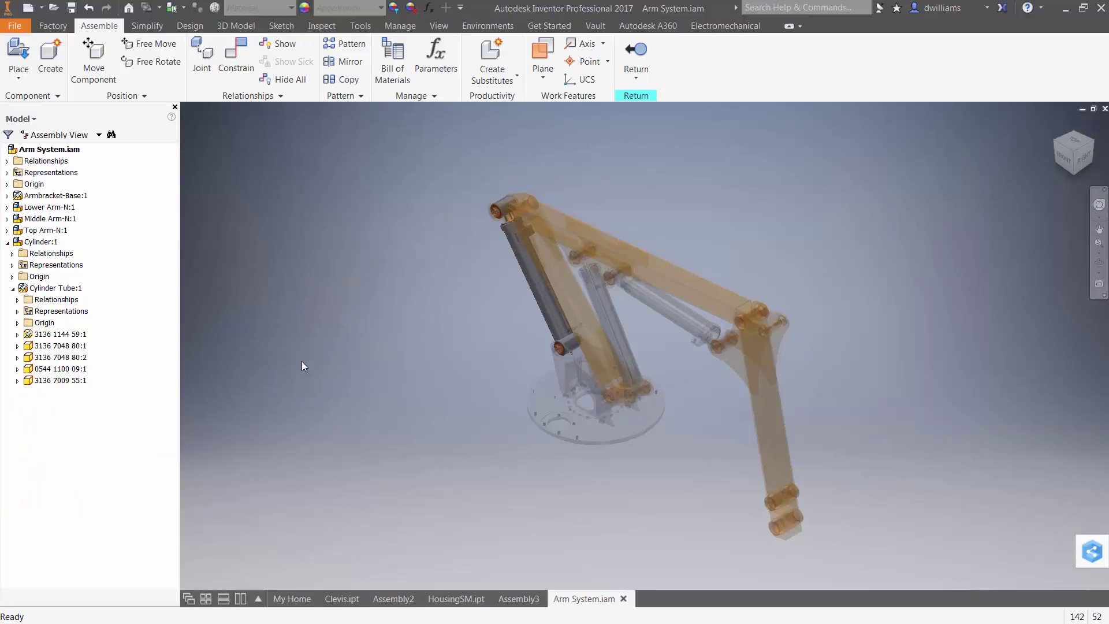
{"action": "left_click", "coordinate": [781, 469]}
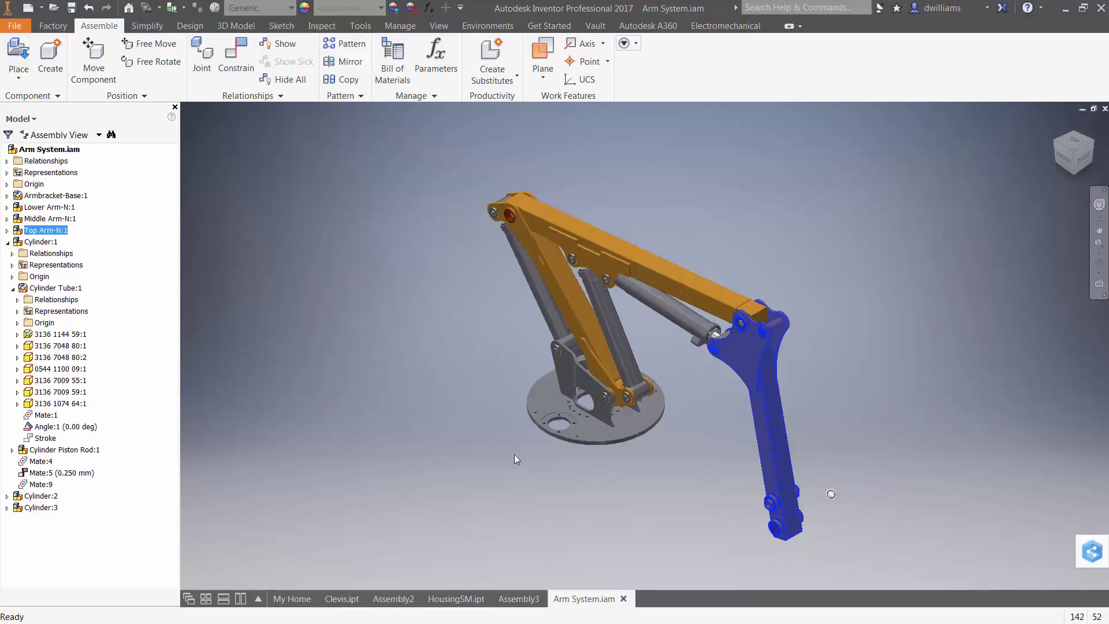
{"action": "left_click", "coordinate": [415, 393]}
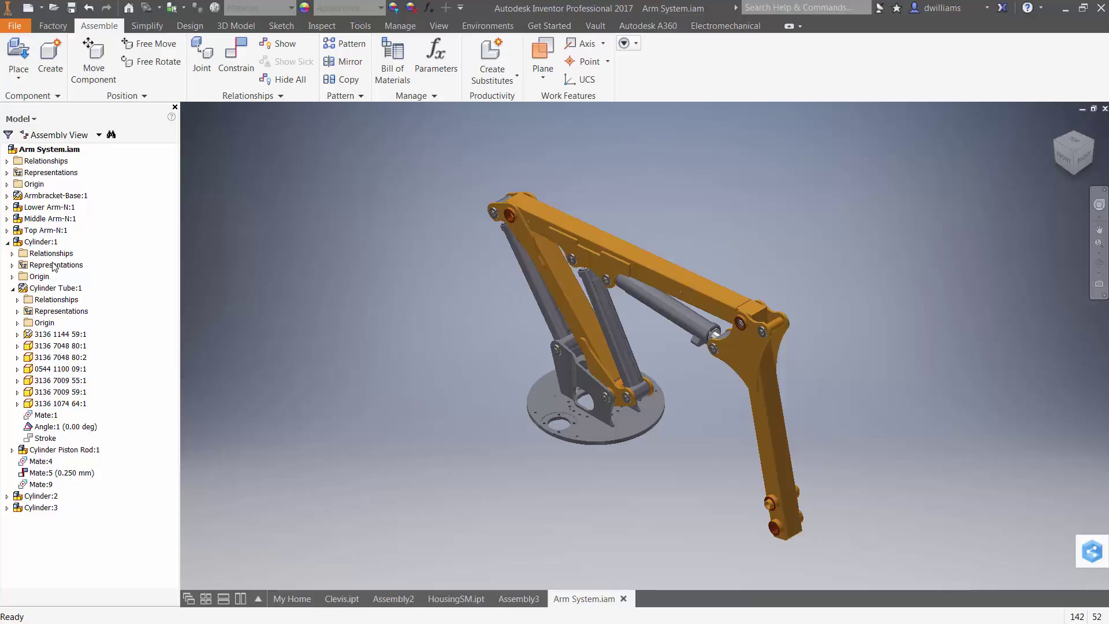
Make Cylinder:1 adaptive, swing the top arm outward to test the motion, and undo the move.
{"action": "left_click", "coordinate": [7, 242]}
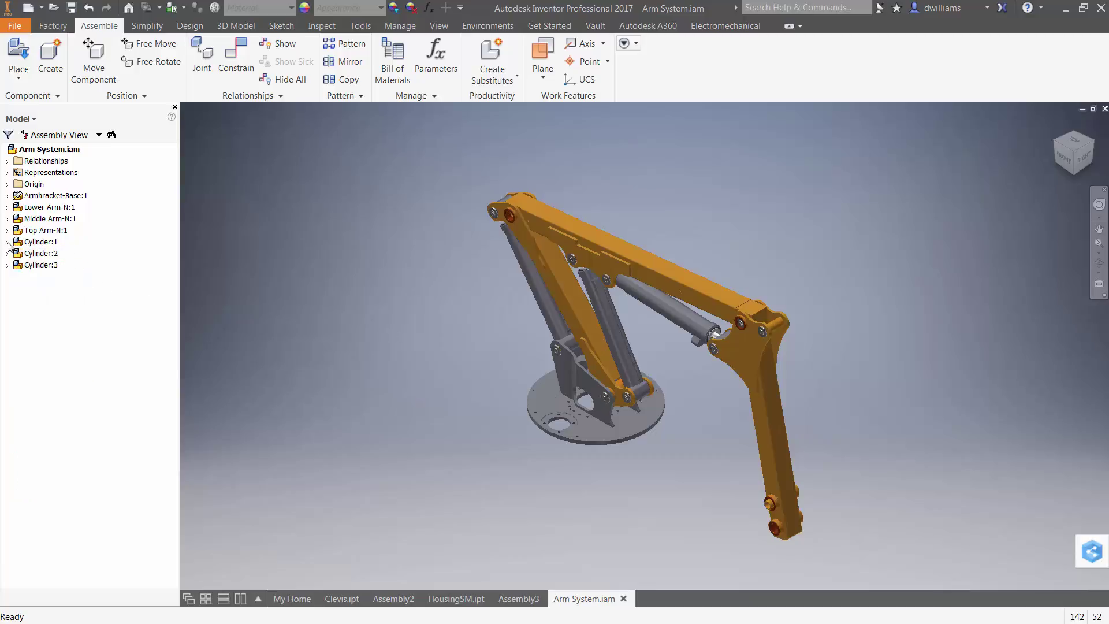
{"action": "right_click", "coordinate": [44, 242]}
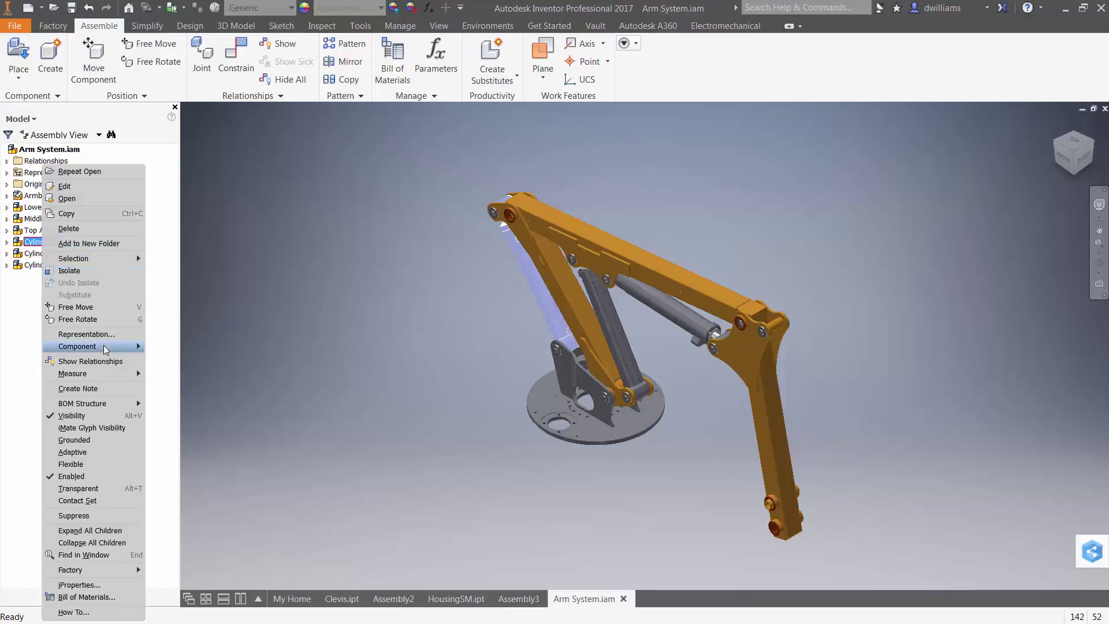
{"action": "left_click", "coordinate": [93, 453]}
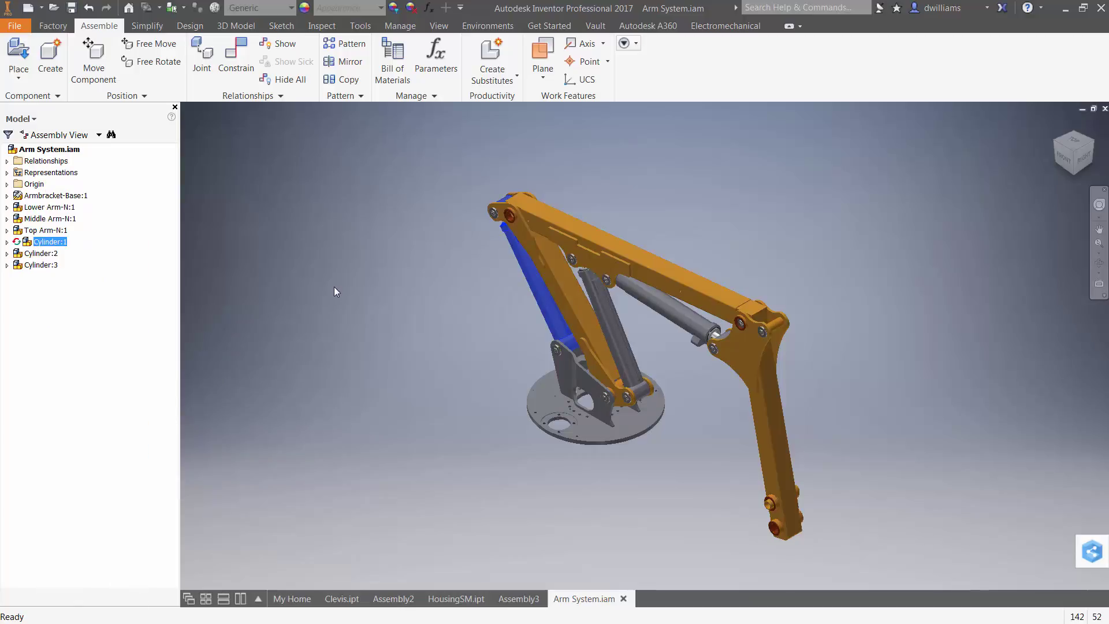
{"action": "left_click", "coordinate": [317, 287]}
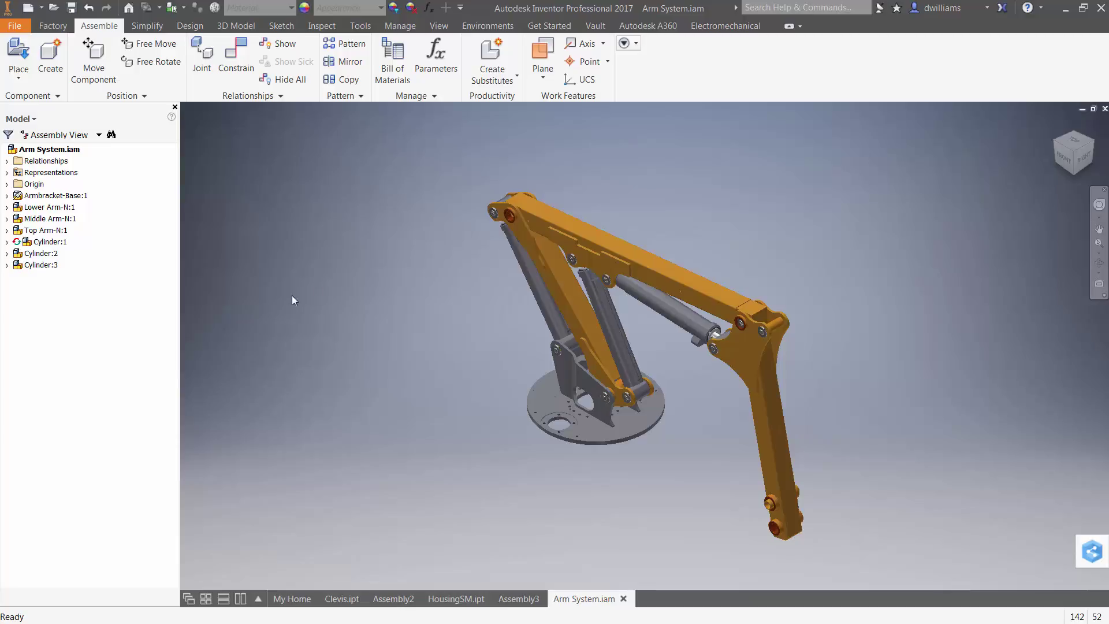
{"action": "mouse_move", "coordinate": [796, 463]}
{"action": "left_mouse_down"}
{"action": "mouse_move", "coordinate": [931, 505]}
{"action": "mouse_move", "coordinate": [808, 489]}
{"action": "mouse_move", "coordinate": [943, 504]}
{"action": "mouse_move", "coordinate": [866, 500]}
{"action": "mouse_move", "coordinate": [882, 500]}
{"action": "left_mouse_up"}
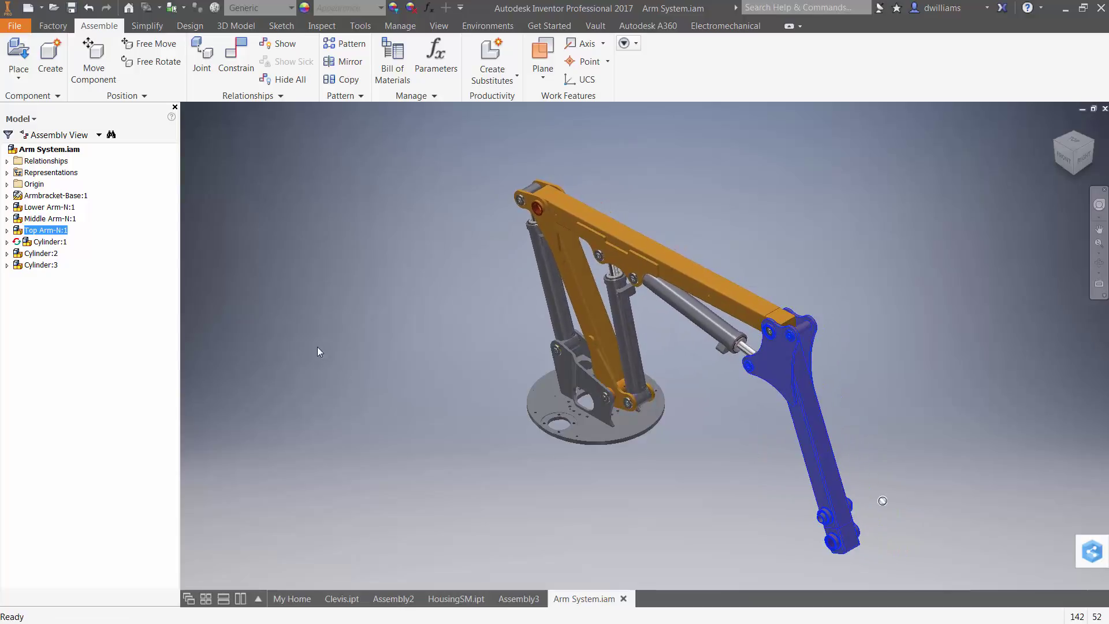
{"action": "left_click", "coordinate": [391, 324]}
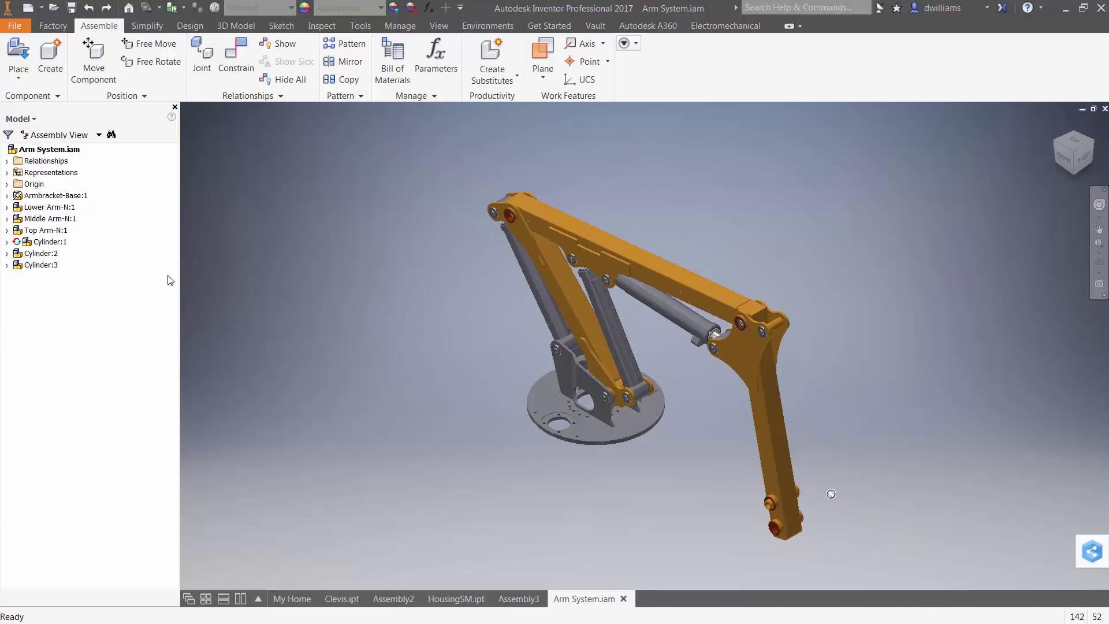
Turn off the Adaptive setting of Cylinder:1.
{"action": "left_click", "coordinate": [50, 242]}
{"action": "right_click", "coordinate": [51, 242]}
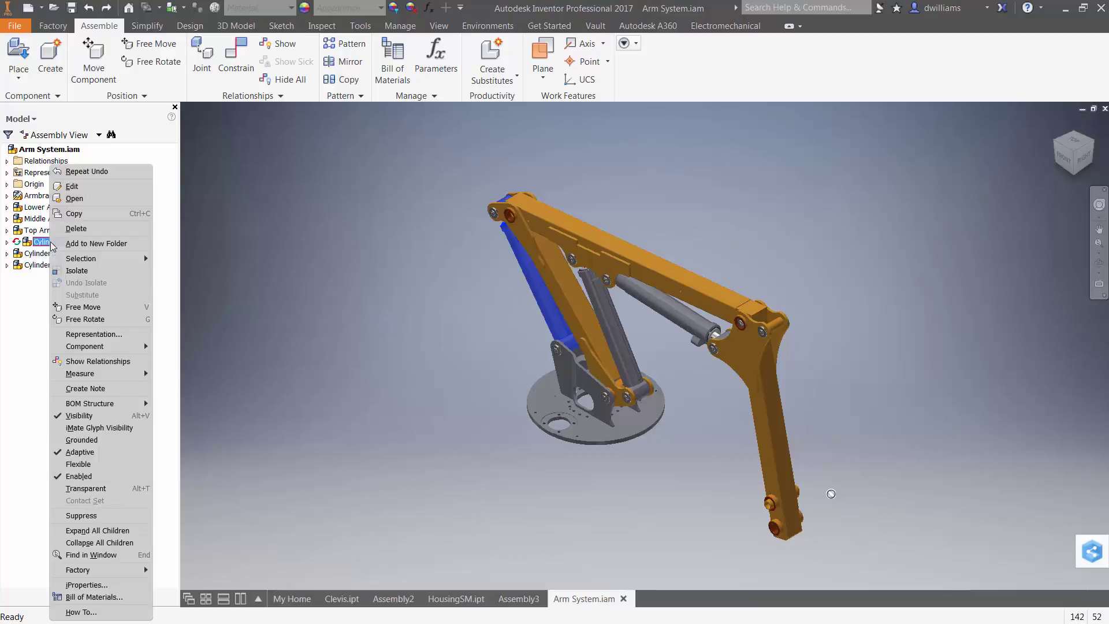
{"action": "left_click", "coordinate": [94, 453]}
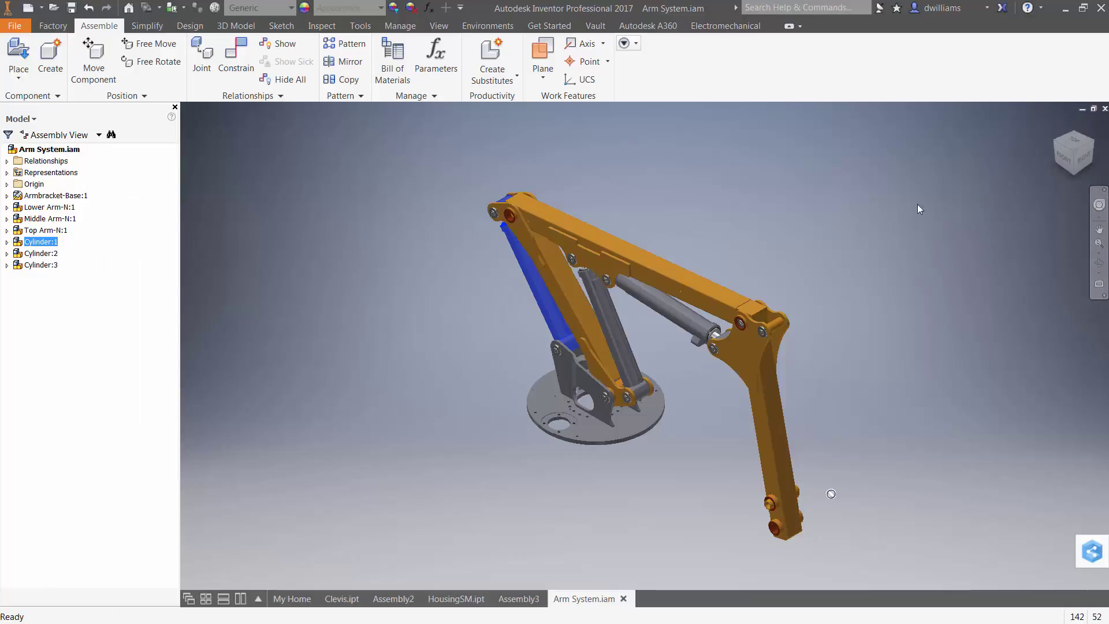
Float the document windows and create a new assembly from the Standard (in).iam template, moving its window clear of the arm system.
{"action": "left_click", "coordinate": [1093, 108]}
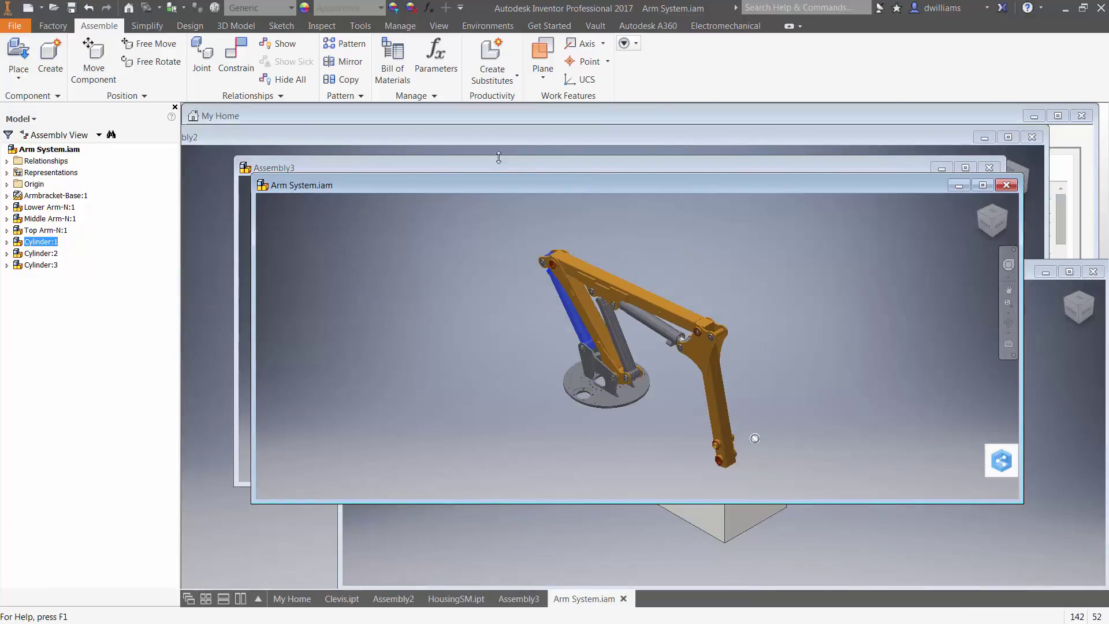
{"action": "left_click_drag", "start_coordinate": [472, 183], "coordinate": [498, 192]}
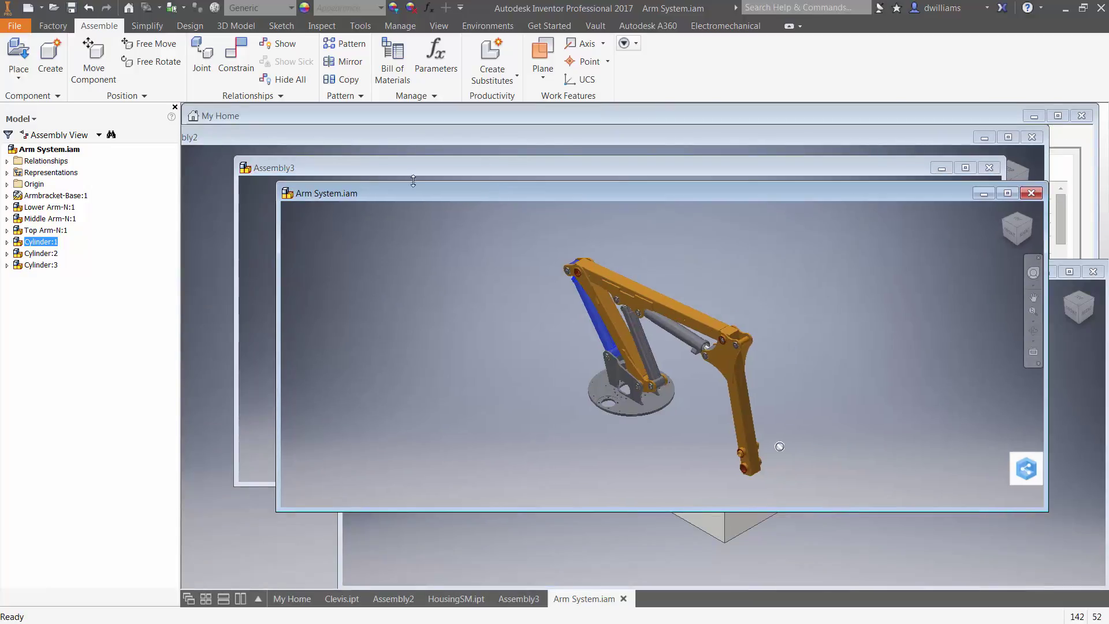
{"action": "left_click", "coordinate": [27, 9]}
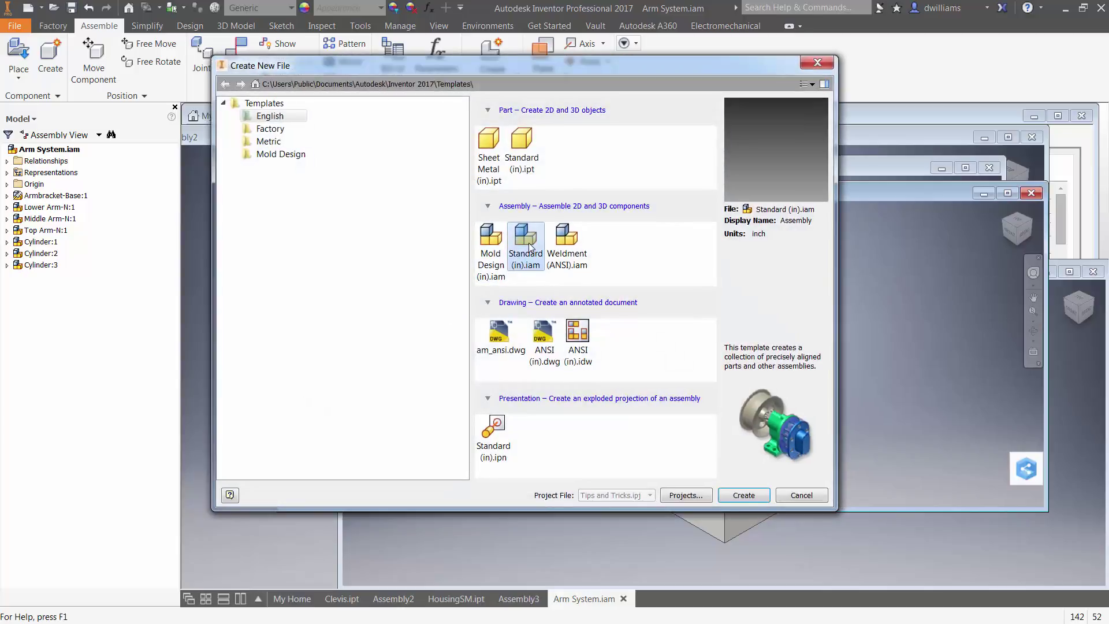
{"action": "left_click", "coordinate": [743, 495]}
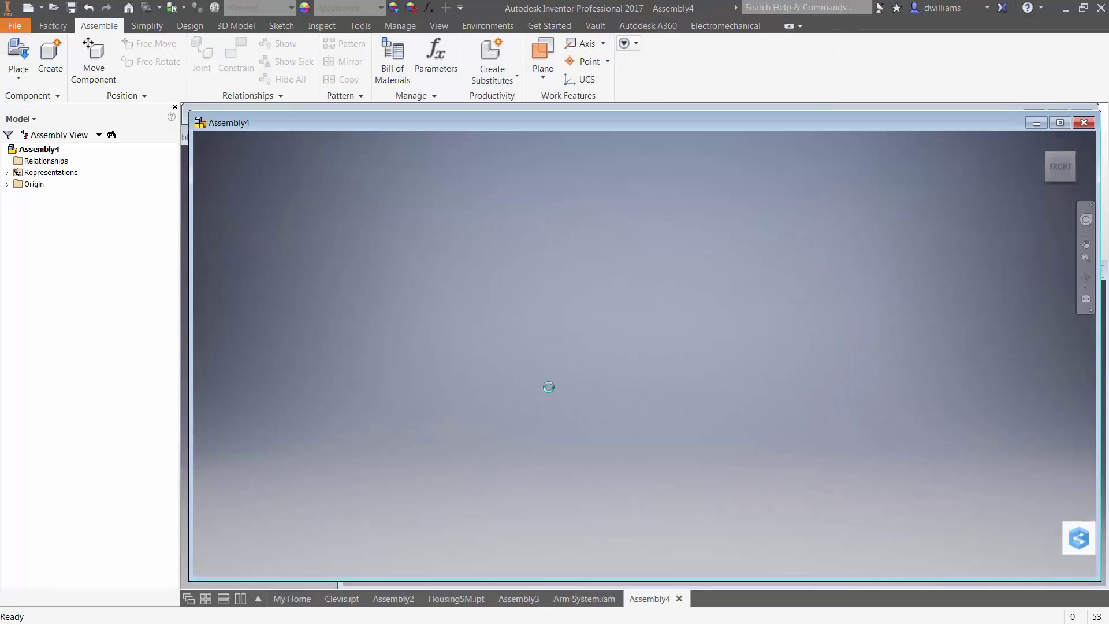
{"action": "left_click_drag", "start_coordinate": [284, 132], "coordinate": [608, 262]}
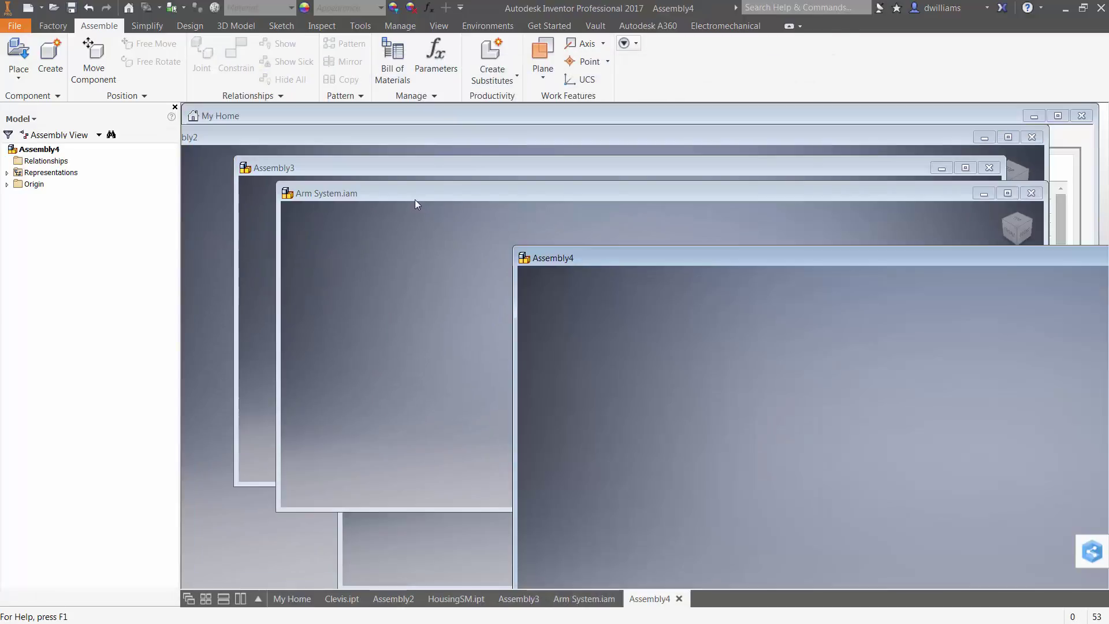
Copy Cylinder:1 from Arm System.iam into the new assembly and maximize the new assembly's window.
{"action": "left_click", "coordinate": [411, 199]}
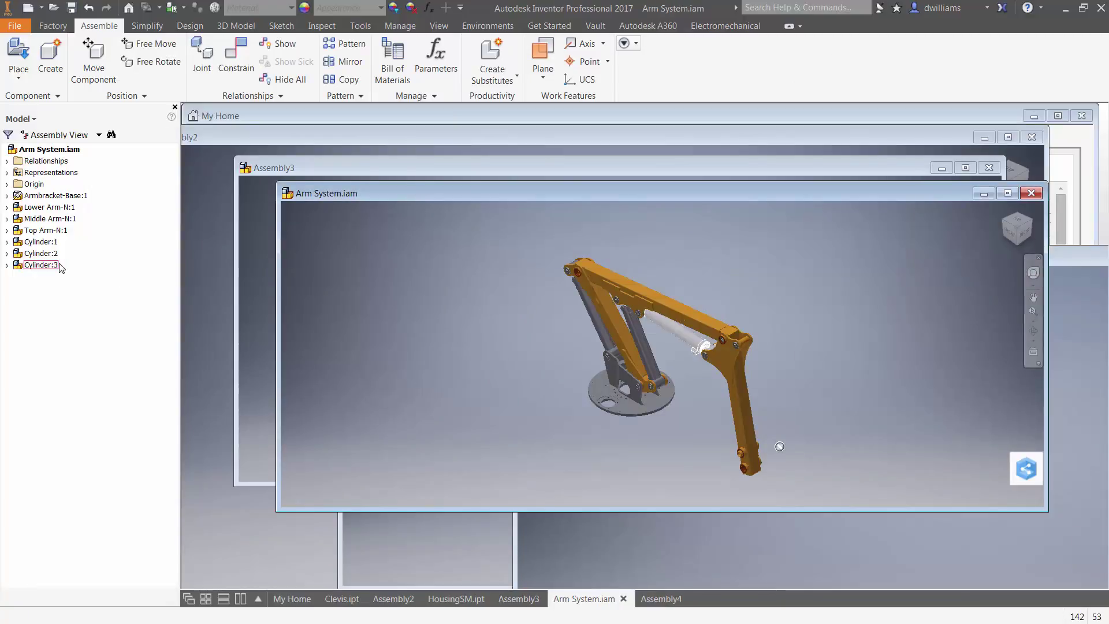
{"action": "left_click", "coordinate": [38, 242]}
{"action": "left_click_drag", "start_coordinate": [556, 587], "coordinate": [749, 542]}
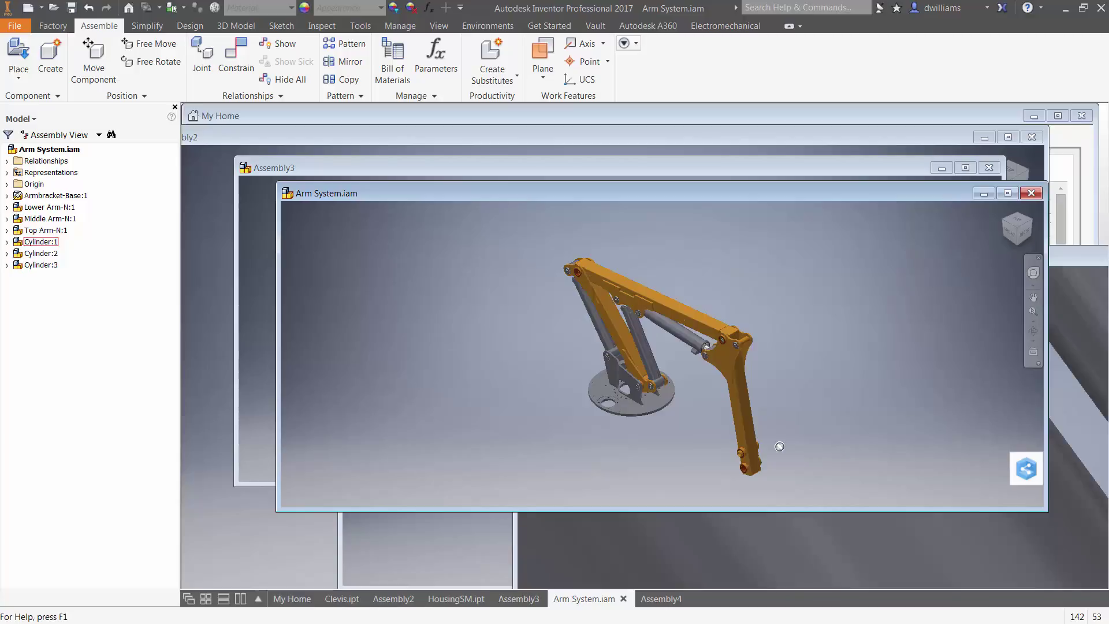
{"action": "left_click", "coordinate": [1079, 254]}
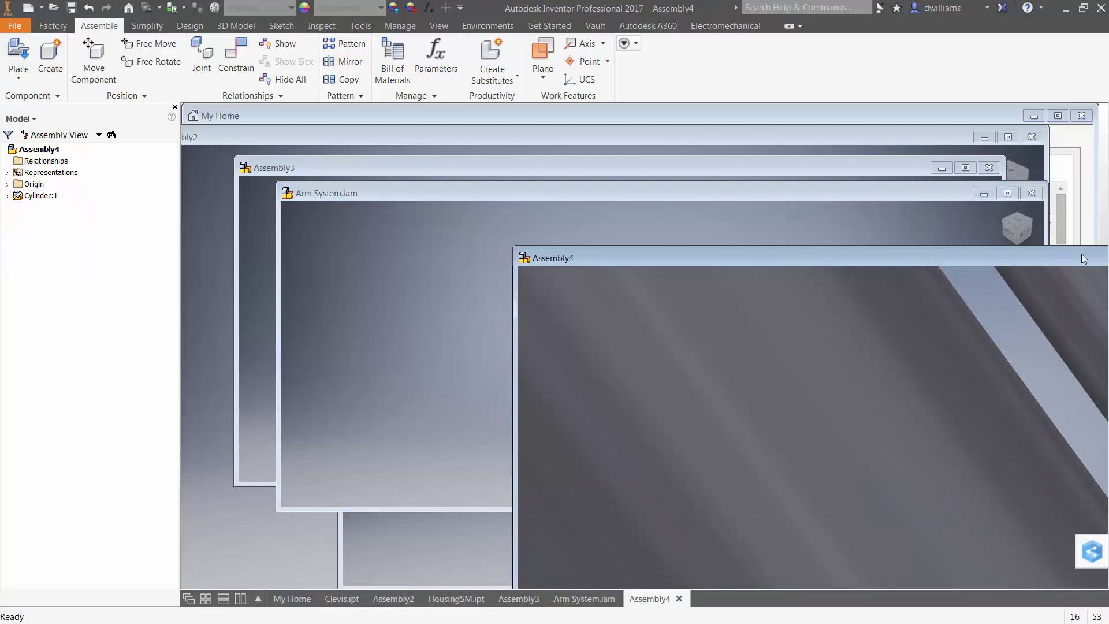
{"action": "left_click_drag", "start_coordinate": [1003, 222], "coordinate": [774, 104]}
{"action": "left_click", "coordinate": [1072, 109]}
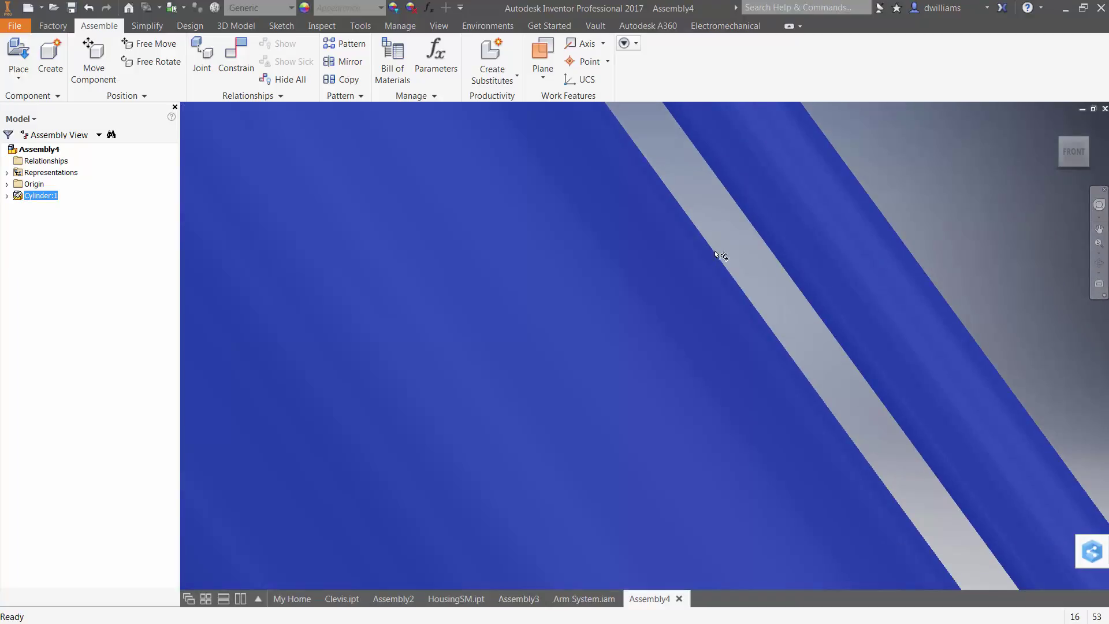
Duplicate Cylinder:1 in the new assembly and place the copy beside the original.
{"action": "scroll", "coordinate": [718, 266], "scroll_direction": "down", "scroll_amount": 10}
{"action": "middle_click_drag", "start_coordinate": [865, 309], "coordinate": [654, 296]}
{"action": "left_click", "coordinate": [654, 296]}
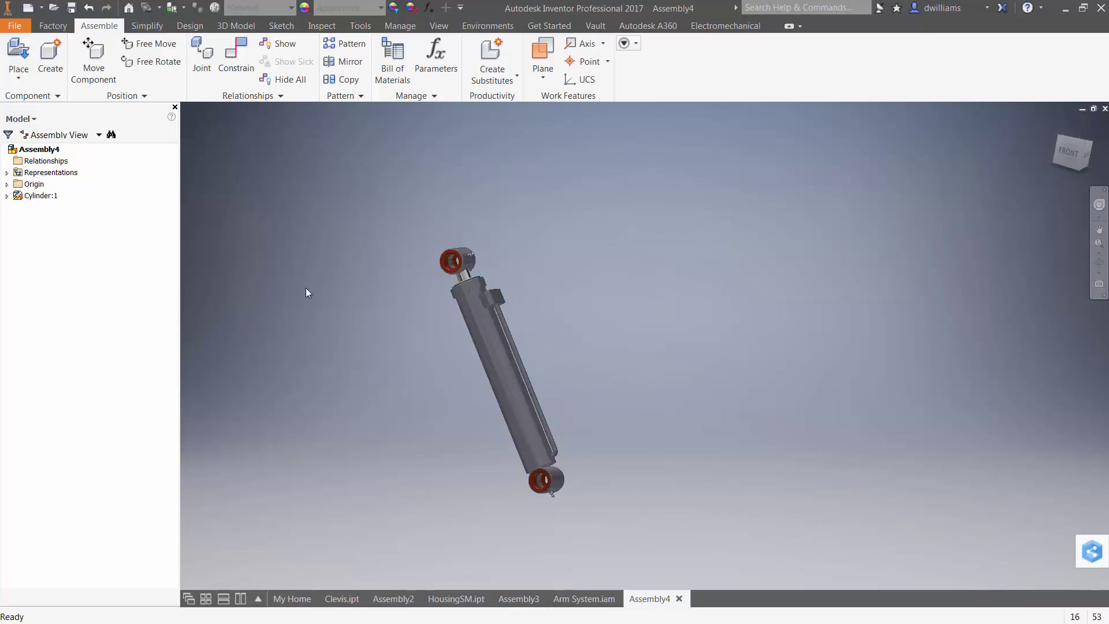
{"action": "left_click", "coordinate": [19, 197]}
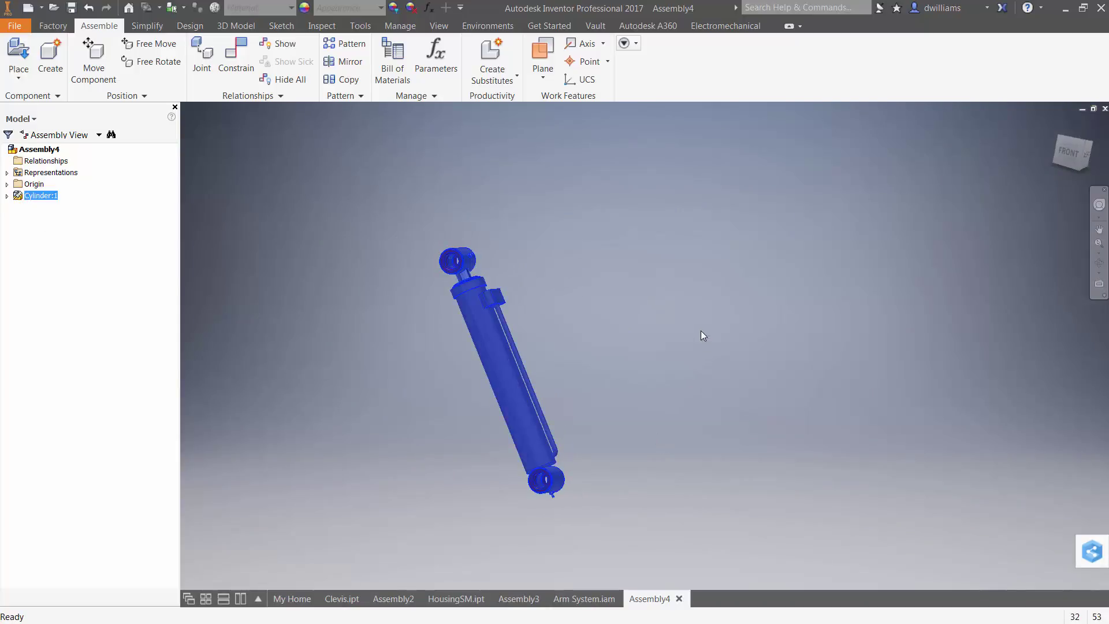
{"action": "key", "text": "ctrl+c"}
{"action": "key", "text": "ctrl+v"}
{"action": "left_click_drag", "start_coordinate": [709, 377], "coordinate": [636, 383]}
Ground the copied cylinder, Cylinder:2, in the new assembly.
{"action": "right_click", "coordinate": [707, 363]}
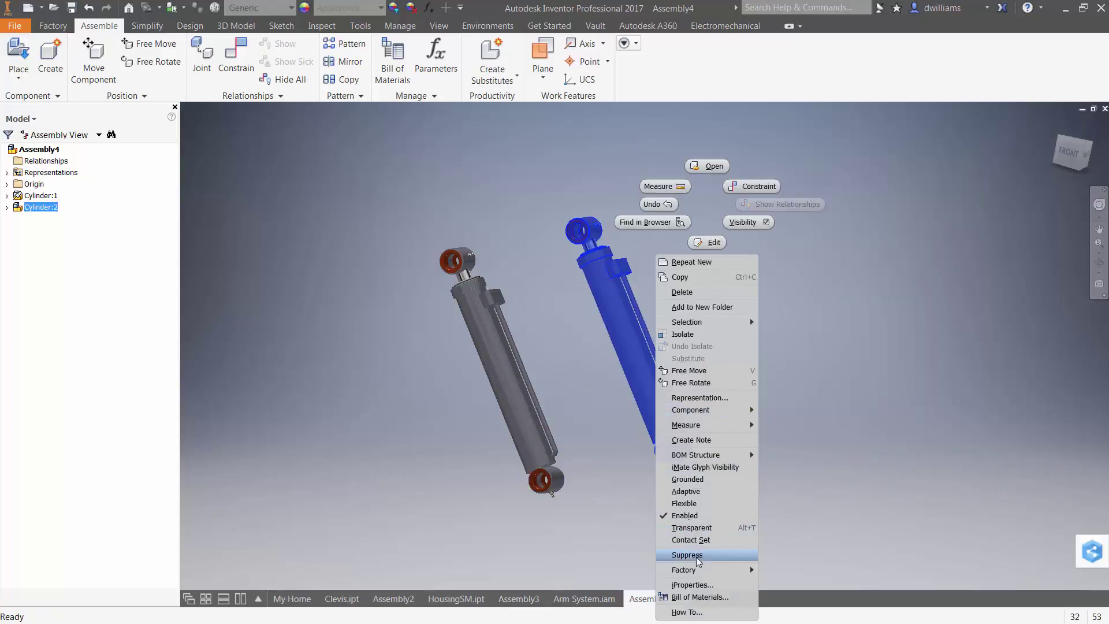
{"action": "left_click", "coordinate": [688, 480]}
{"action": "left_click", "coordinate": [814, 373]}
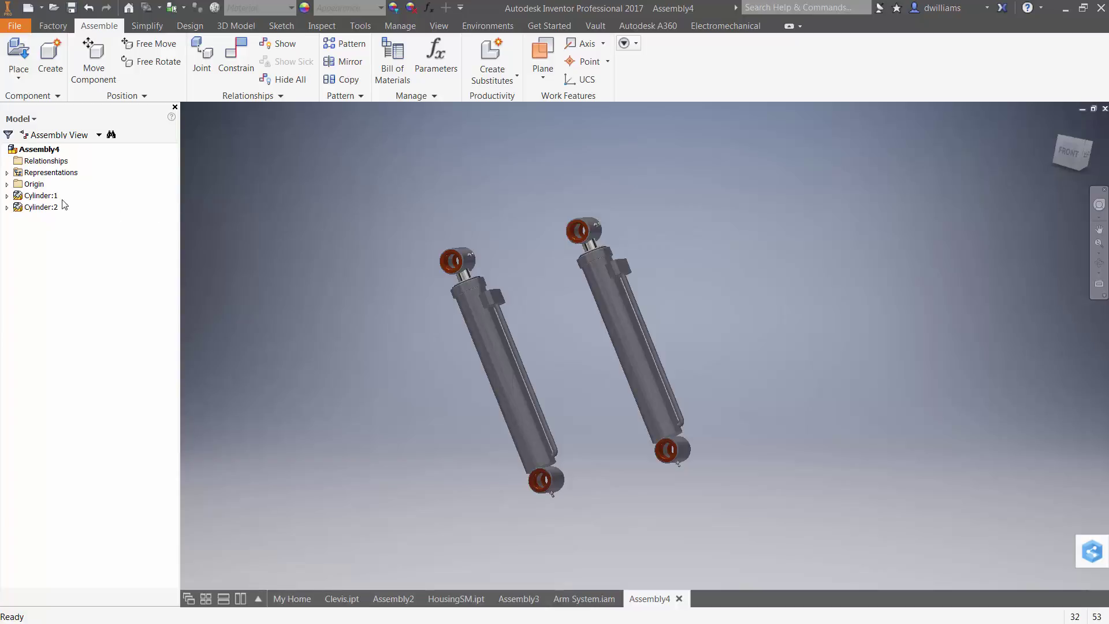
Make Cylinder:1 adaptive and pull its piston rod outward to test how both cylinder instances respond.
{"action": "right_click", "coordinate": [47, 199]}
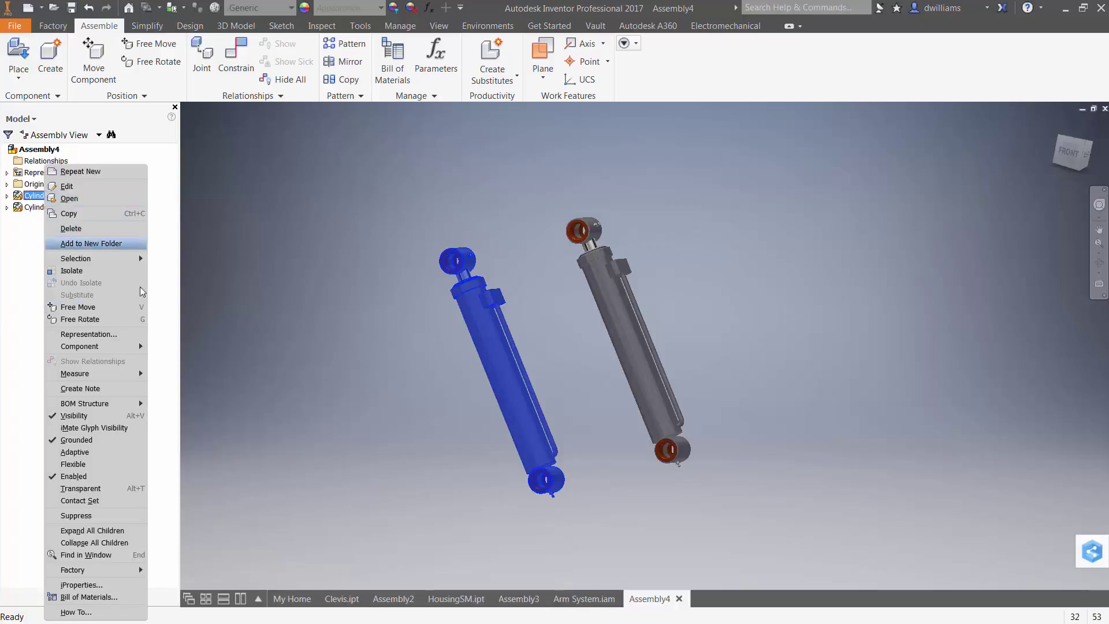
{"action": "left_click", "coordinate": [91, 455]}
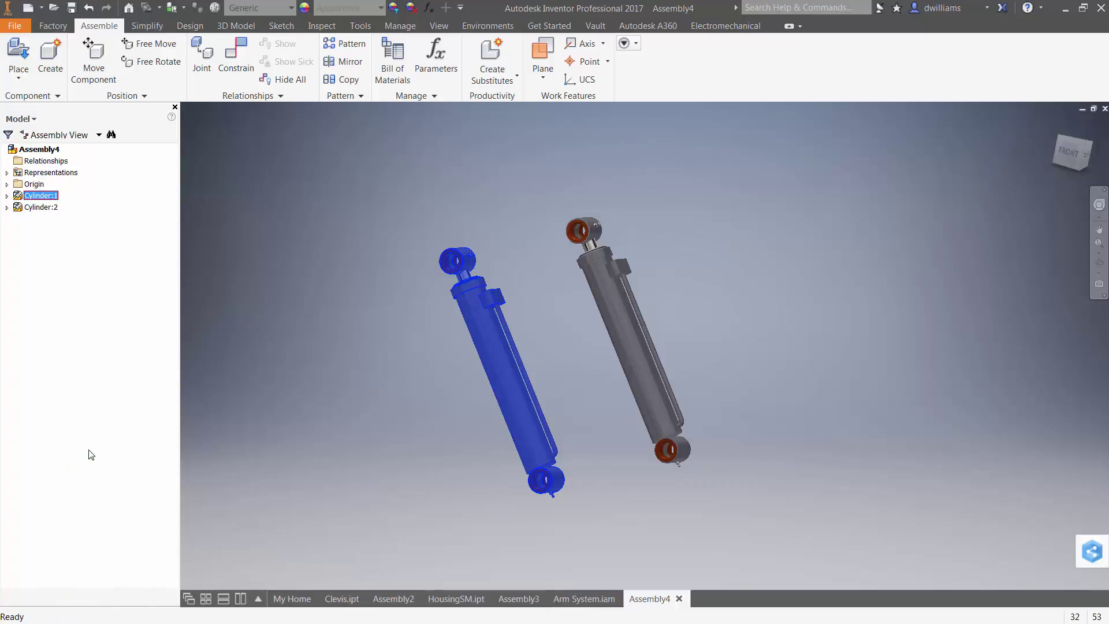
{"action": "left_click", "coordinate": [316, 345]}
{"action": "left_click_drag", "start_coordinate": [460, 256], "coordinate": [475, 202]}
{"action": "left_click", "coordinate": [330, 211]}
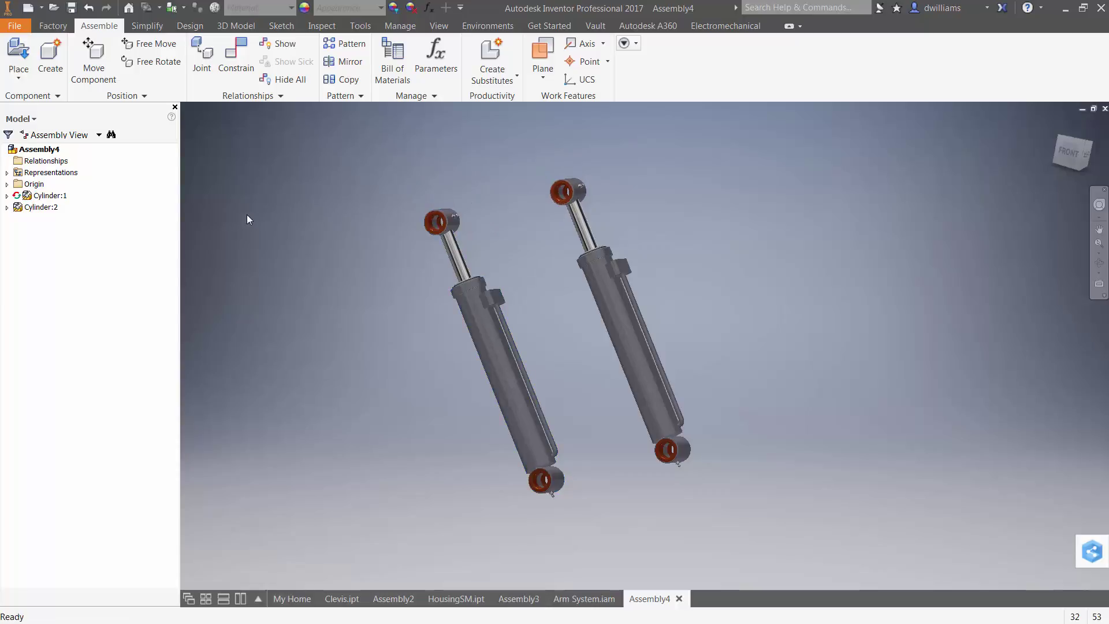
Check whether the Adaptive option is available for Cylinder:2 in Arm System.iam, and return to the new assembly.
{"action": "left_click", "coordinate": [580, 598]}
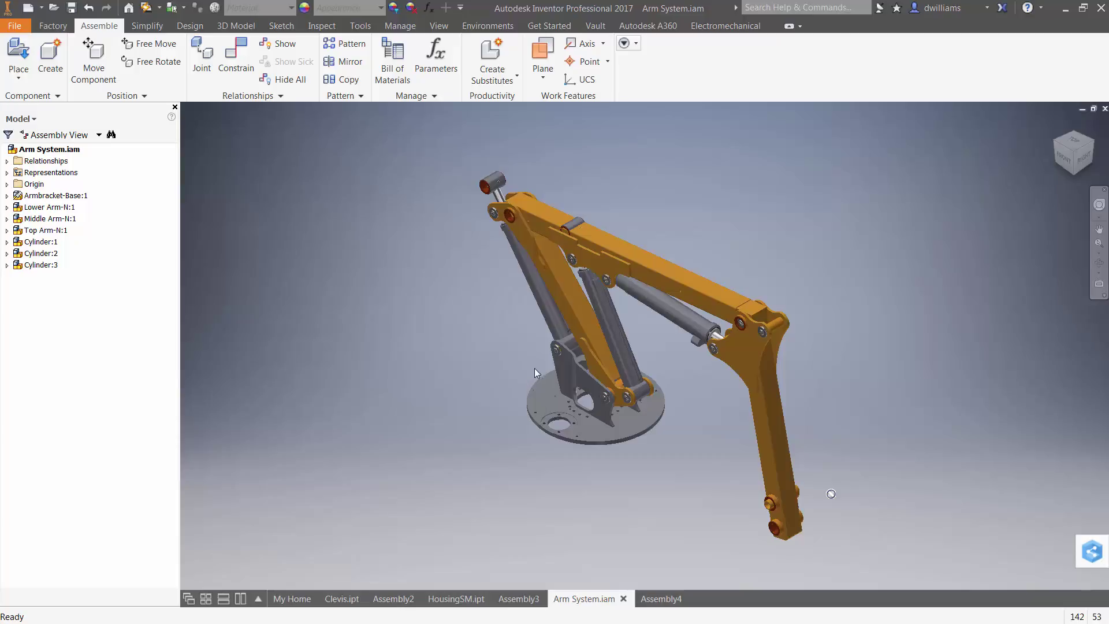
{"action": "left_click", "coordinate": [661, 599]}
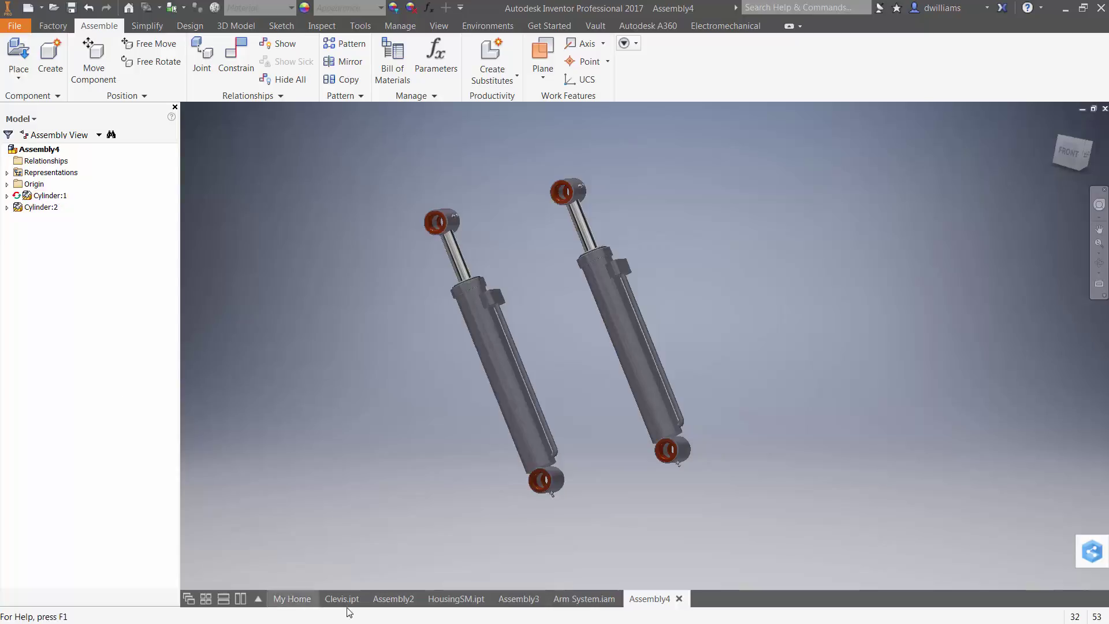
{"action": "left_click", "coordinate": [585, 599]}
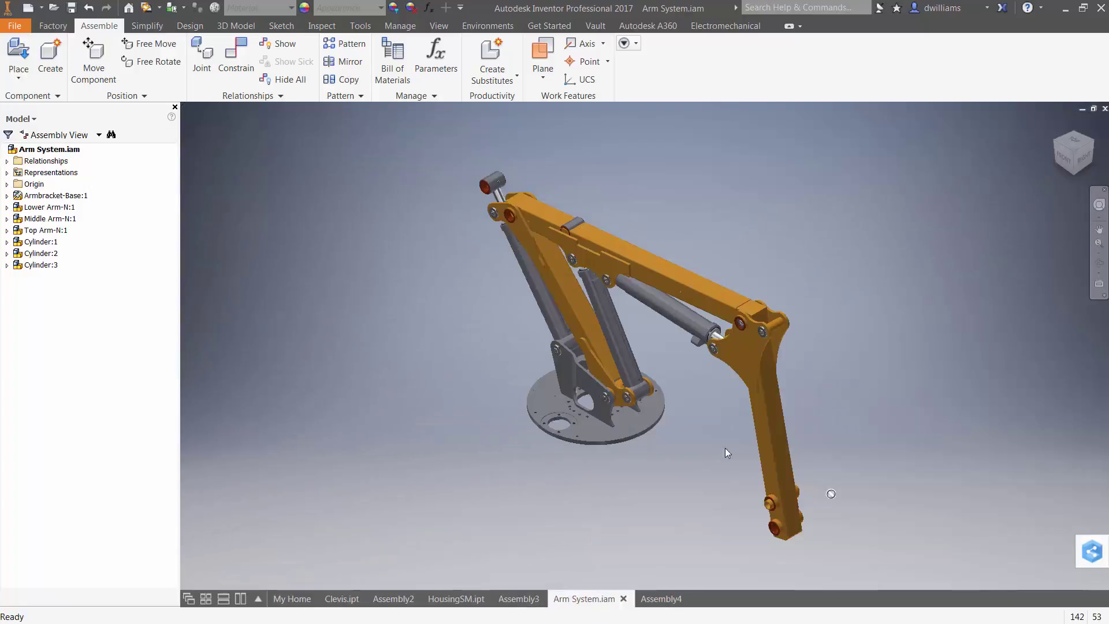
{"action": "right_click", "coordinate": [42, 253]}
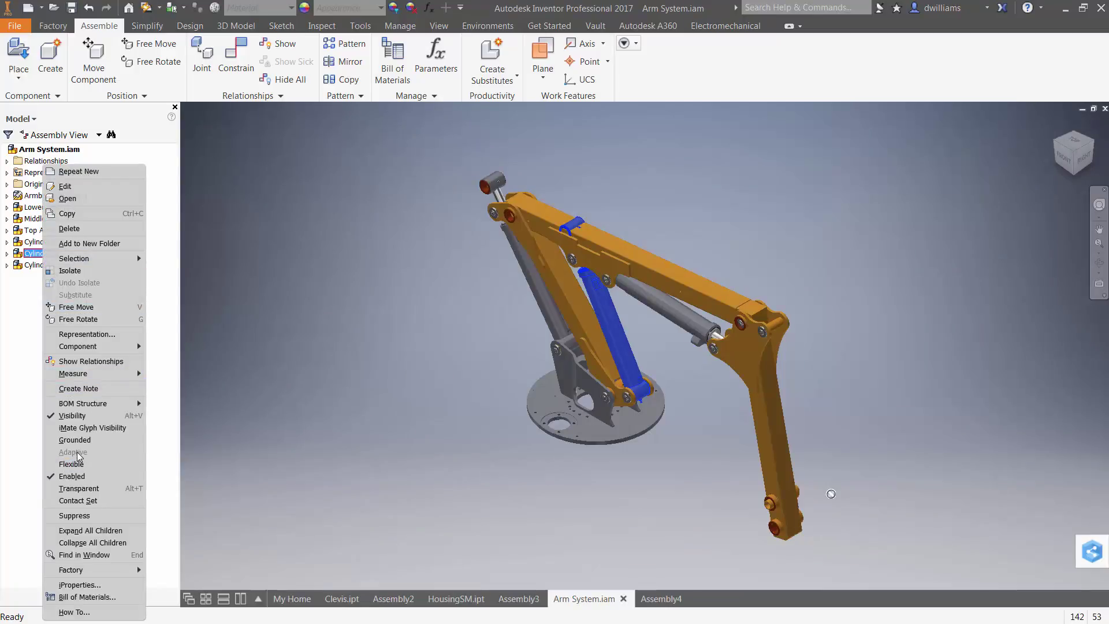
{"action": "left_click", "coordinate": [663, 598]}
{"action": "left_click", "coordinate": [664, 601]}
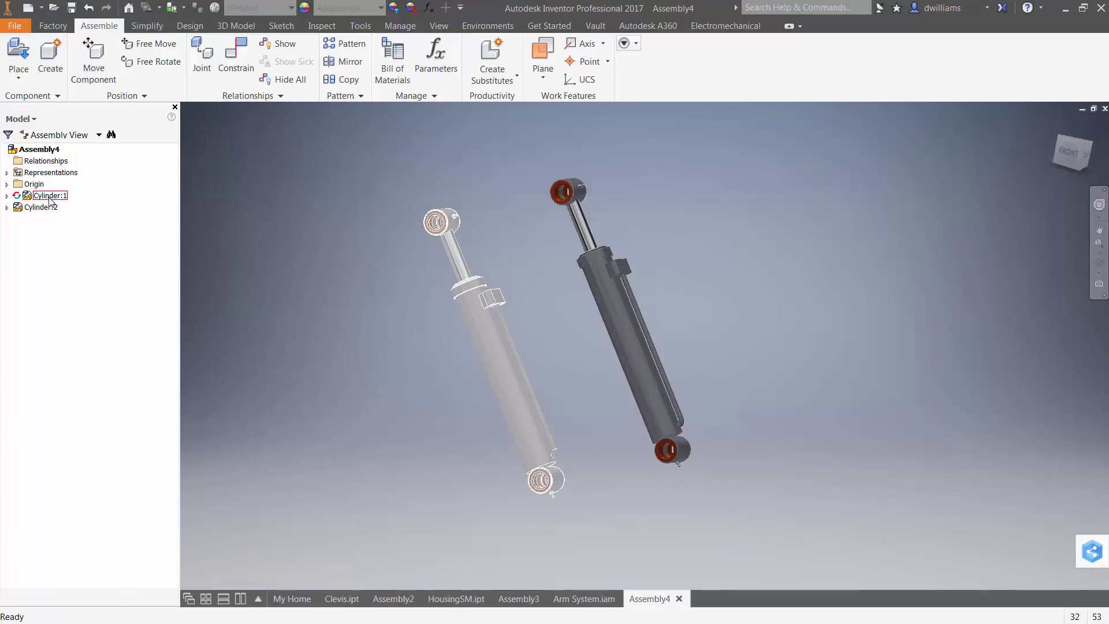
Undo the piston rod extension and the Adaptive setting of Cylinder:1.
{"action": "right_click_drag", "start_coordinate": [443, 394], "coordinate": [341, 384]}
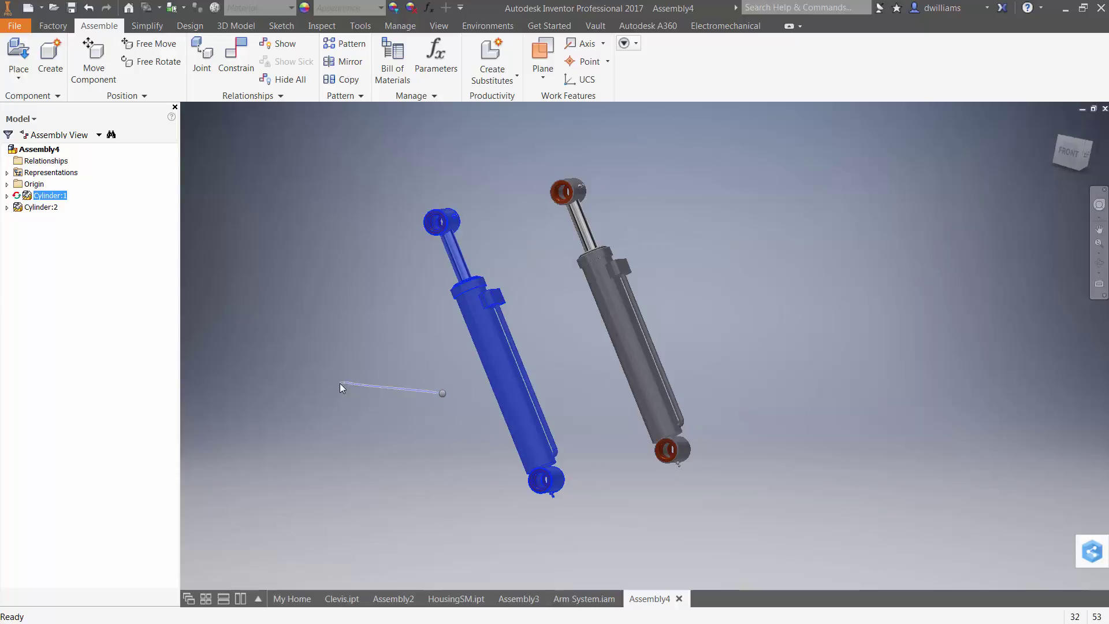
{"action": "right_click", "coordinate": [418, 368]}
{"action": "left_click", "coordinate": [405, 369]}
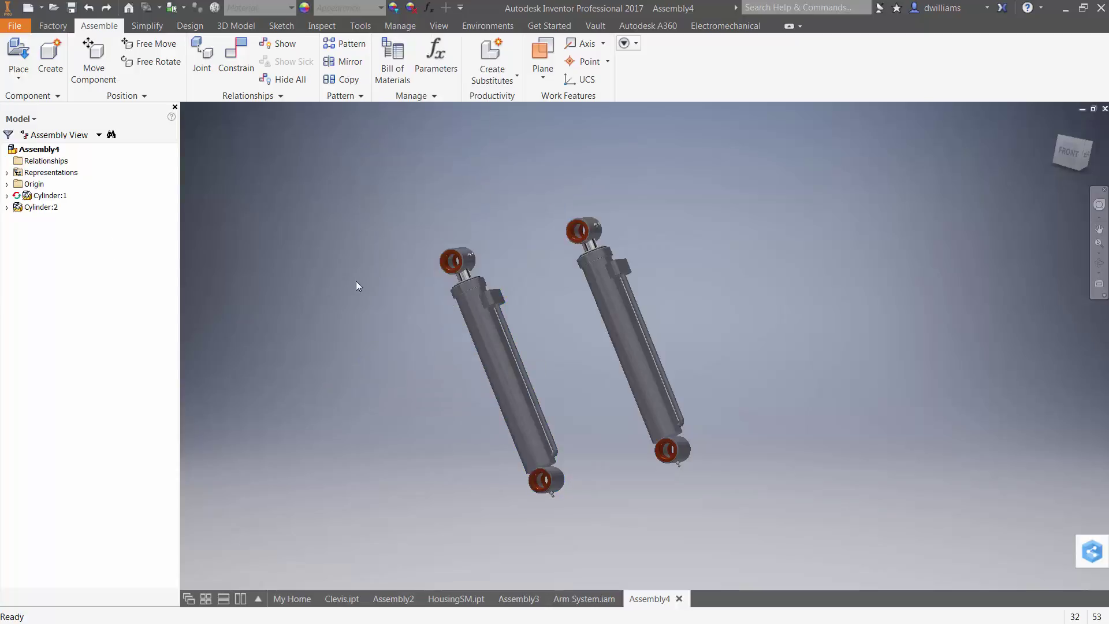
{"action": "right_click_drag", "start_coordinate": [356, 281], "coordinate": [268, 276]}
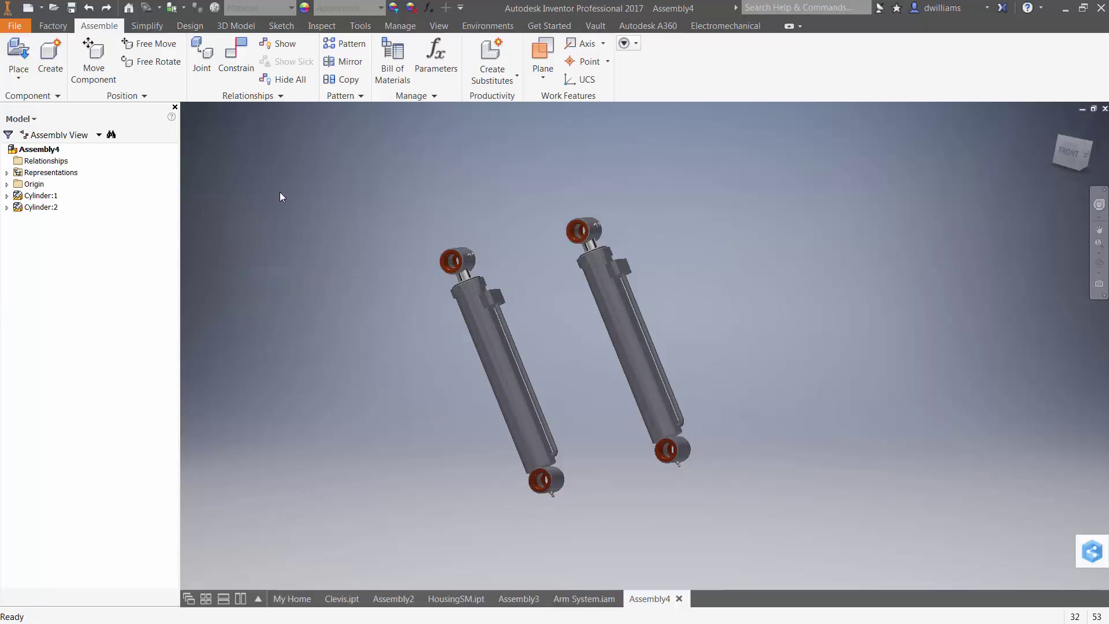
Make both Cylinder:1 and Cylinder:2 flexible in the new assembly.
{"action": "left_click", "coordinate": [44, 198]}
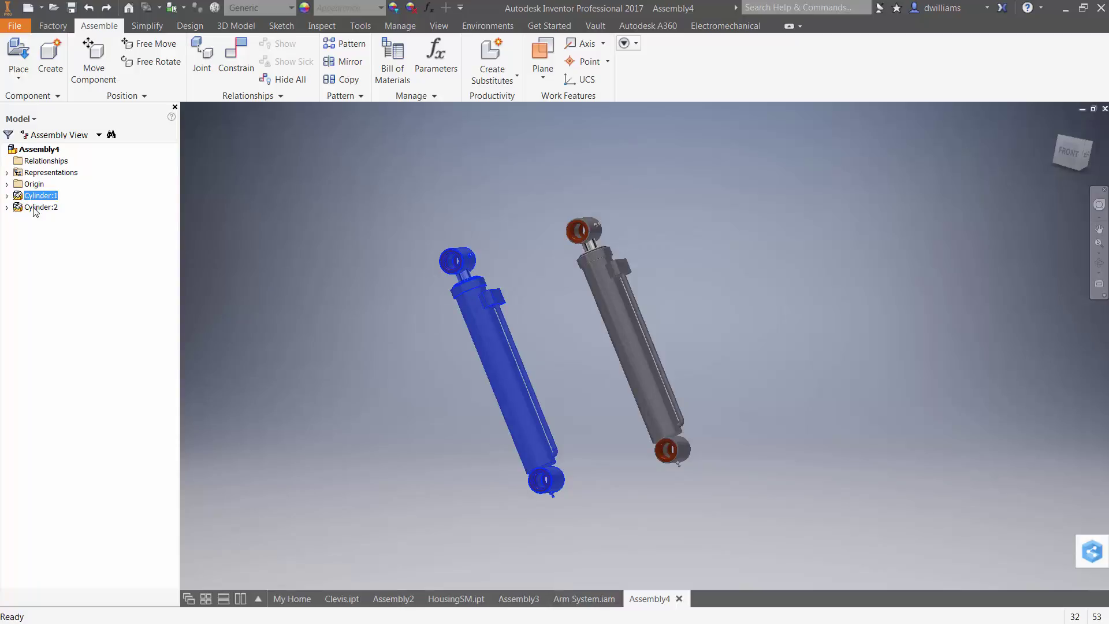
{"action": "left_click", "coordinate": [36, 207], "text": "ctrl"}
{"action": "right_click", "coordinate": [34, 208]}
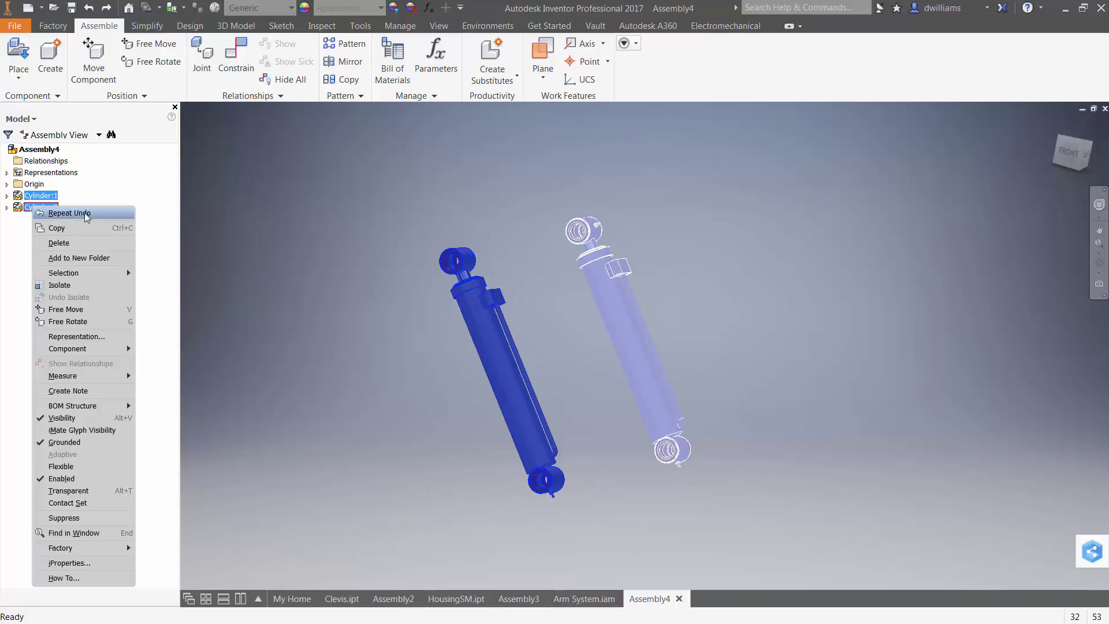
{"action": "left_click", "coordinate": [73, 469]}
{"action": "left_click", "coordinate": [289, 321]}
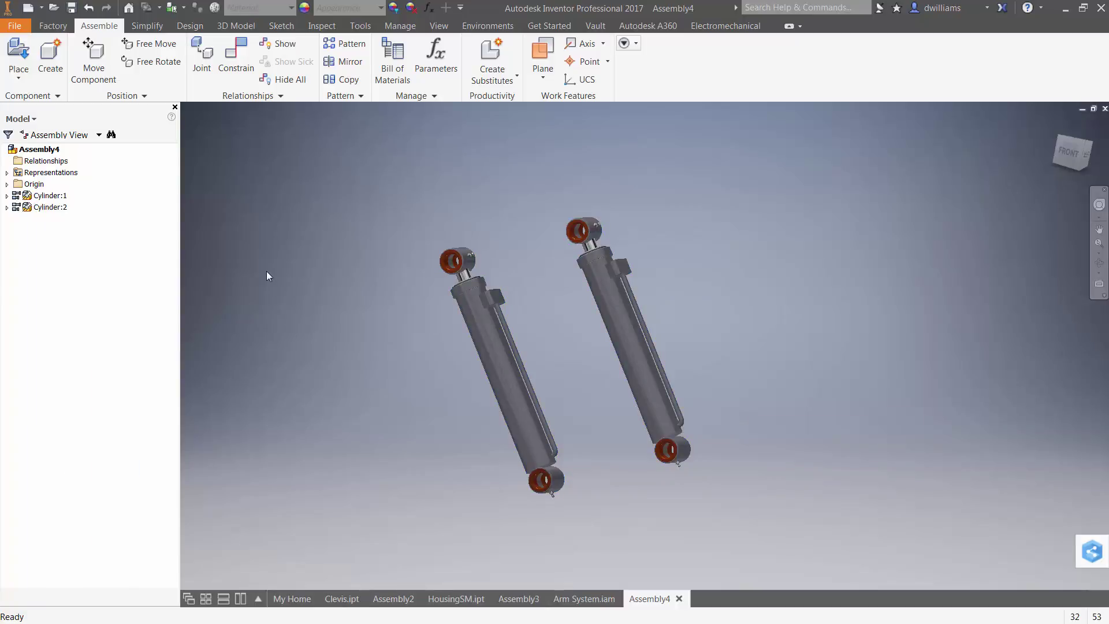
Extend the piston rods of the two cylinders by different amounts and close the new assembly.
{"action": "left_click_drag", "start_coordinate": [461, 244], "coordinate": [444, 192]}
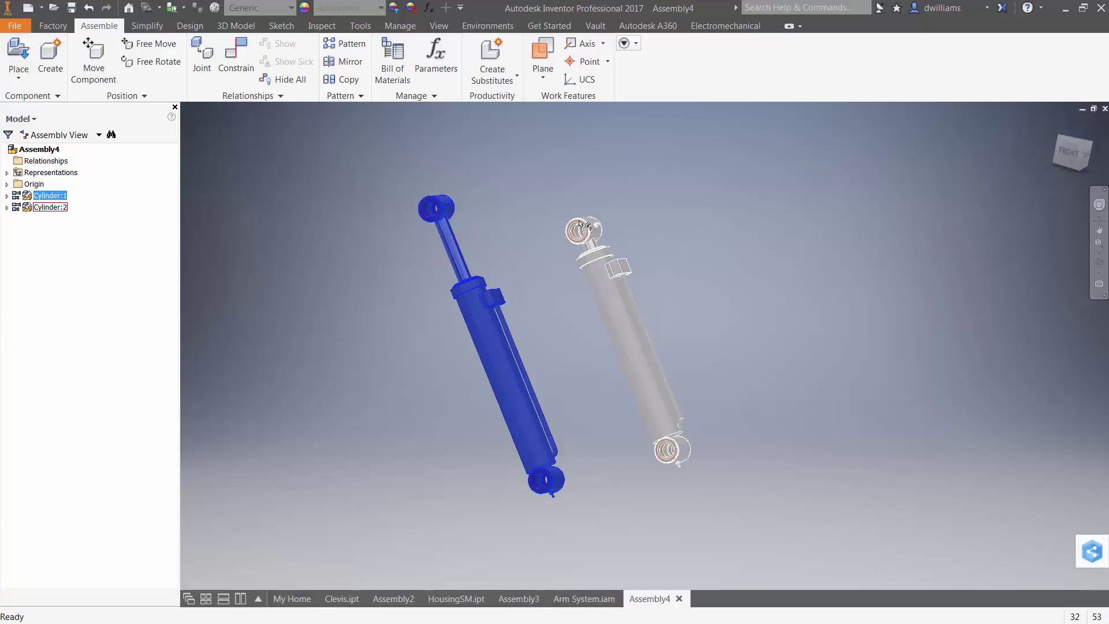
{"action": "left_click_drag", "start_coordinate": [580, 225], "coordinate": [578, 202]}
{"action": "left_click", "coordinate": [712, 252]}
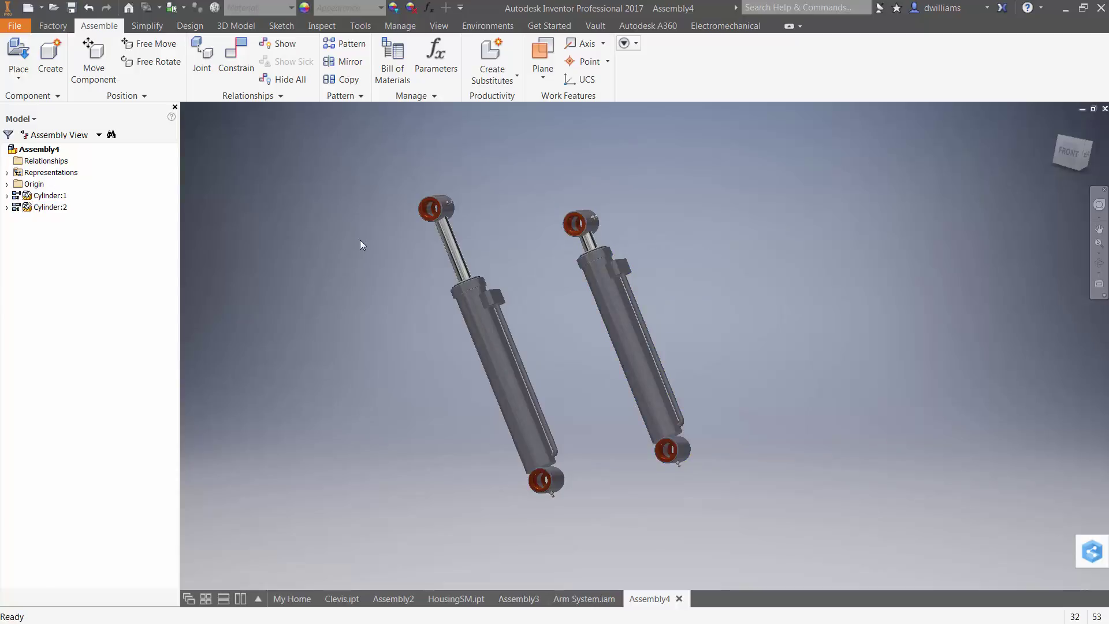
{"action": "left_click", "coordinate": [1105, 111]}
{"action": "left_click", "coordinate": [504, 348]}
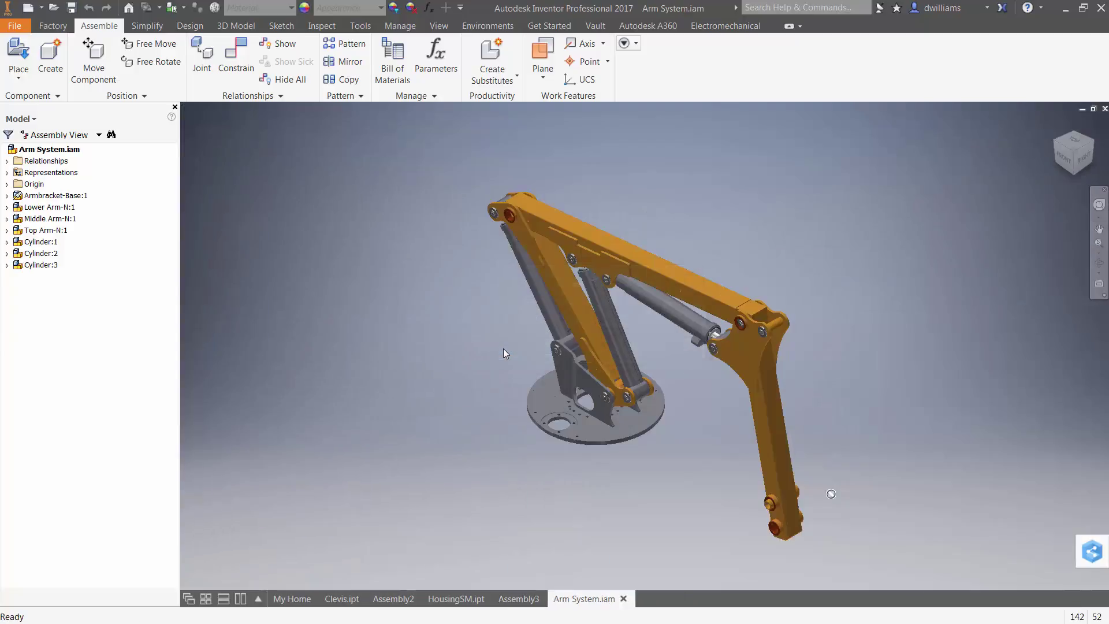
Try moving the top arm with Cylinder:1 made adaptive, and revert both the move and the Adaptive setting.
{"action": "left_click", "coordinate": [41, 241]}
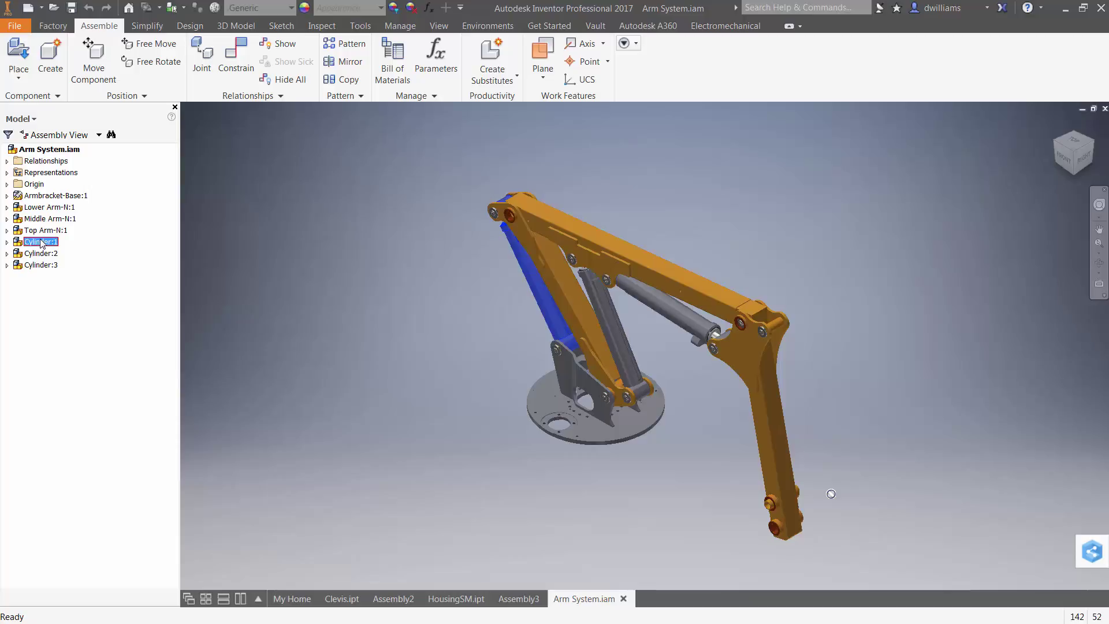
{"action": "right_click", "coordinate": [40, 241]}
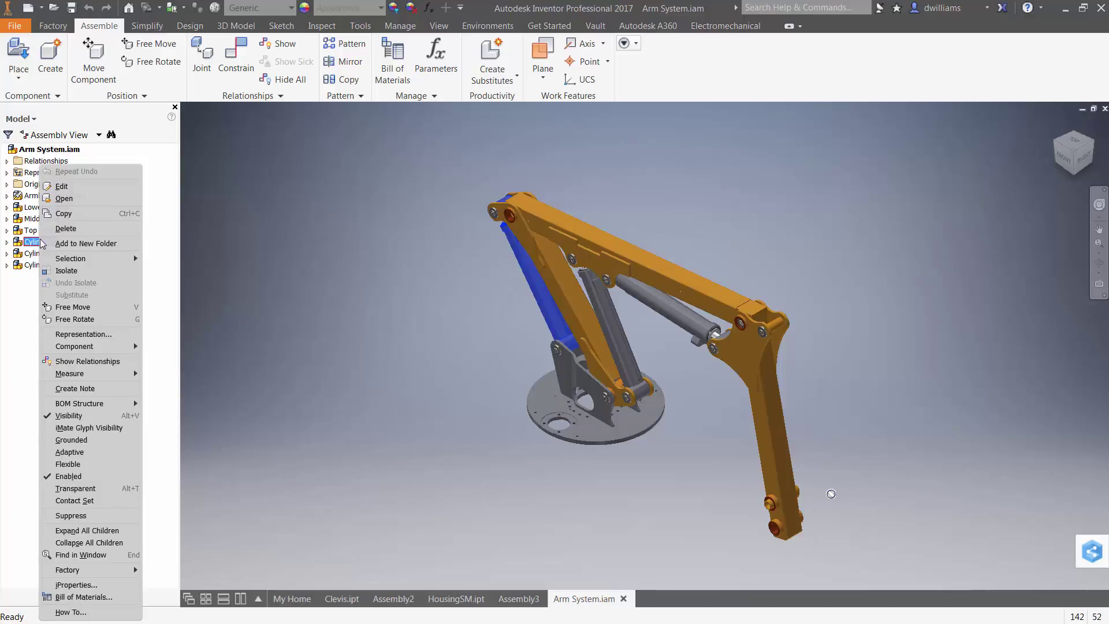
{"action": "left_click", "coordinate": [90, 457]}
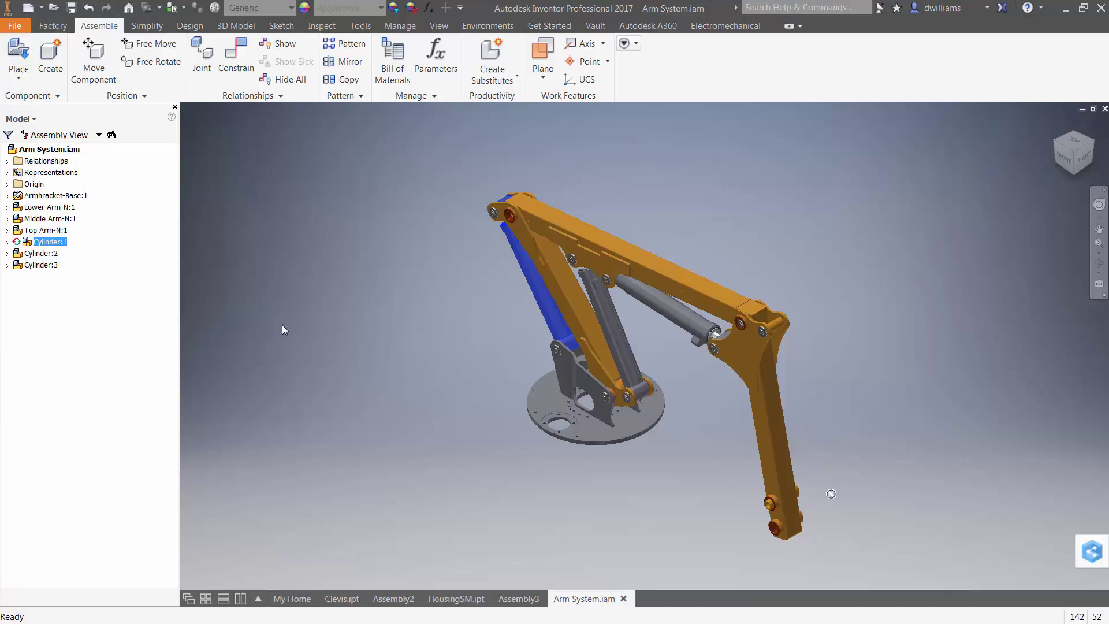
{"action": "left_click_drag", "start_coordinate": [780, 481], "coordinate": [762, 443]}
{"action": "right_click_drag", "start_coordinate": [408, 345], "coordinate": [406, 346]}
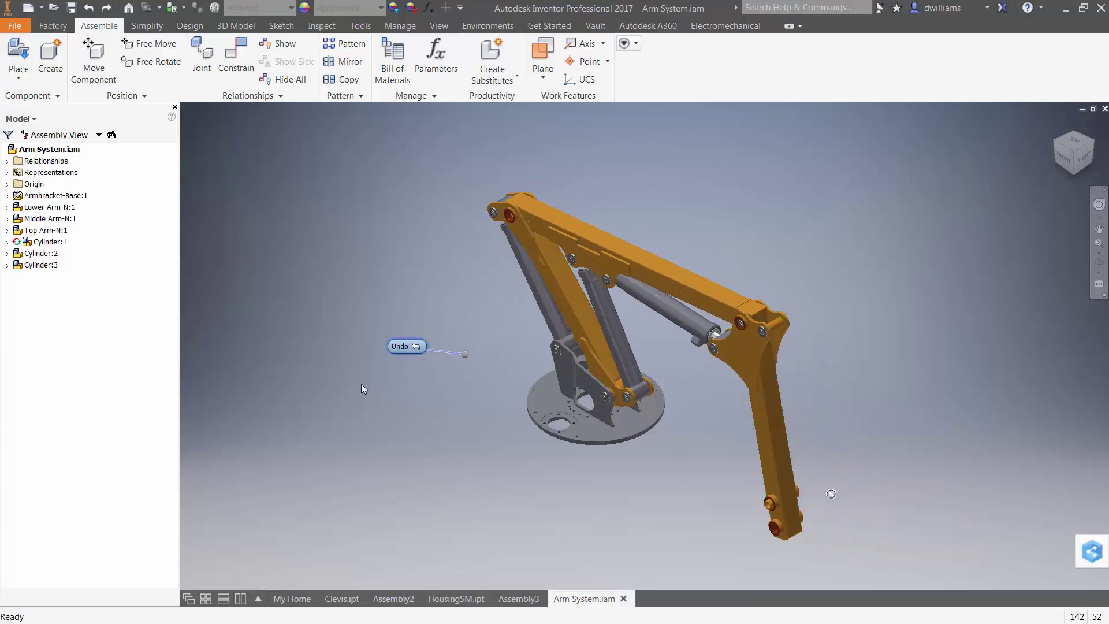
{"action": "right_click", "coordinate": [46, 242]}
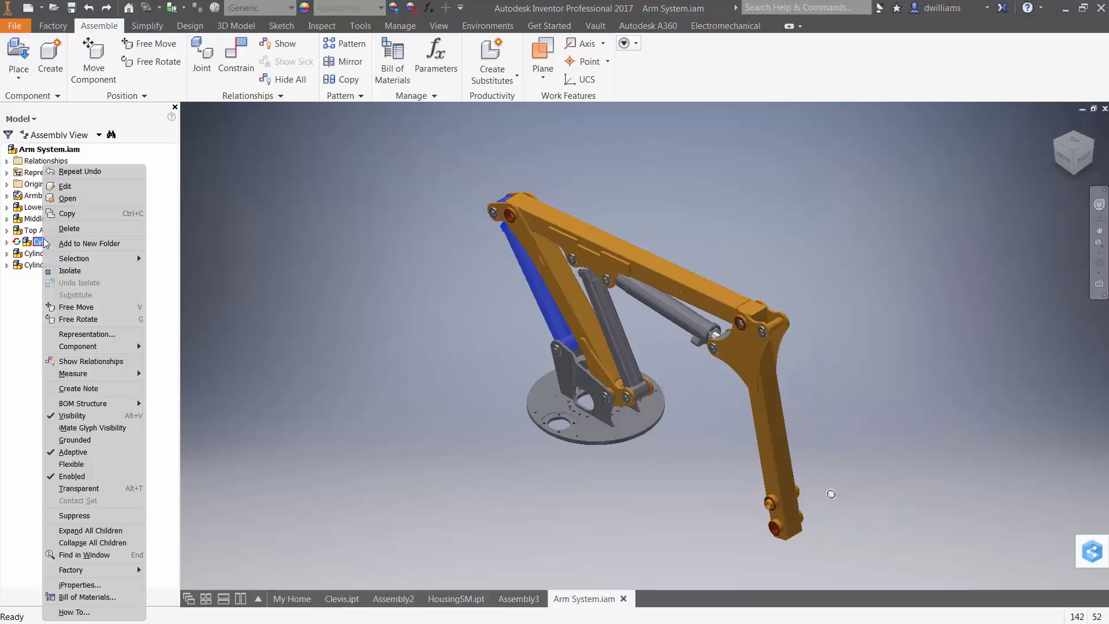
{"action": "left_click", "coordinate": [74, 451]}
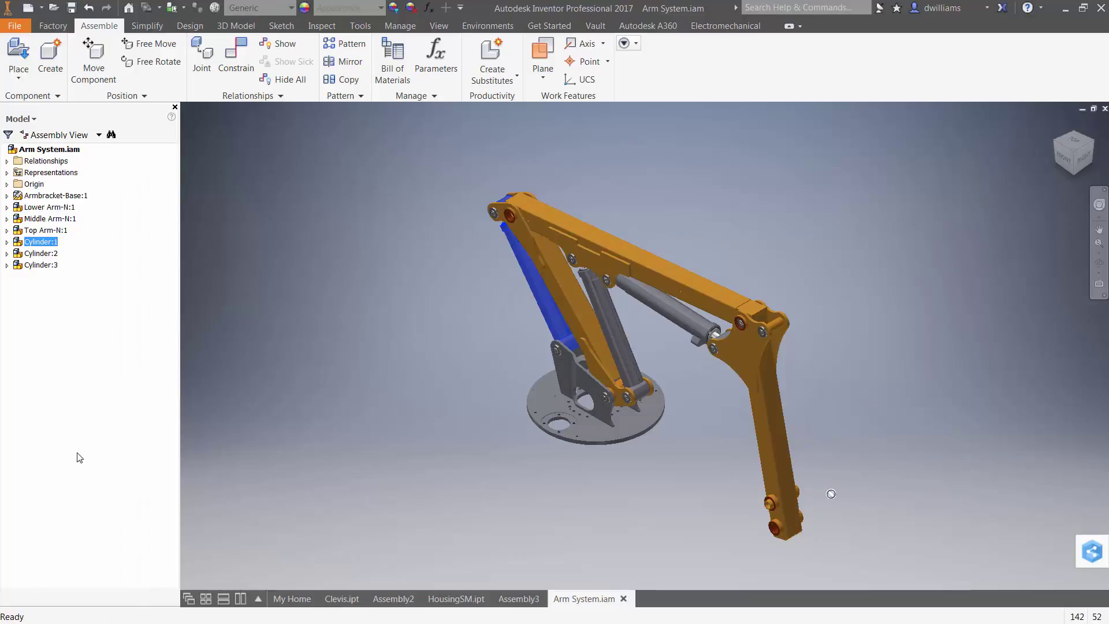
Make Cylinder:1, Cylinder:2 and Cylinder:3 of the arm system flexible, and swing the arm up and outward to test the motion.
{"action": "left_click", "coordinate": [51, 266], "text": "shift"}
{"action": "right_click", "coordinate": [51, 265]}
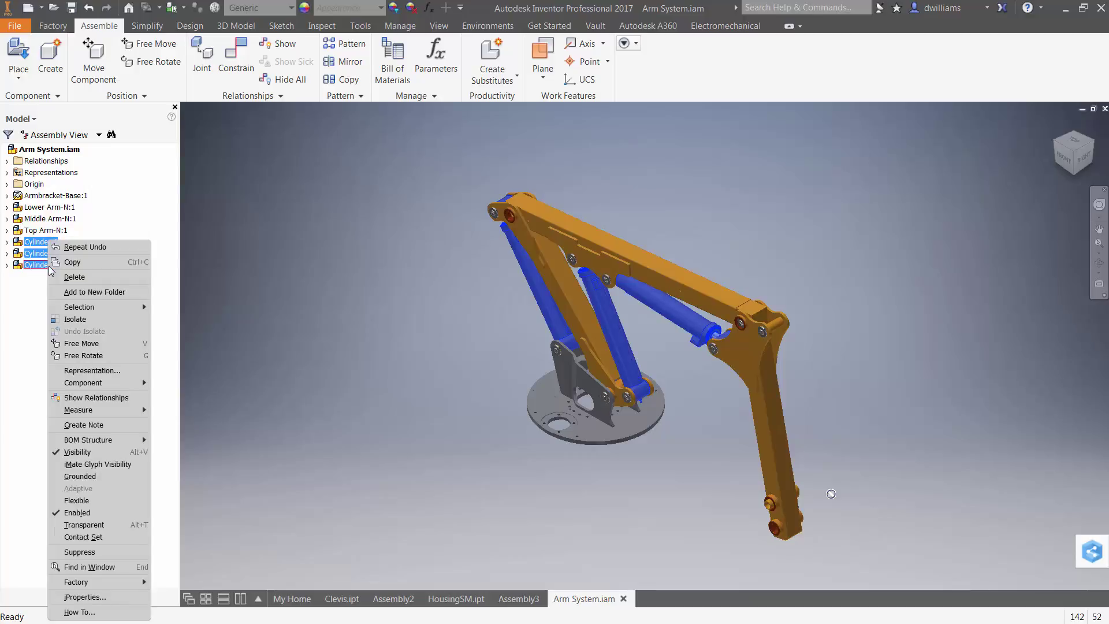
{"action": "left_click", "coordinate": [81, 500]}
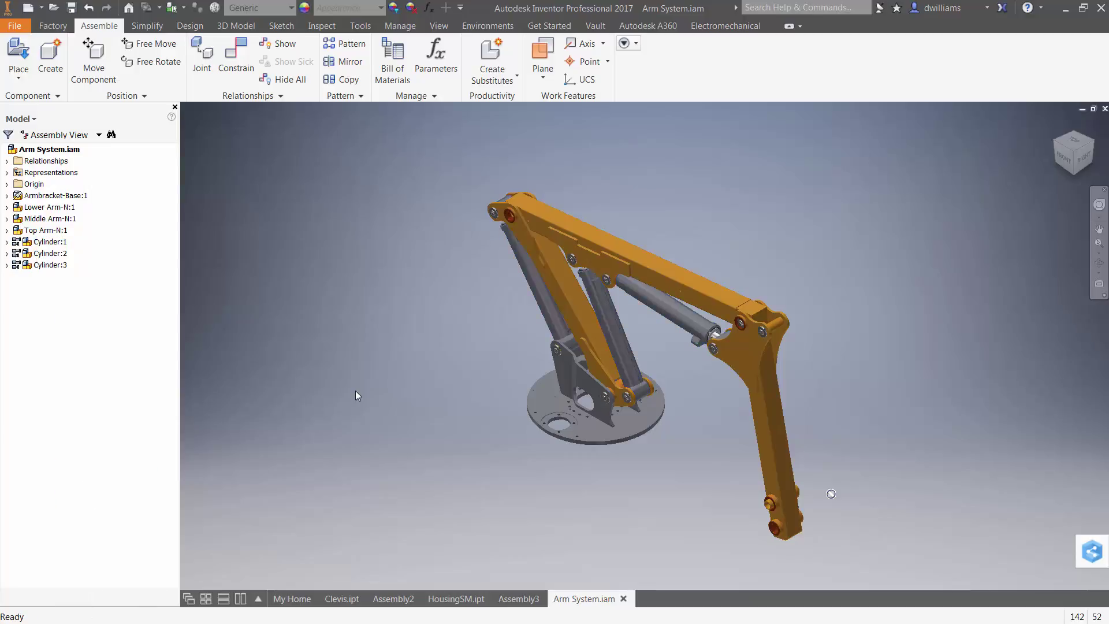
{"action": "left_click_drag", "start_coordinate": [673, 282], "coordinate": [745, 381]}
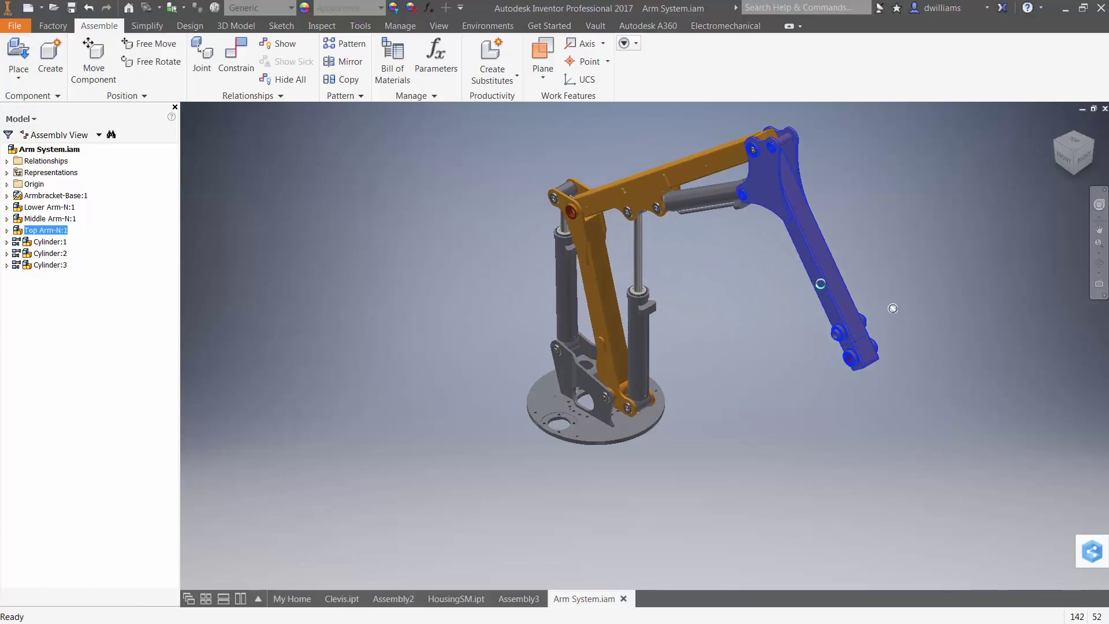
{"action": "left_click", "coordinate": [746, 382]}
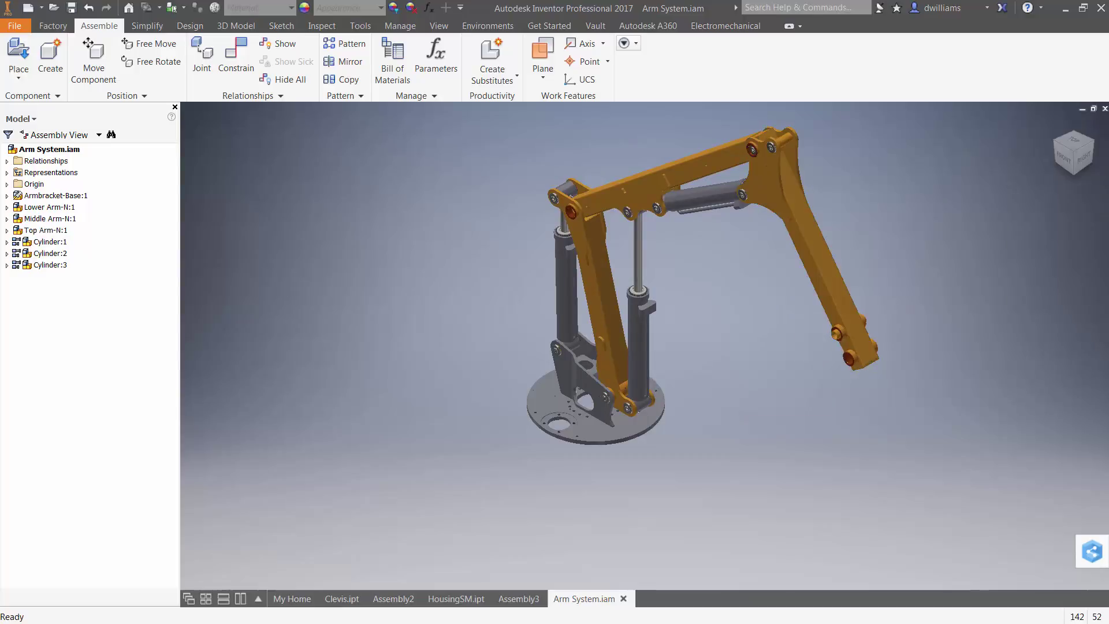
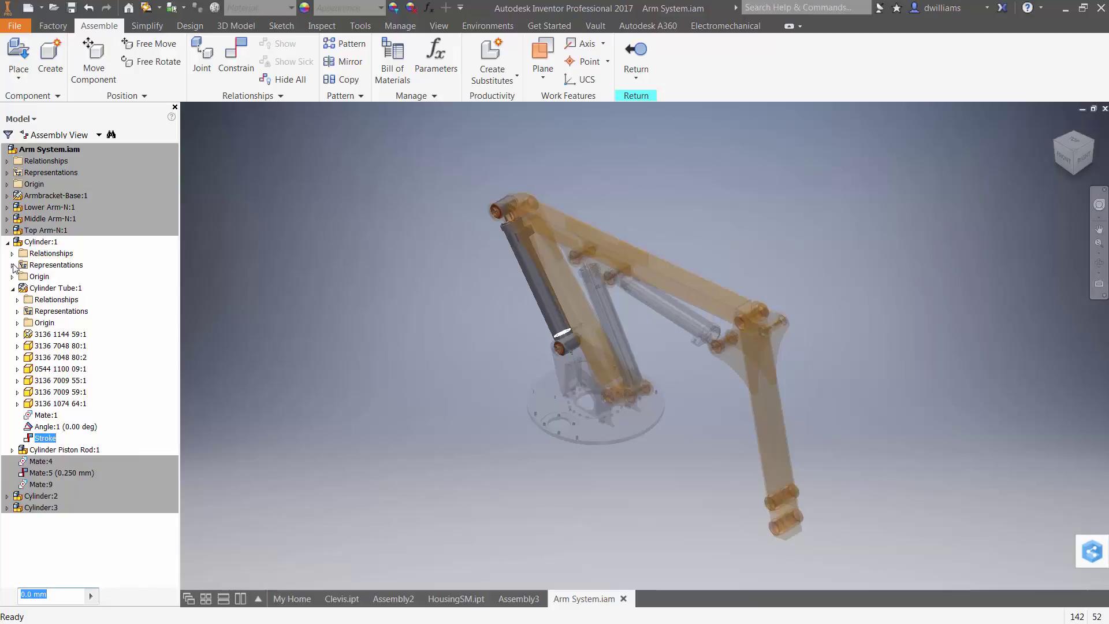
Create a new positional representation inside Cylinder:1 and expand the list of its positions.
{"action": "left_click", "coordinate": [12, 265]}
{"action": "right_click", "coordinate": [45, 278]}
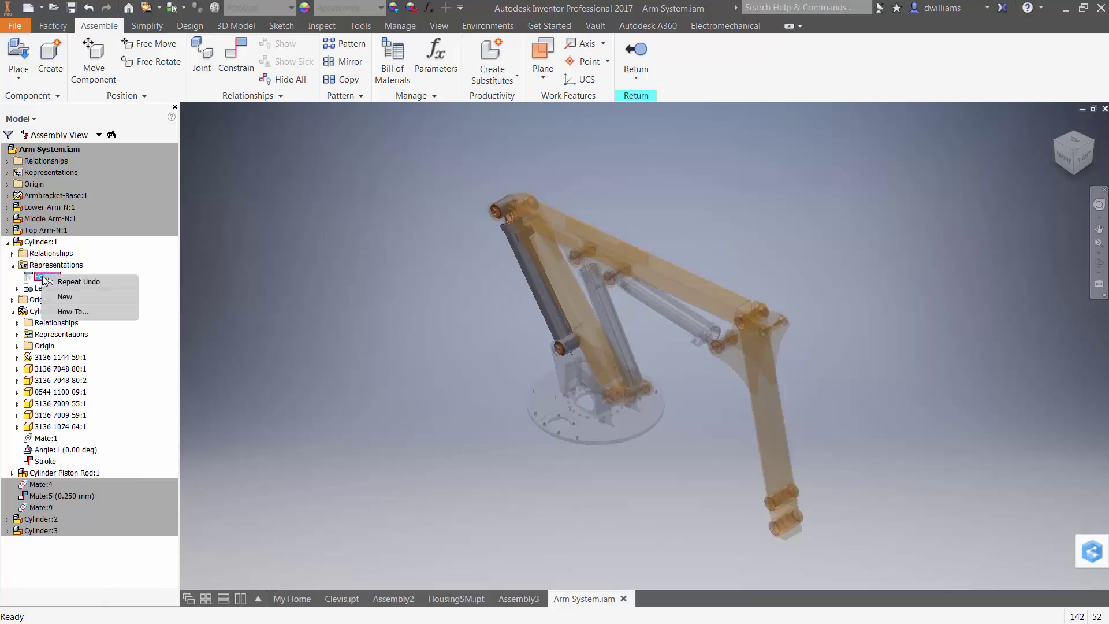
{"action": "left_click", "coordinate": [65, 296]}
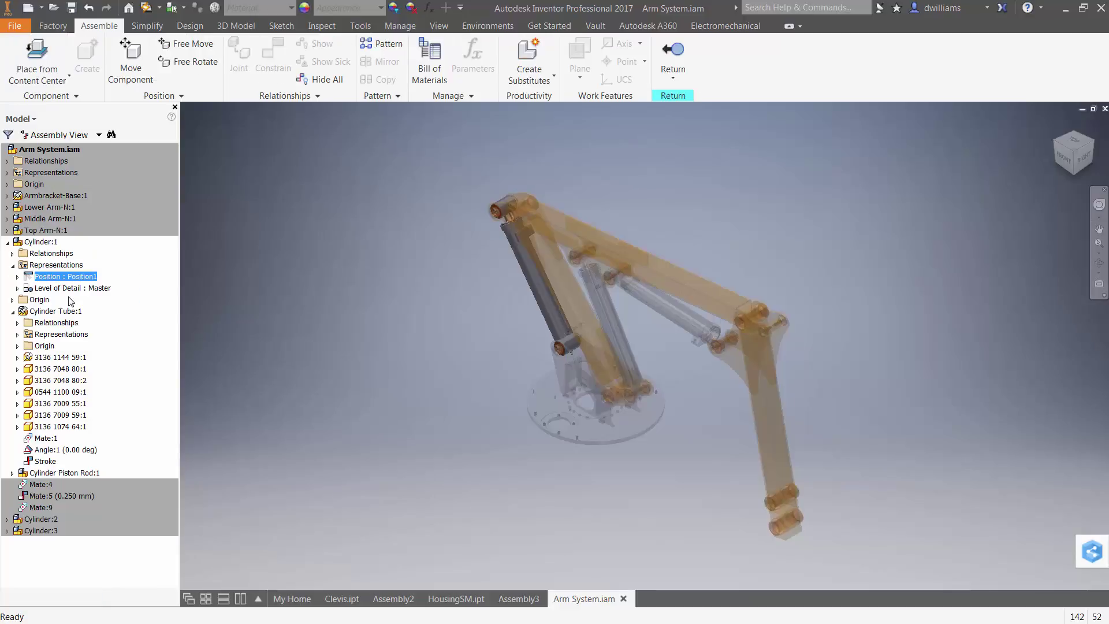
{"action": "left_click", "coordinate": [18, 277]}
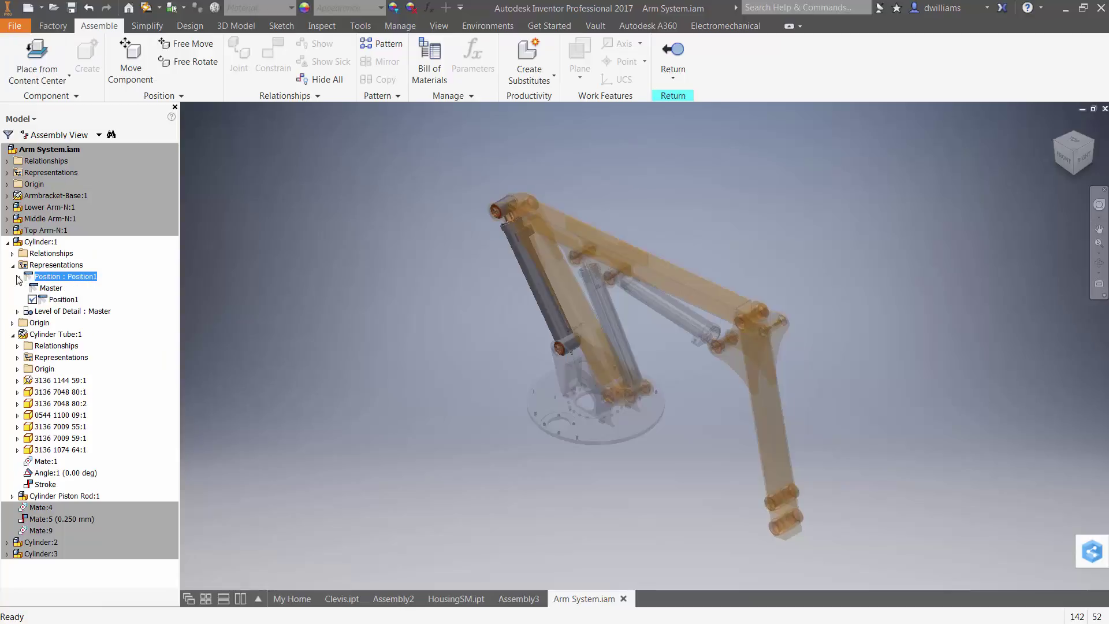
Rename the new positional representation of Cylinder:1 as Compressed.
{"action": "left_click", "coordinate": [62, 299]}
{"action": "left_click", "coordinate": [63, 300]}
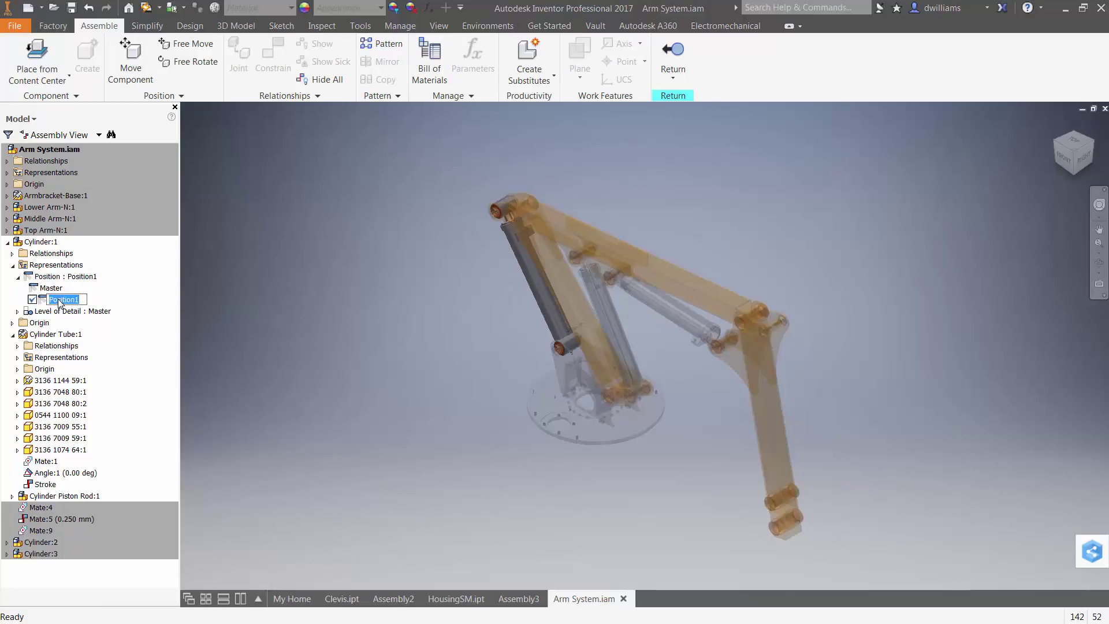
{"action": "type", "text": "Compressed"}
{"action": "left_click", "coordinate": [42, 302]}
Create a second positional representation in Cylinder:1 and name it Extended.
{"action": "left_click", "coordinate": [67, 278]}
{"action": "right_click", "coordinate": [69, 279]}
{"action": "left_click", "coordinate": [96, 300]}
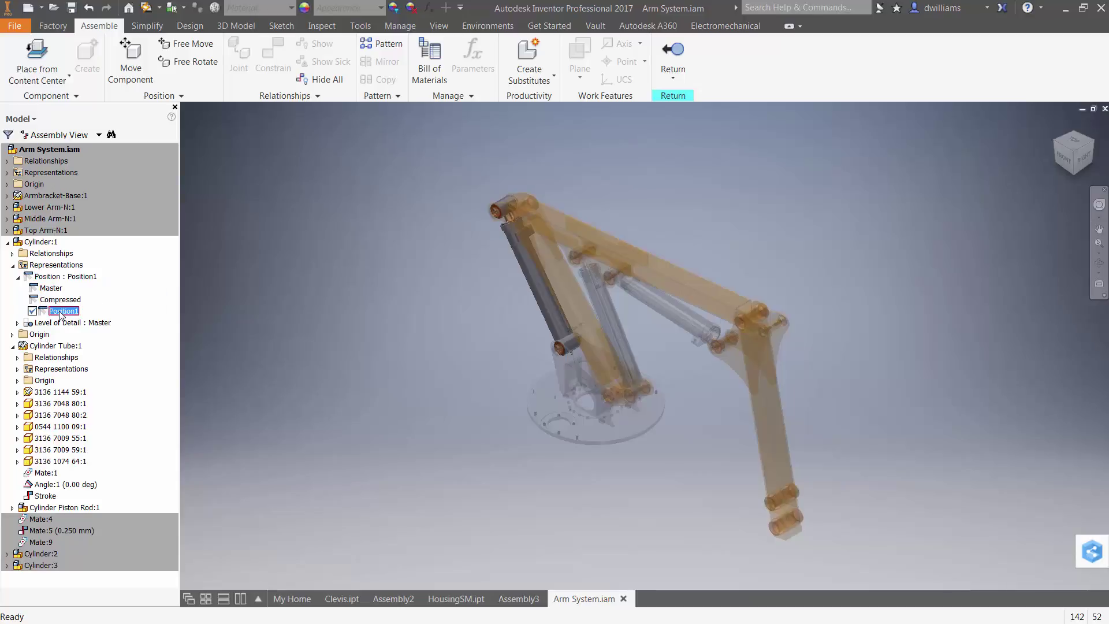
{"action": "type", "text": "Extended"}
{"action": "key", "text": "Return"}
Override the Stroke constraint with 150 mm in the Extended position of Cylinder:1.
{"action": "left_click", "coordinate": [44, 499]}
{"action": "right_click", "coordinate": [44, 500]}
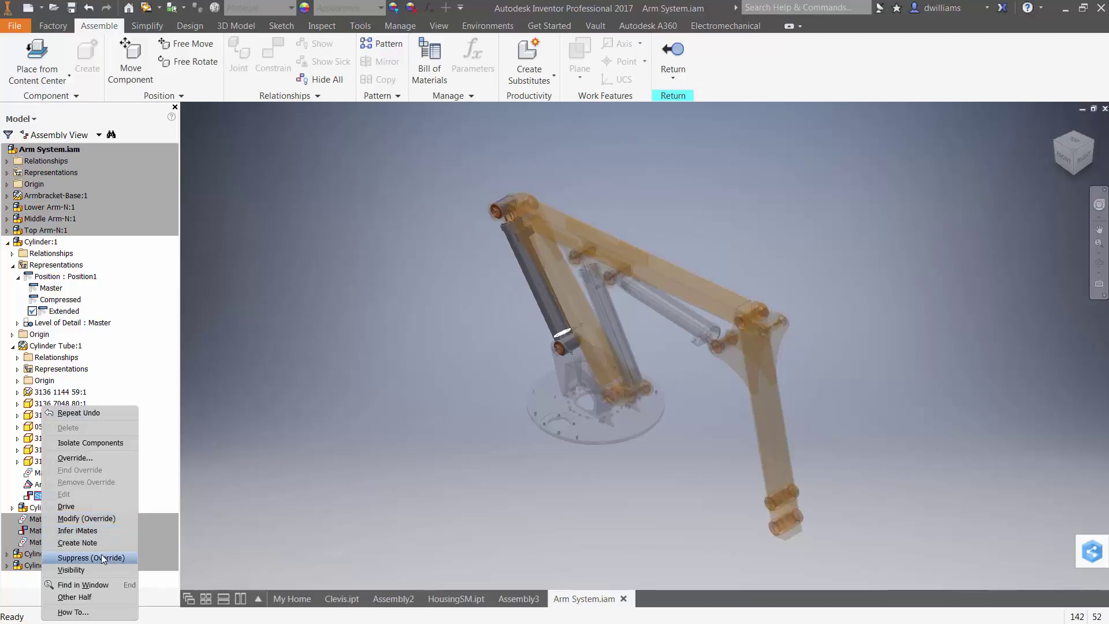
{"action": "left_click", "coordinate": [82, 519]}
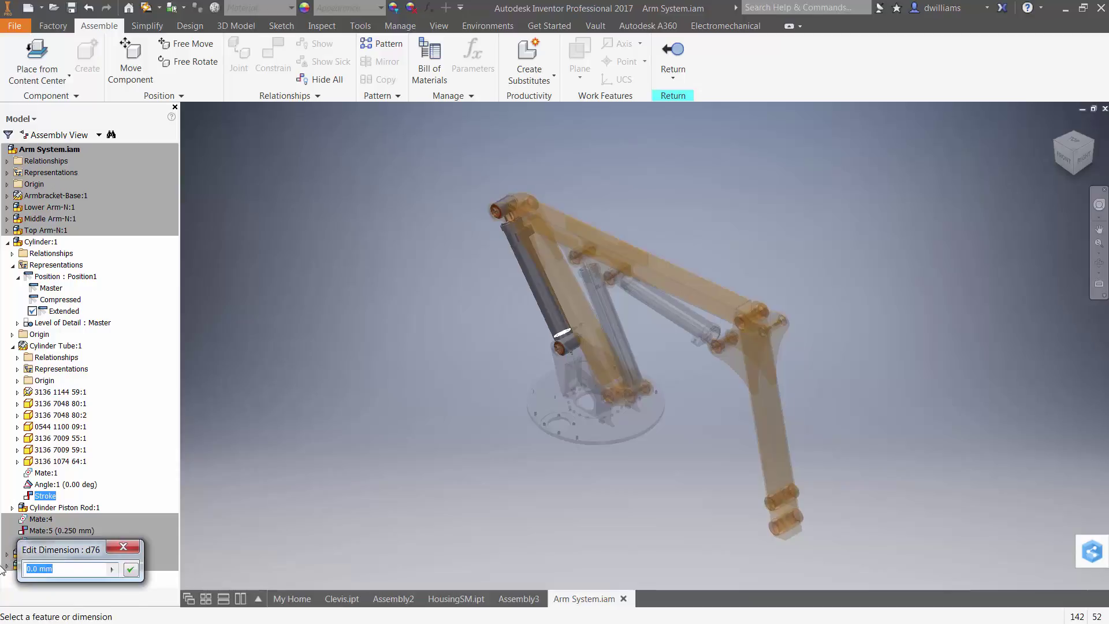
{"action": "type", "text": "150"}
{"action": "key", "text": "Return"}
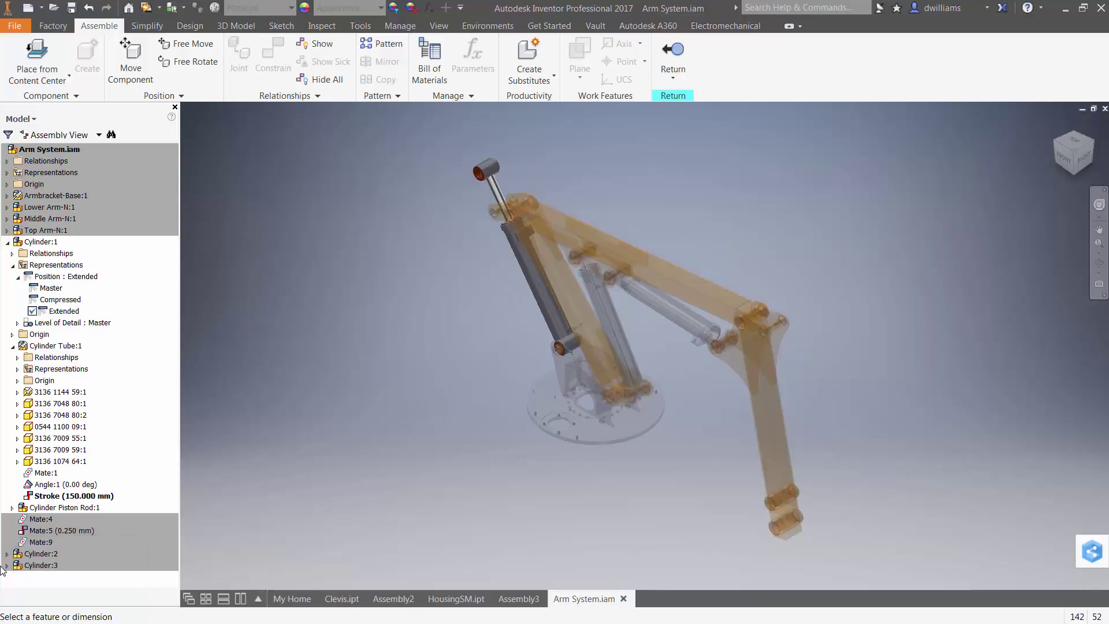
Activate the Compressed position of Cylinder:1 and override its Angle:1 constraint with 0.00 deg.
{"action": "double_click", "coordinate": [60, 300]}
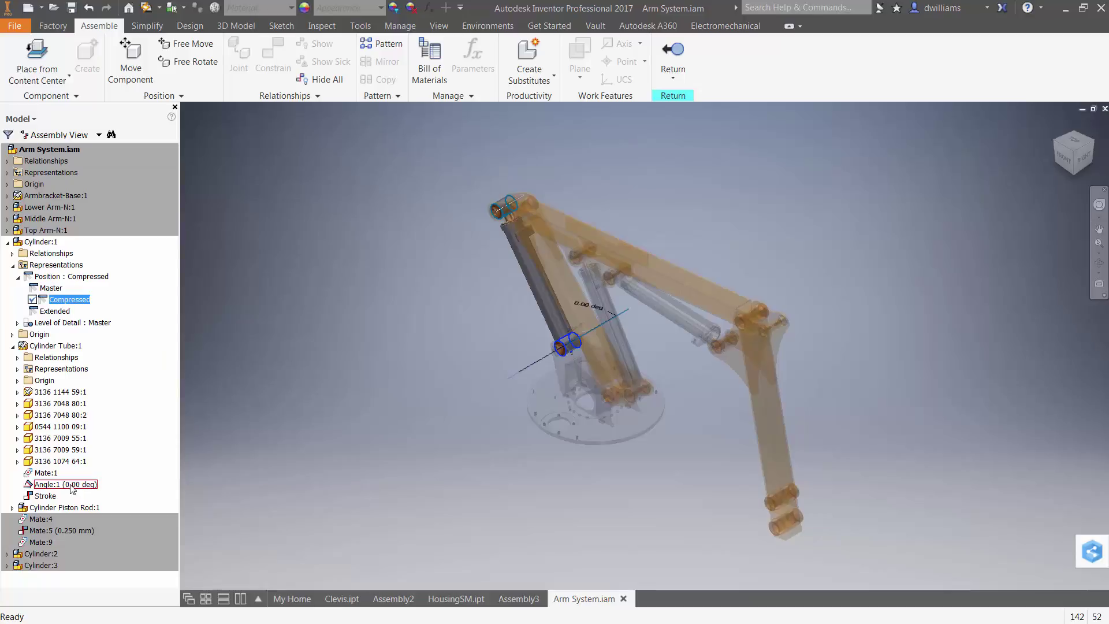
{"action": "right_click", "coordinate": [72, 488]}
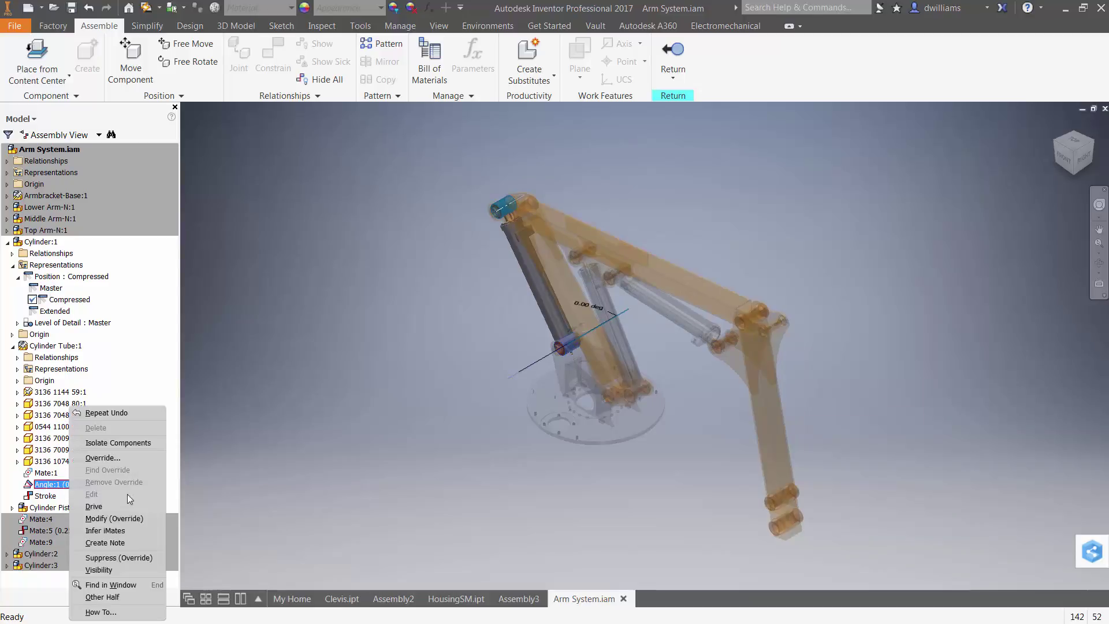
{"action": "left_click", "coordinate": [120, 515]}
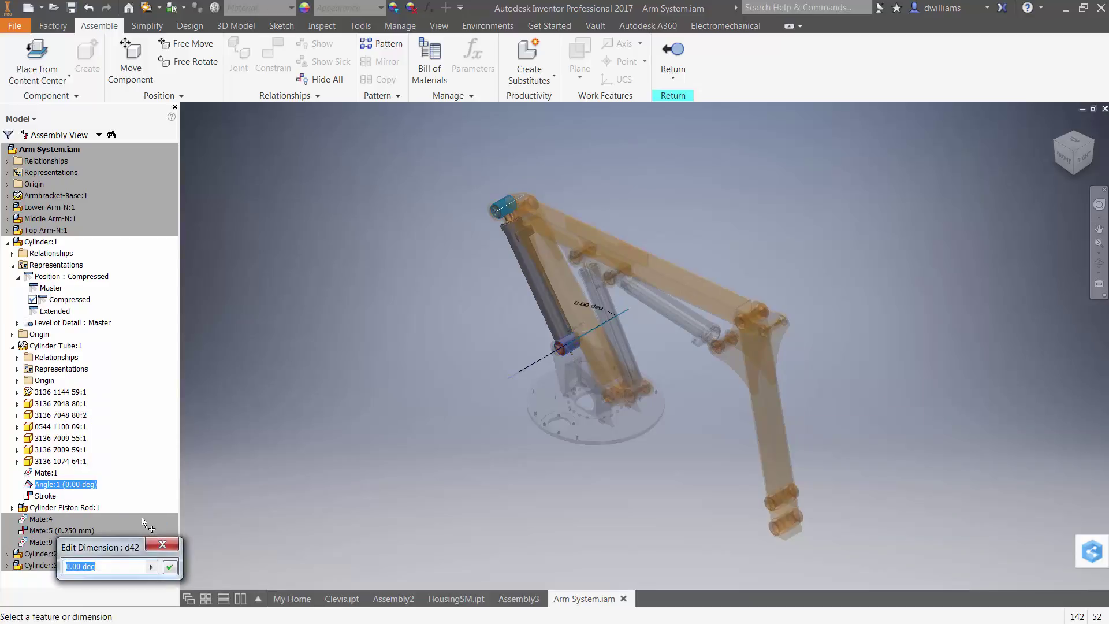
{"action": "key", "text": "Return"}
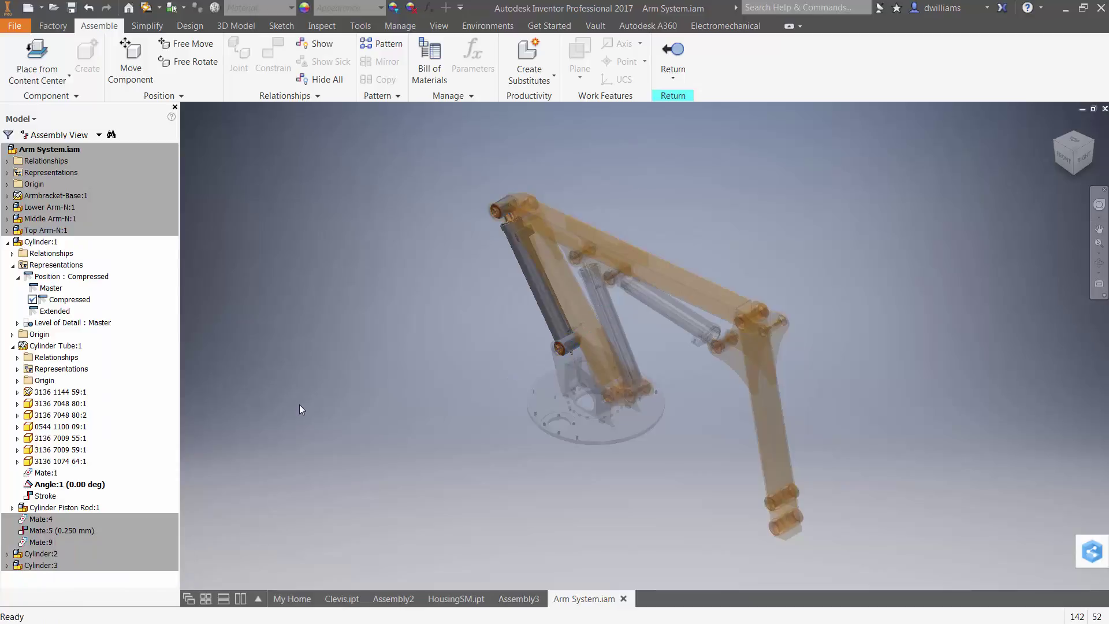
Switch Cylinder:1 between its Extended and Compressed positions to check the rod travel, ending on Compressed.
{"action": "double_click", "coordinate": [55, 311]}
{"action": "double_click", "coordinate": [64, 299]}
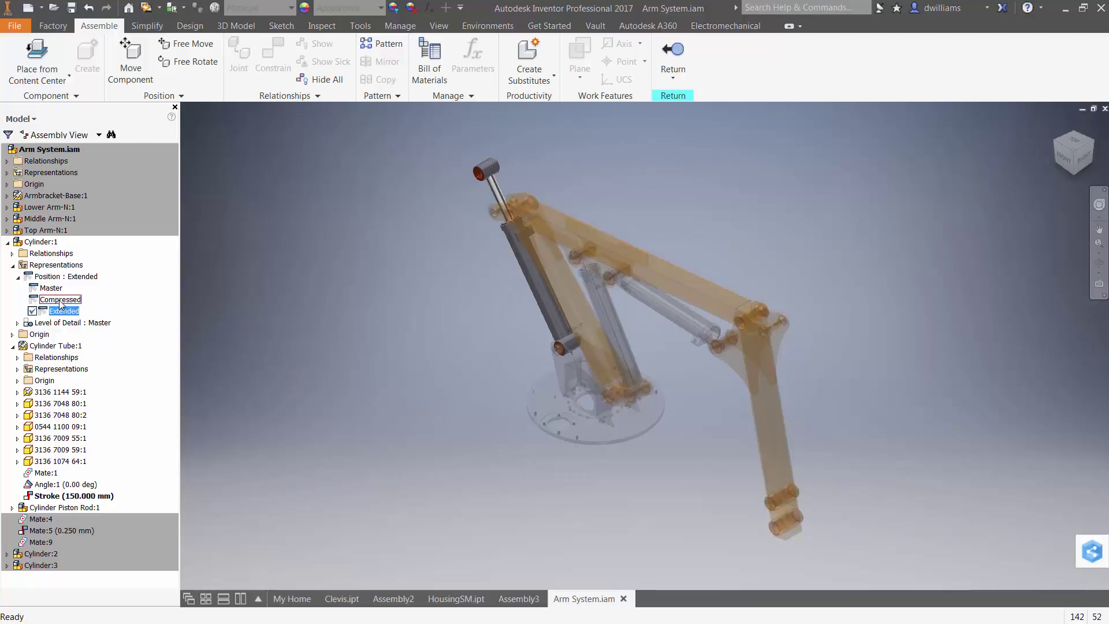
{"action": "double_click", "coordinate": [56, 311]}
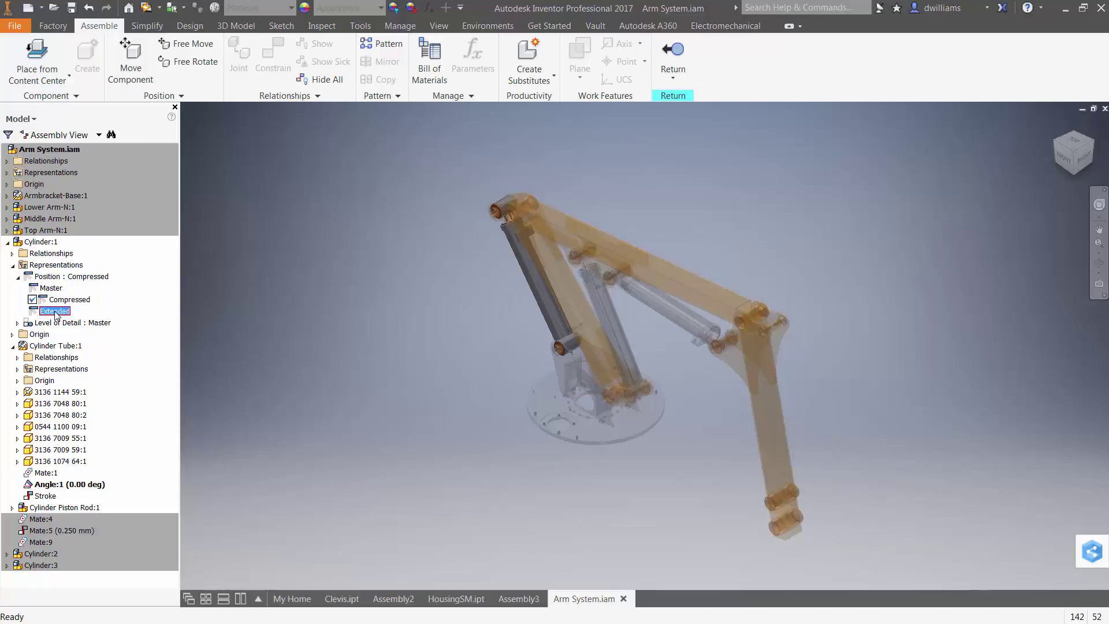
{"action": "double_click", "coordinate": [58, 299]}
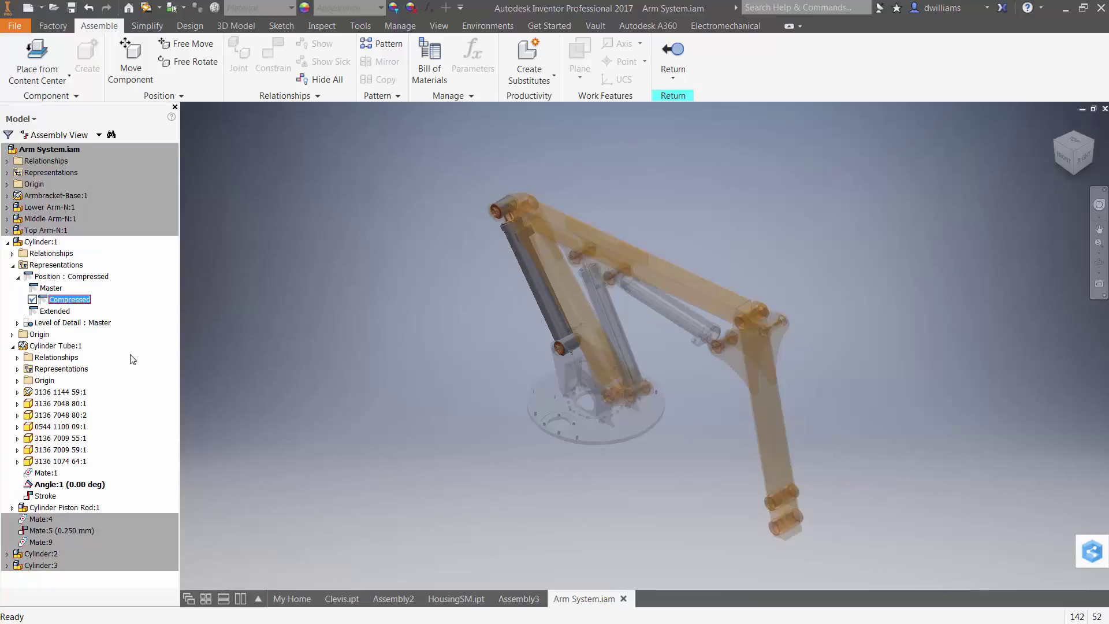
{"action": "left_click", "coordinate": [7, 242]}
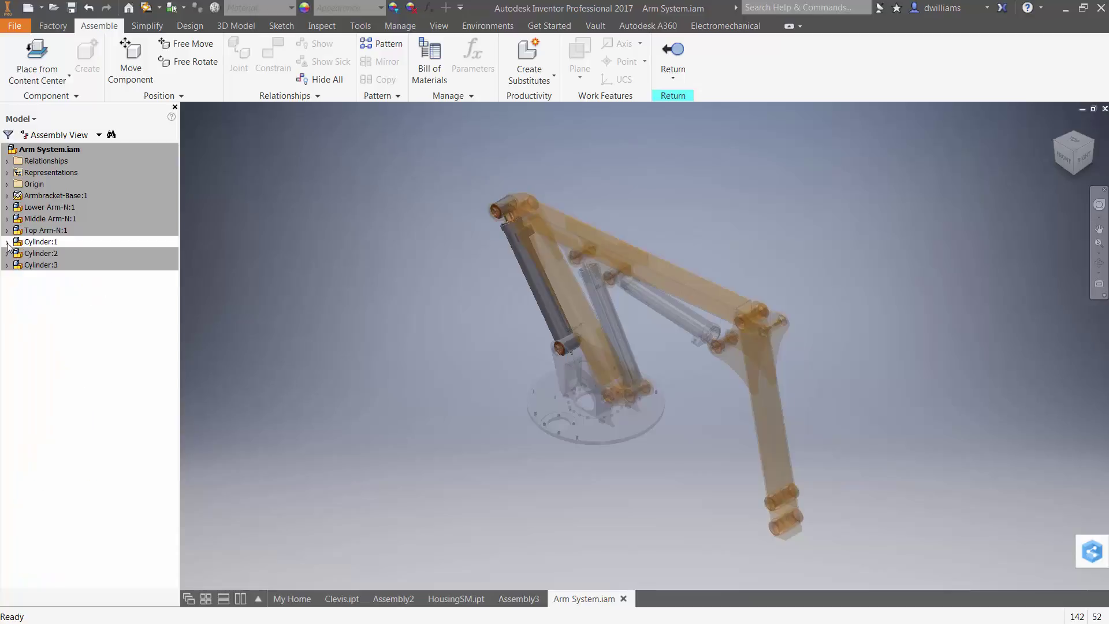
{"action": "left_click", "coordinate": [7, 242]}
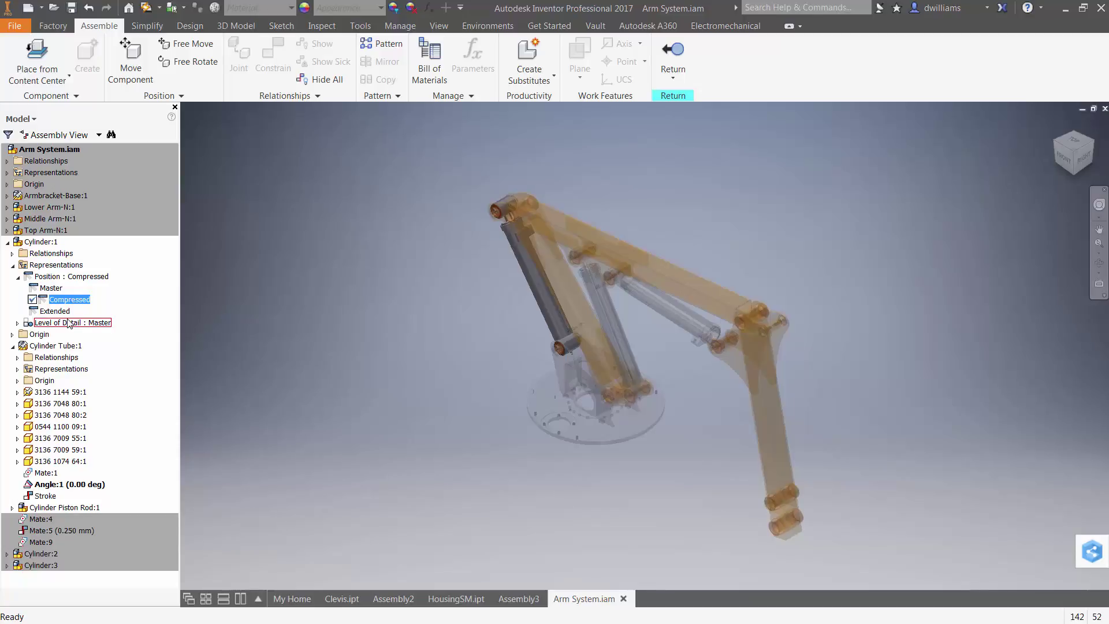
{"action": "left_click", "coordinate": [101, 484]}
{"action": "right_click", "coordinate": [85, 488]}
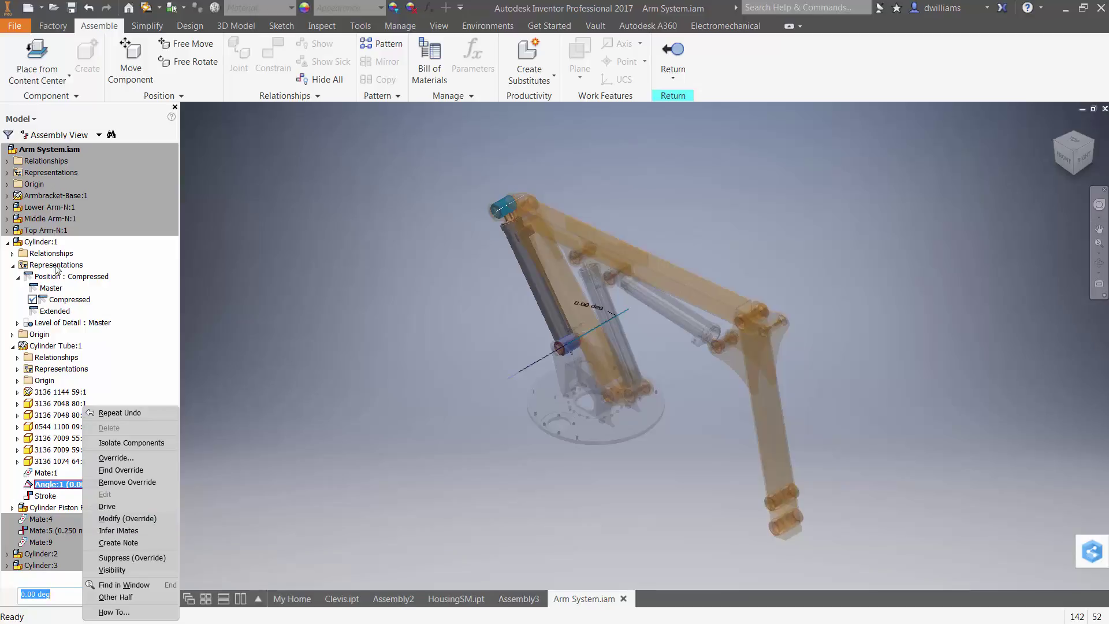
{"action": "left_click", "coordinate": [285, 455]}
{"action": "left_click", "coordinate": [282, 455]}
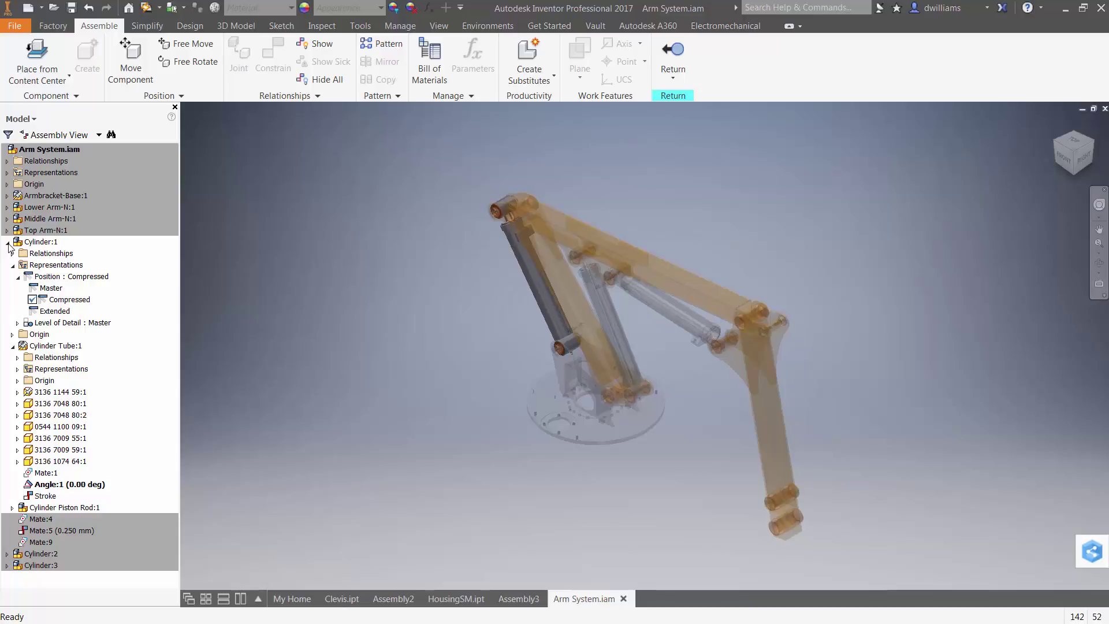
Return to the top-level Arm System assembly and create a positional representation named Down.
{"action": "left_click", "coordinate": [8, 242]}
{"action": "double_click", "coordinate": [26, 149]}
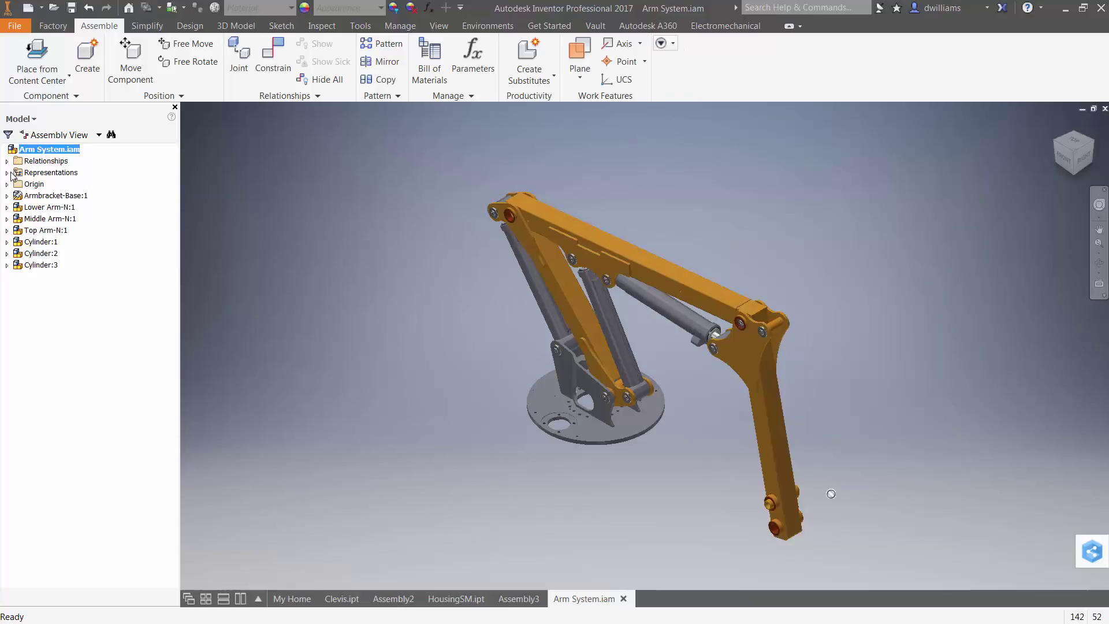
{"action": "left_click", "coordinate": [7, 172]}
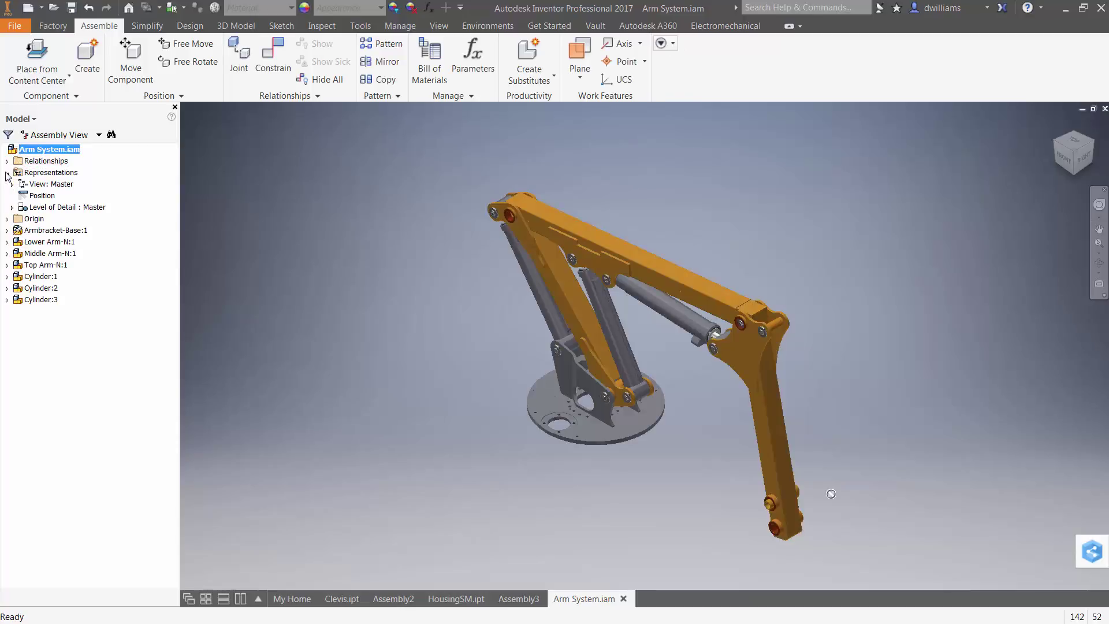
{"action": "right_click", "coordinate": [40, 196]}
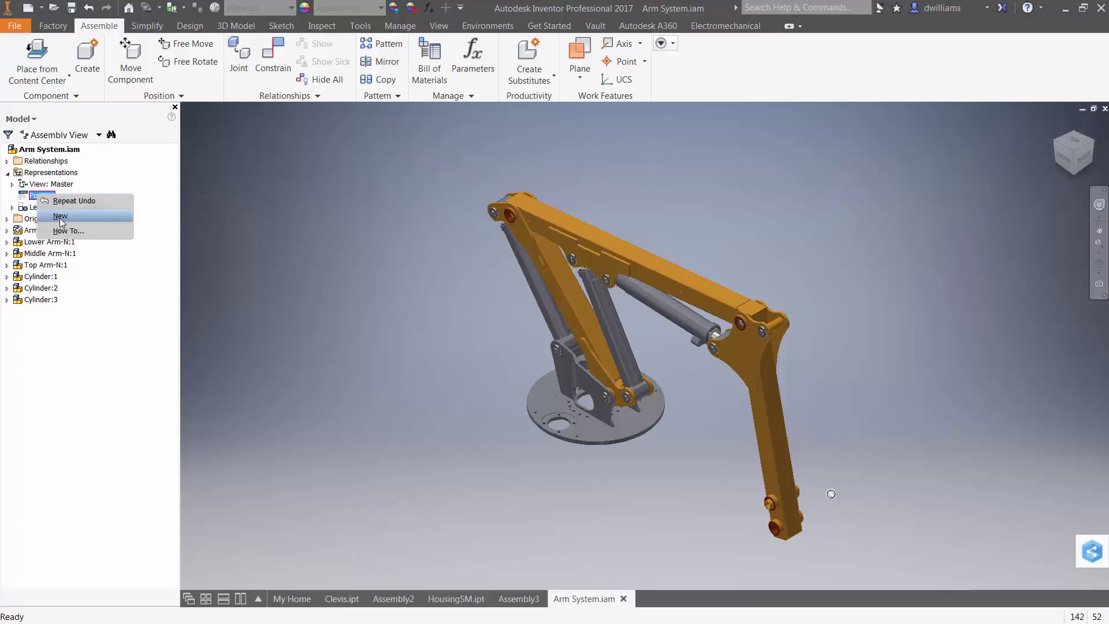
{"action": "left_click", "coordinate": [60, 216]}
{"action": "left_click", "coordinate": [12, 196]}
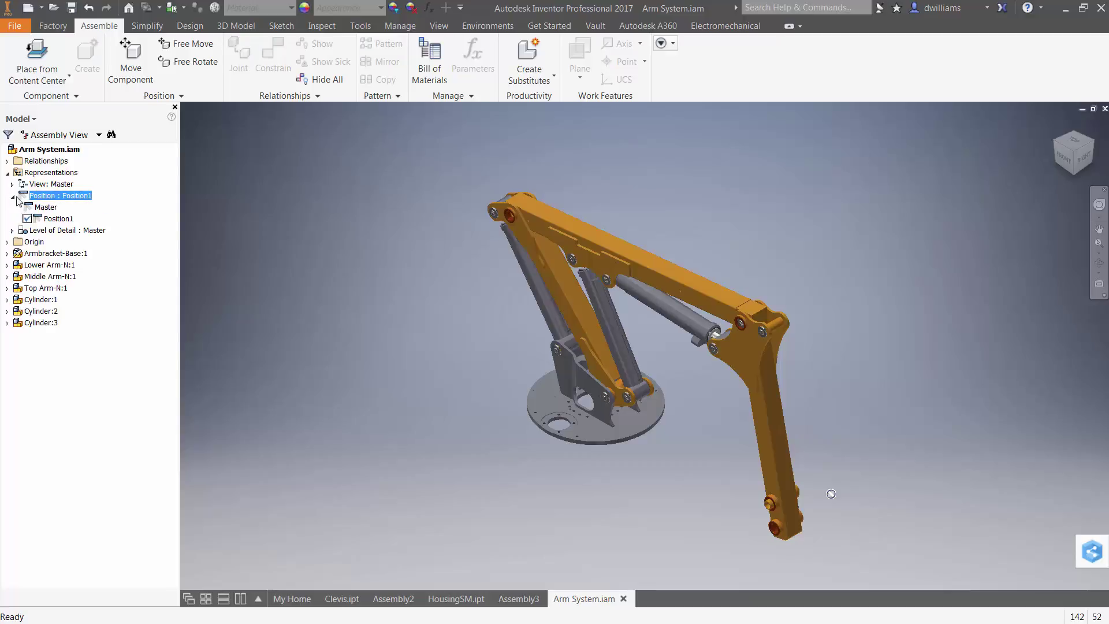
{"action": "left_click", "coordinate": [57, 219]}
{"action": "left_click", "coordinate": [58, 219]}
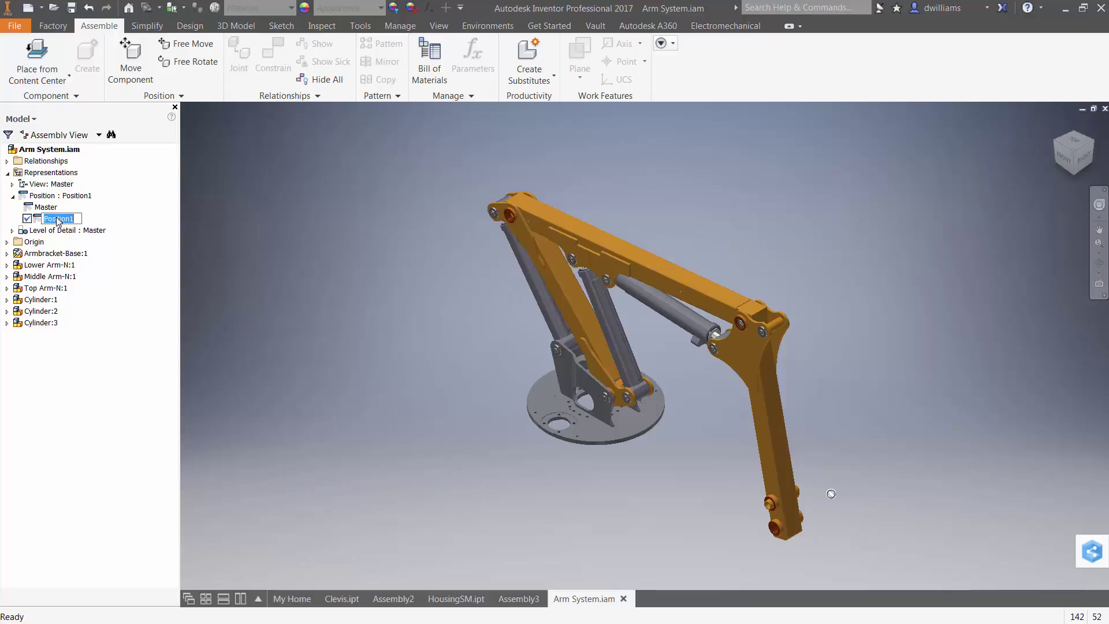
{"action": "type", "text": "Down"}
{"action": "key", "text": "Return"}
Add another positional representation to the Arm System assembly and name it Up1.
{"action": "right_click", "coordinate": [56, 199]}
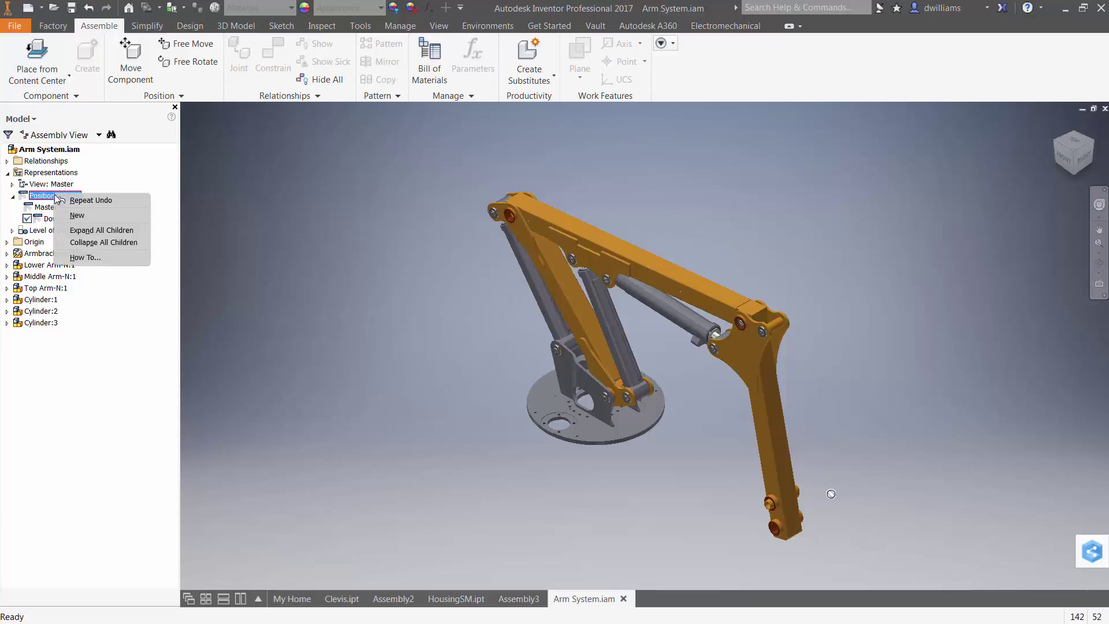
{"action": "left_click", "coordinate": [97, 217]}
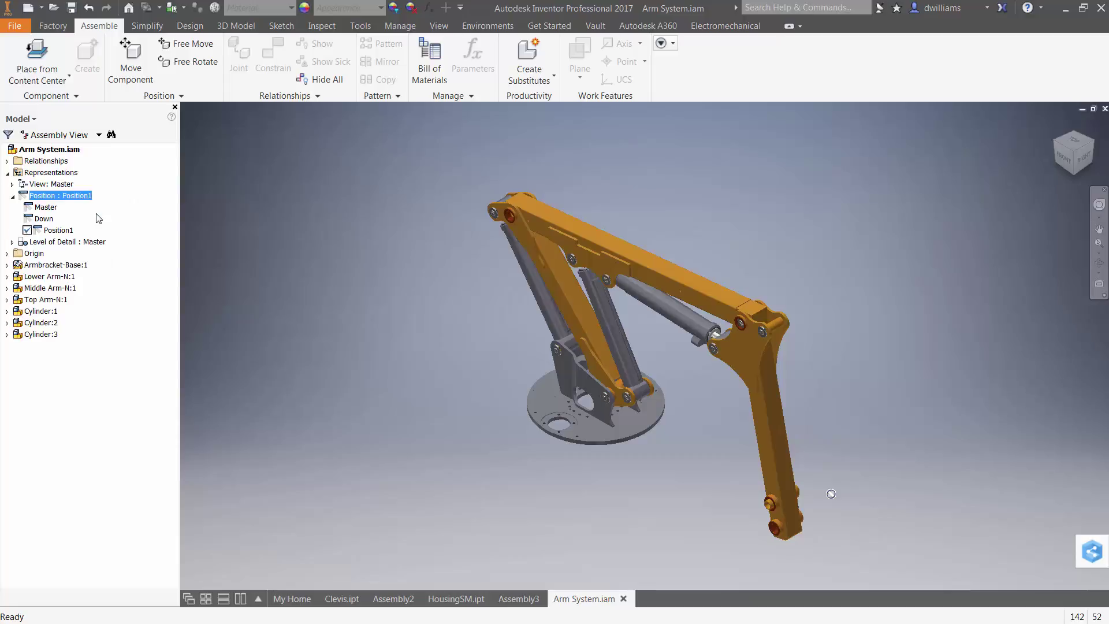
{"action": "left_click", "coordinate": [60, 231]}
{"action": "left_click", "coordinate": [64, 231]}
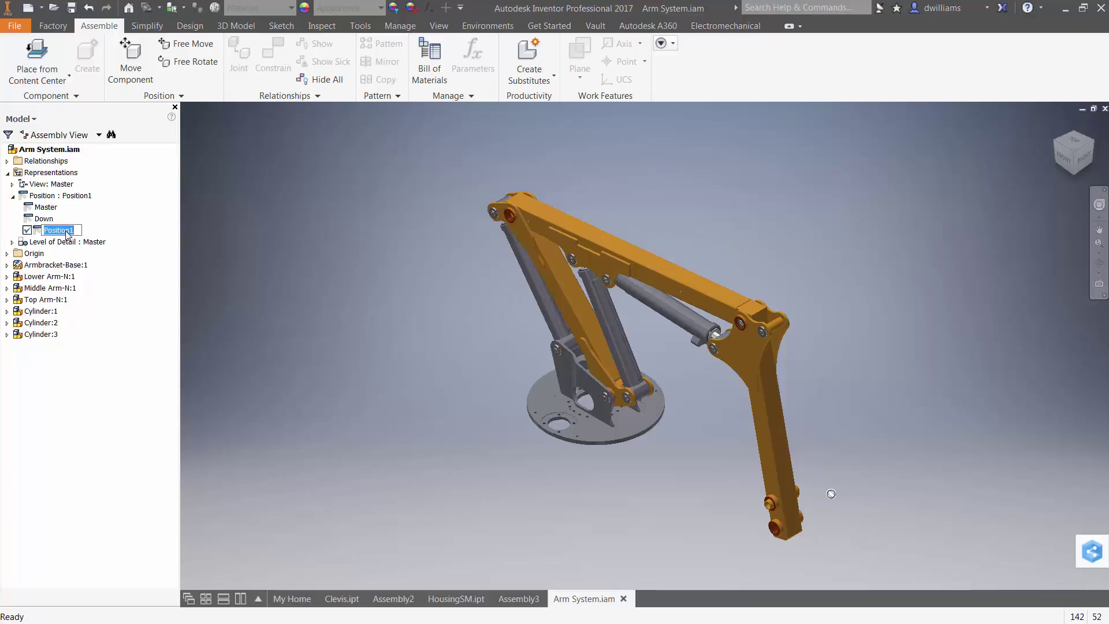
{"action": "type", "text": "Up1"}
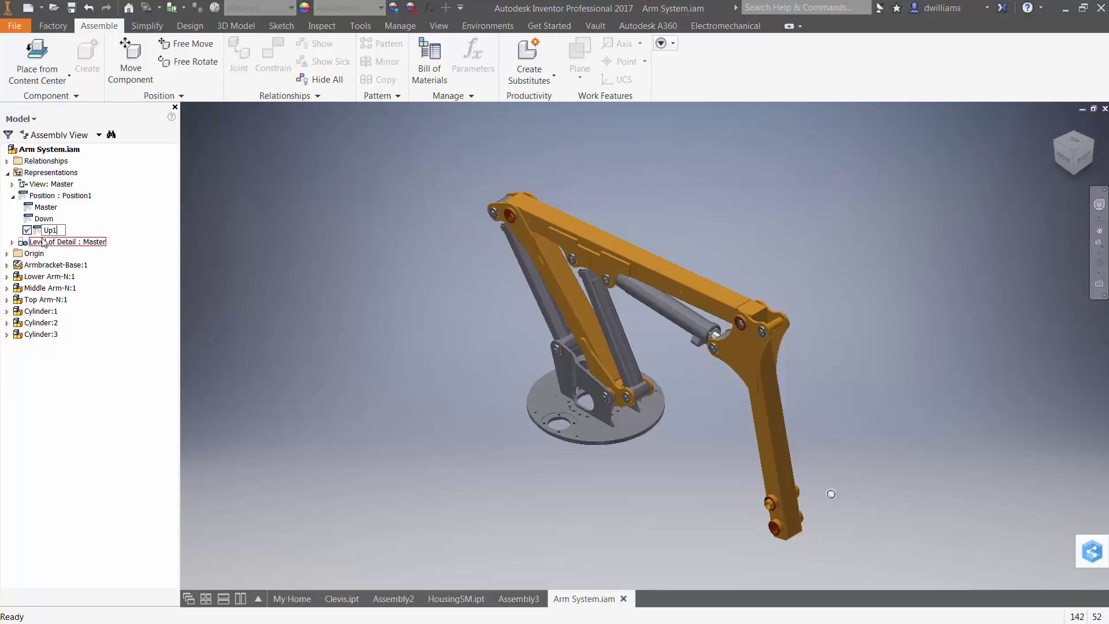
{"action": "key", "text": "Return"}
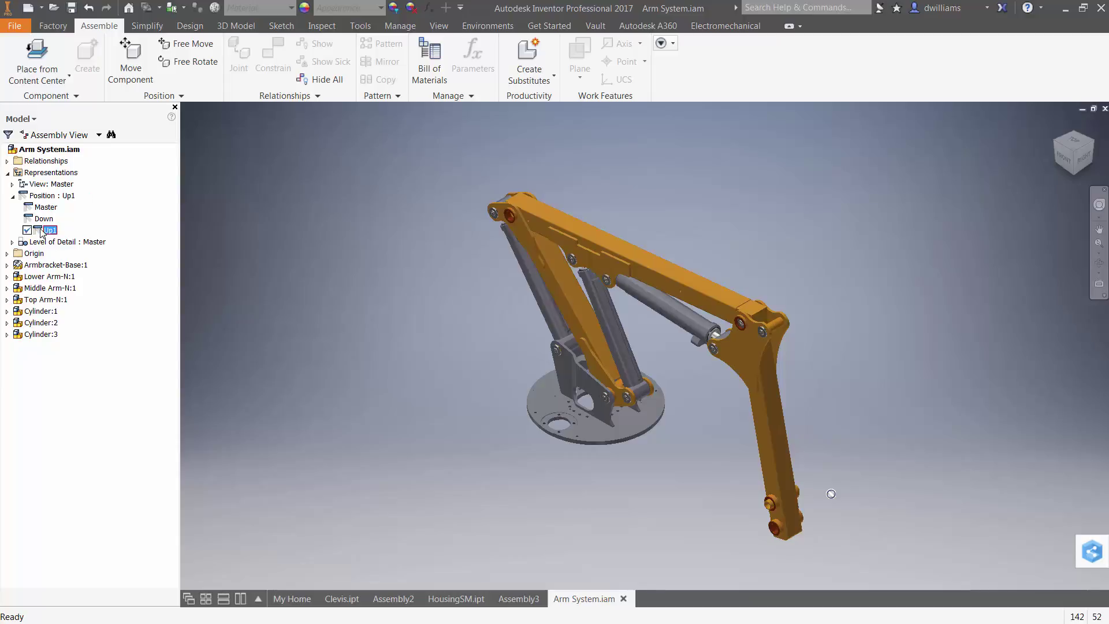
Add a further positional representation to the Arm System assembly and name it Up2.
{"action": "left_click", "coordinate": [47, 195]}
{"action": "right_click", "coordinate": [46, 195]}
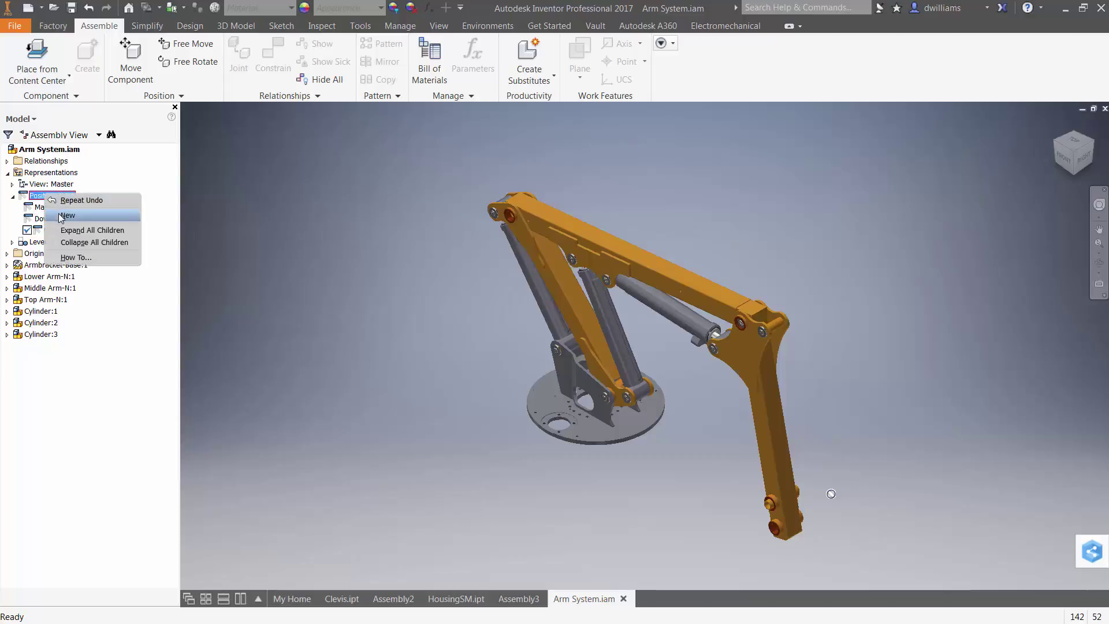
{"action": "left_click", "coordinate": [65, 215]}
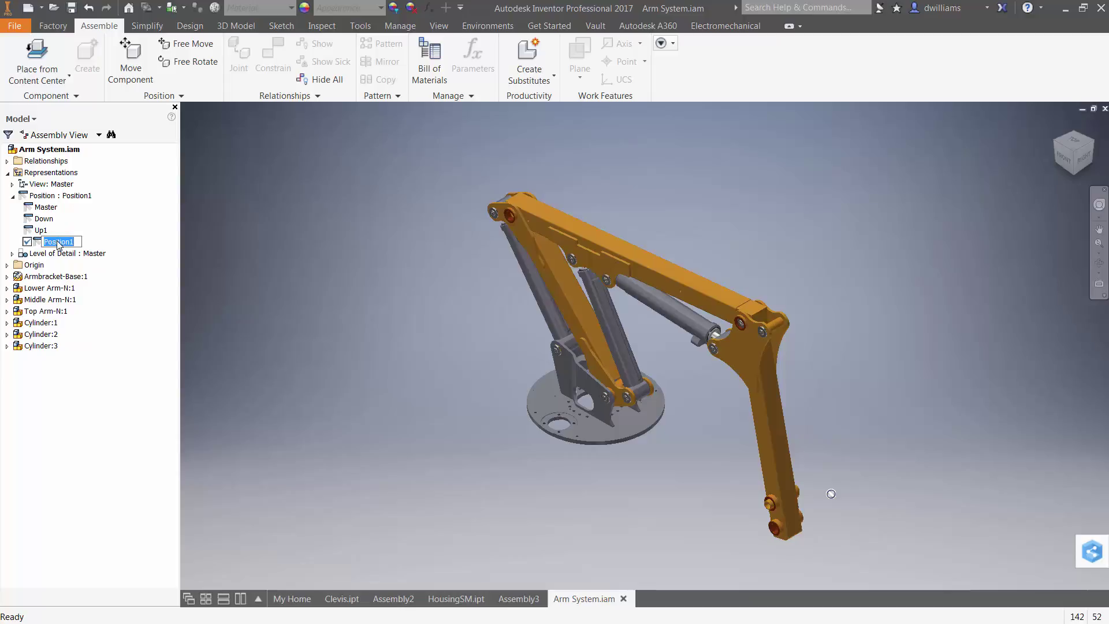
{"action": "type", "text": "Up2"}
{"action": "key", "text": "Return"}
Activate the Down position of the Arm System and set Cylinder:1 to its Compressed position within it.
{"action": "double_click", "coordinate": [42, 220]}
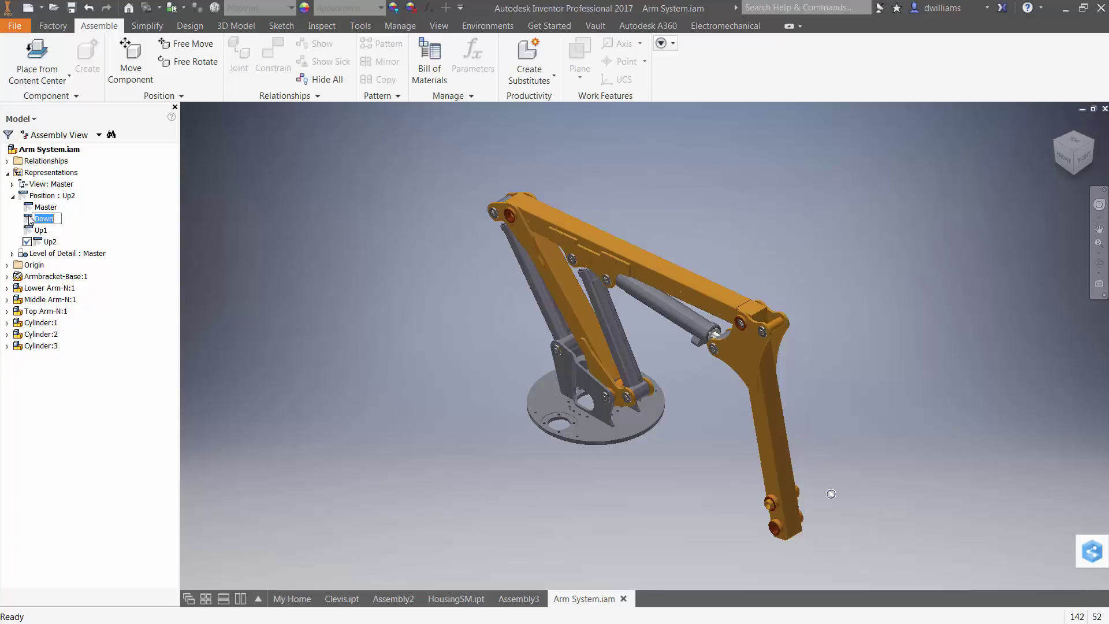
{"action": "left_click", "coordinate": [7, 322]}
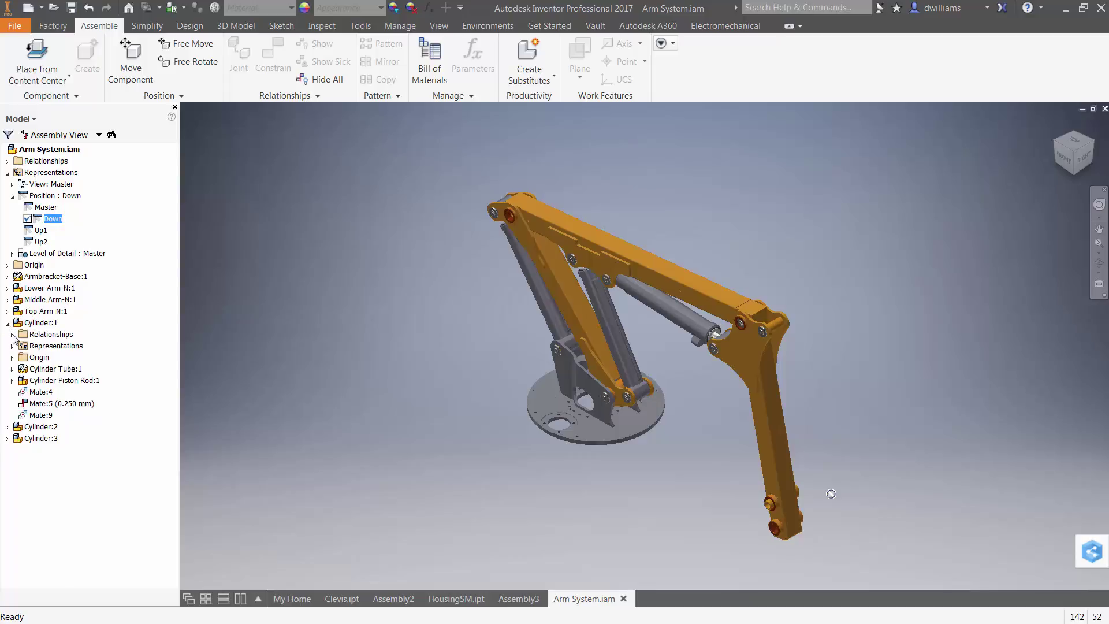
{"action": "left_click", "coordinate": [13, 334]}
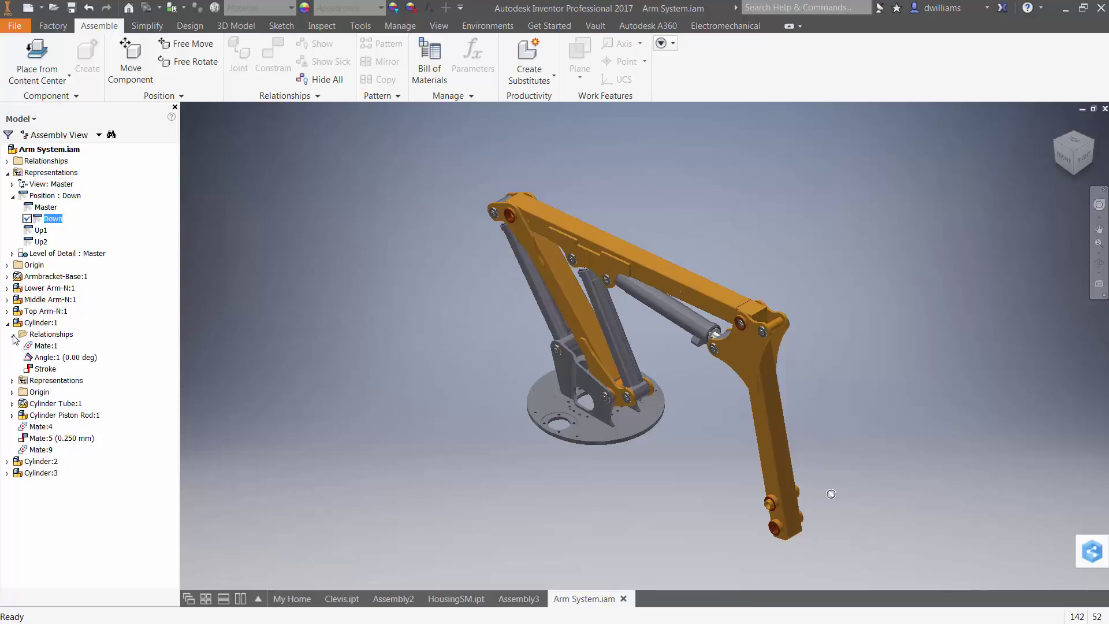
{"action": "left_click", "coordinate": [12, 380]}
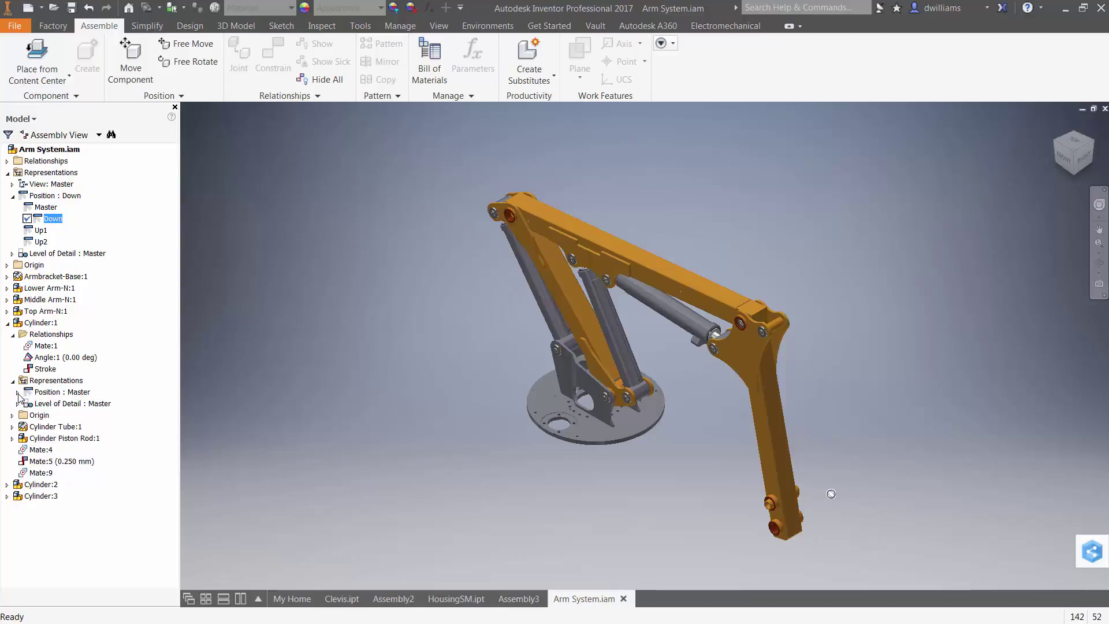
{"action": "left_click", "coordinate": [18, 393]}
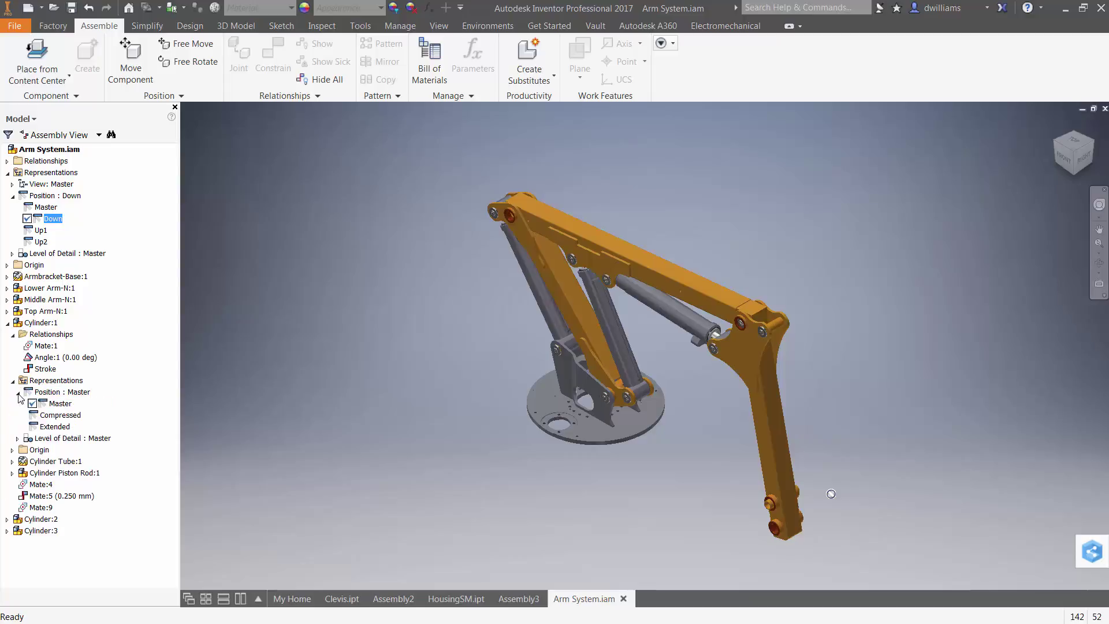
{"action": "double_click", "coordinate": [60, 415]}
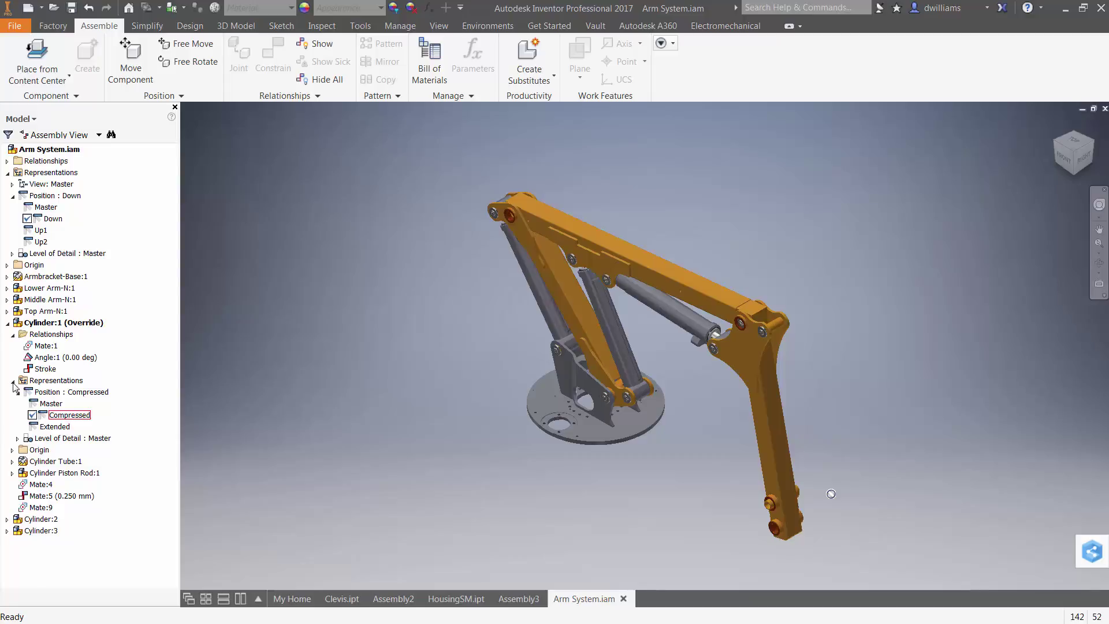
{"action": "left_click", "coordinate": [7, 323]}
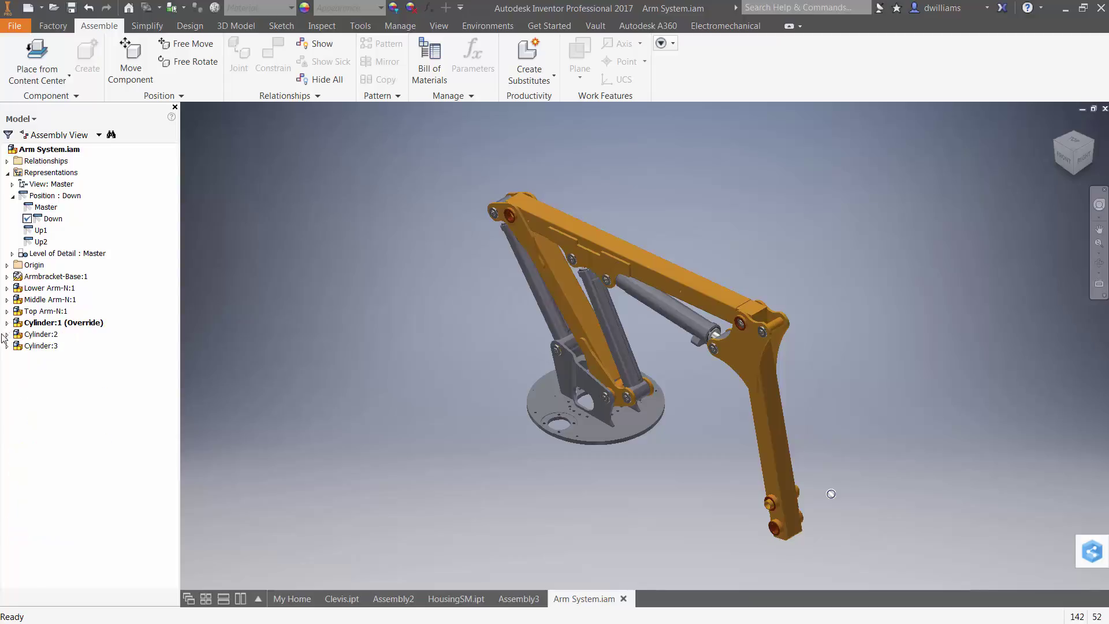
Set Cylinder:2 to its Compressed position within the Down representation of the Arm System.
{"action": "left_click", "coordinate": [7, 335]}
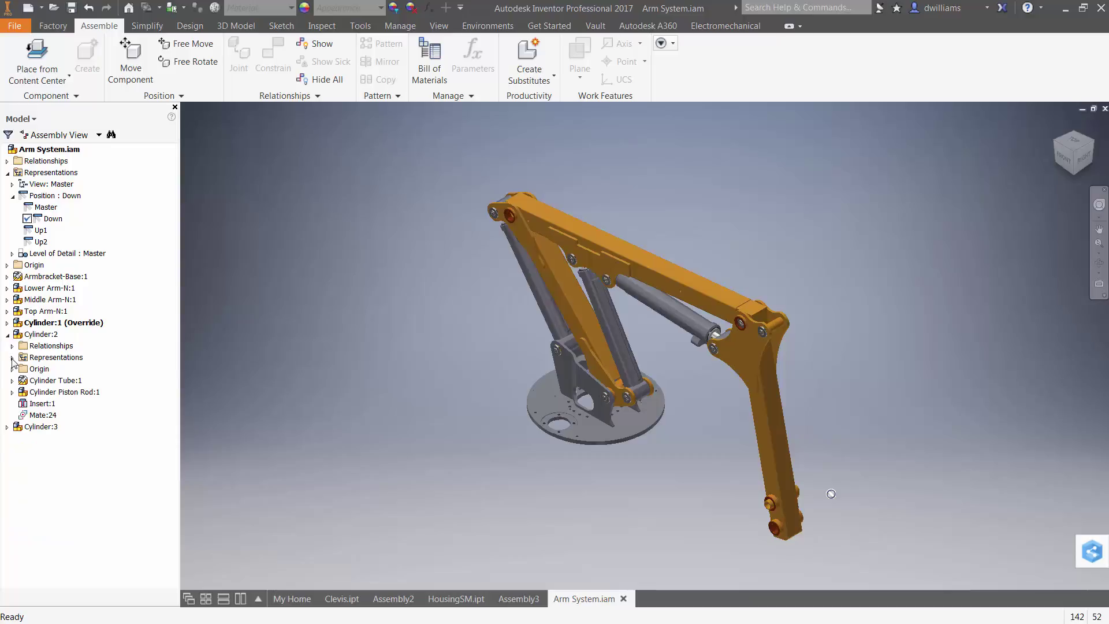
{"action": "left_click", "coordinate": [12, 358]}
{"action": "left_click", "coordinate": [18, 370]}
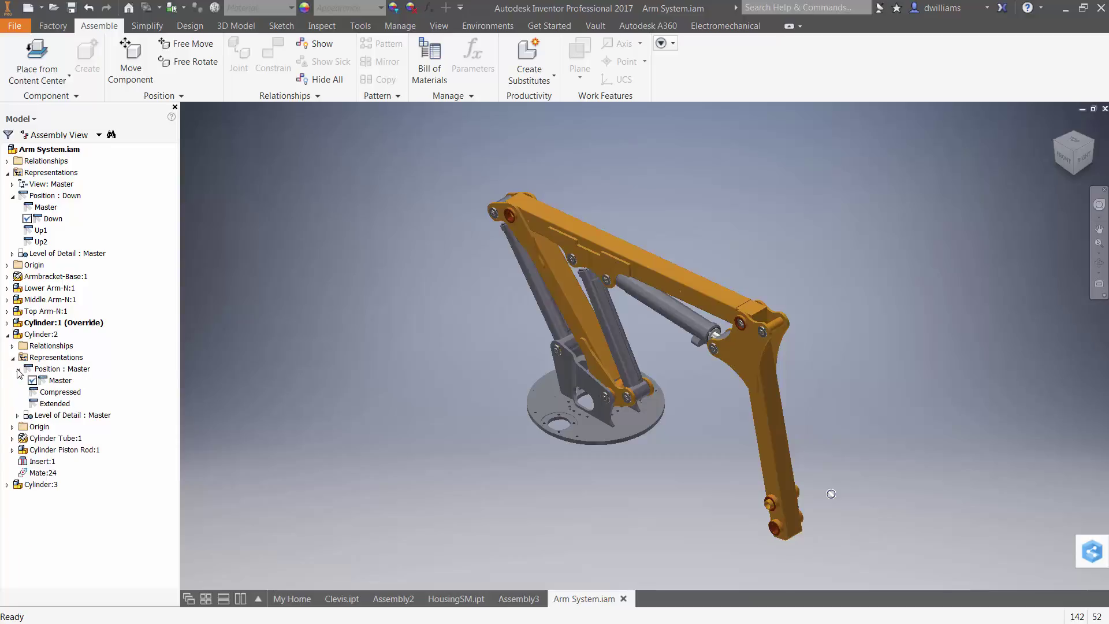
{"action": "double_click", "coordinate": [60, 391]}
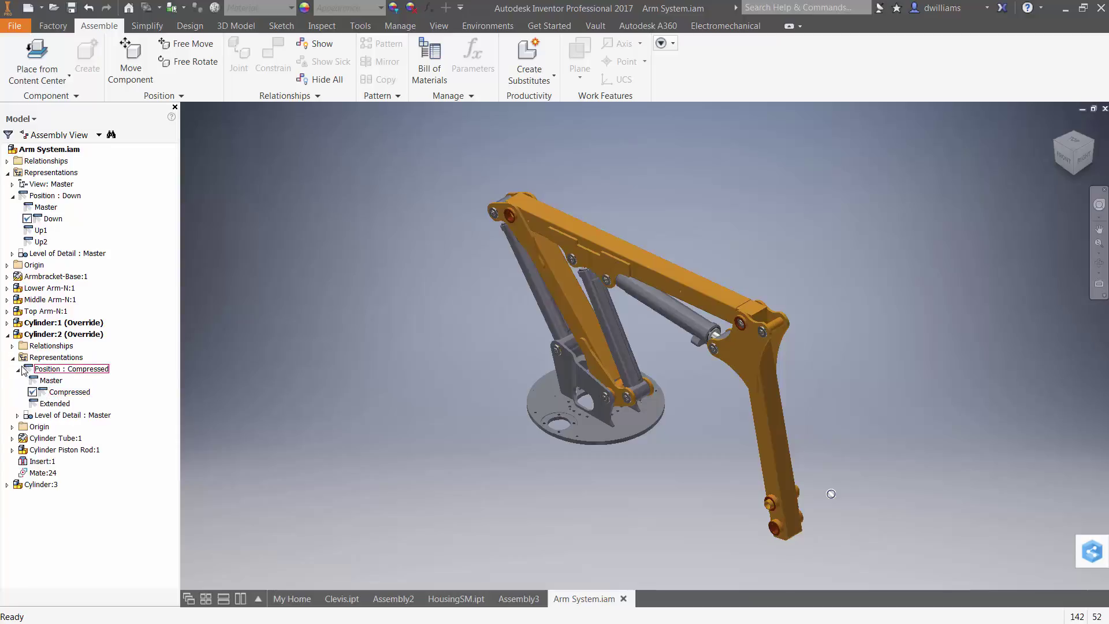
{"action": "left_click", "coordinate": [7, 335]}
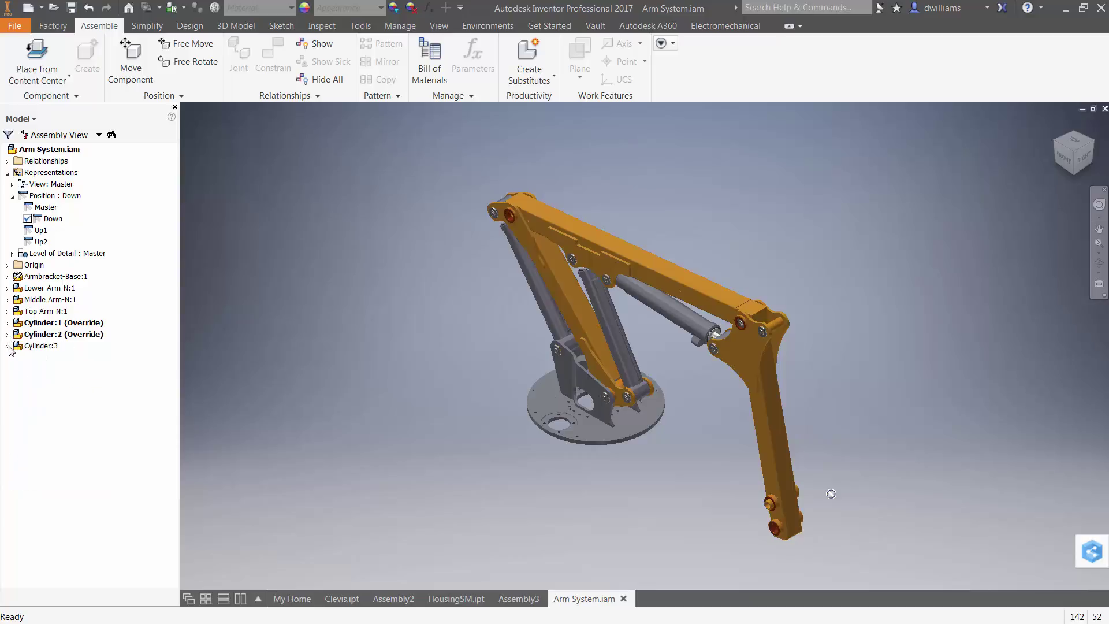
Set Cylinder:3 to its Compressed position within the Down representation of the Arm System.
{"action": "left_click", "coordinate": [7, 346]}
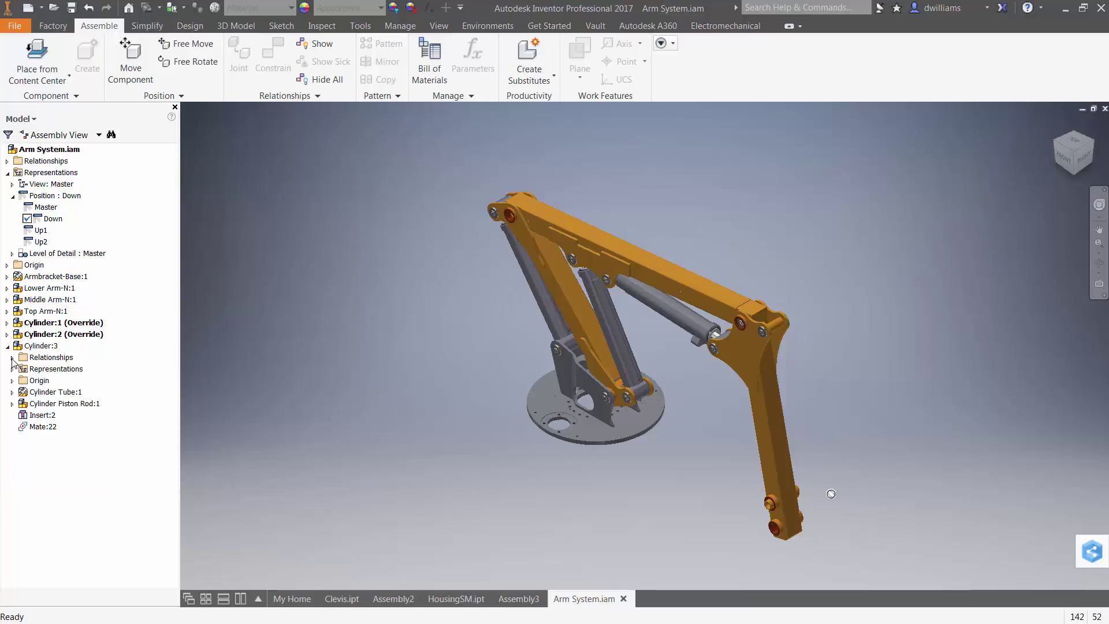
{"action": "left_click", "coordinate": [12, 357]}
{"action": "left_click", "coordinate": [12, 404]}
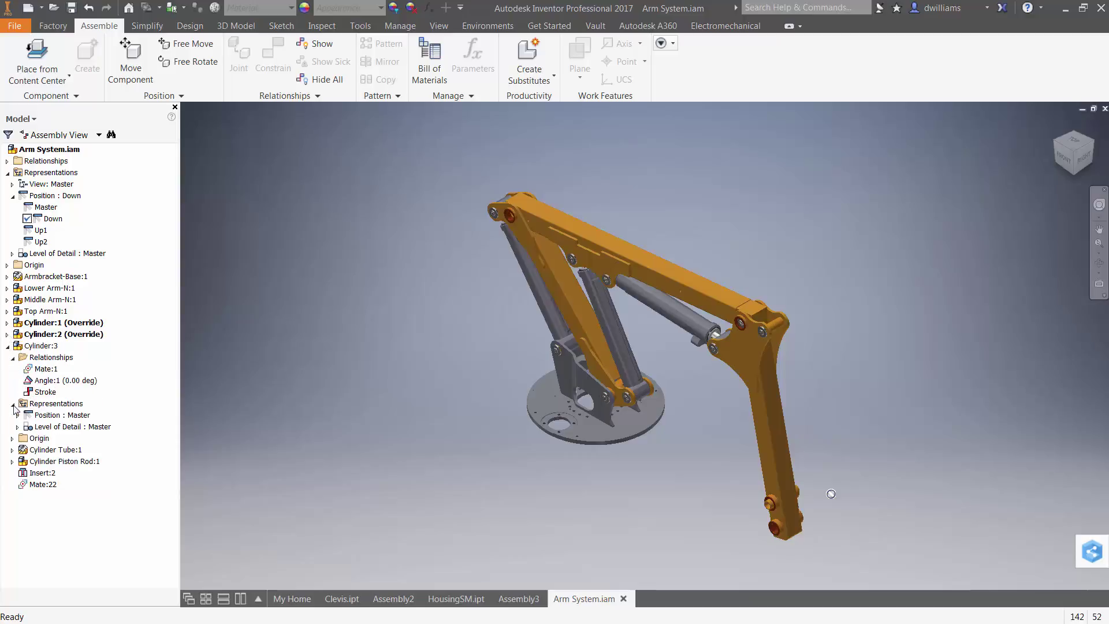
{"action": "left_click", "coordinate": [17, 415]}
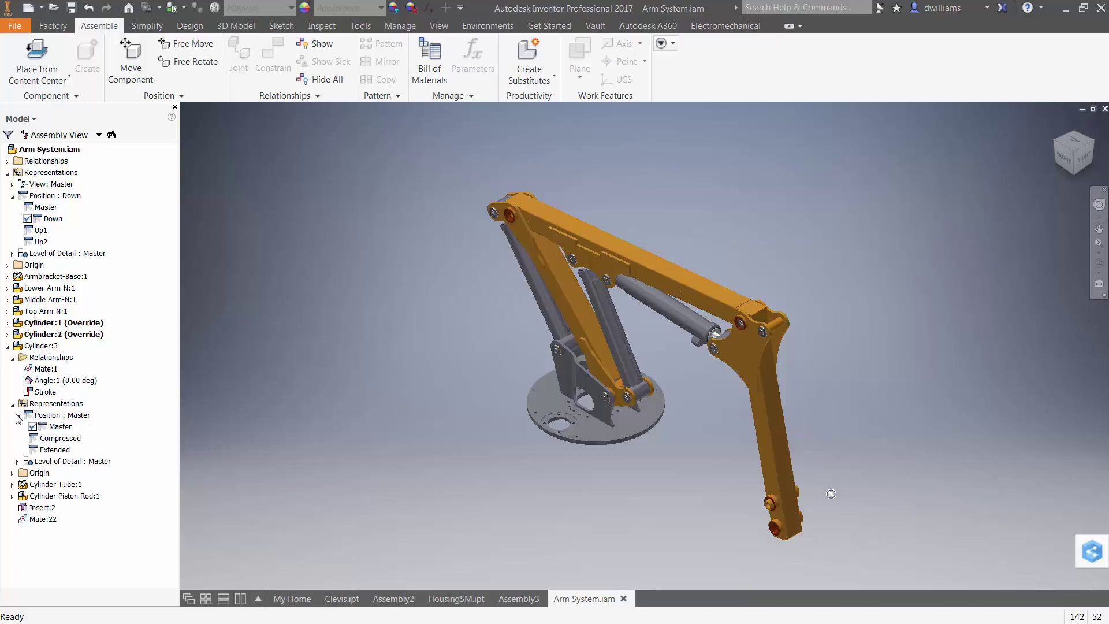
{"action": "double_click", "coordinate": [60, 438]}
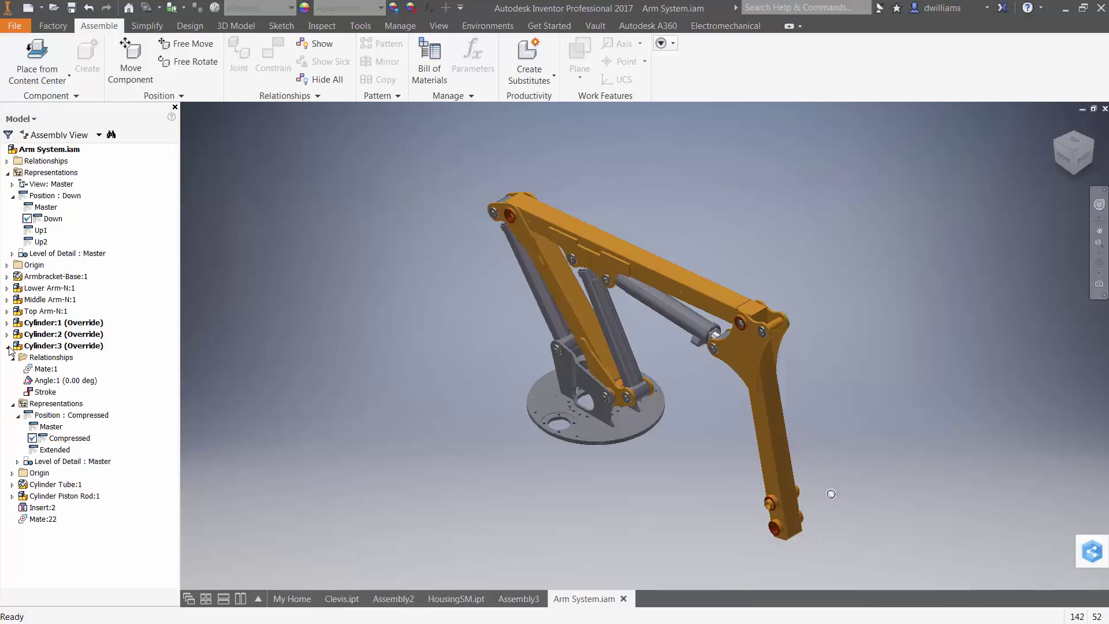
{"action": "left_click", "coordinate": [7, 346]}
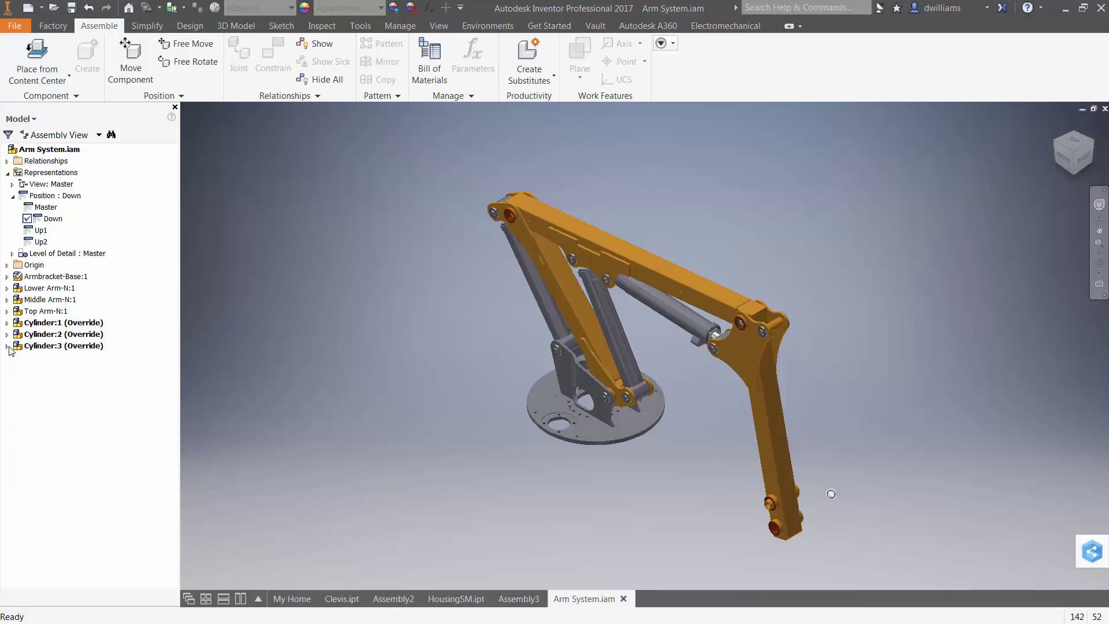
Activate the Up1 position of the Arm System and set Cylinder:1 to its Compressed position within it.
{"action": "double_click", "coordinate": [41, 231]}
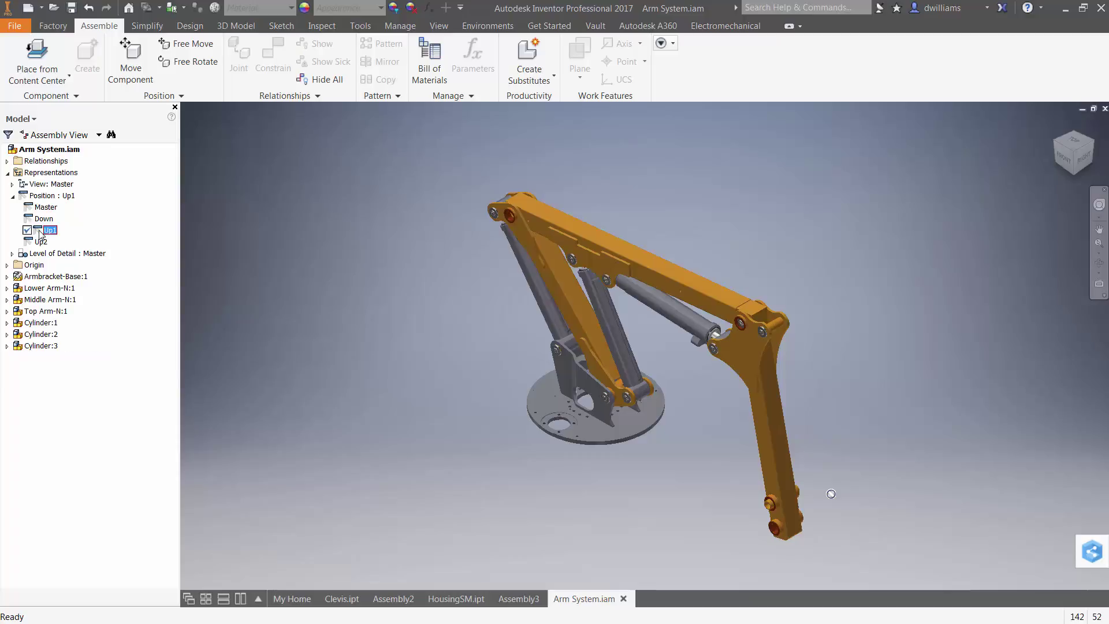
{"action": "left_click", "coordinate": [7, 322]}
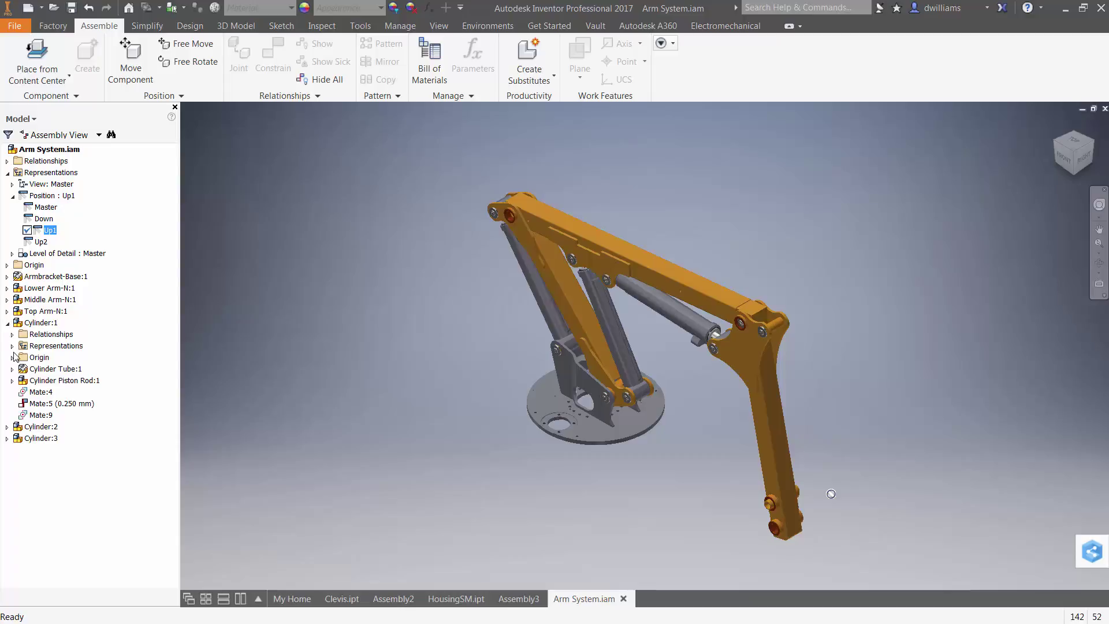
{"action": "left_click", "coordinate": [12, 346]}
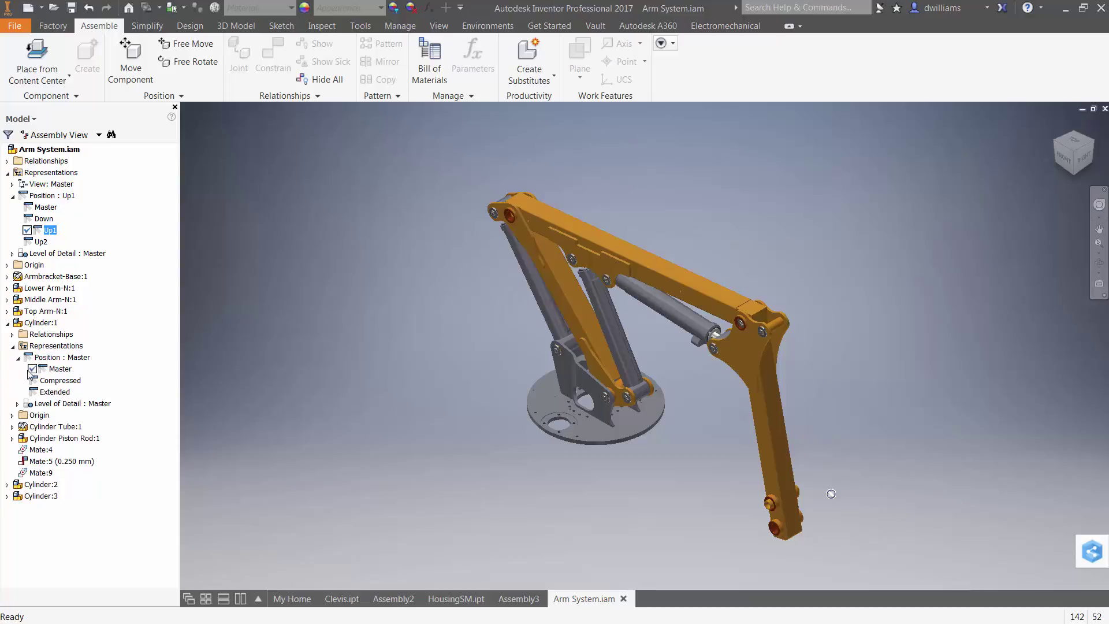
{"action": "double_click", "coordinate": [68, 380]}
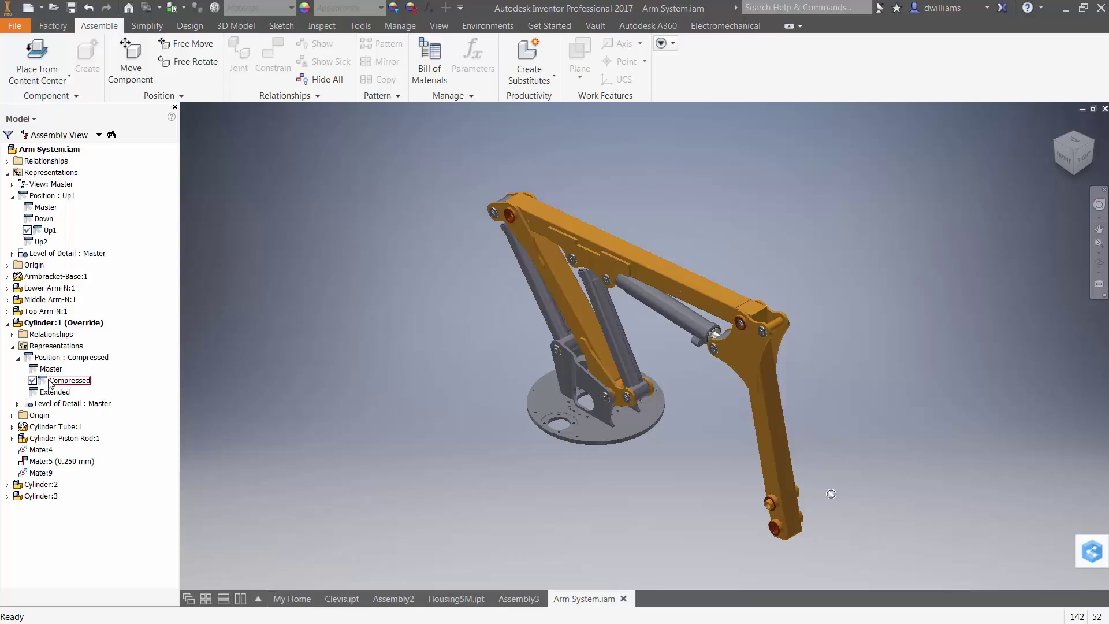
{"action": "left_click", "coordinate": [7, 323]}
Set Cylinder:2 to its Extended position within the Up1 representation.
{"action": "left_click", "coordinate": [7, 334]}
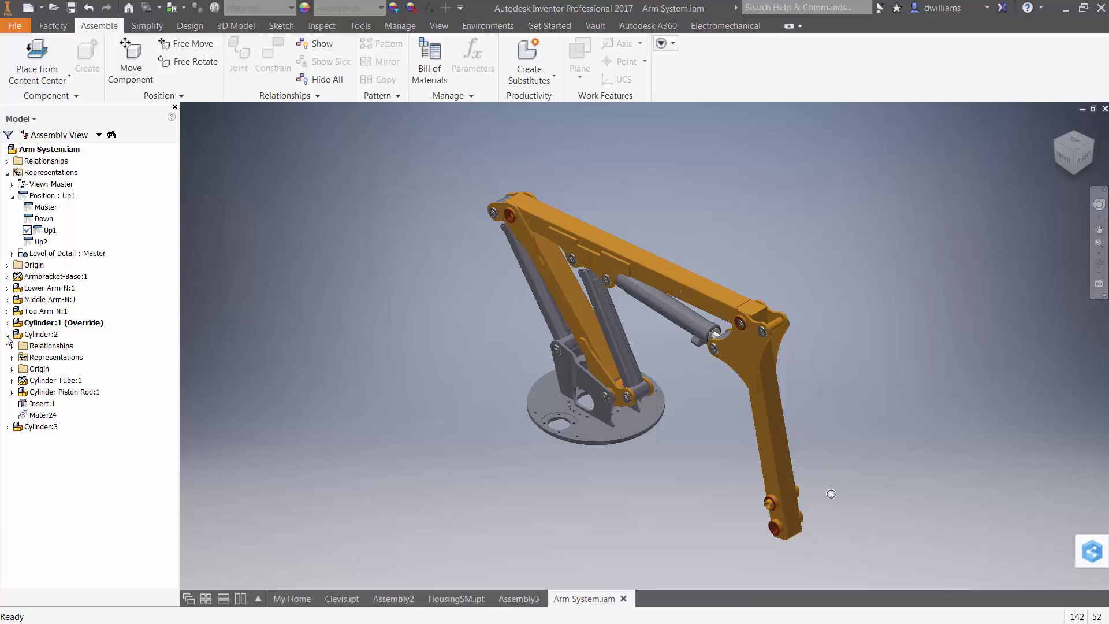
{"action": "left_click", "coordinate": [12, 358]}
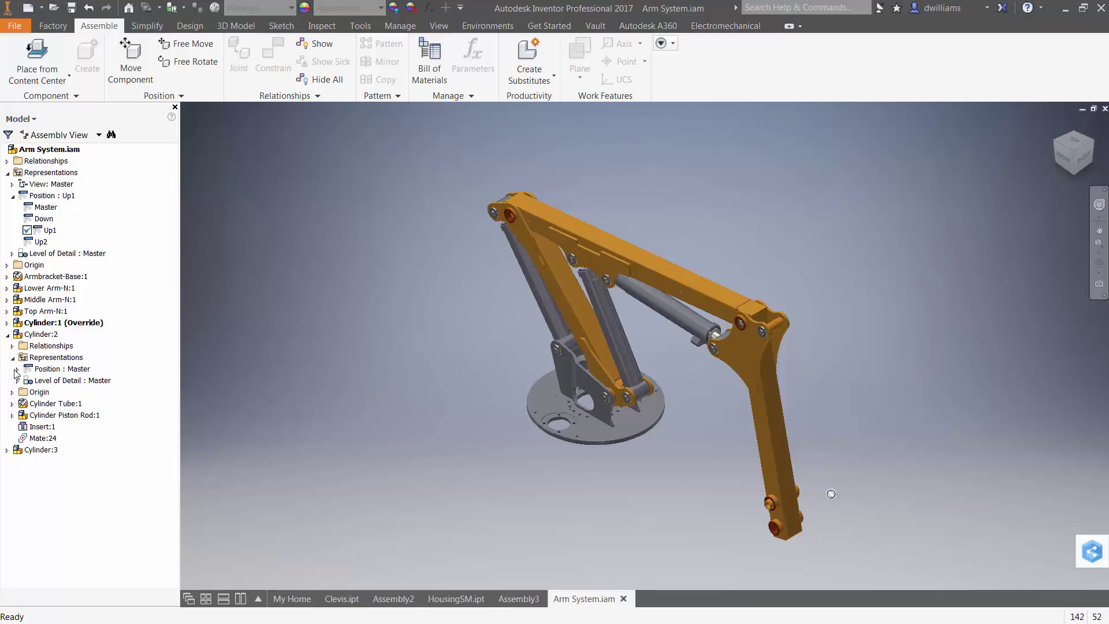
{"action": "left_click", "coordinate": [17, 369]}
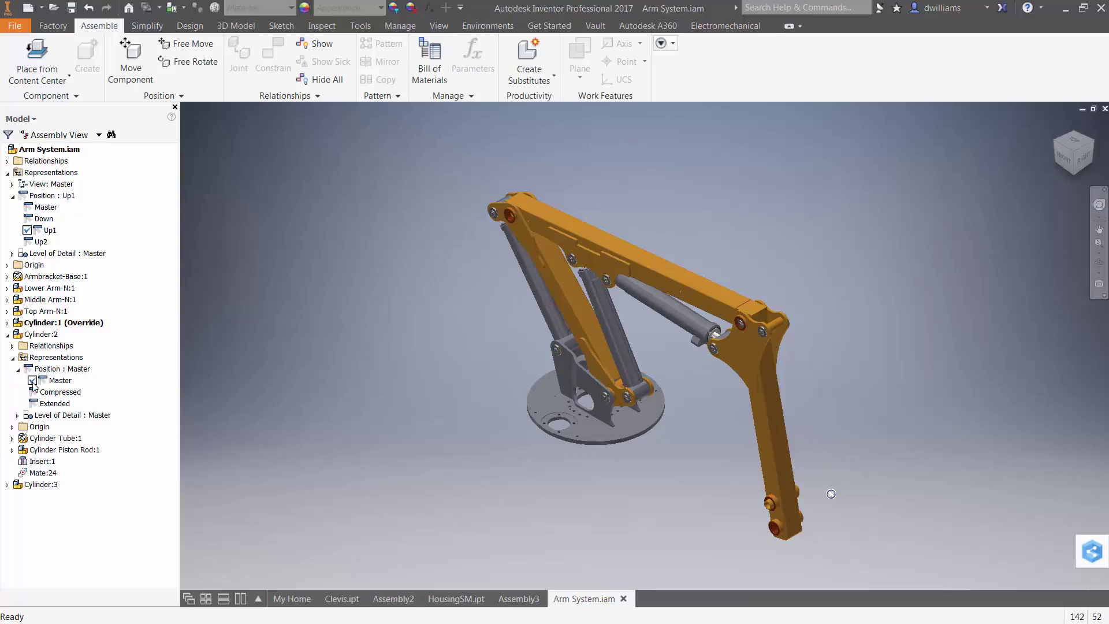
{"action": "double_click", "coordinate": [51, 408]}
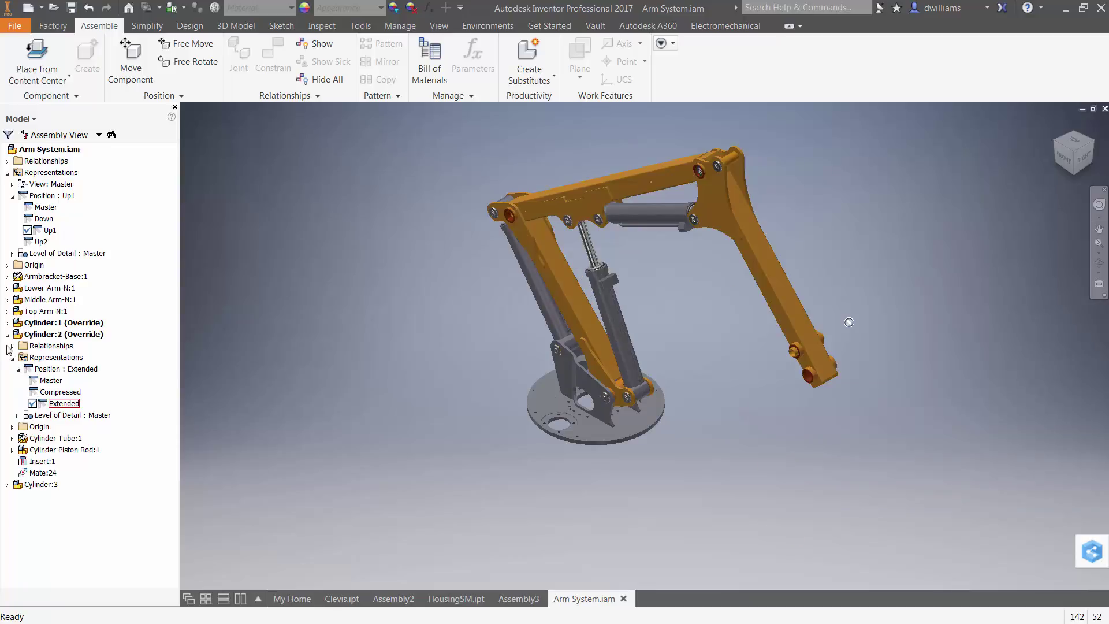
{"action": "left_click", "coordinate": [7, 335]}
Set Cylinder:3 to its Compressed position within the Up1 representation.
{"action": "left_click", "coordinate": [7, 345]}
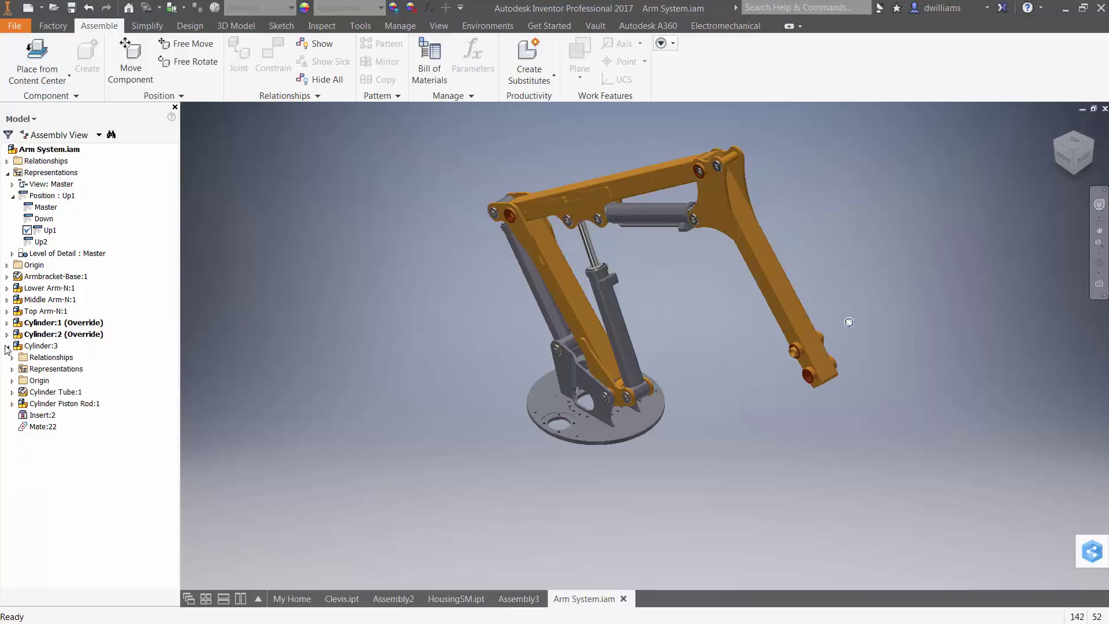
{"action": "left_click", "coordinate": [11, 358]}
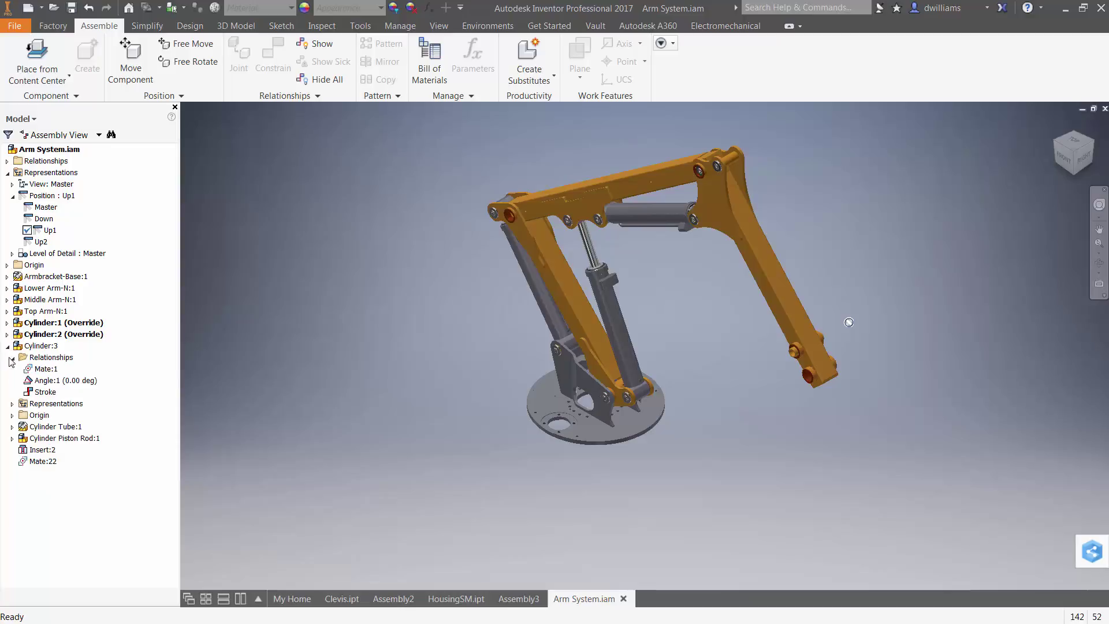
{"action": "left_click", "coordinate": [12, 404]}
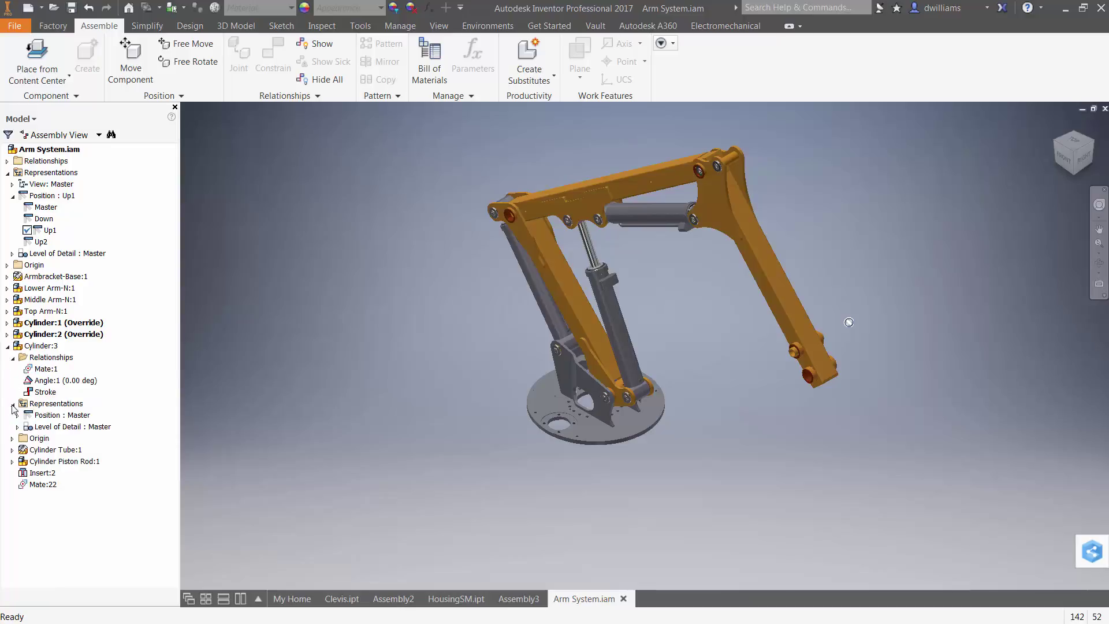
{"action": "left_click", "coordinate": [18, 414]}
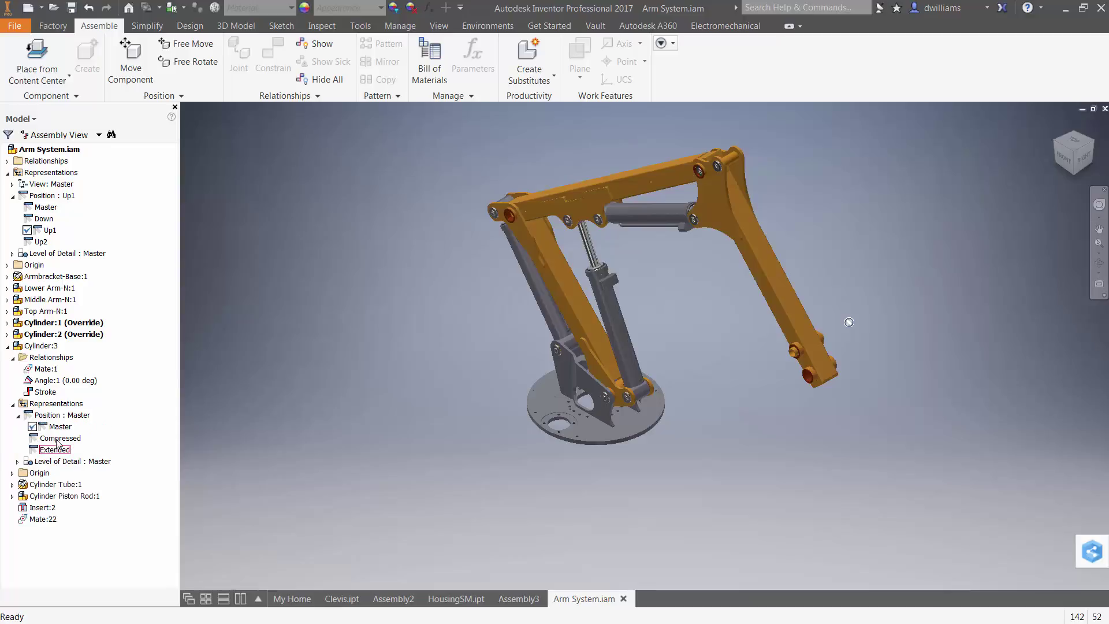
{"action": "left_click", "coordinate": [60, 439]}
{"action": "double_click", "coordinate": [60, 439]}
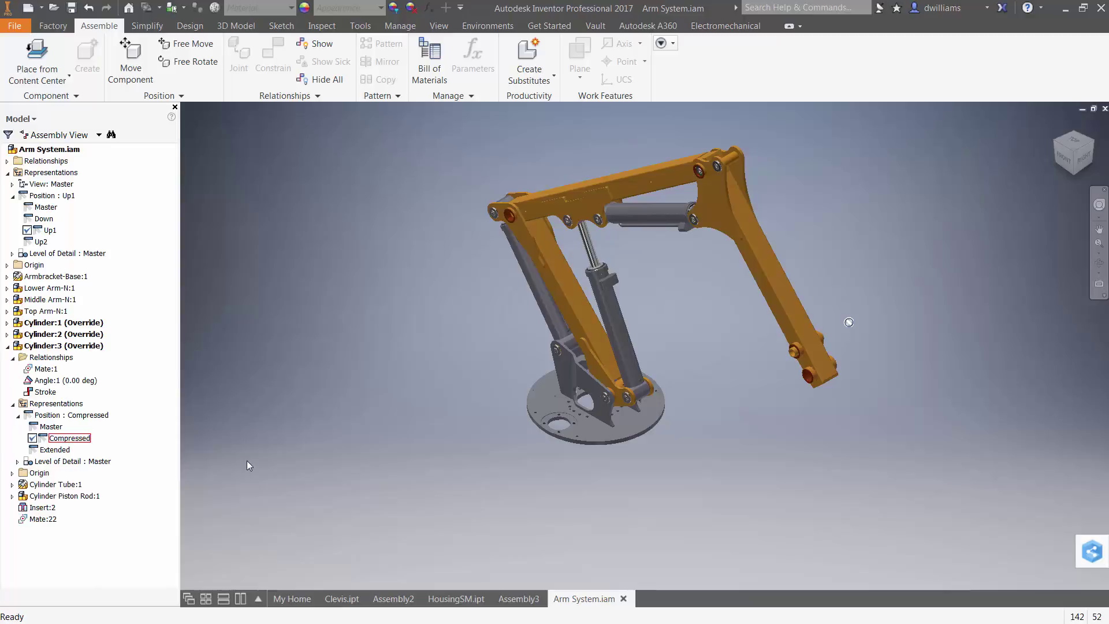
Activate the Up2 position of the Arm System and set Cylinder:1 to its Compressed position within it.
{"action": "double_click", "coordinate": [39, 242]}
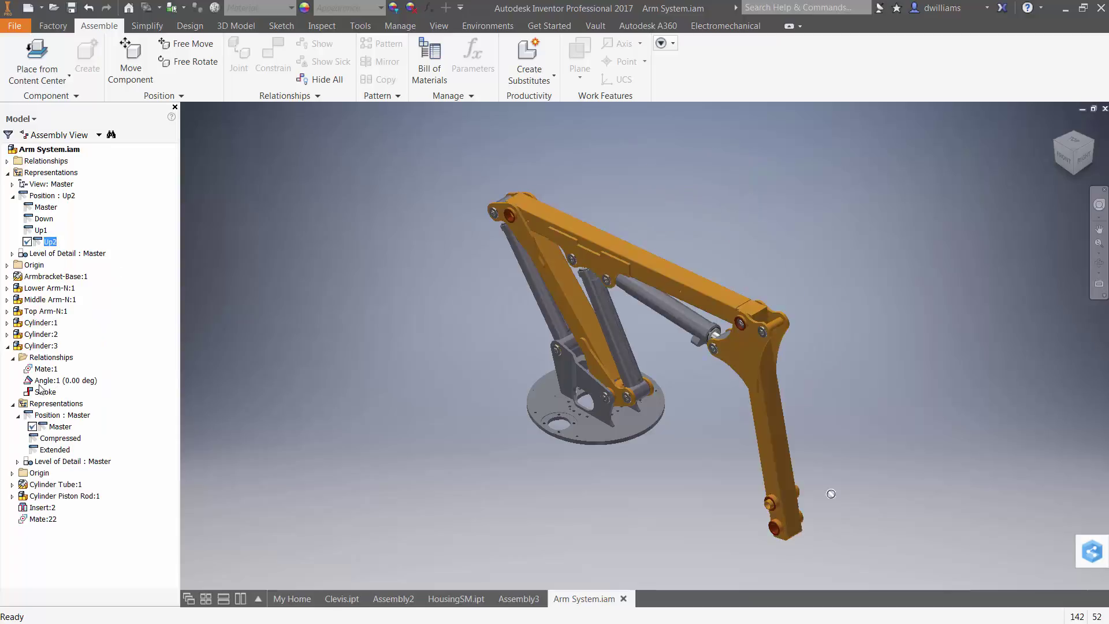
{"action": "left_click", "coordinate": [8, 323]}
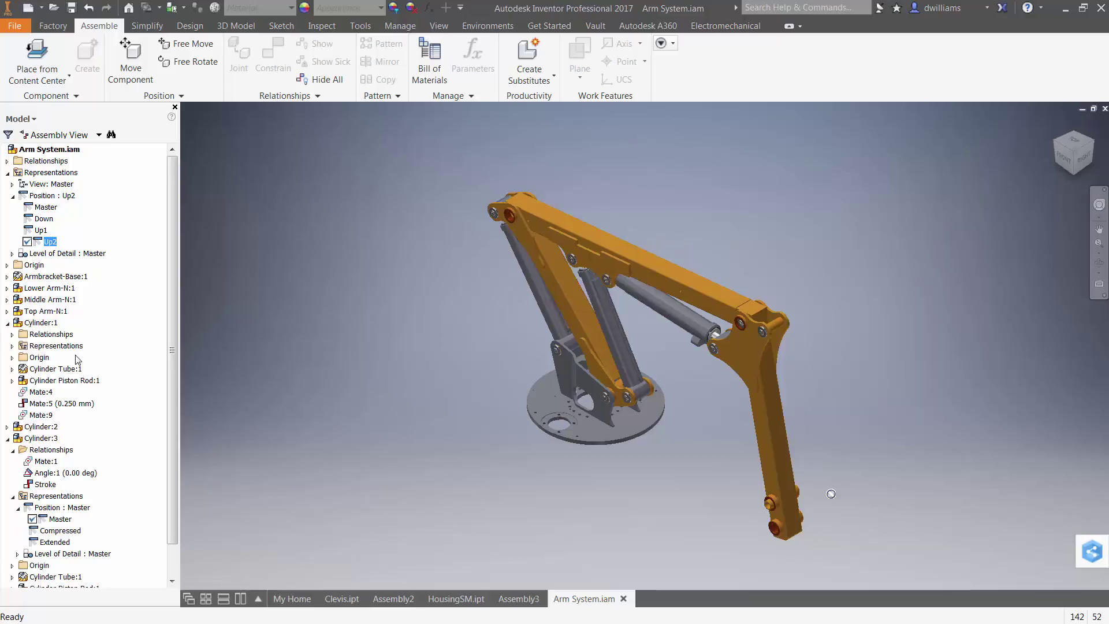
{"action": "left_click", "coordinate": [13, 346]}
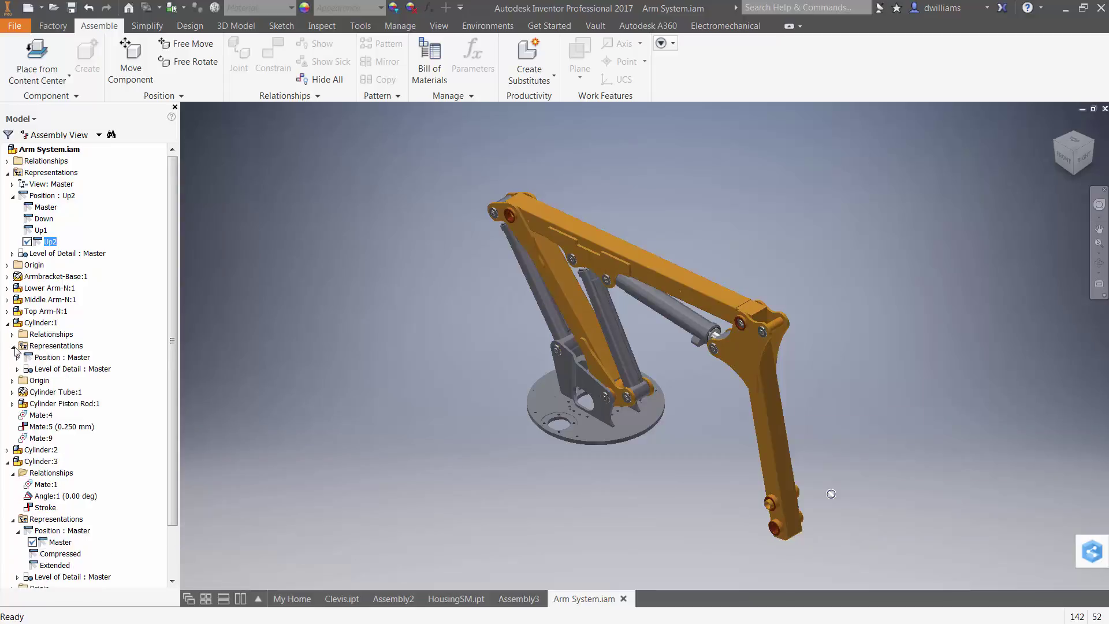
{"action": "left_click", "coordinate": [18, 357]}
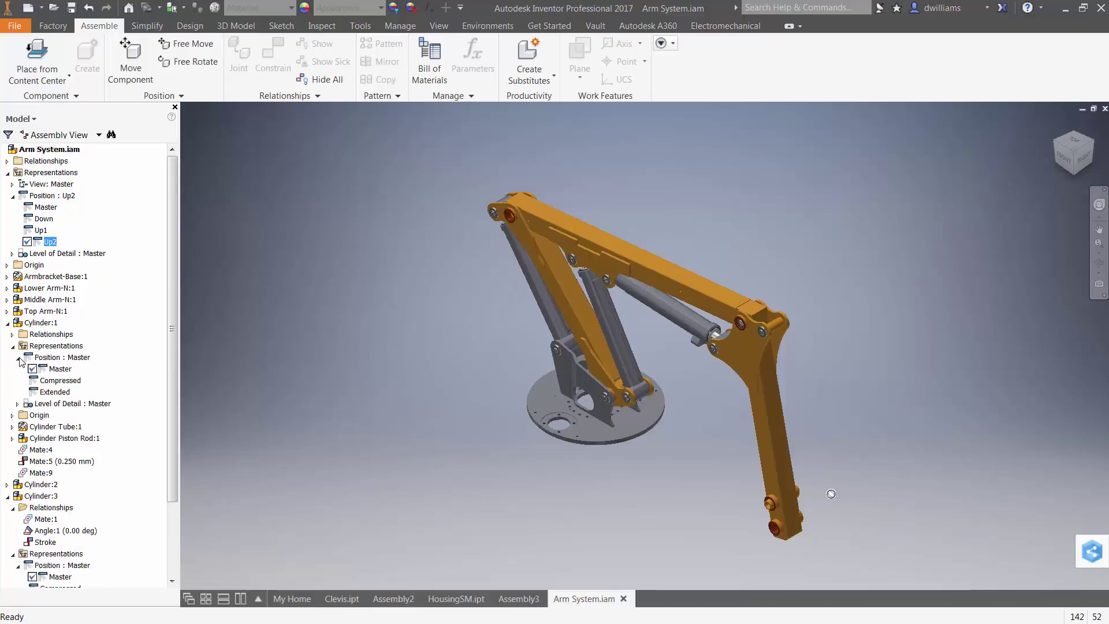
{"action": "double_click", "coordinate": [55, 382]}
{"action": "left_click", "coordinate": [7, 324]}
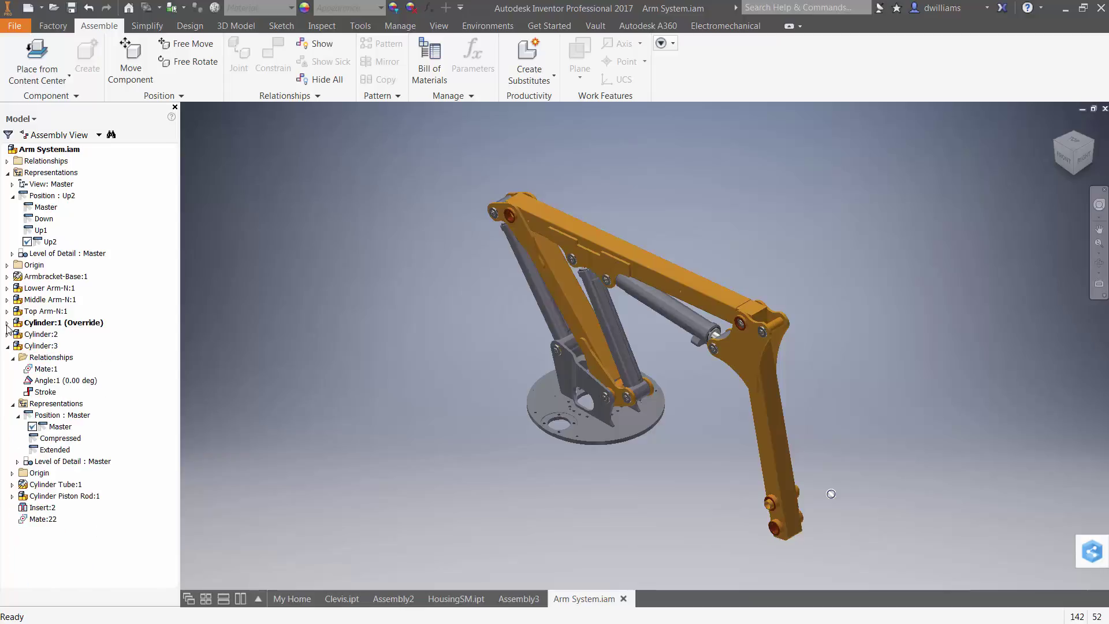
Set both Cylinder:2 and Cylinder:3 to their Extended positions within the Up2 representation.
{"action": "left_click", "coordinate": [7, 335]}
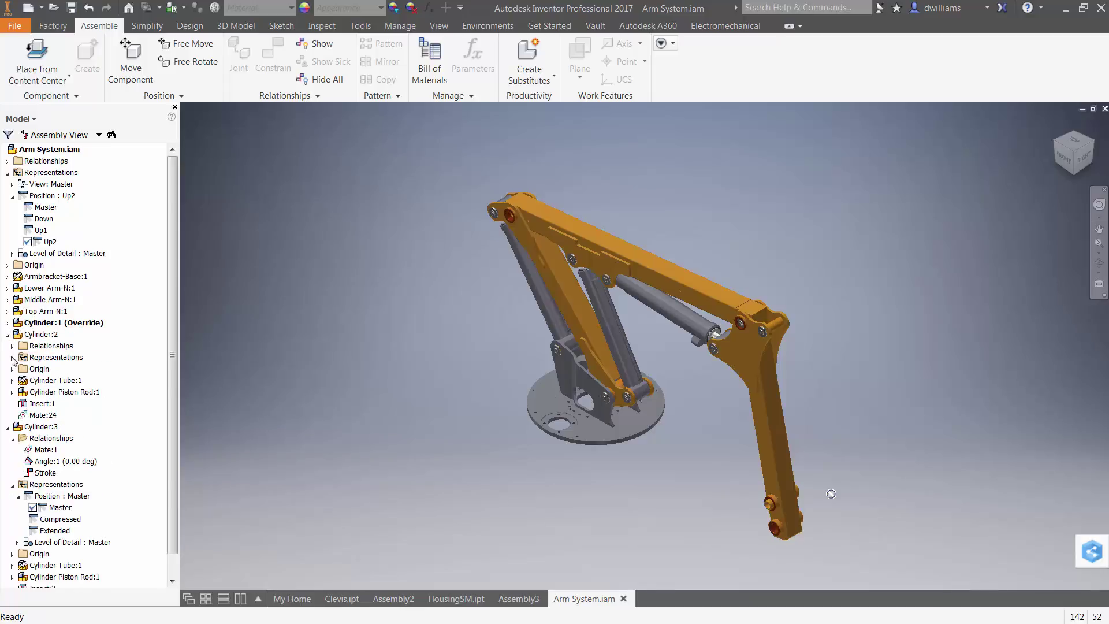
{"action": "left_click", "coordinate": [12, 358]}
{"action": "left_click", "coordinate": [16, 373]}
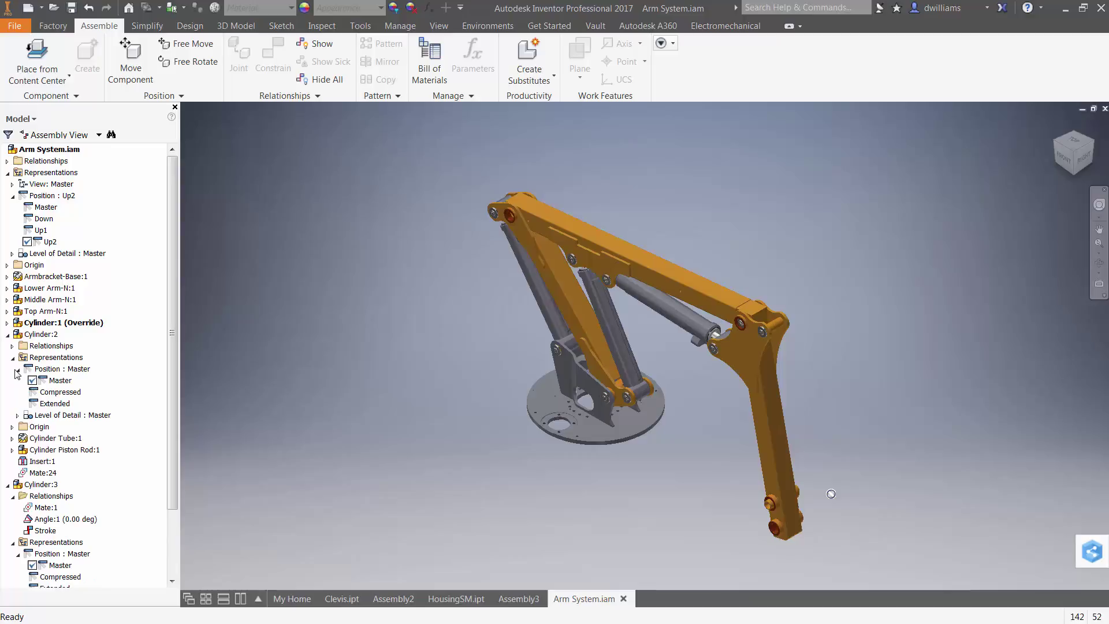
{"action": "double_click", "coordinate": [61, 403]}
{"action": "left_click", "coordinate": [7, 334]}
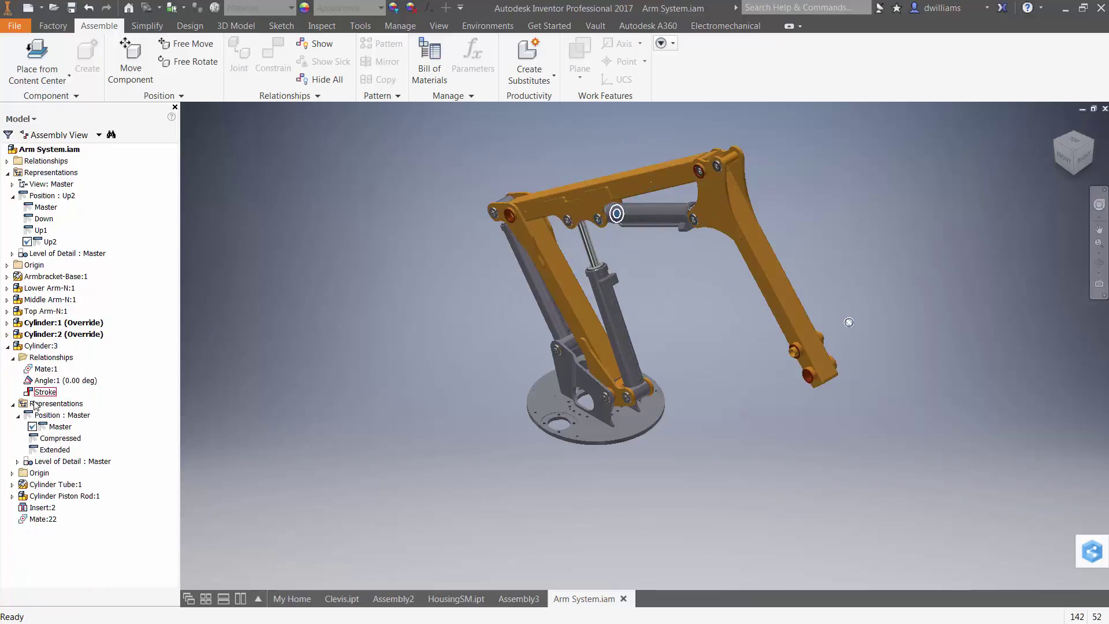
{"action": "double_click", "coordinate": [55, 450]}
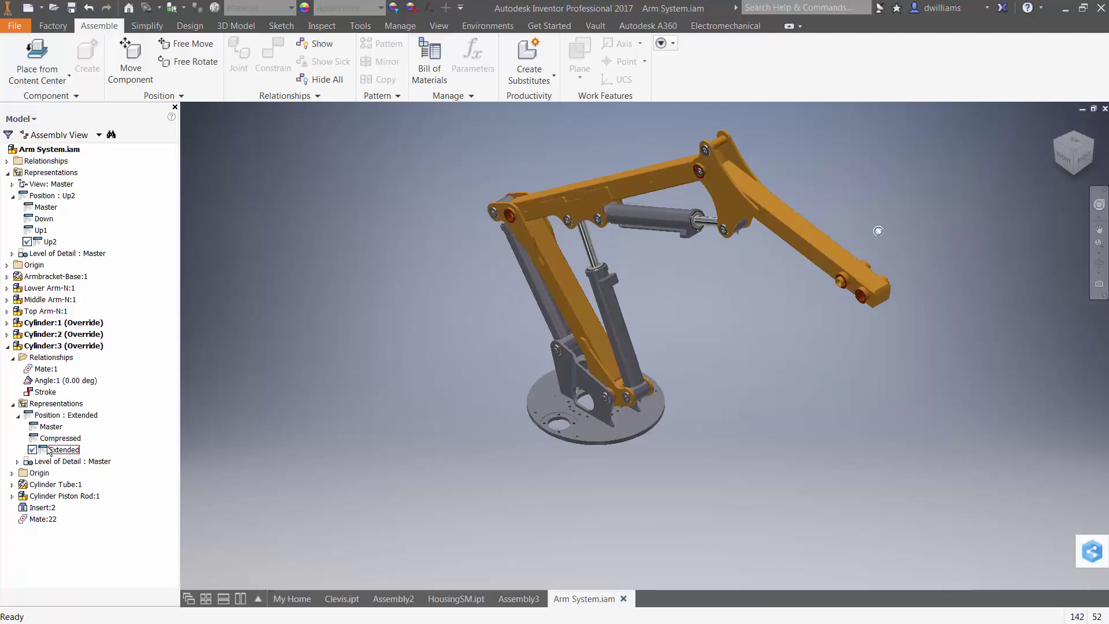
{"action": "left_click", "coordinate": [7, 346]}
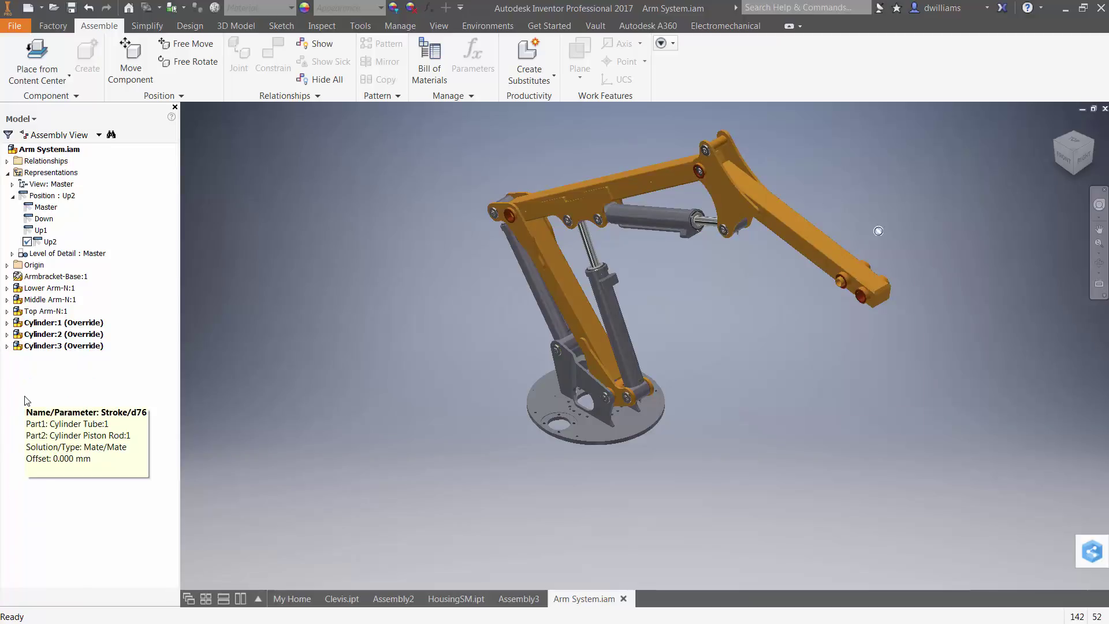
Switch the Arm System through its Down, Up1 and Up2 positions to check them, ending with Down active.
{"action": "double_click", "coordinate": [44, 219]}
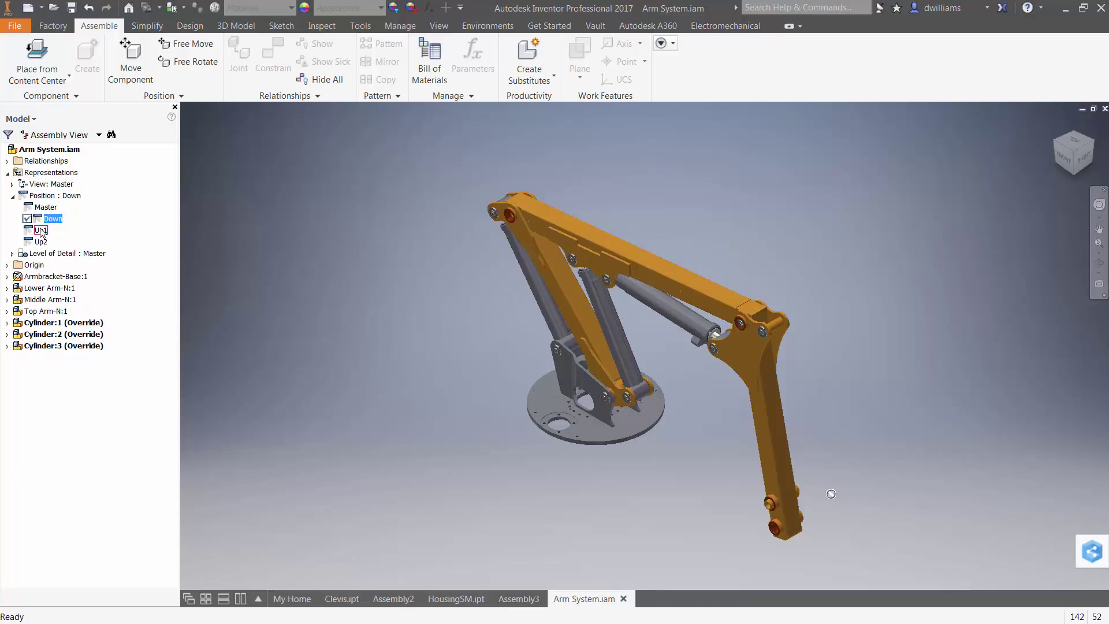
{"action": "left_click", "coordinate": [41, 230]}
{"action": "double_click", "coordinate": [41, 230]}
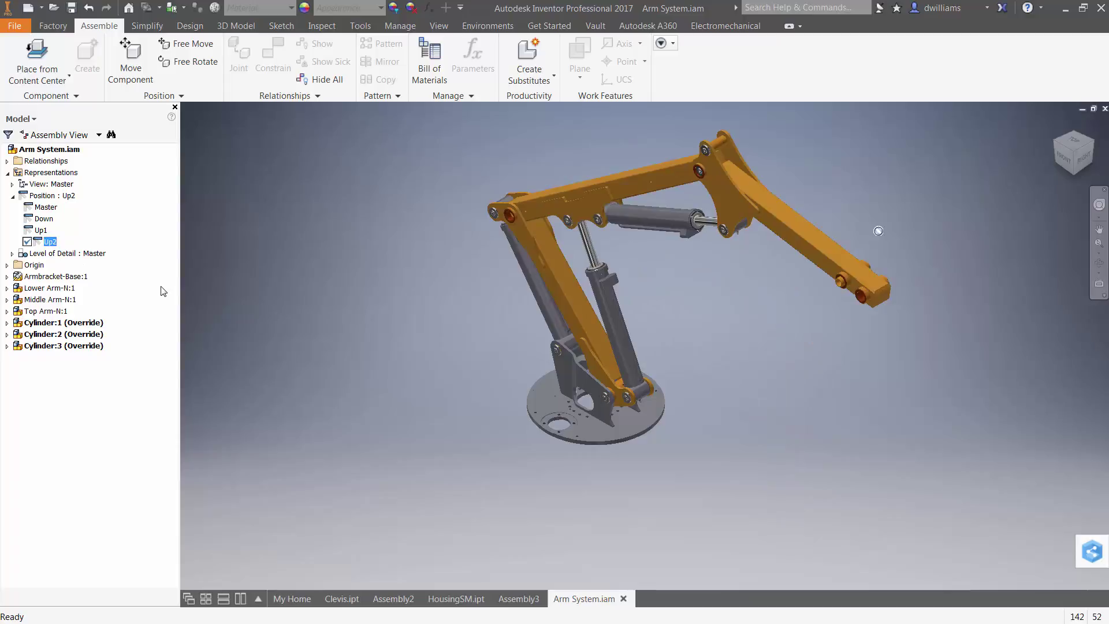
{"action": "double_click", "coordinate": [47, 218]}
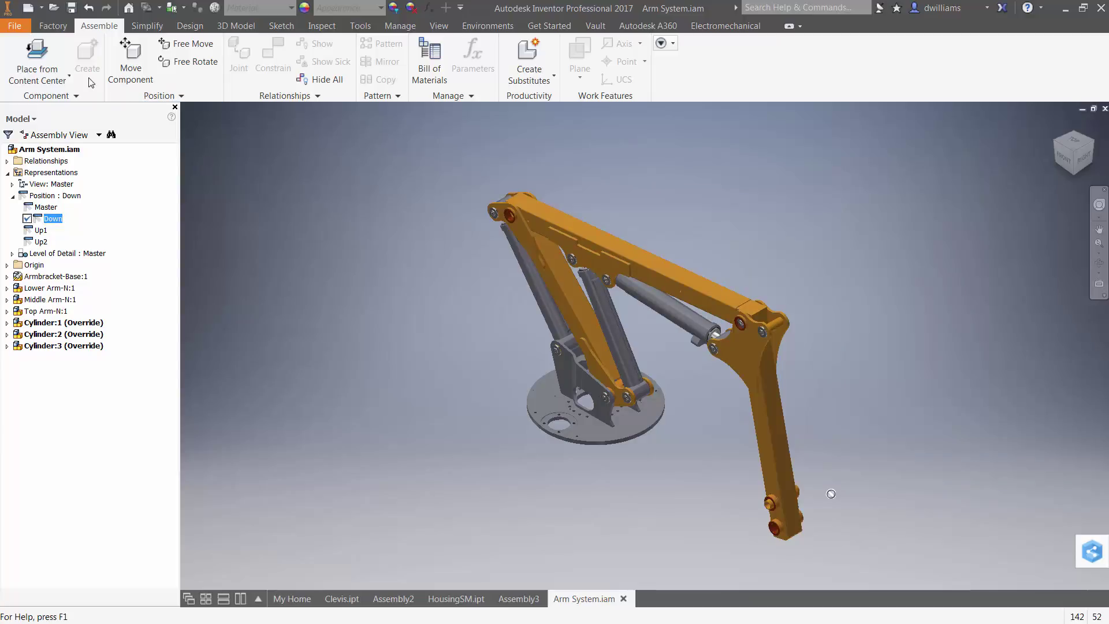
Create a new drawing from the English ANSI (in).dwg template.
{"action": "left_click", "coordinate": [30, 14]}
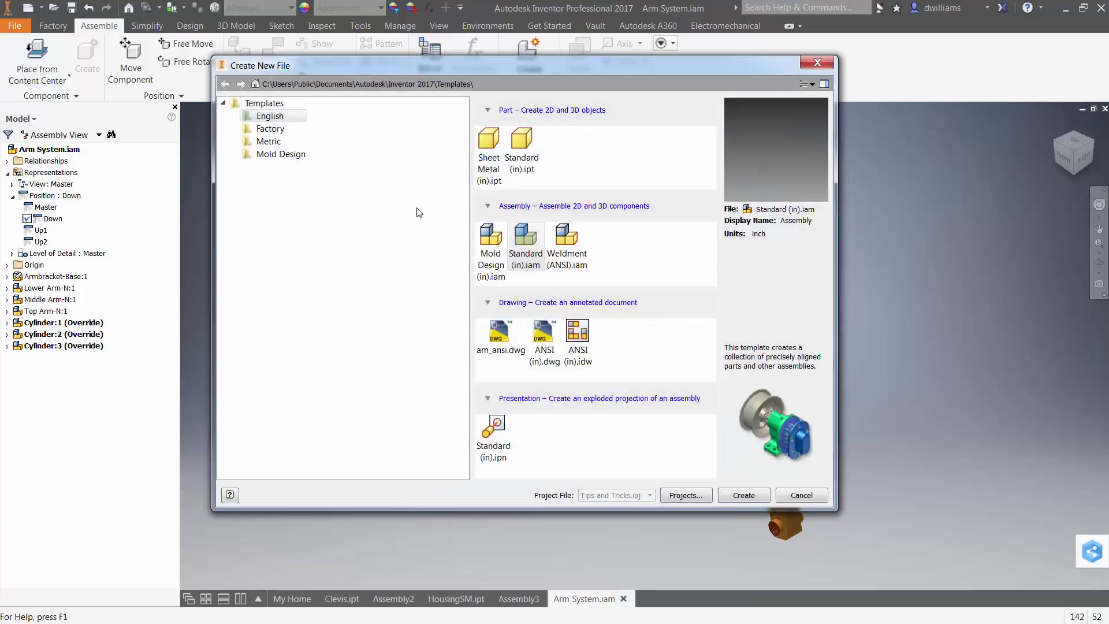
{"action": "left_click", "coordinate": [550, 340]}
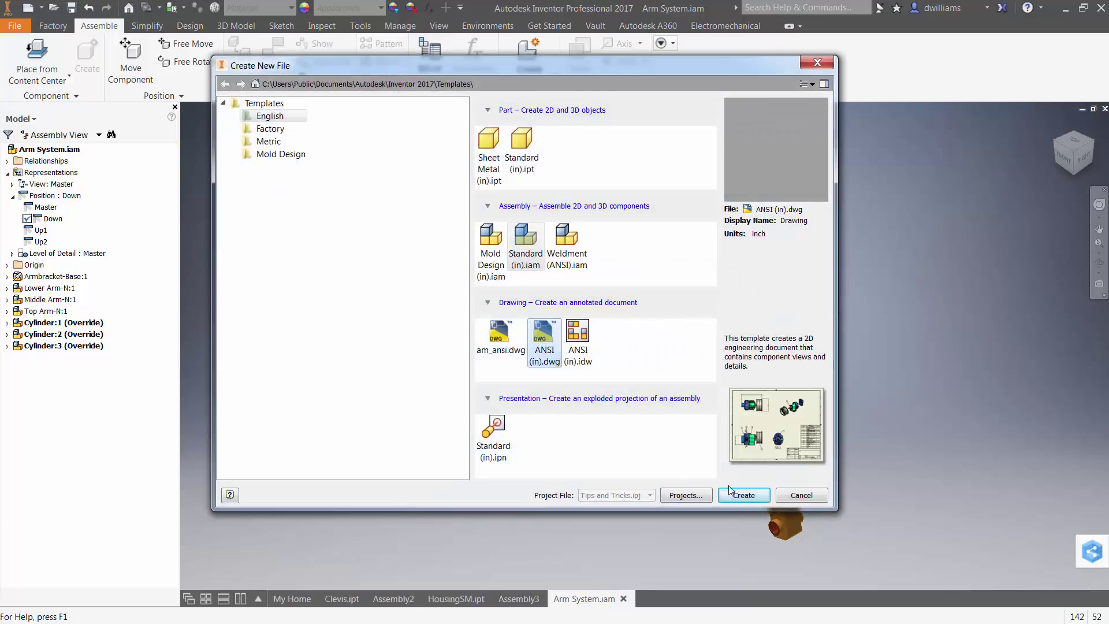
{"action": "left_click", "coordinate": [744, 495]}
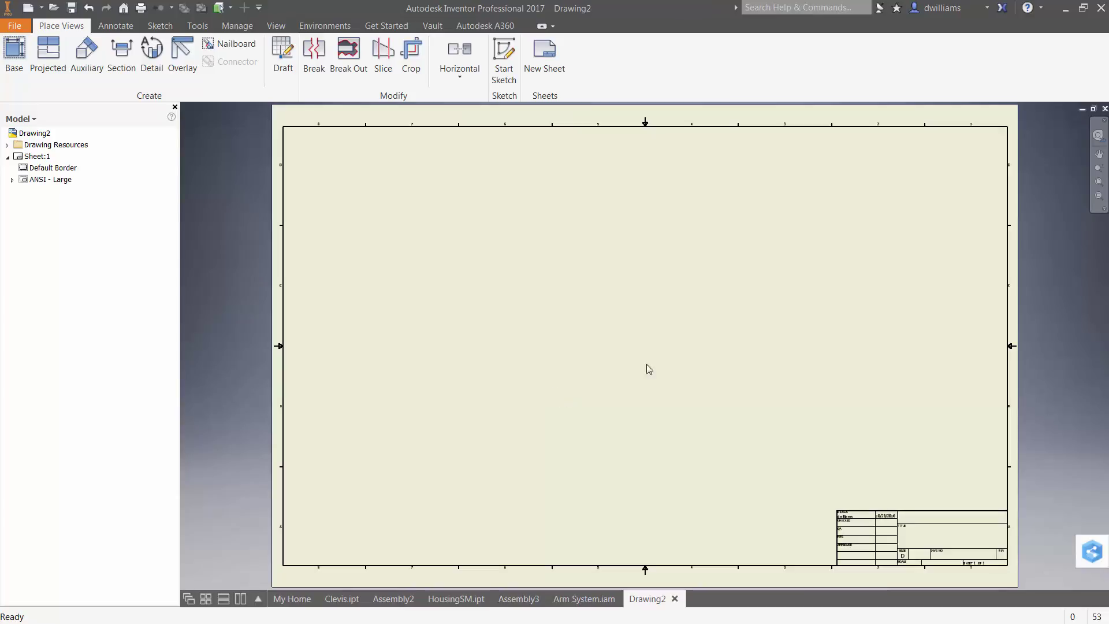
Place a front base view of Arm System.iam near the sheet's lower centre at .25 : 1 scale, using the Down position.
{"action": "right_click", "coordinate": [582, 379]}
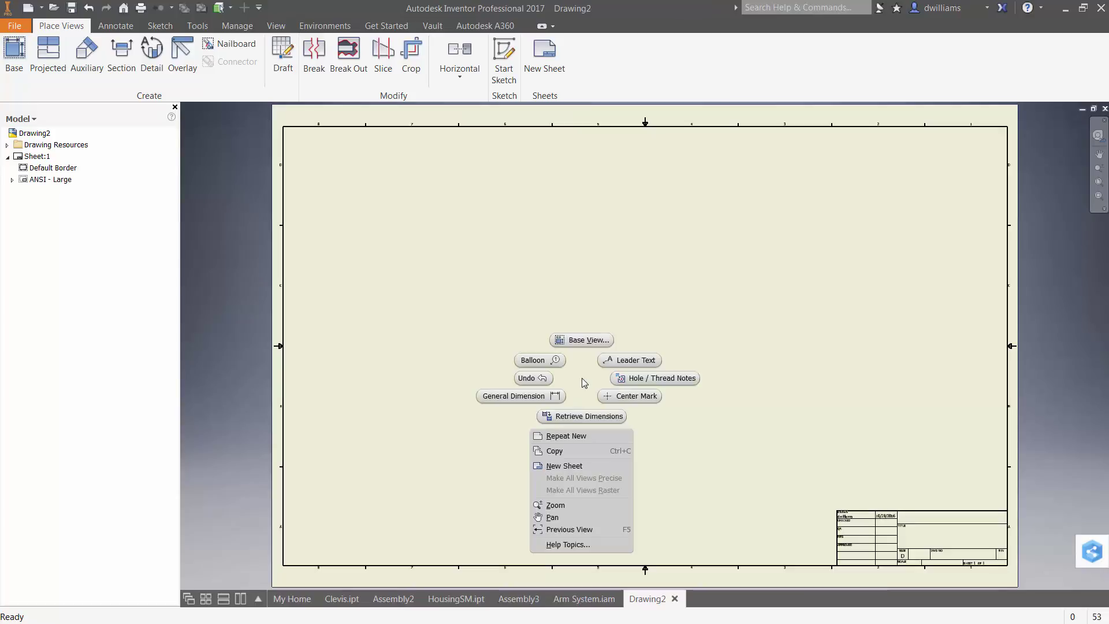
{"action": "left_click", "coordinate": [582, 347]}
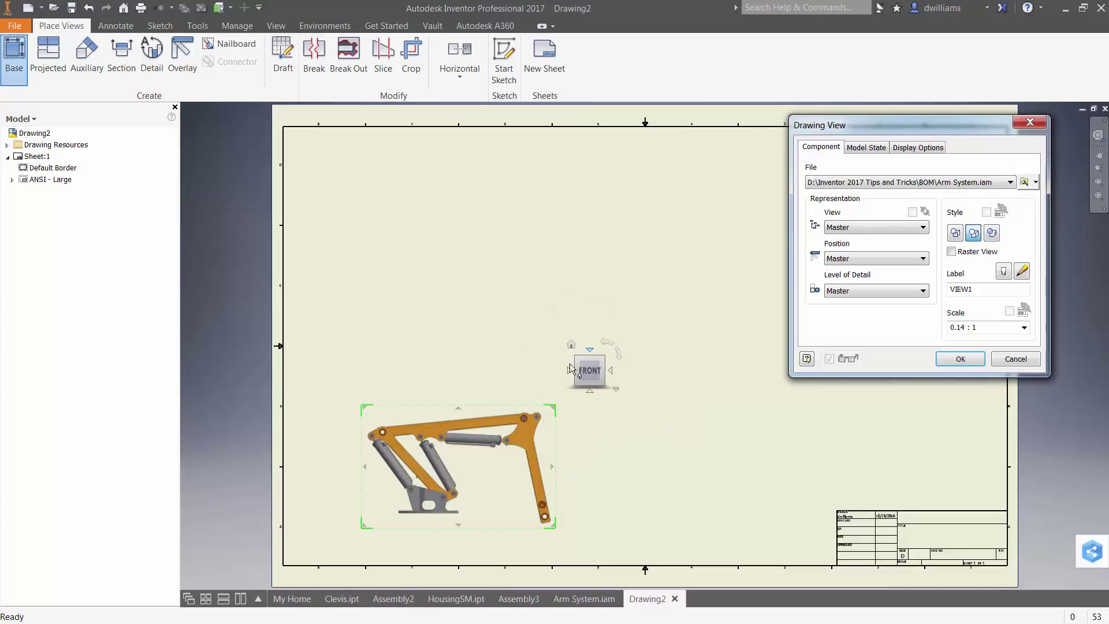
{"action": "left_click_drag", "start_coordinate": [477, 410], "coordinate": [583, 357]}
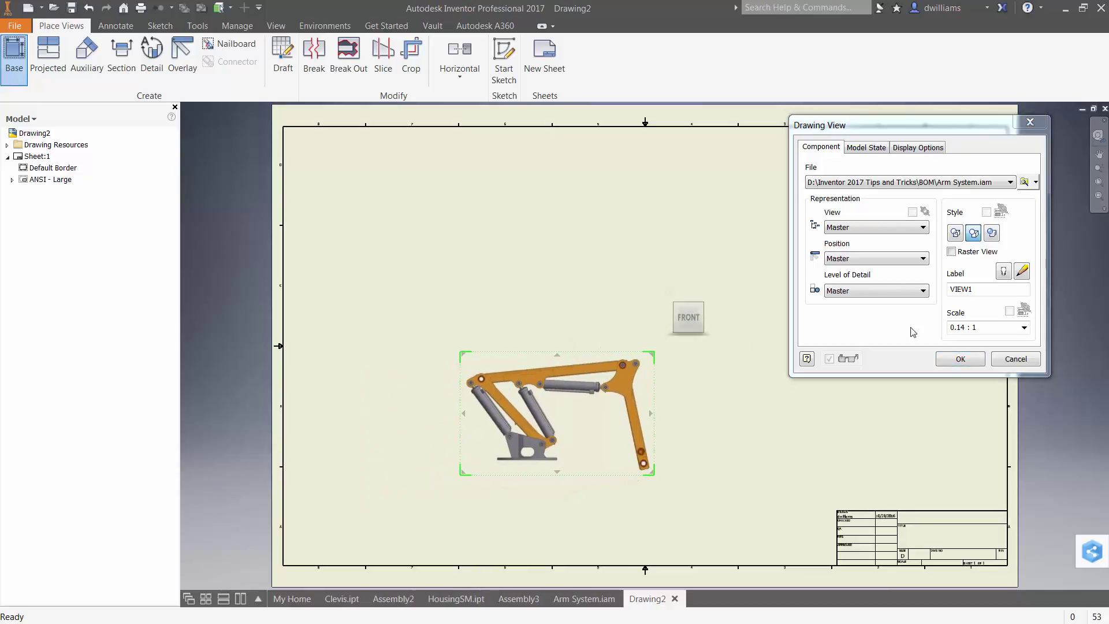
{"action": "left_click", "coordinate": [965, 326]}
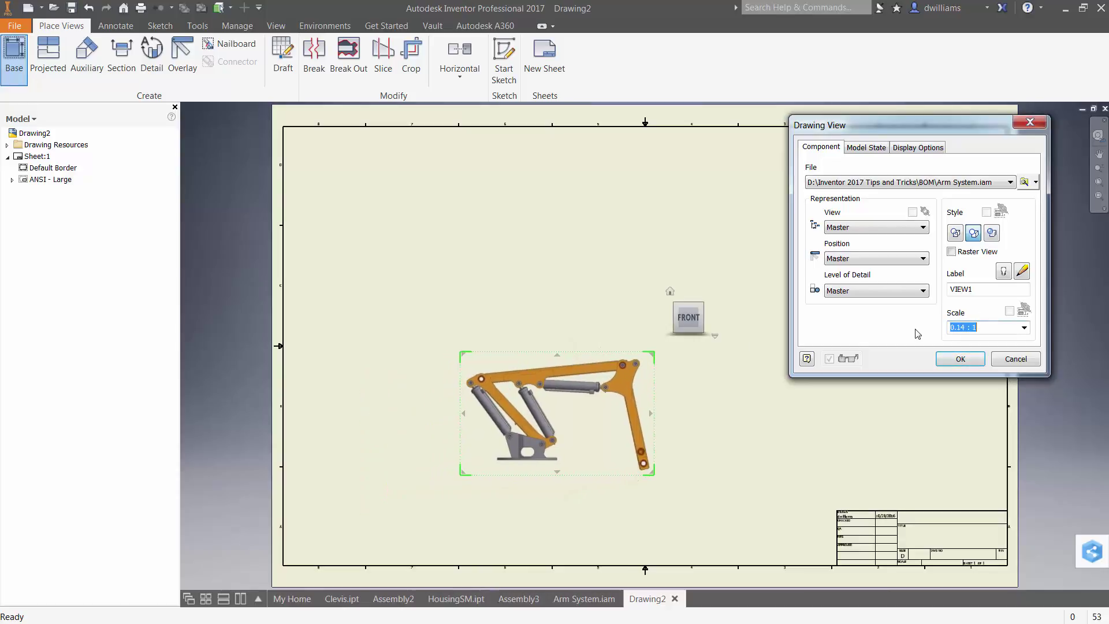
{"action": "double_click", "coordinate": [963, 326]}
{"action": "type", "text": ".25"}
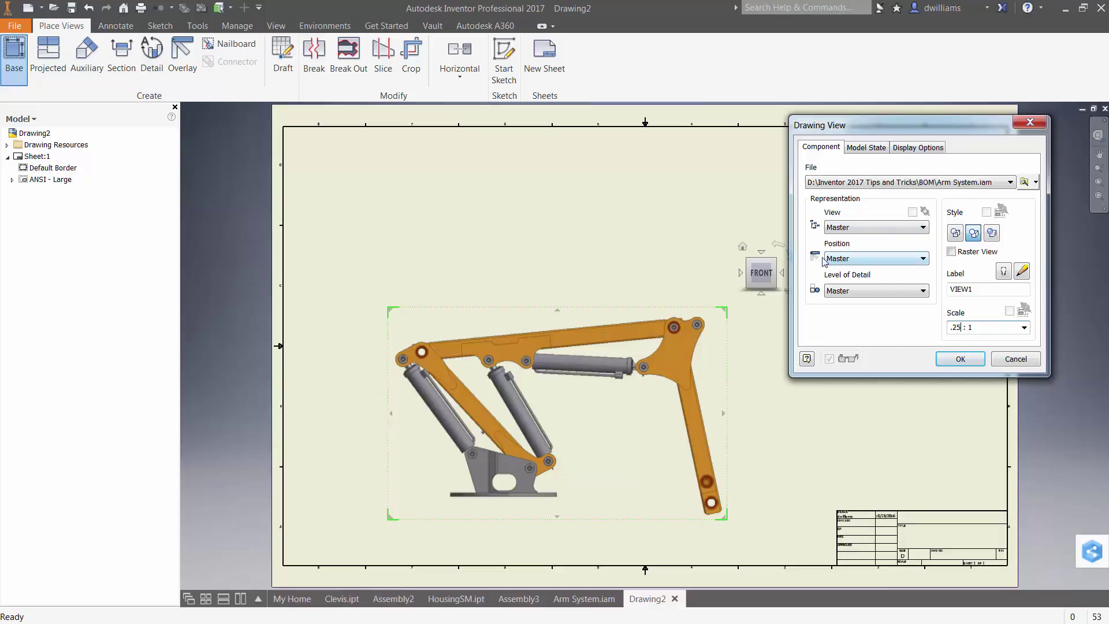
{"action": "left_click", "coordinate": [923, 258]}
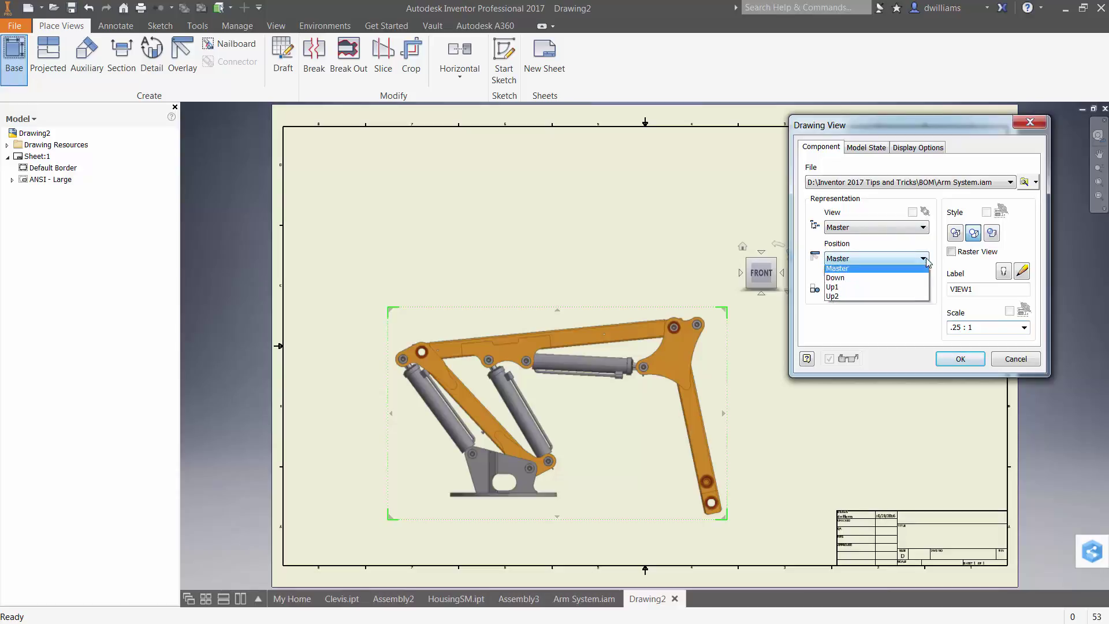
{"action": "left_click", "coordinate": [862, 287]}
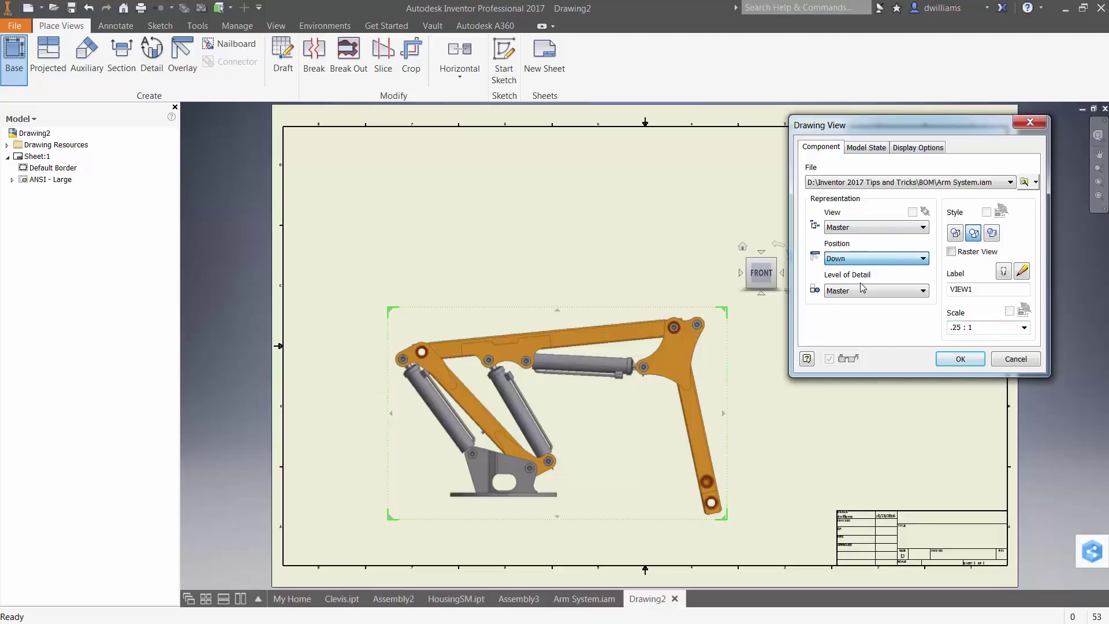
{"action": "left_click", "coordinate": [959, 359]}
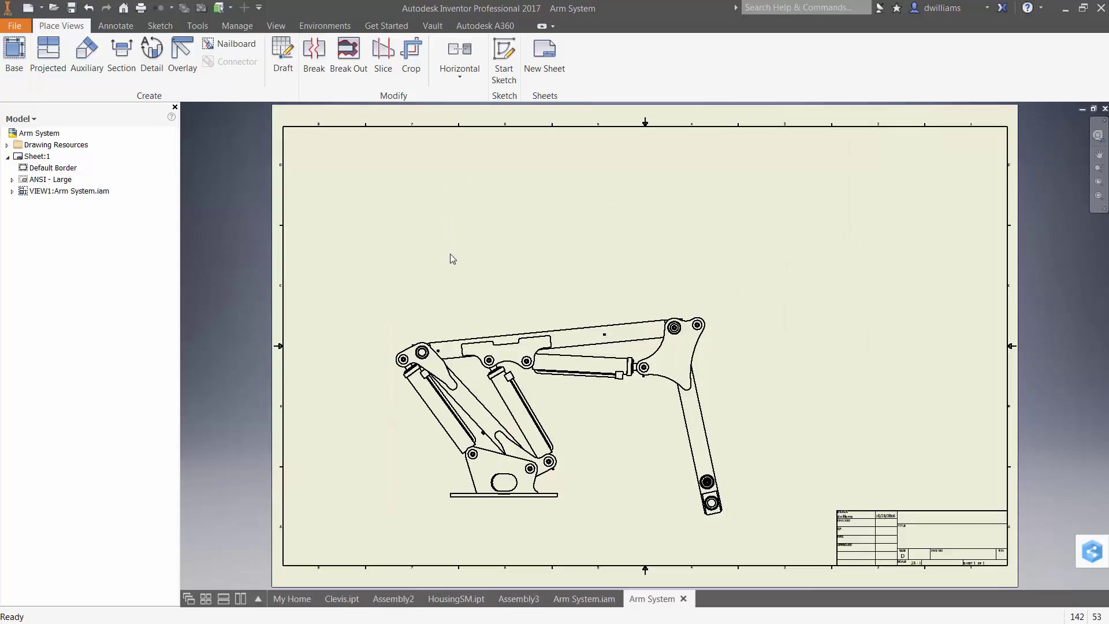
Add an overlay view of the Up1 positional representation to the Arm System base view.
{"action": "right_click", "coordinate": [458, 315]}
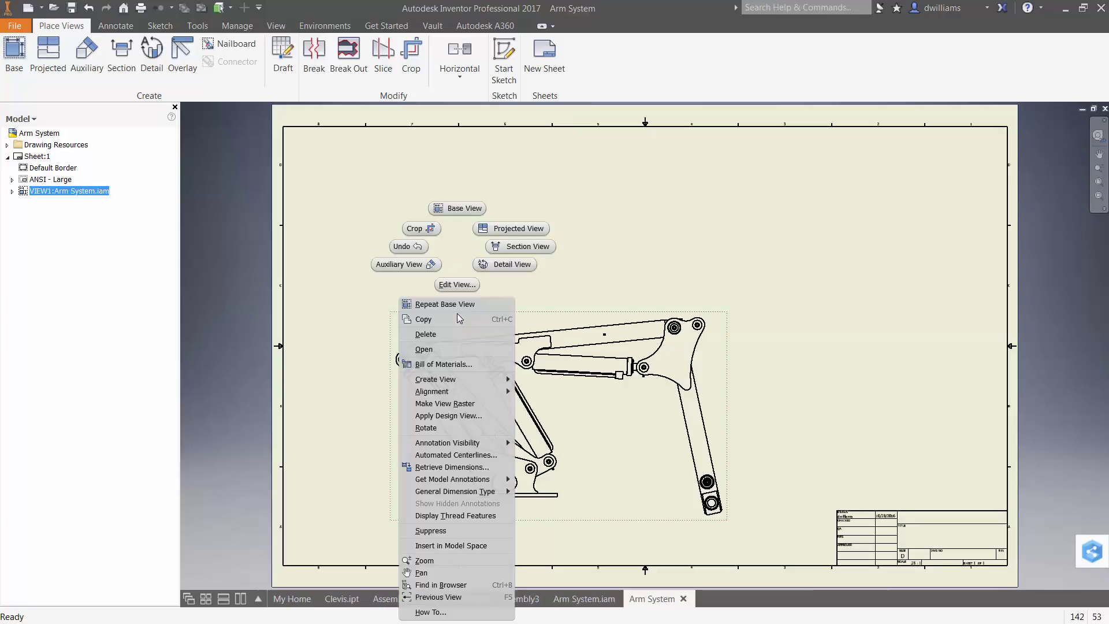
{"action": "mouse_move", "coordinate": [462, 379]}
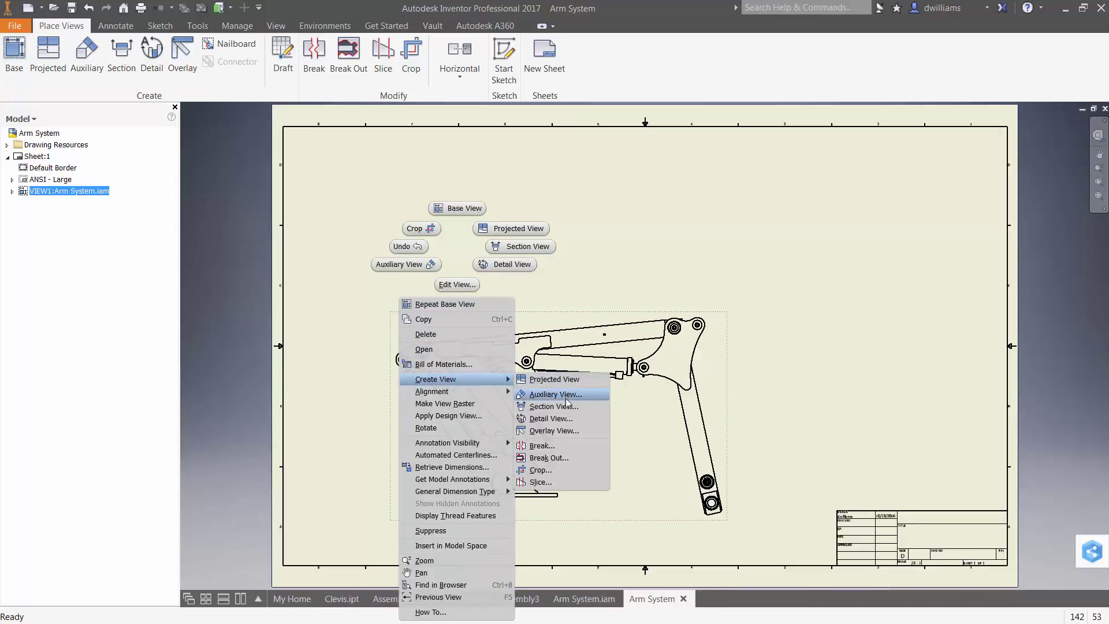
{"action": "left_click", "coordinate": [563, 430]}
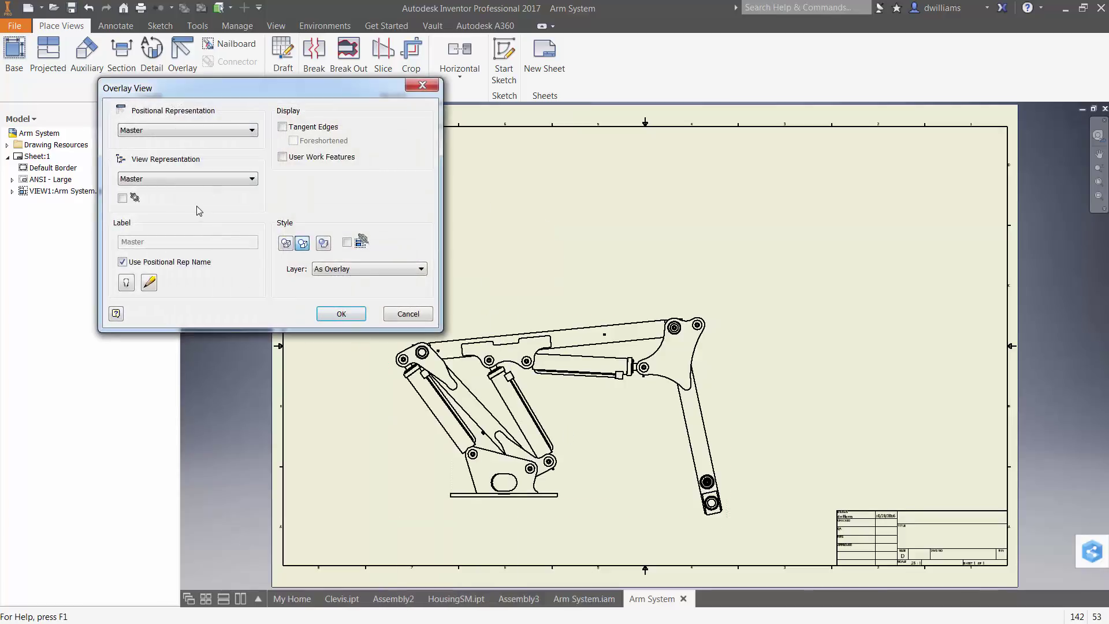
{"action": "left_click", "coordinate": [252, 130]}
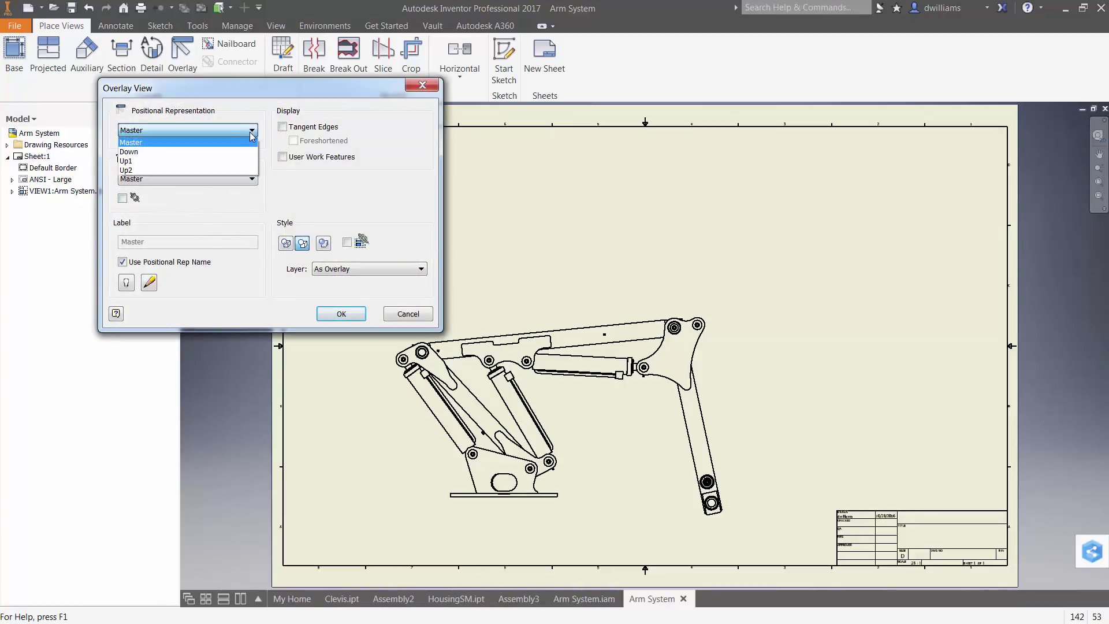
{"action": "left_click", "coordinate": [156, 161]}
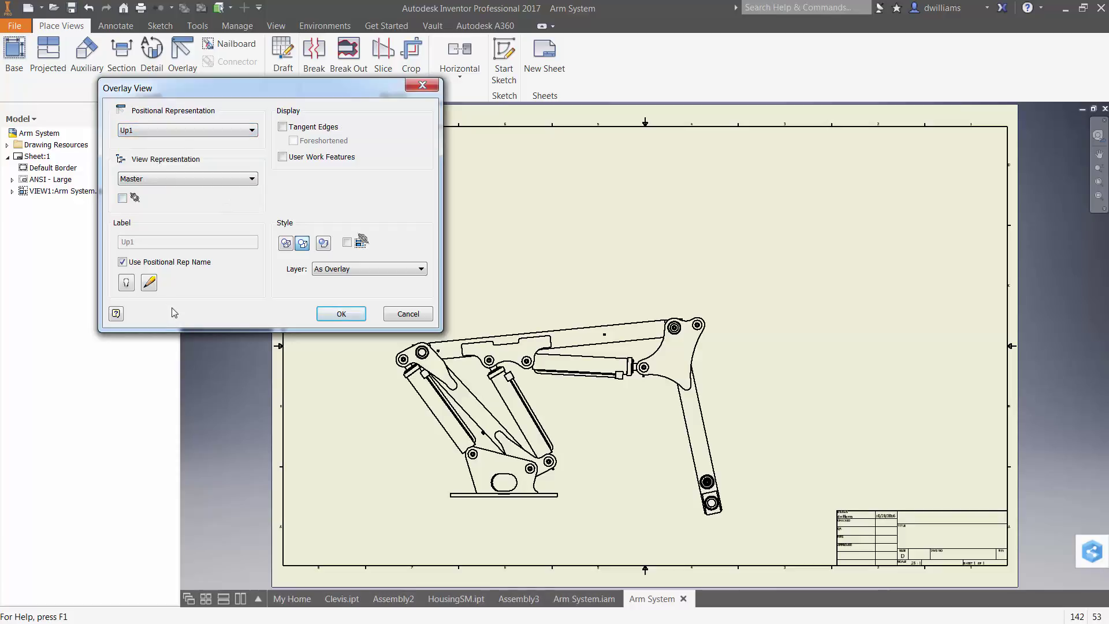
{"action": "left_click", "coordinate": [341, 313]}
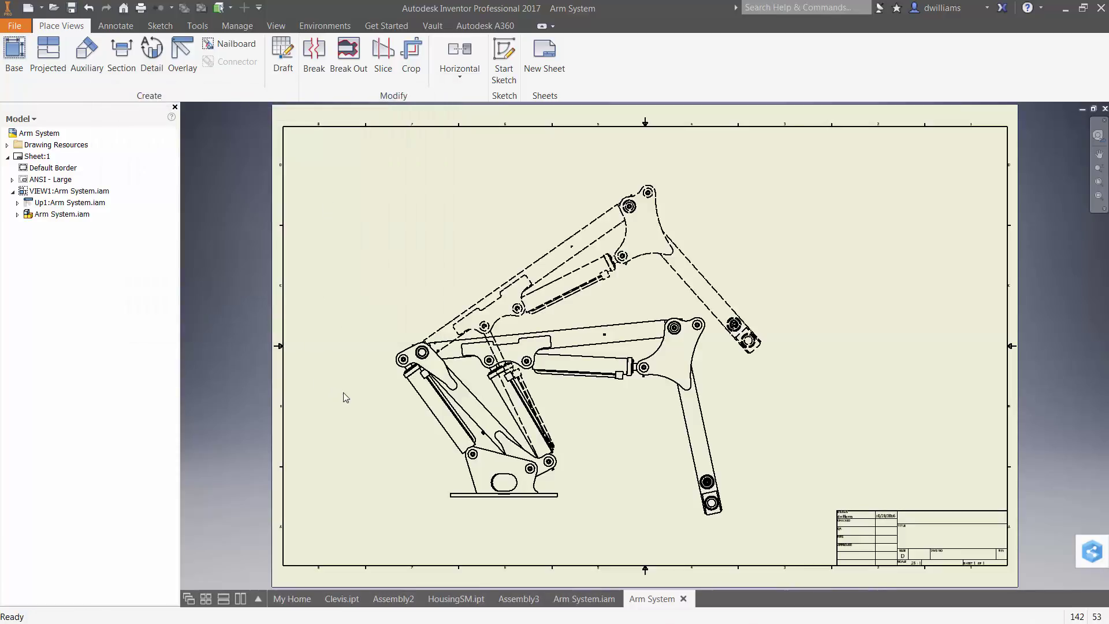
Add a second overlay view to the base view, showing the Up2 positional representation.
{"action": "left_click", "coordinate": [391, 407]}
{"action": "right_click", "coordinate": [391, 407]}
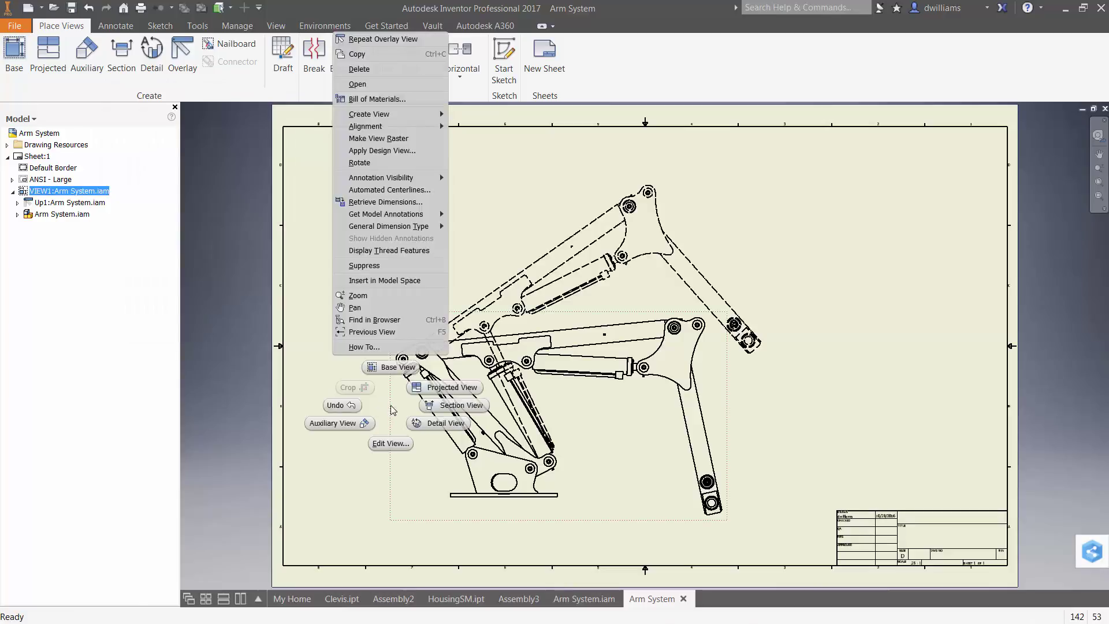
{"action": "mouse_move", "coordinate": [379, 119]}
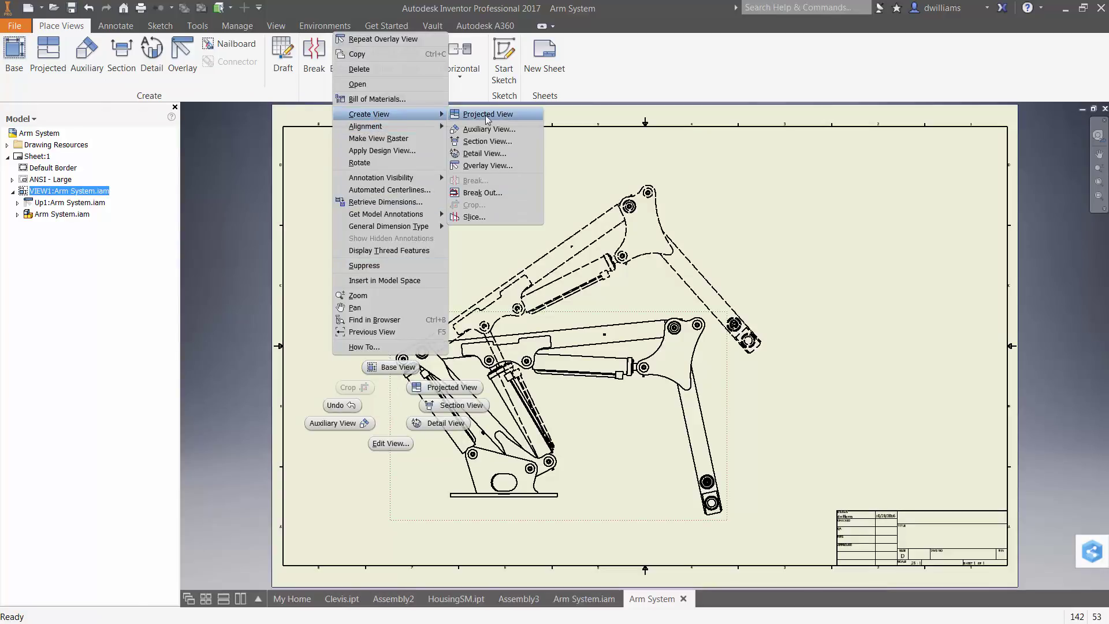
{"action": "left_click", "coordinate": [487, 166]}
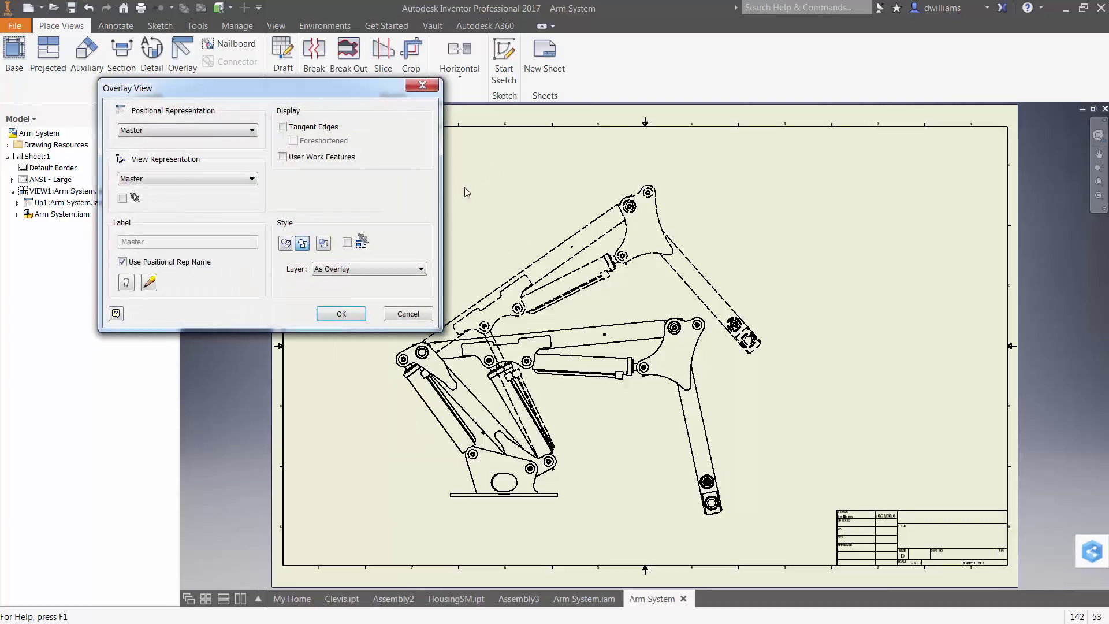
{"action": "left_click", "coordinate": [250, 131]}
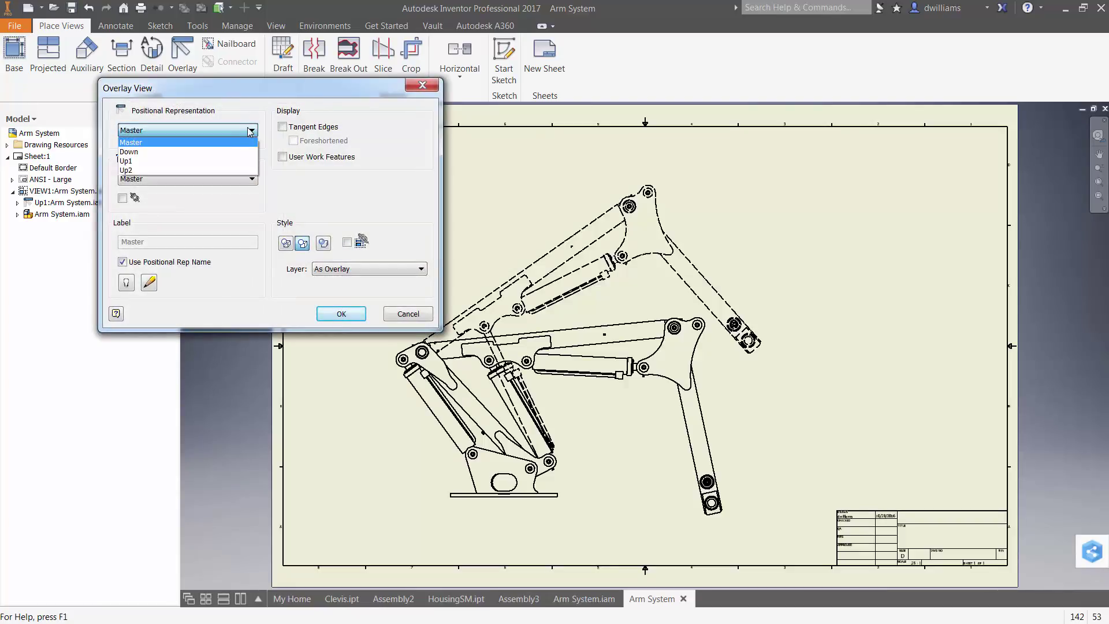
{"action": "left_click", "coordinate": [160, 170]}
{"action": "left_click", "coordinate": [339, 314]}
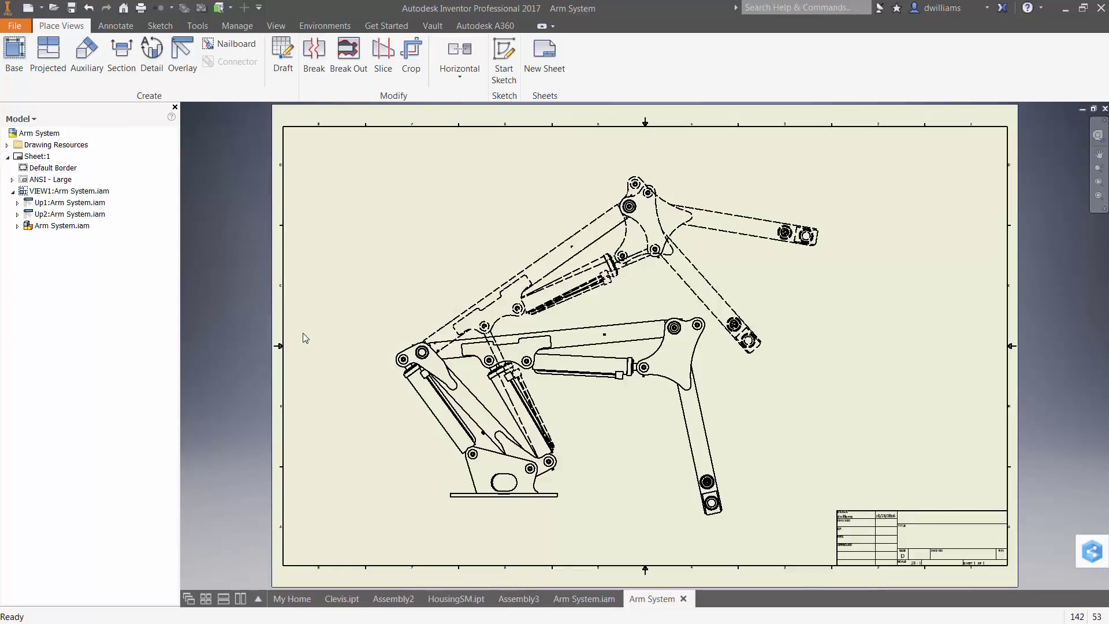
Dimension the angle between the facing edges of the end arm in the Up1 and Up2 overlays, and return to the Arm System.iam assembly.
{"action": "right_click", "coordinate": [446, 228]}
{"action": "left_click", "coordinate": [369, 241]}
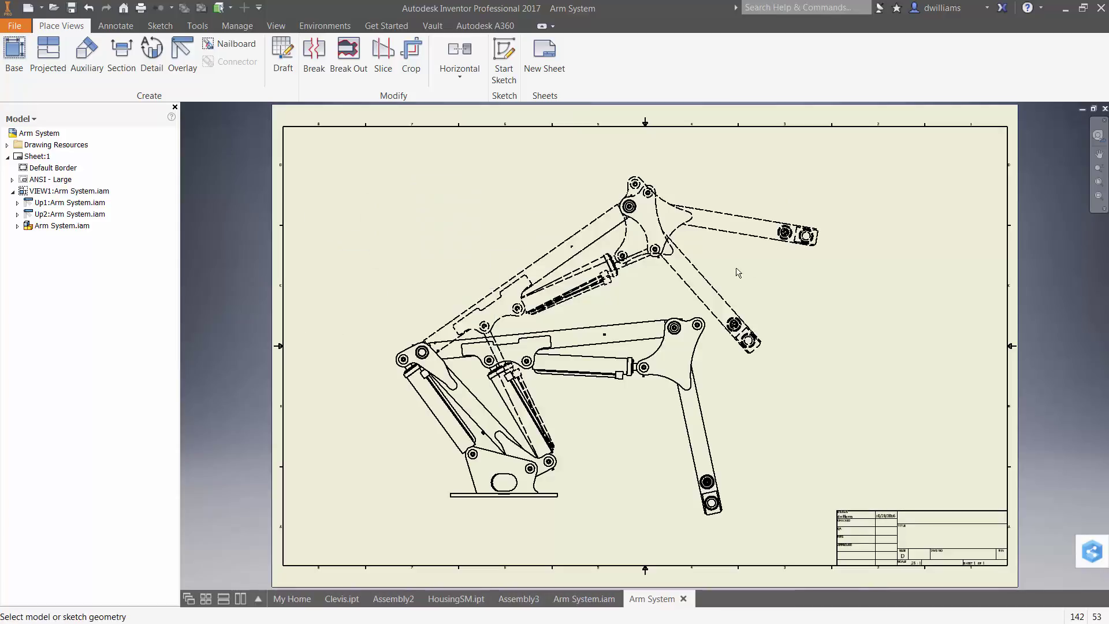
{"action": "left_click", "coordinate": [716, 292]}
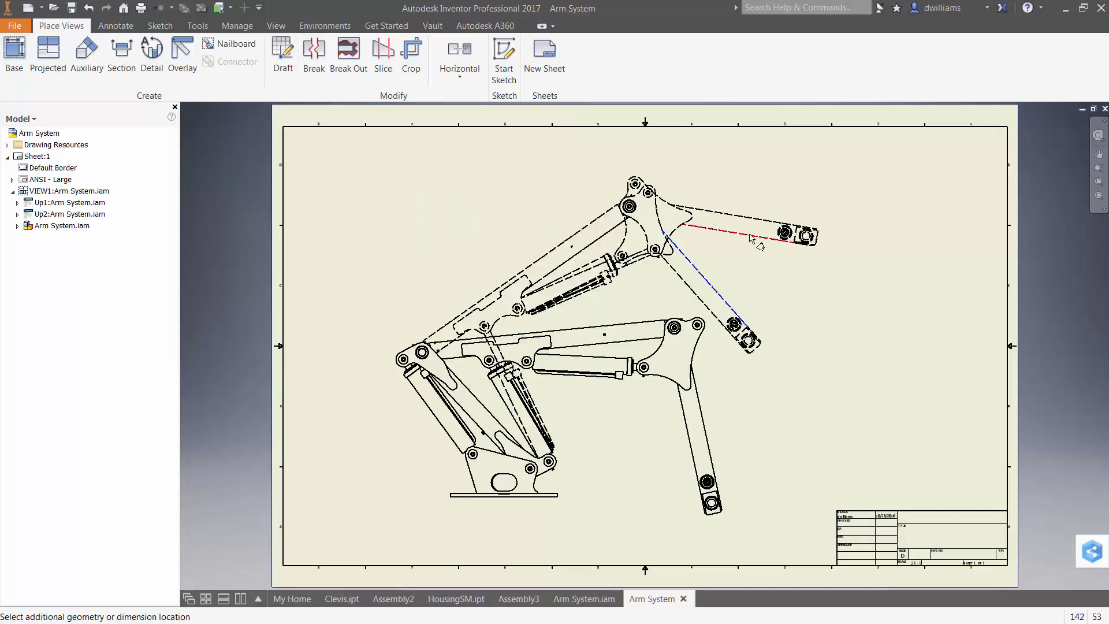
{"action": "left_click", "coordinate": [751, 238]}
{"action": "left_click", "coordinate": [759, 276]}
{"action": "left_click", "coordinate": [673, 418]}
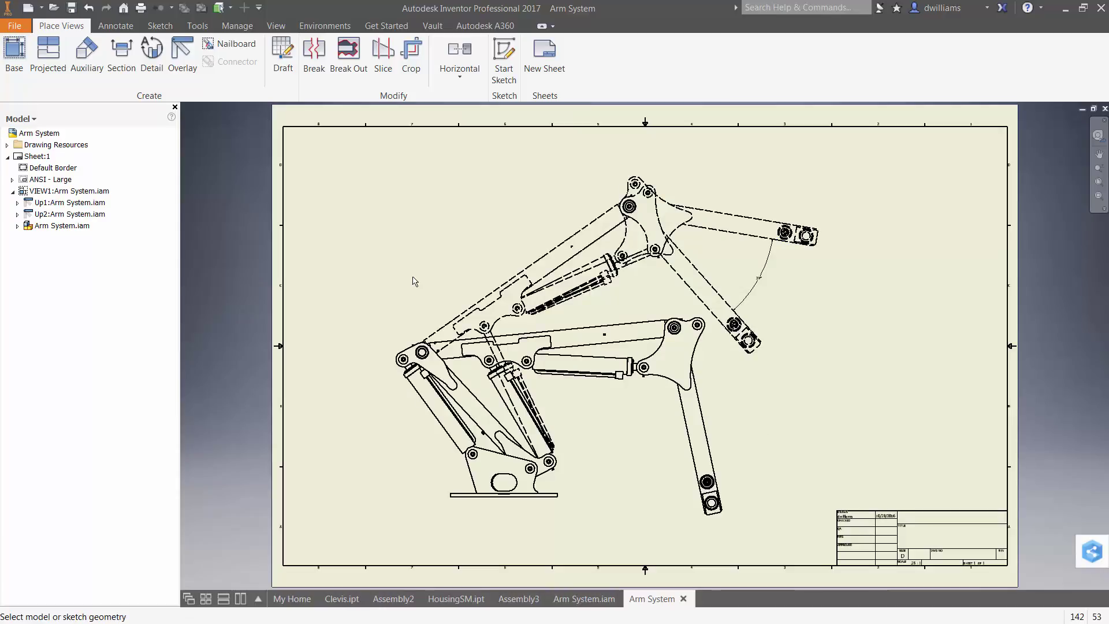
{"action": "left_click", "coordinate": [580, 600]}
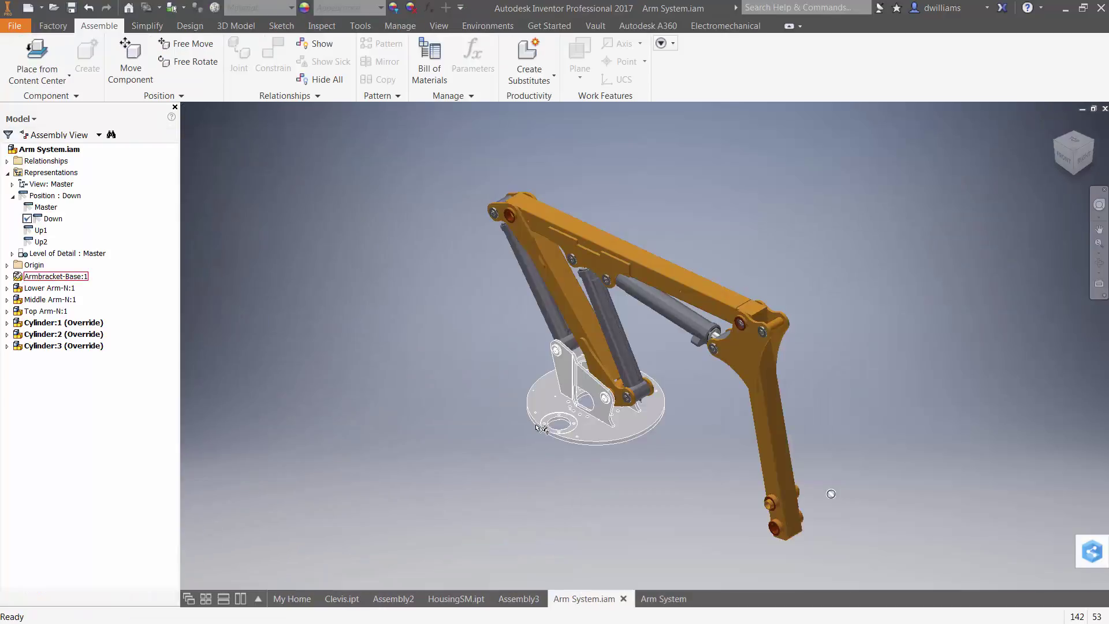